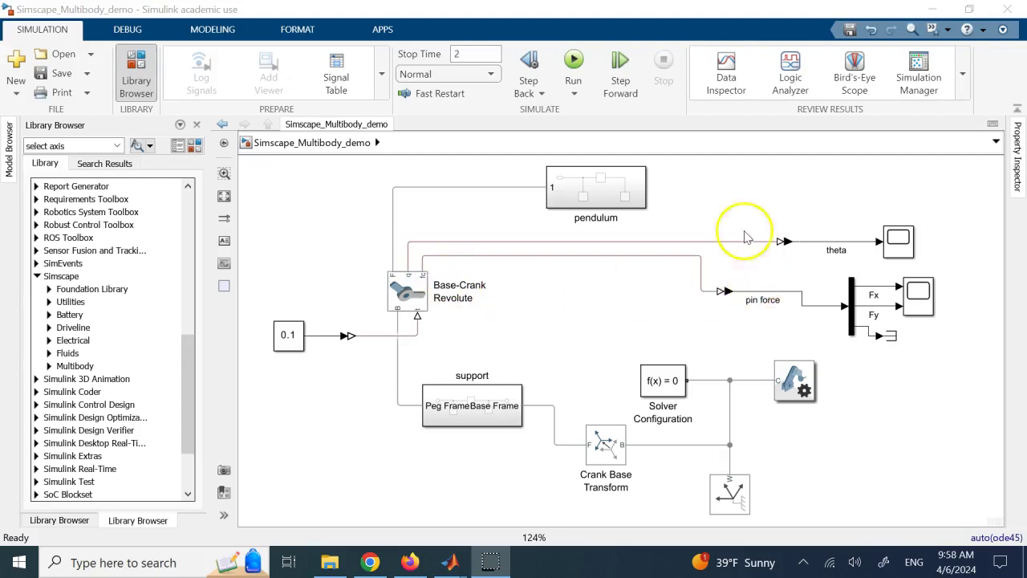
- Point out the Base-Crank Revolute block, the pin force signal and the Crank Base Transform block
left_click(425, 231)
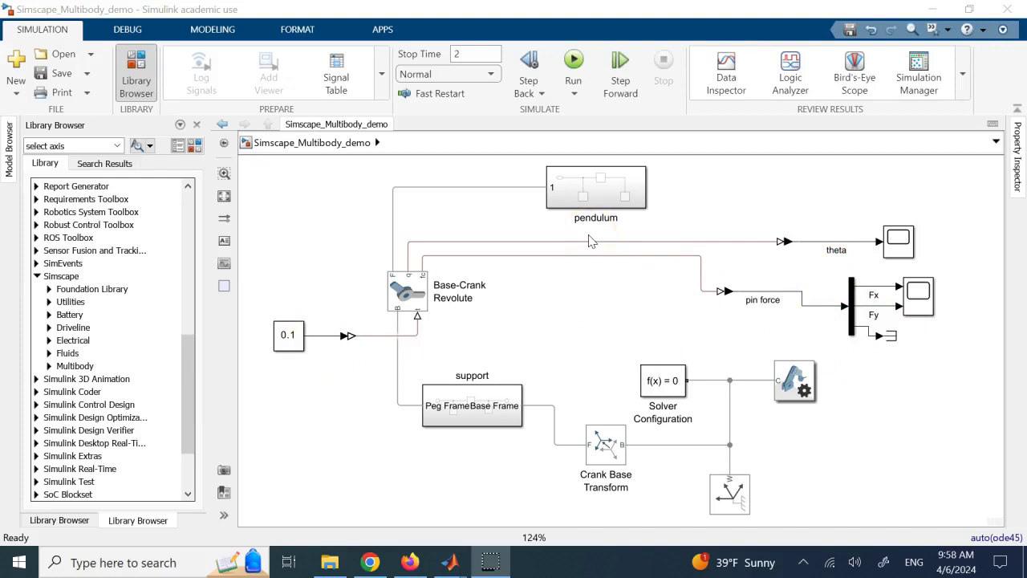
left_click(730, 298)
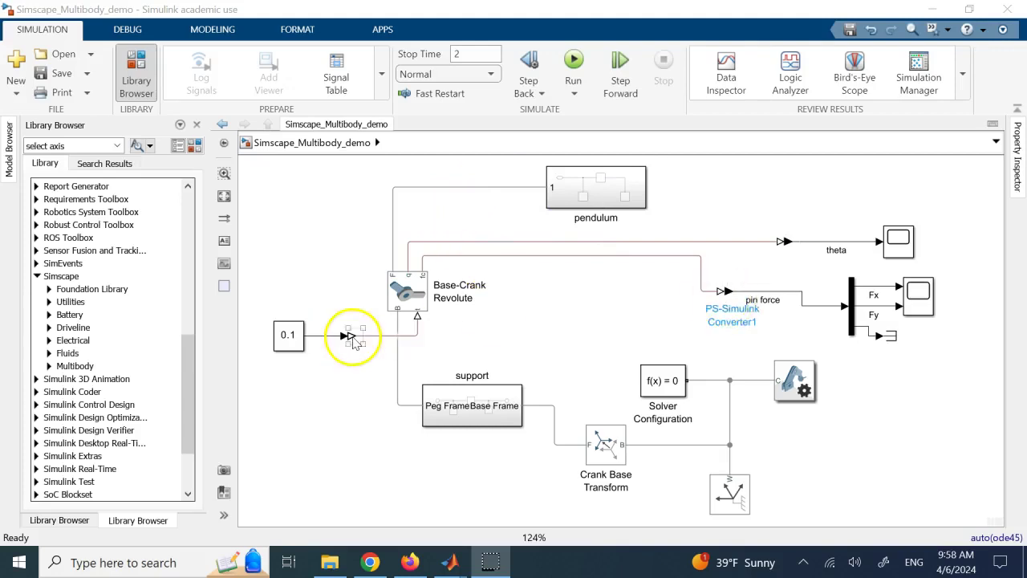
left_click(333, 414)
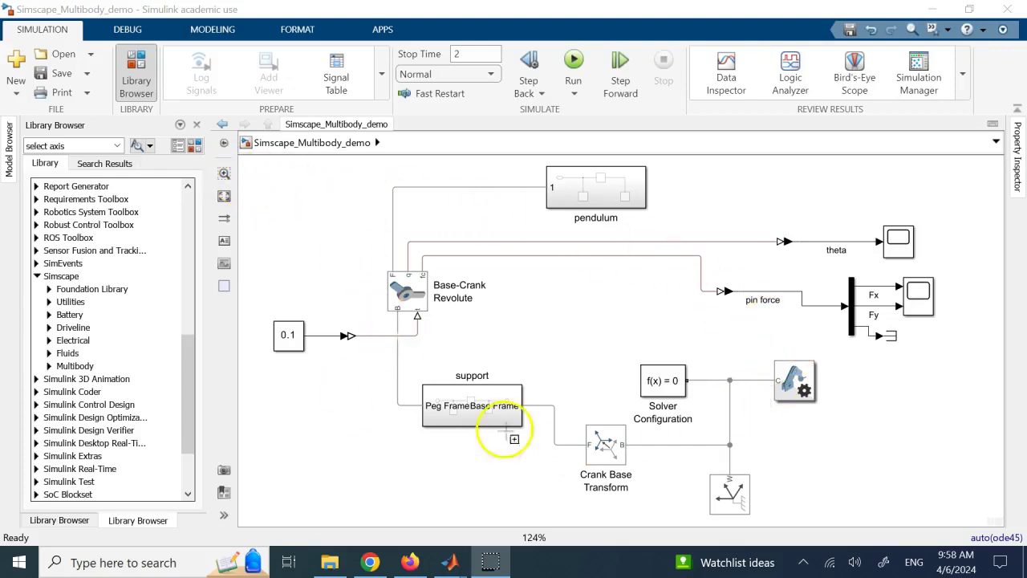
left_click(603, 437)
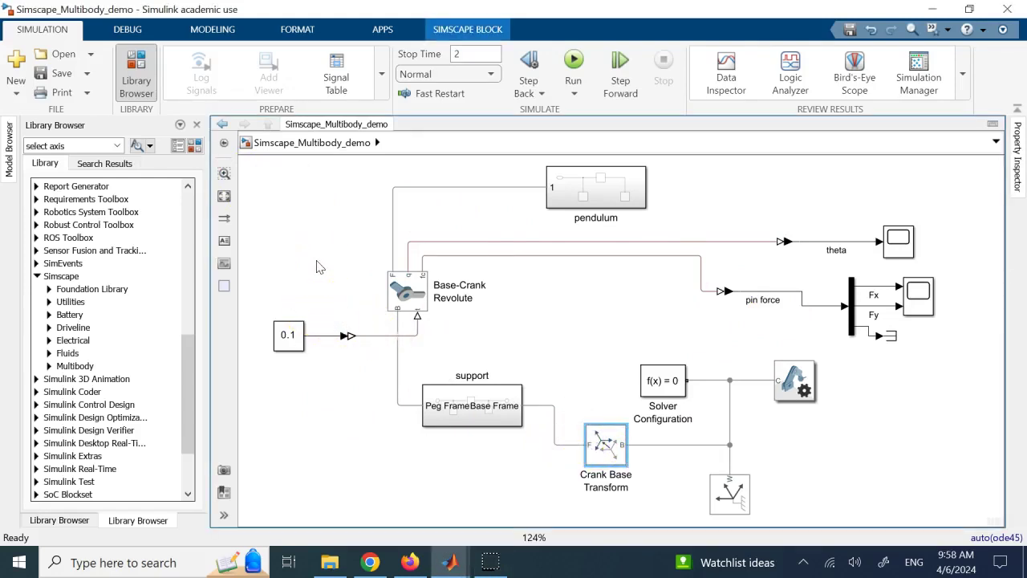
- Select the whole crank-pendulum diagram, deselect it, then bring up the YouTube MATLAB playlist
left_click_drag(270, 167, 871, 492)
left_click(910, 440)
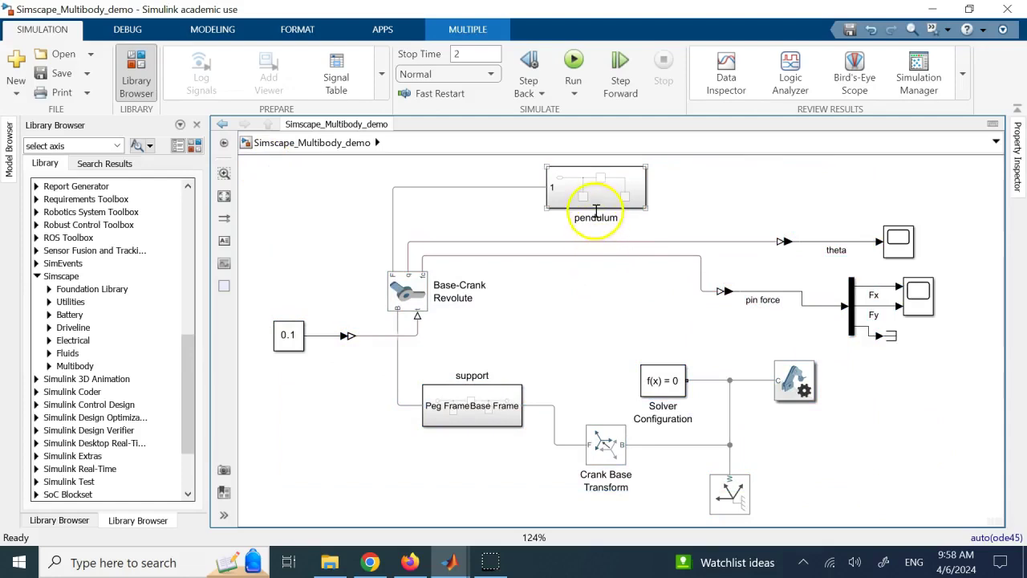
left_click(361, 313)
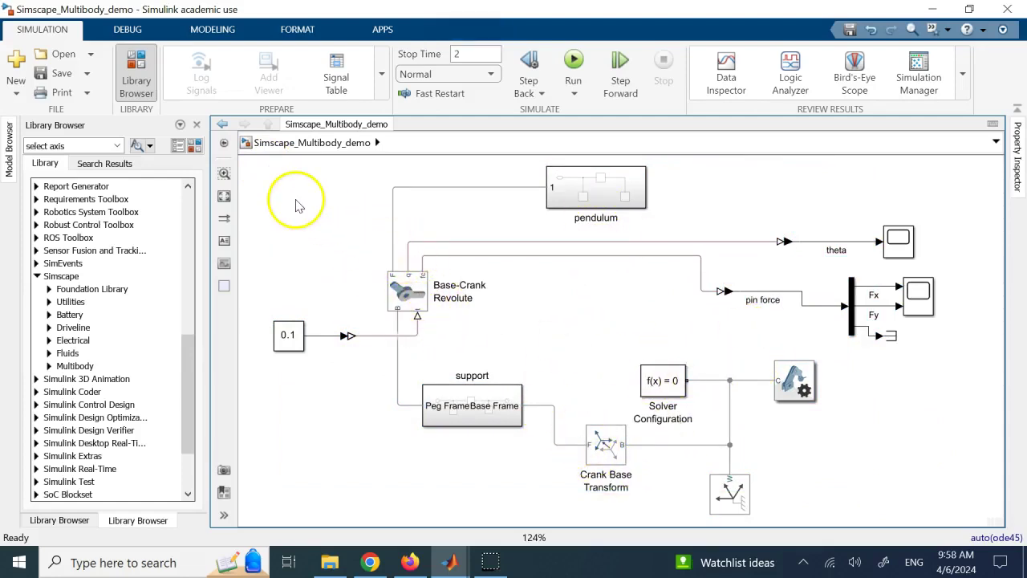
key("alt+Tab")
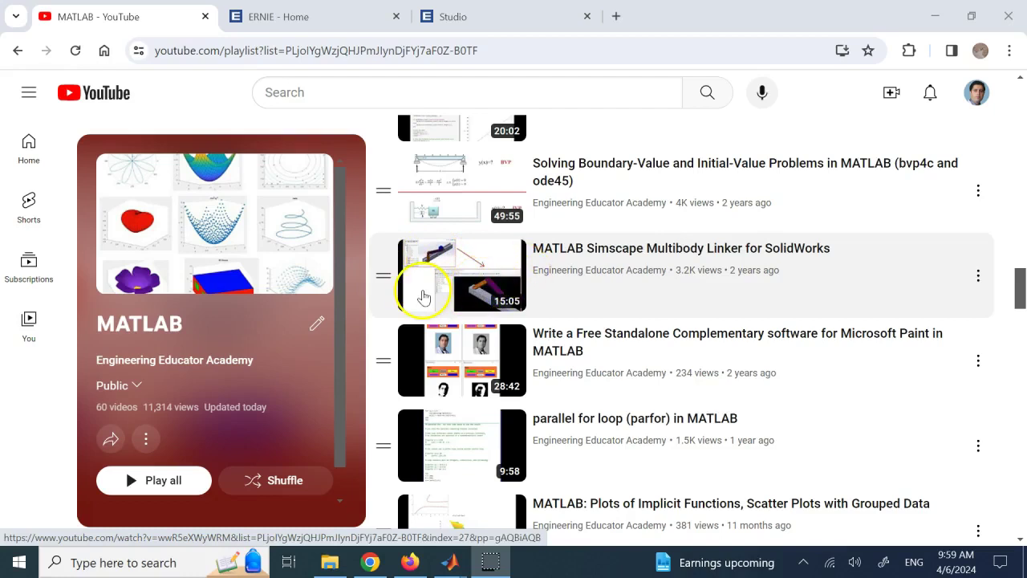
- Scroll back up the MATLAB playlist to the Simulink Advanced video
scroll(612, 291, "up", 7)
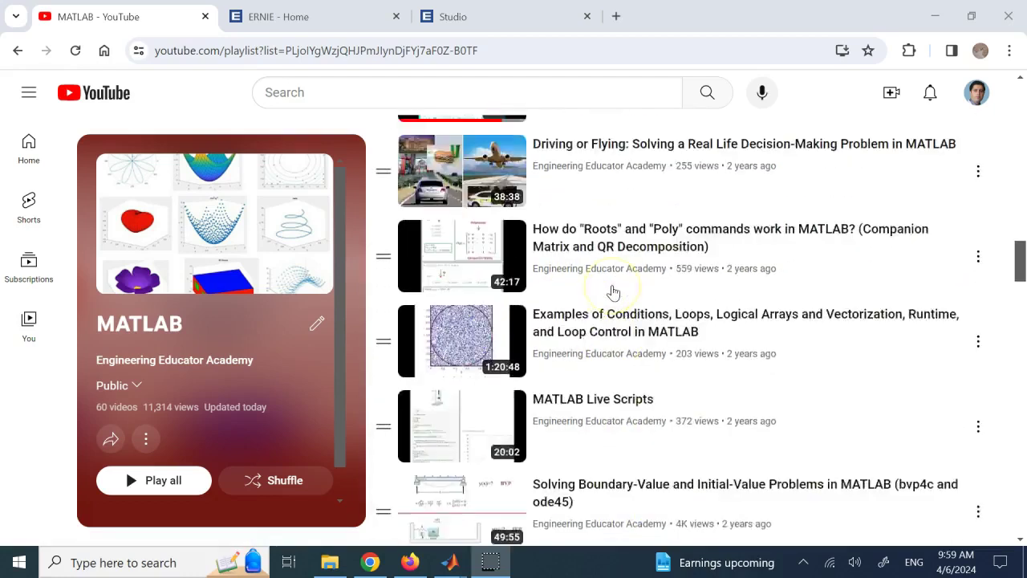
scroll(612, 290, "up", 3)
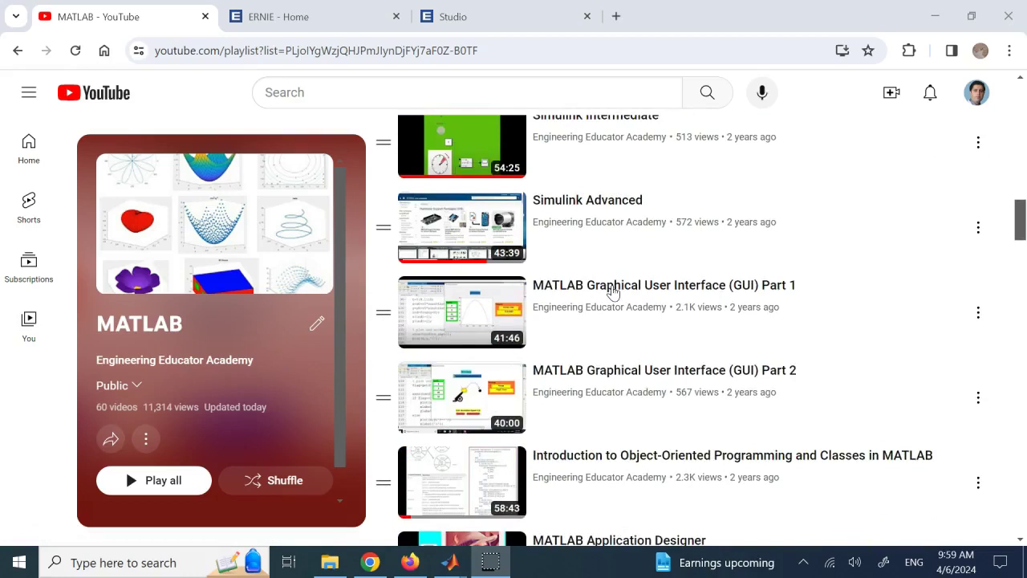
scroll(612, 291, "up", 1)
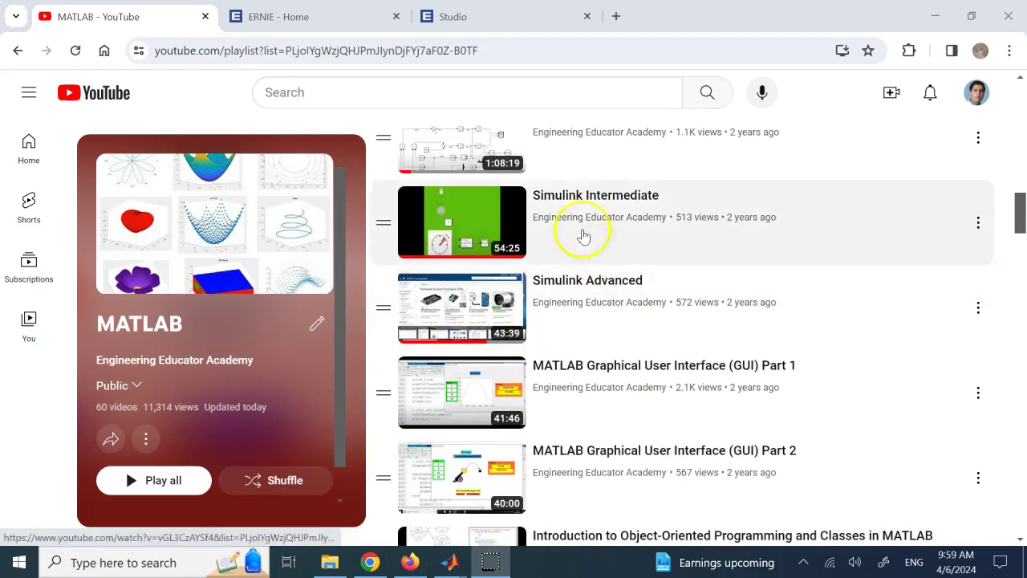
left_click(604, 280)
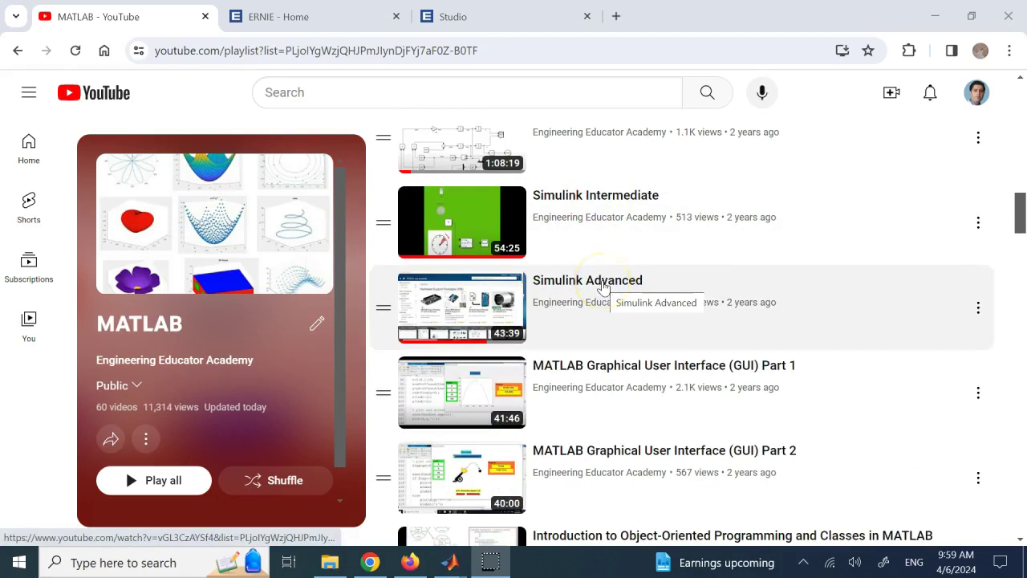
- Return to the Simscape_Multibody_demo model window from the MATLAB taskbar icon
mouse_move(449, 562)
left_click(504, 528)
left_click(317, 512)
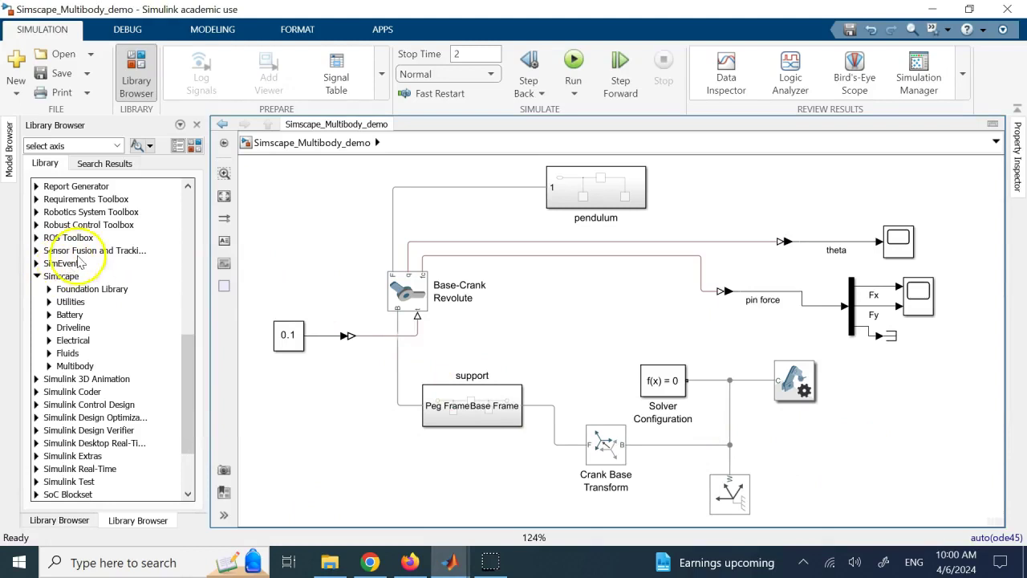
- Expand the Multibody library and its Constraints, Curves and Surfaces, and Forces and Torques categories
left_click(48, 365)
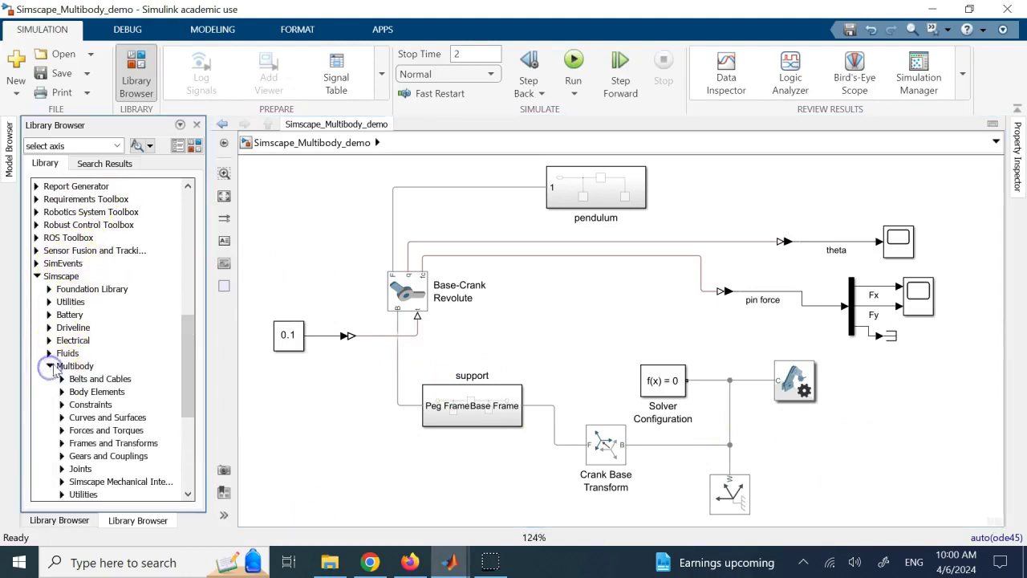
scroll(145, 341, "down", 3)
scroll(145, 341, "down", 2)
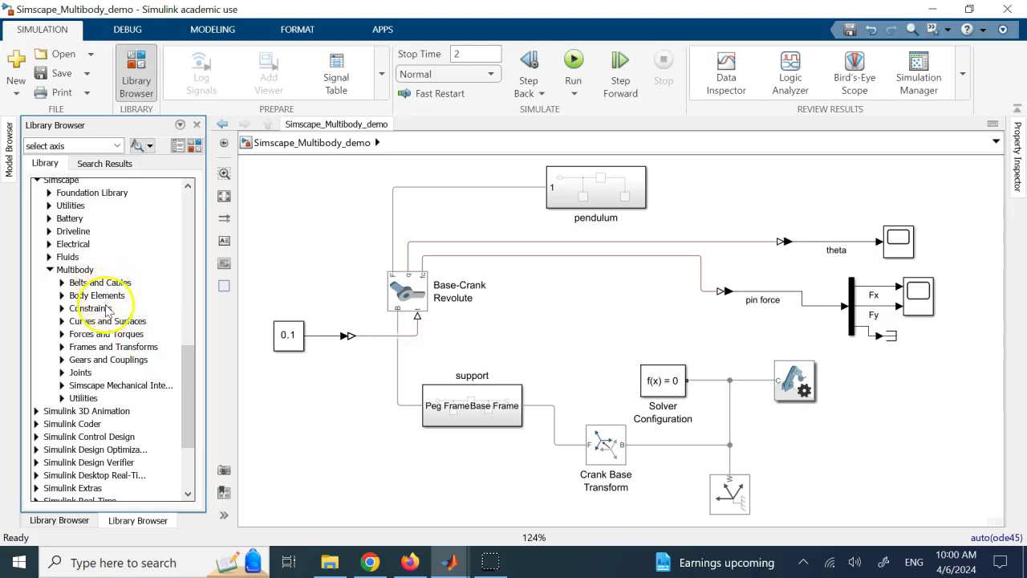
left_click(62, 309)
scroll(161, 310, "down", 3)
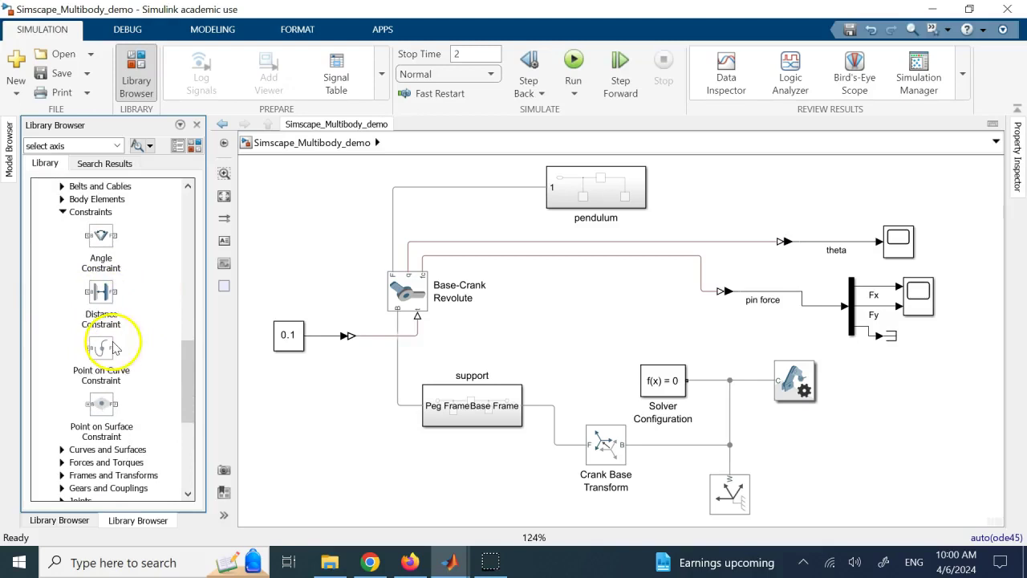
scroll(112, 347, "down", 2)
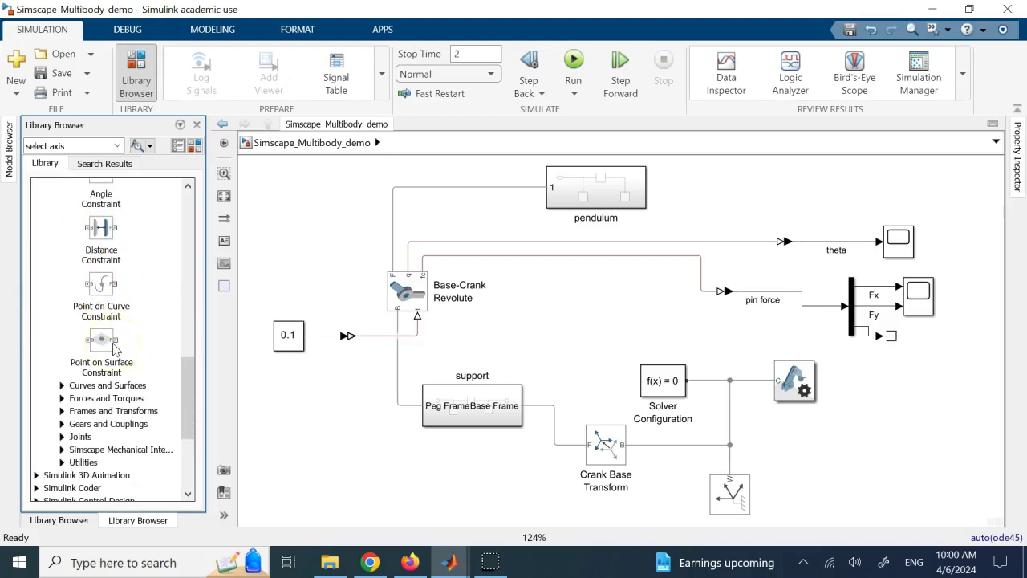
left_click(63, 386)
scroll(88, 353, "down", 2)
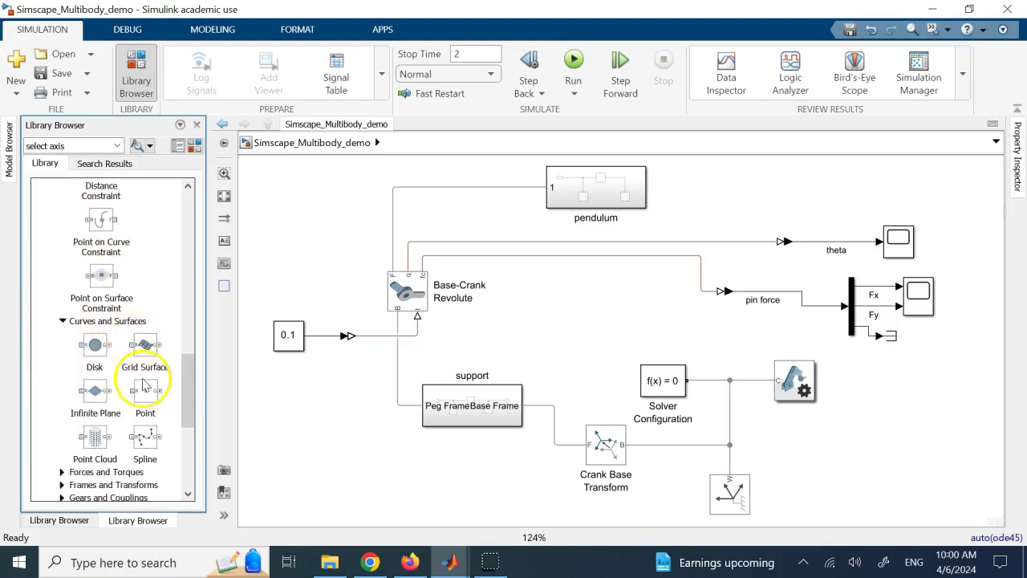
scroll(143, 383, "down", 2)
left_click(61, 407)
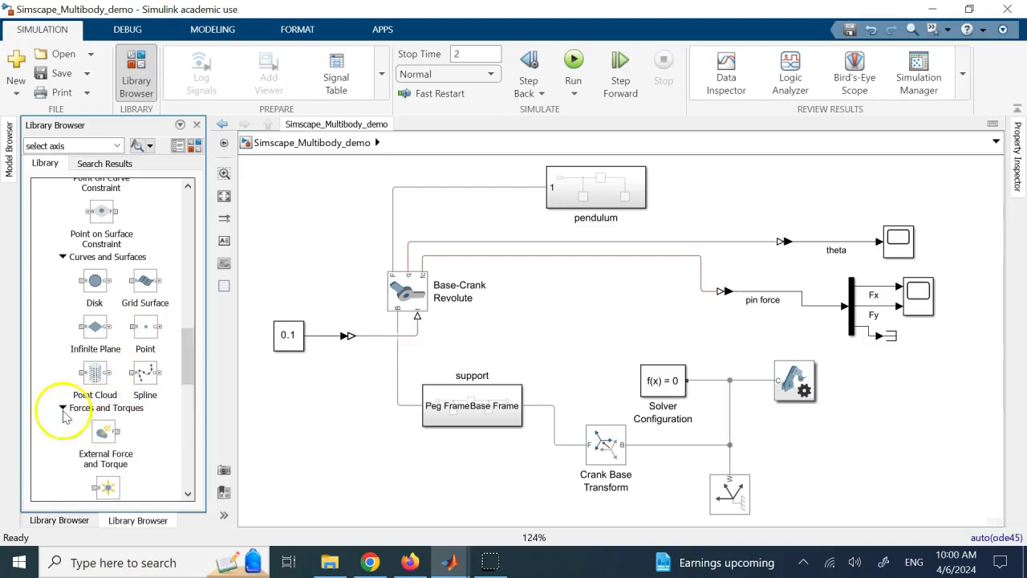
scroll(135, 371, "down", 2)
scroll(133, 372, "down", 6)
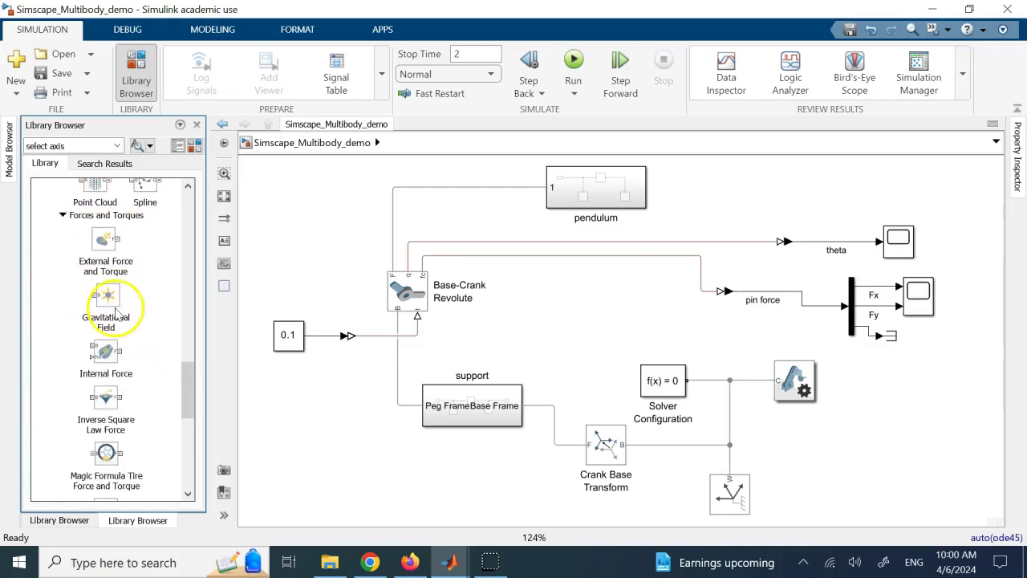
scroll(117, 314, "down", 4)
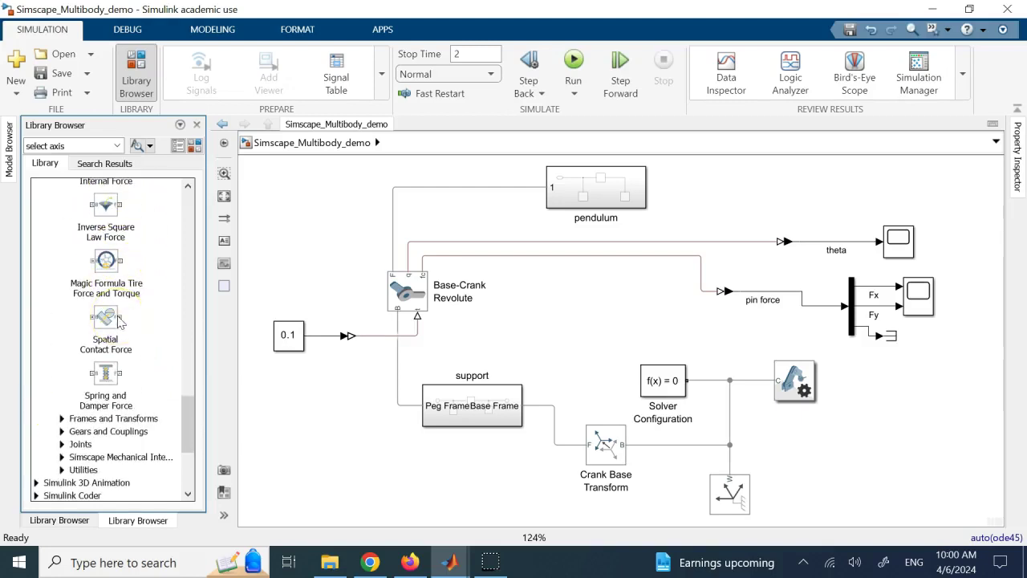
- Expand the Frames and Transforms, Joints and Utilities categories to show their blocks
left_click(62, 418)
scroll(157, 371, "down", 2)
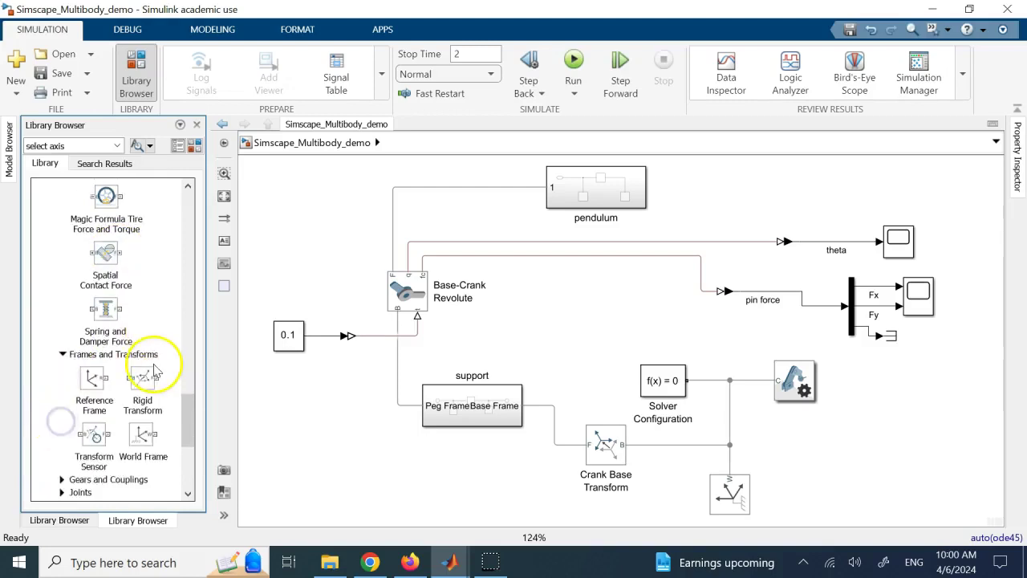
scroll(154, 368, "down", 3)
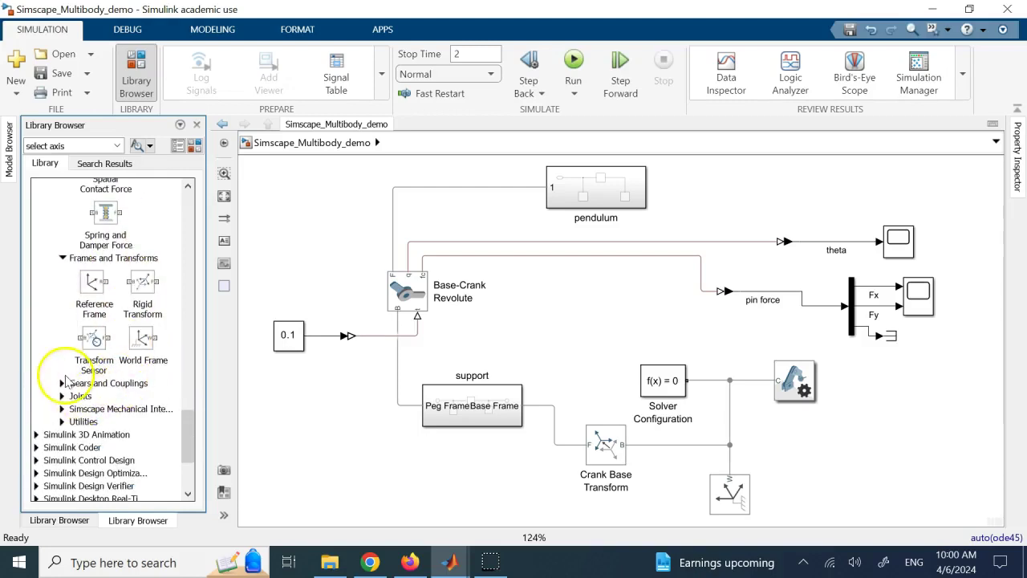
left_click(62, 396)
scroll(104, 353, "down", 8)
scroll(105, 357, "down", 12)
scroll(104, 356, "down", 8)
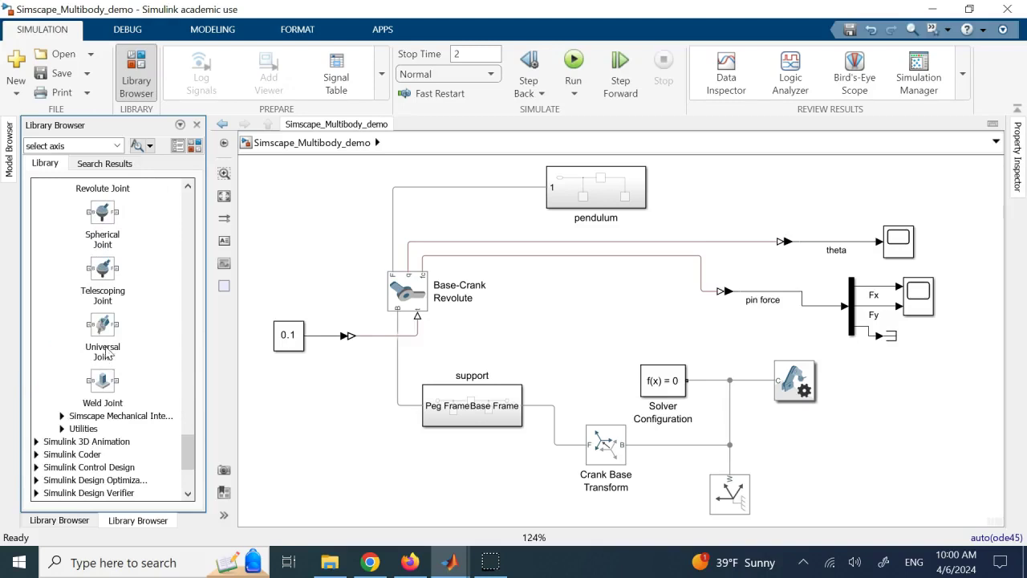
scroll(107, 346, "down", 2)
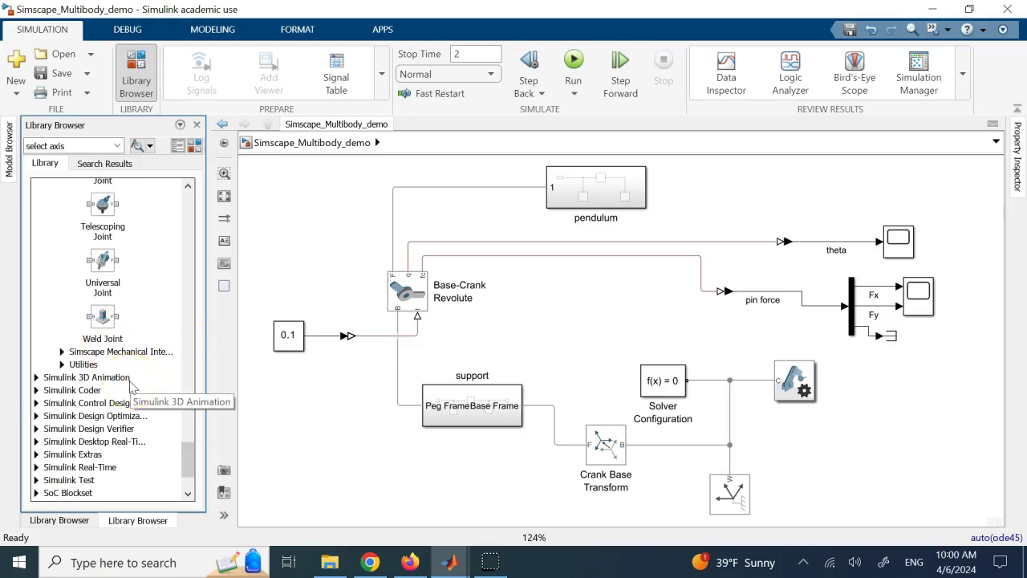
left_click(63, 365)
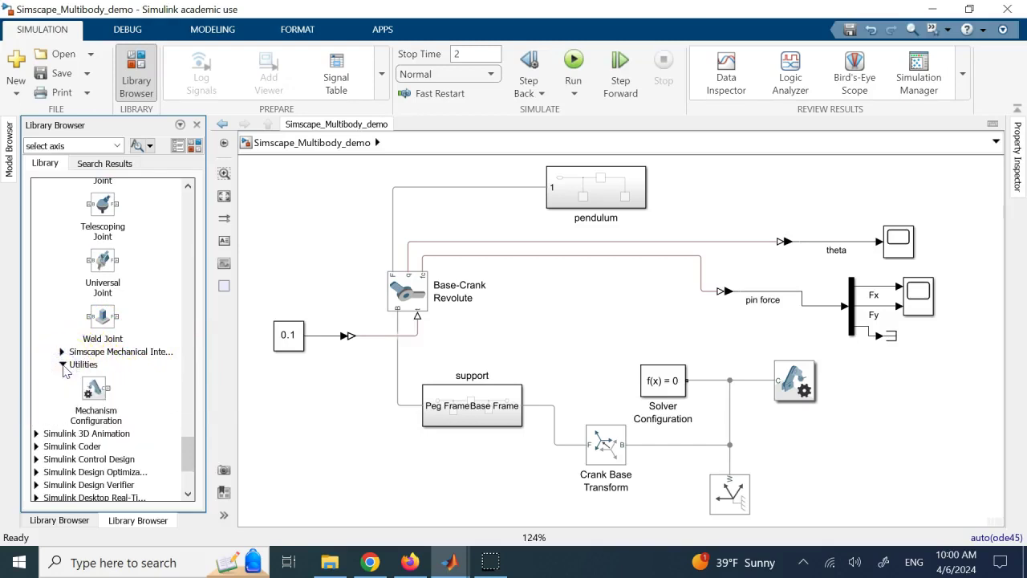
- Collapse Utilities, Joints, Forces and Torques, Curves and Surfaces, Frames and Transforms, and Constraints
left_click(63, 365)
scroll(65, 362, "up", 10)
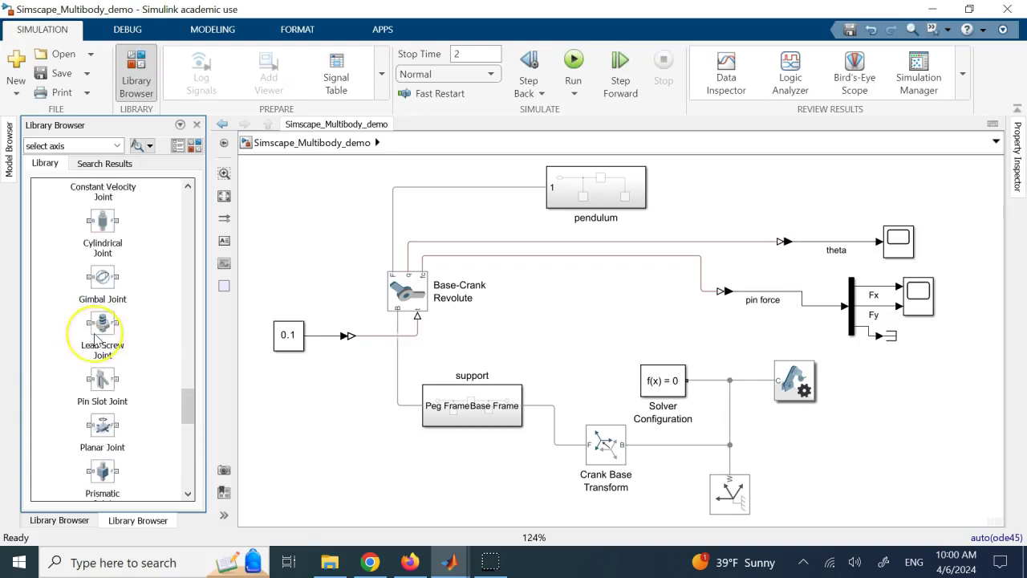
scroll(95, 341, "up", 4)
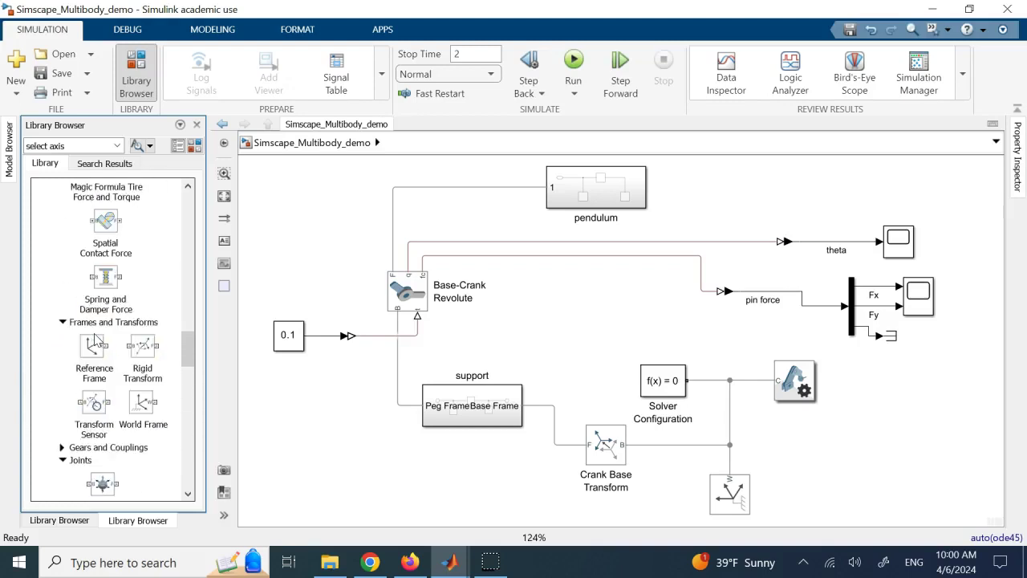
left_click(62, 460)
scroll(57, 310, "up", 10)
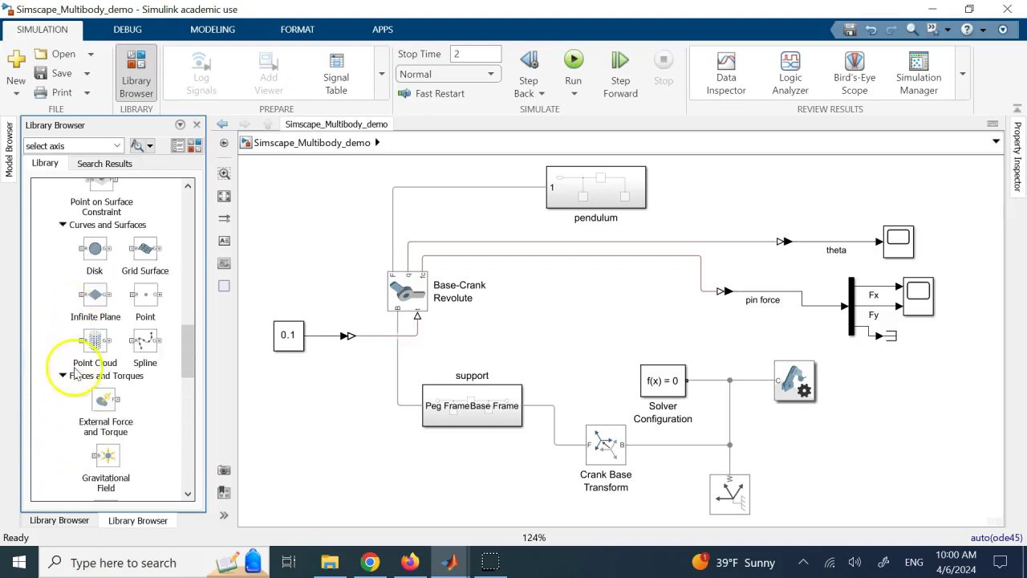
left_click(63, 376)
left_click(62, 225)
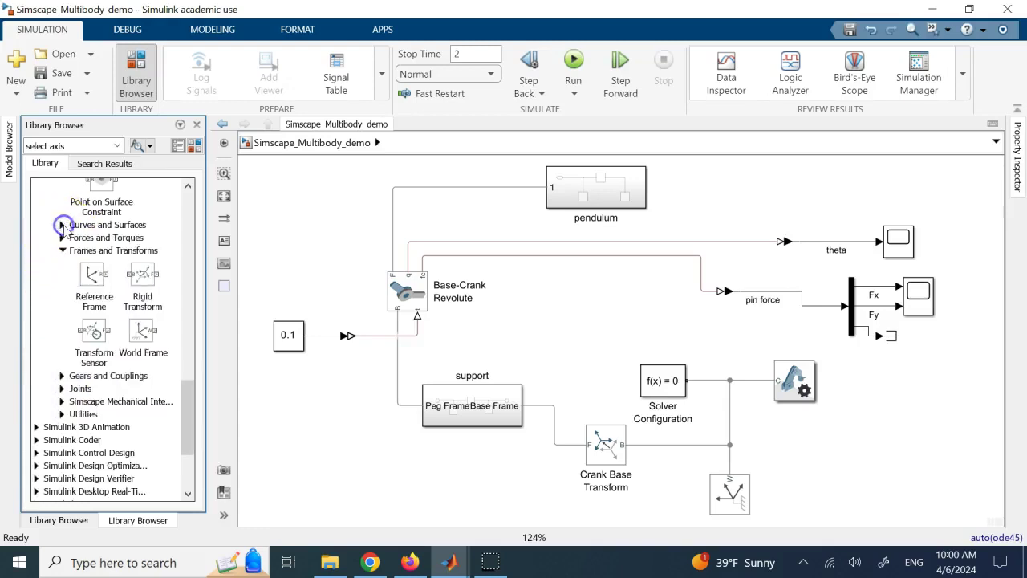
left_click(63, 250)
scroll(94, 281, "up", 6)
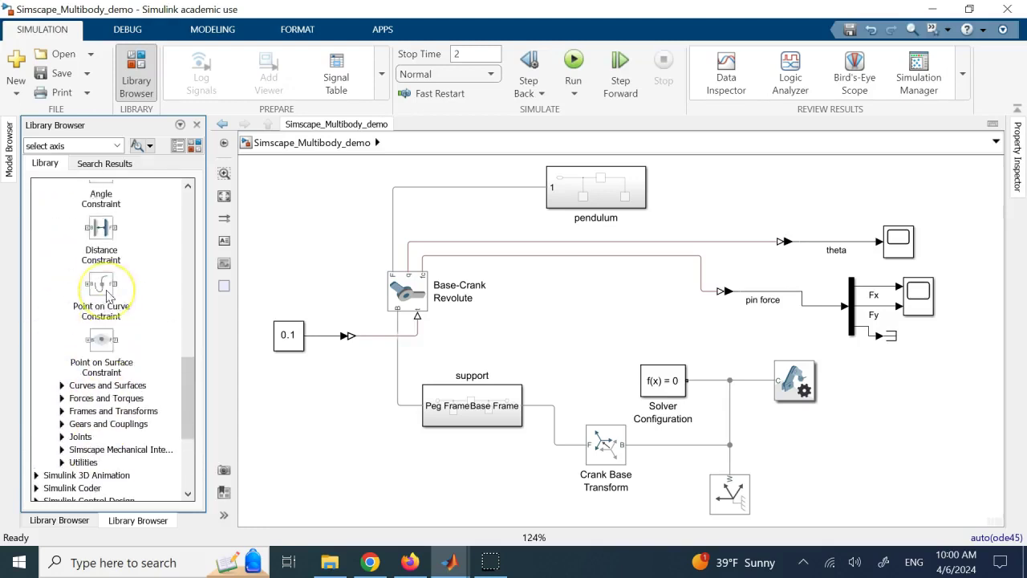
scroll(108, 297, "up", 3)
left_click(63, 276)
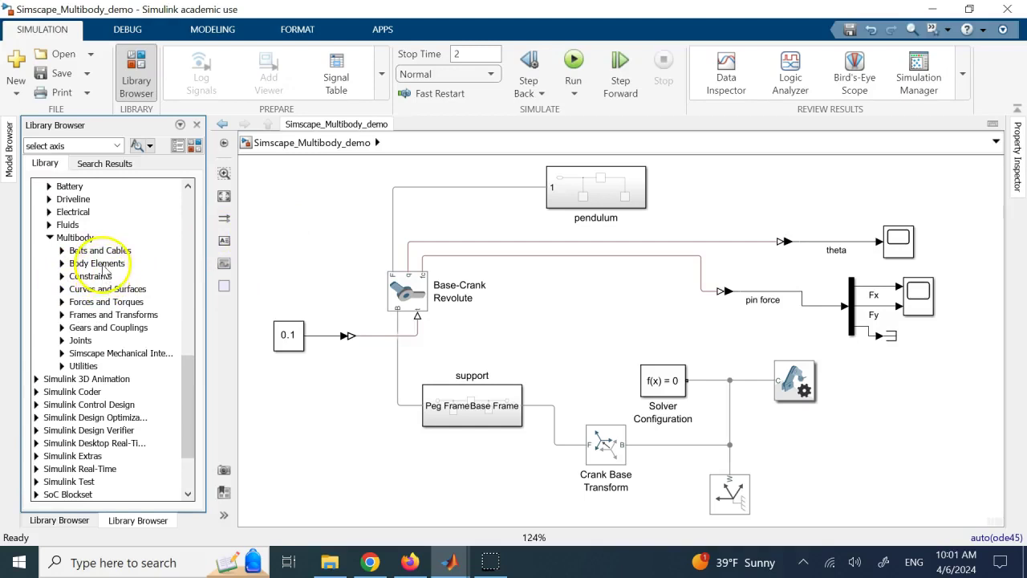
- Expand the Body Elements category and widen the library pane to list blocks side by side
left_click(62, 263)
scroll(57, 261, "down", 2)
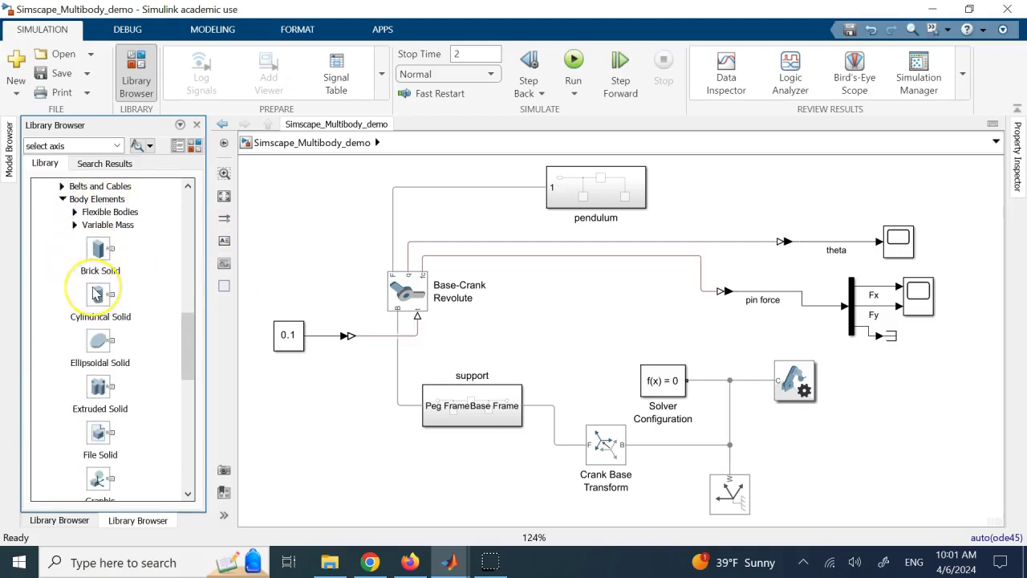
scroll(95, 294, "down", 1)
left_click_drag(95, 294, 259, 273)
- Point out the Brick Solid, Cylindrical Solid, Graphic and Inertia blocks, then return to the canvas
left_click(99, 222)
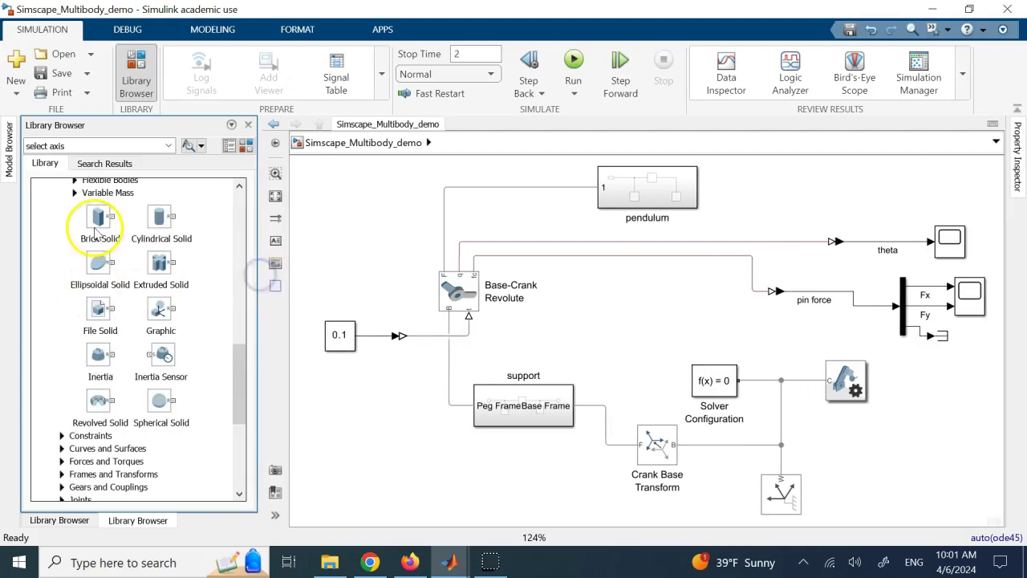
left_click(100, 225)
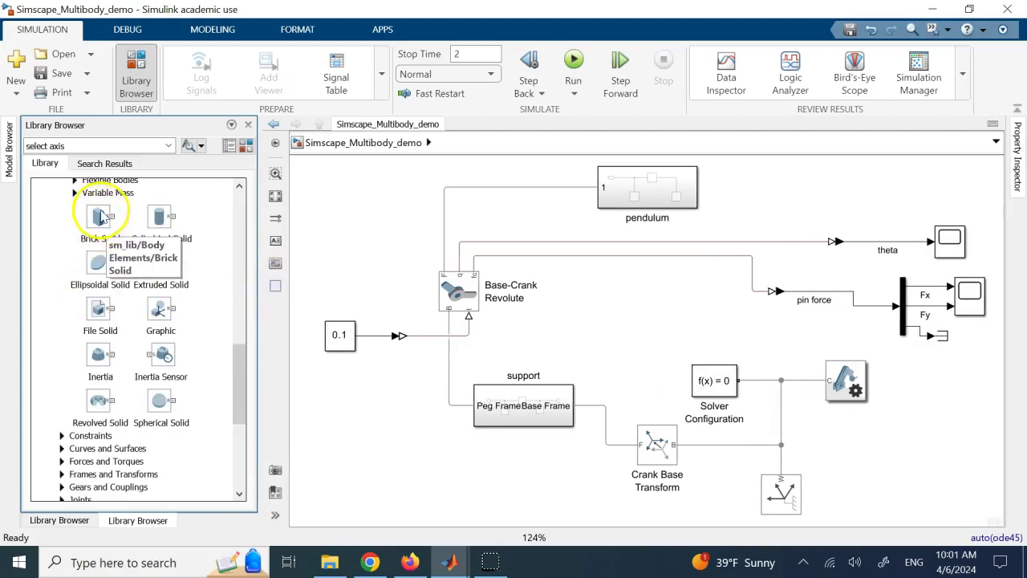
left_click(176, 227)
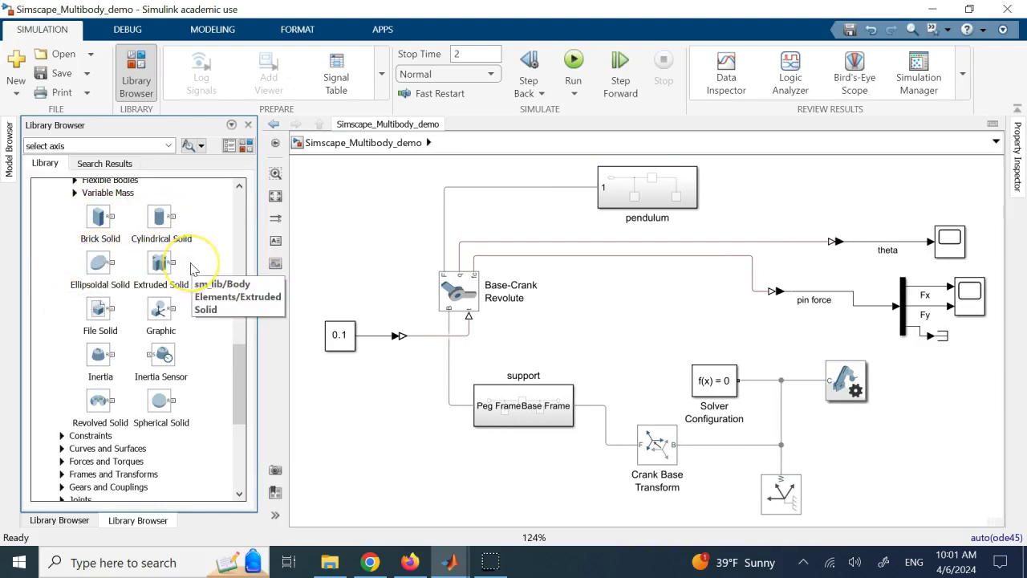
left_click(164, 313)
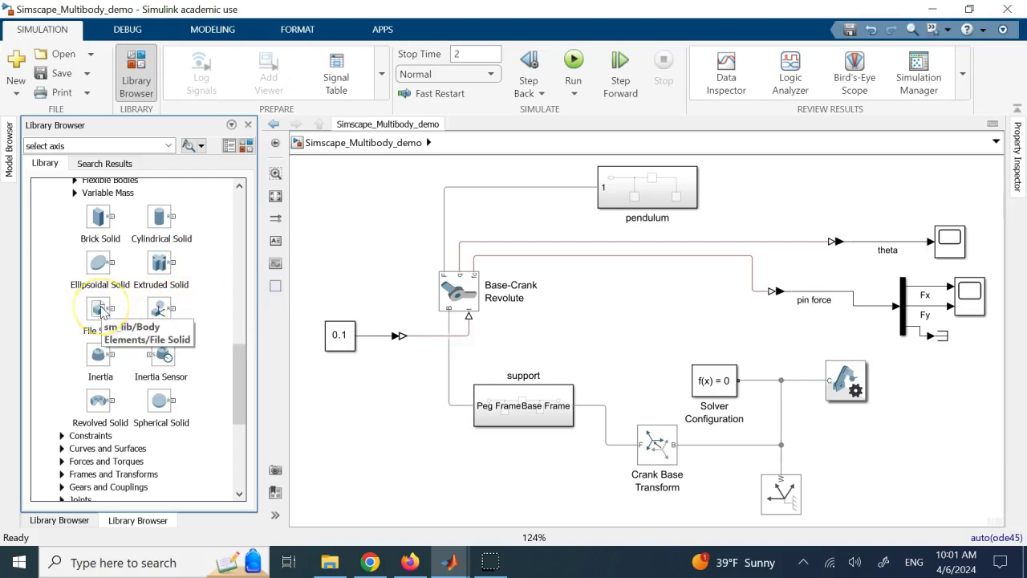
mouse_move(97, 311)
left_mouse_down()
mouse_move(115, 311)
mouse_move(99, 312)
left_mouse_up()
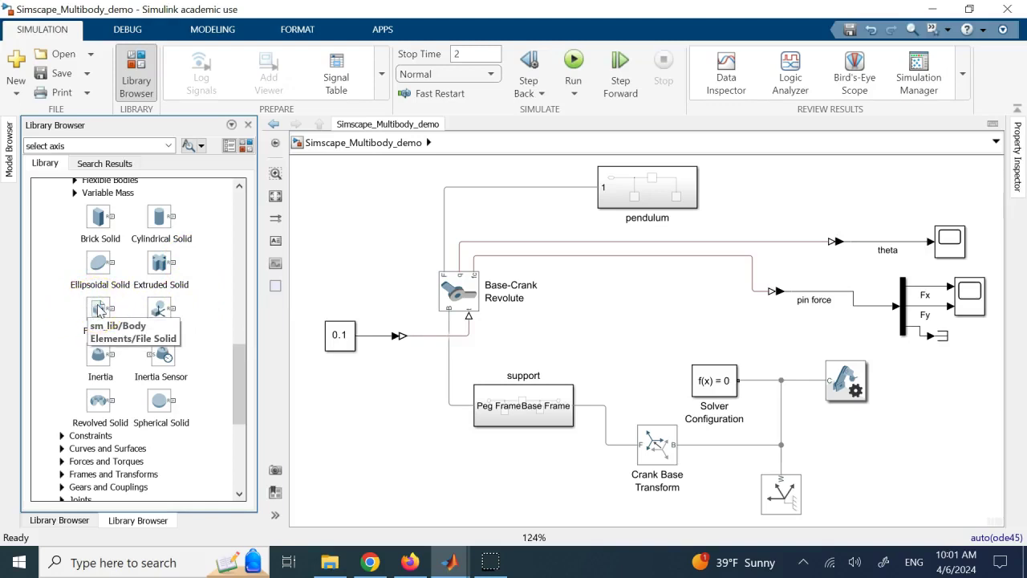
mouse_move(98, 311)
left_mouse_down()
mouse_move(104, 321)
mouse_move(108, 300)
mouse_move(101, 310)
left_mouse_up()
left_click(99, 368)
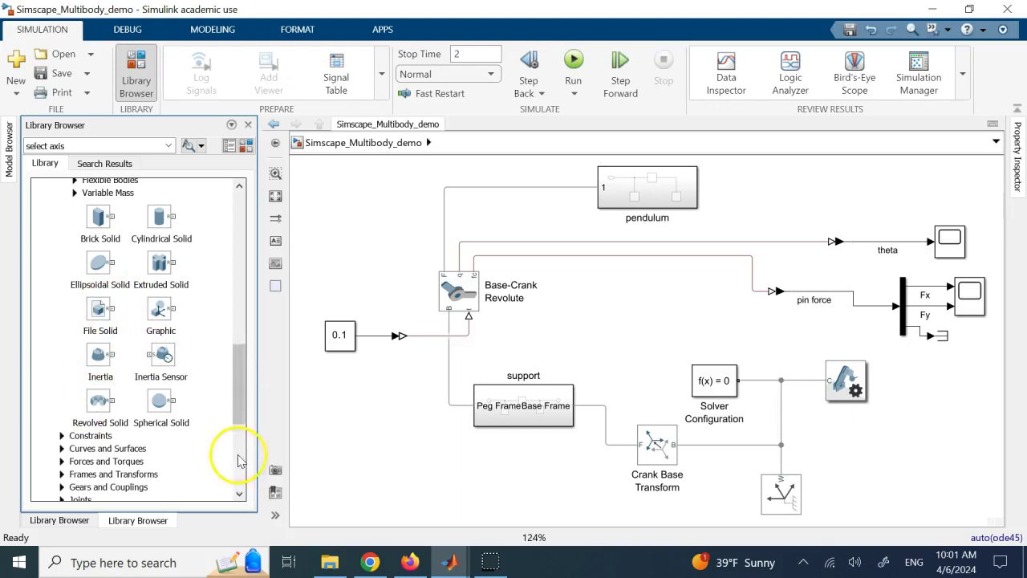
left_click_drag(164, 404, 169, 269)
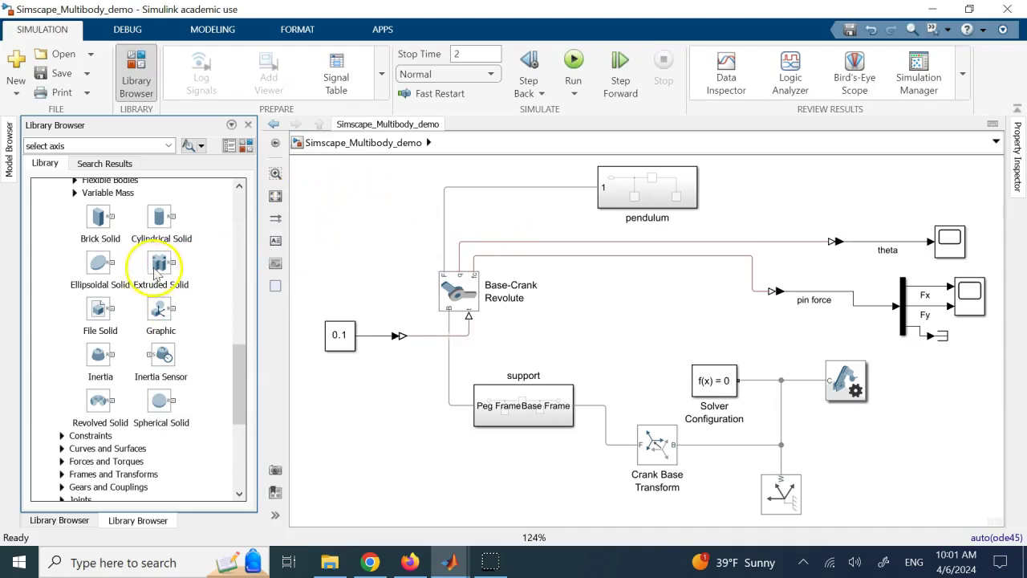
left_click(551, 401)
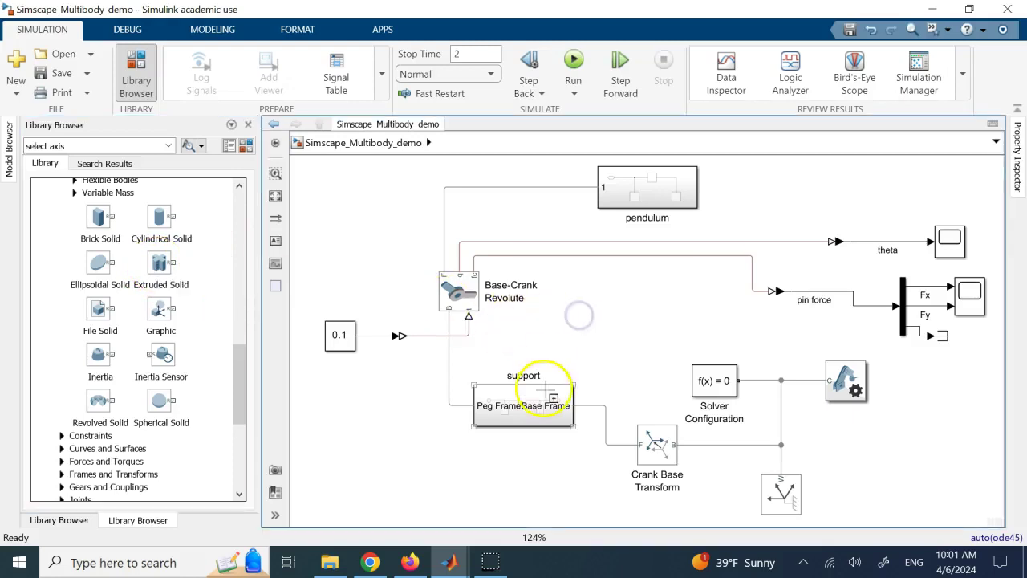
- Open the Hole solid inside the pendulum subsystem and set its Length to t
double_click(631, 188)
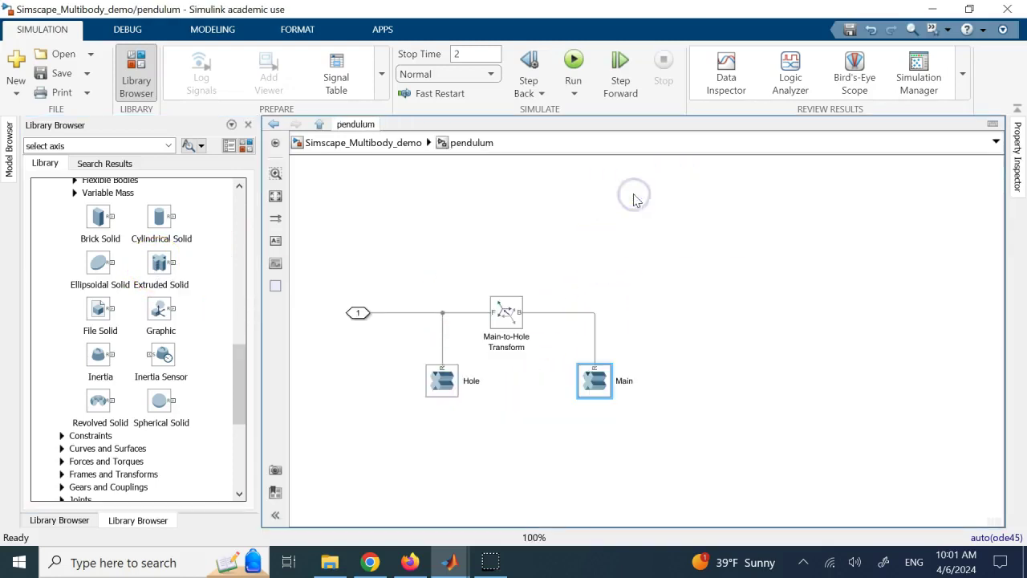
left_click(443, 384)
double_click(444, 382)
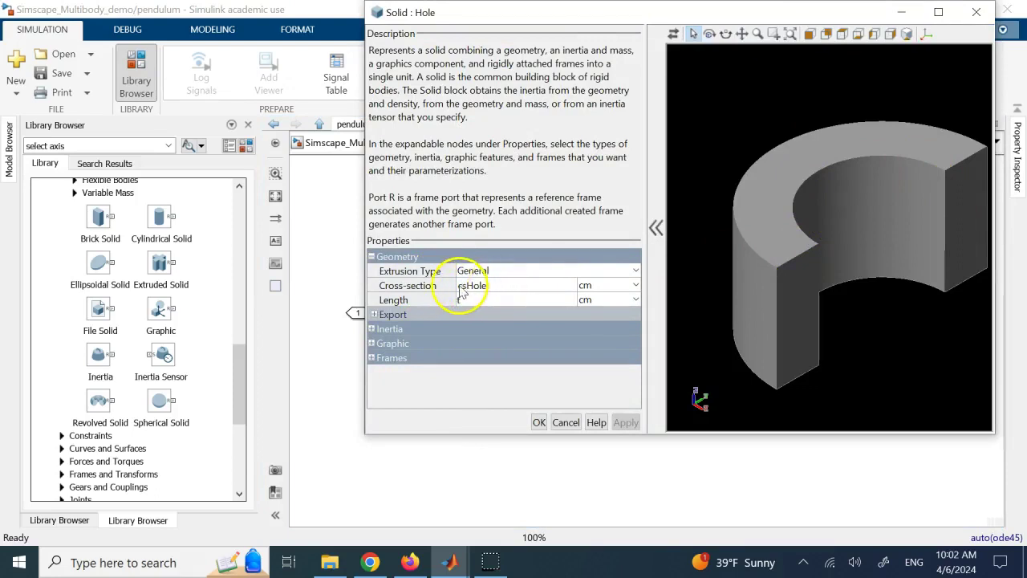
type("t")
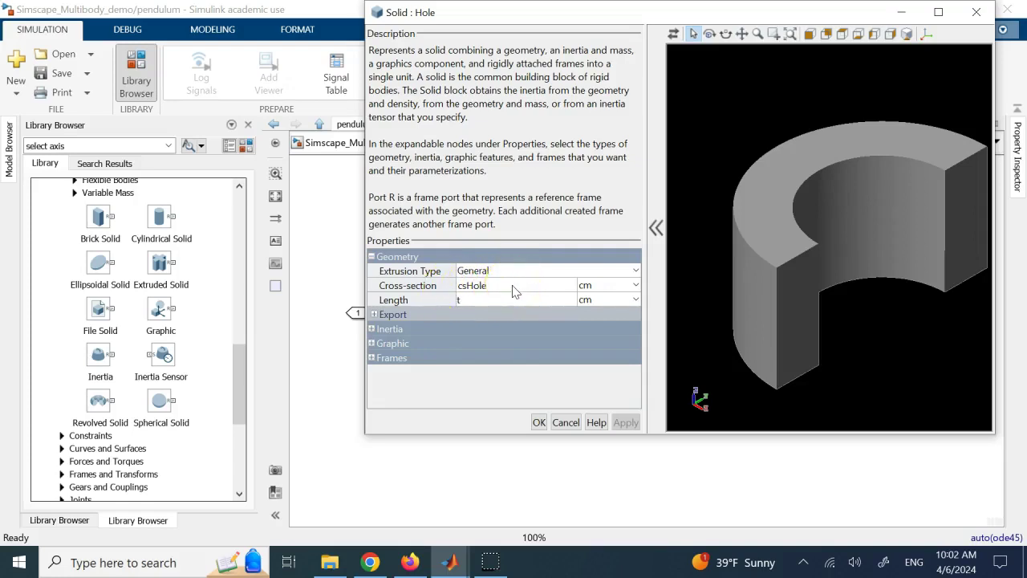
left_click(469, 298)
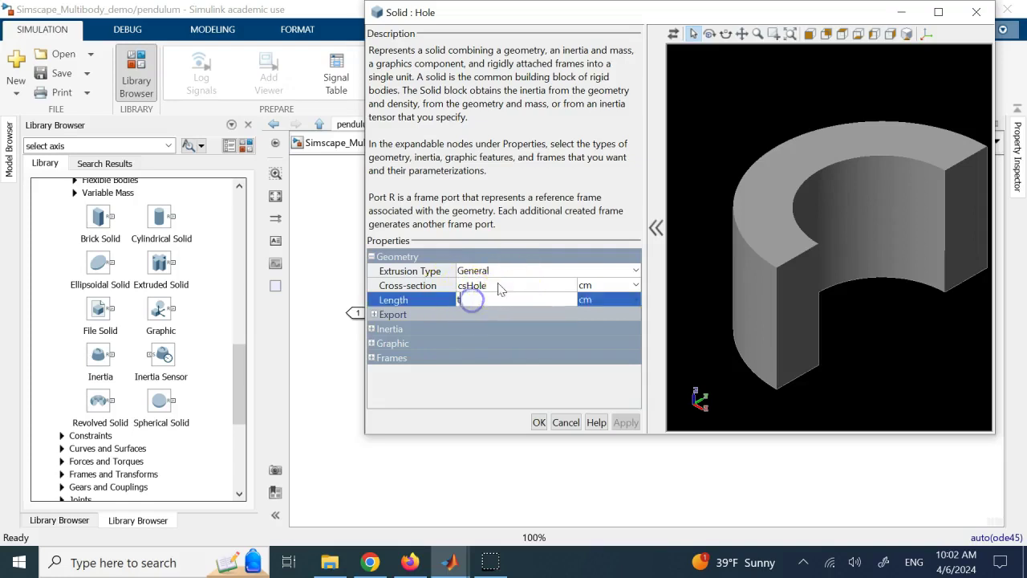
- Update the Hole solid's derived inertia values, giving mass 0.00723701 kg at density 7200 kg/m^3
left_click(370, 329)
left_click(472, 372)
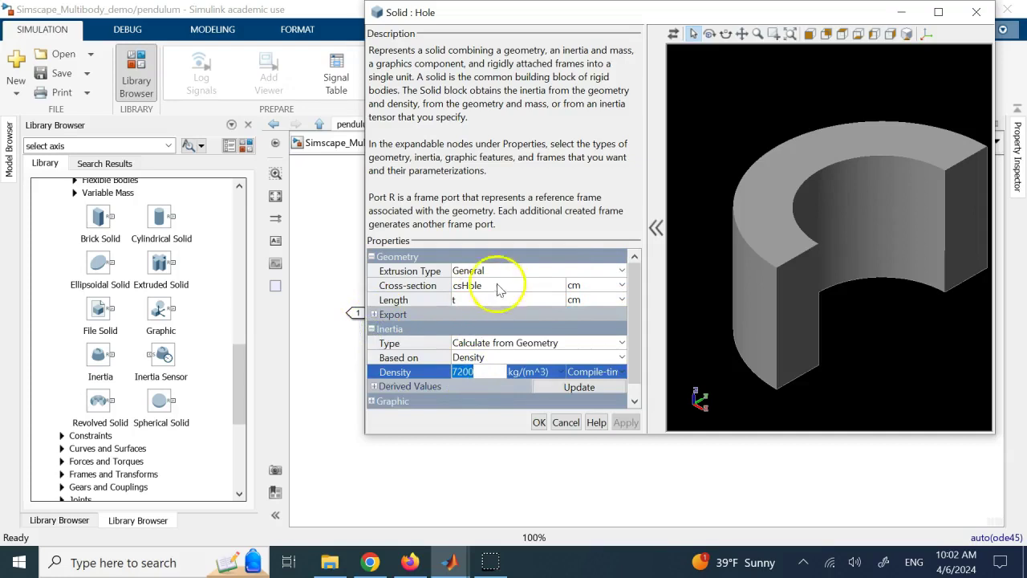
left_click(465, 298)
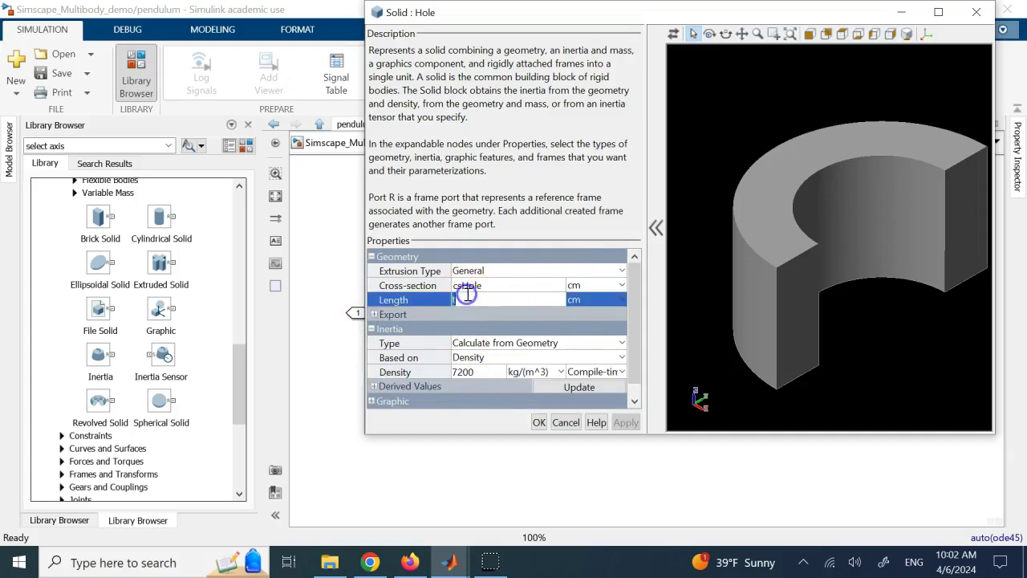
left_click(373, 386)
scroll(635, 391, "down", 1)
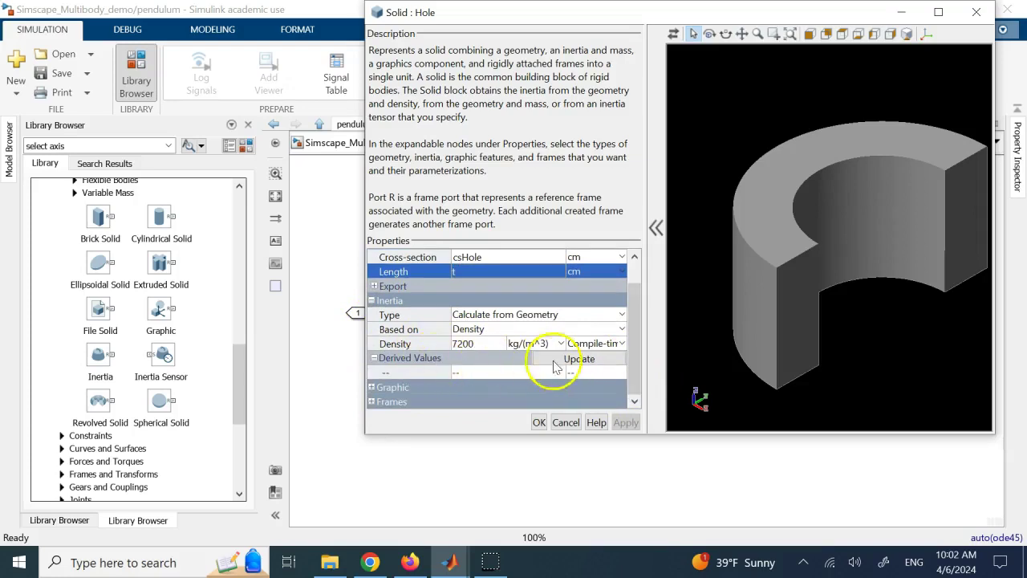
left_click(936, 12)
left_click(228, 381)
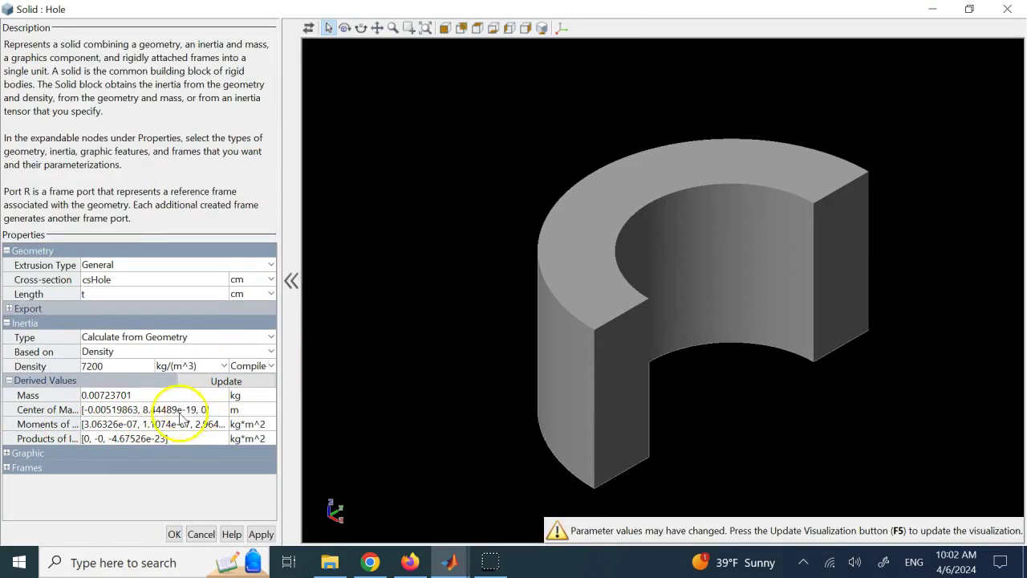
left_click(7, 453)
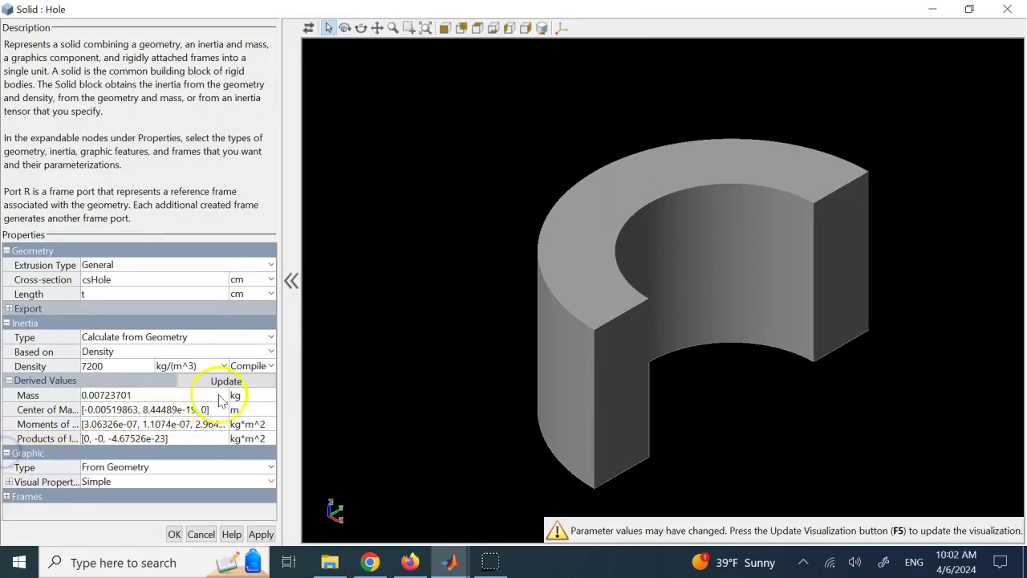
- Keep the graphic type From Geometry and set the Hole solid's colour to blue [0.2 0.2 1.0]
left_click(98, 470)
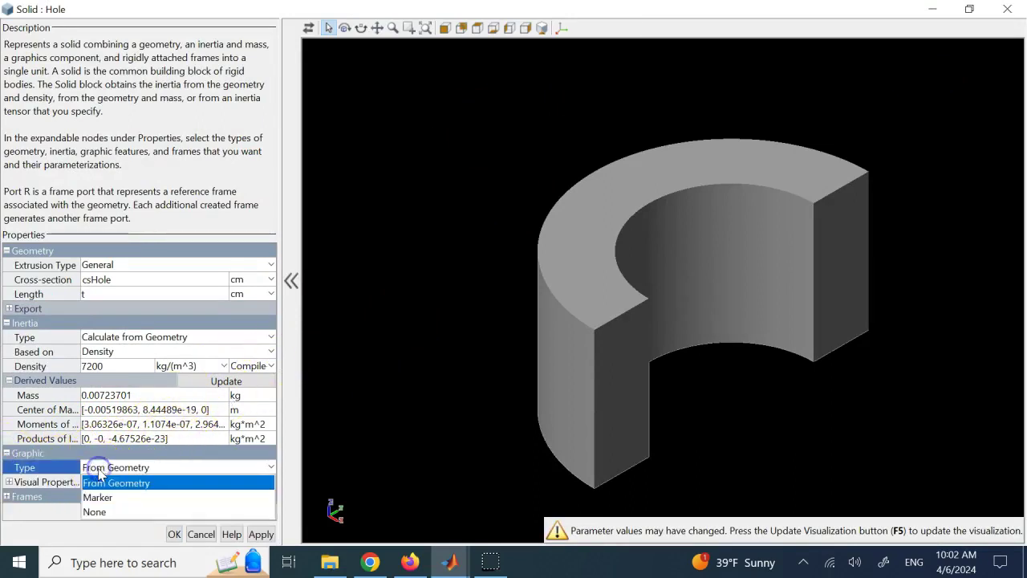
left_click(98, 470)
left_click(8, 481)
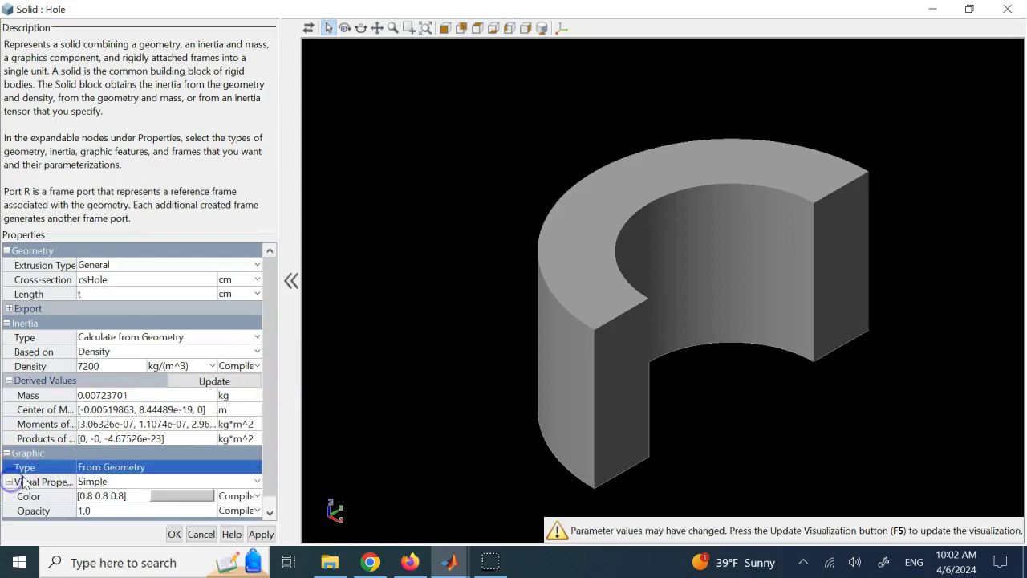
left_click(268, 426)
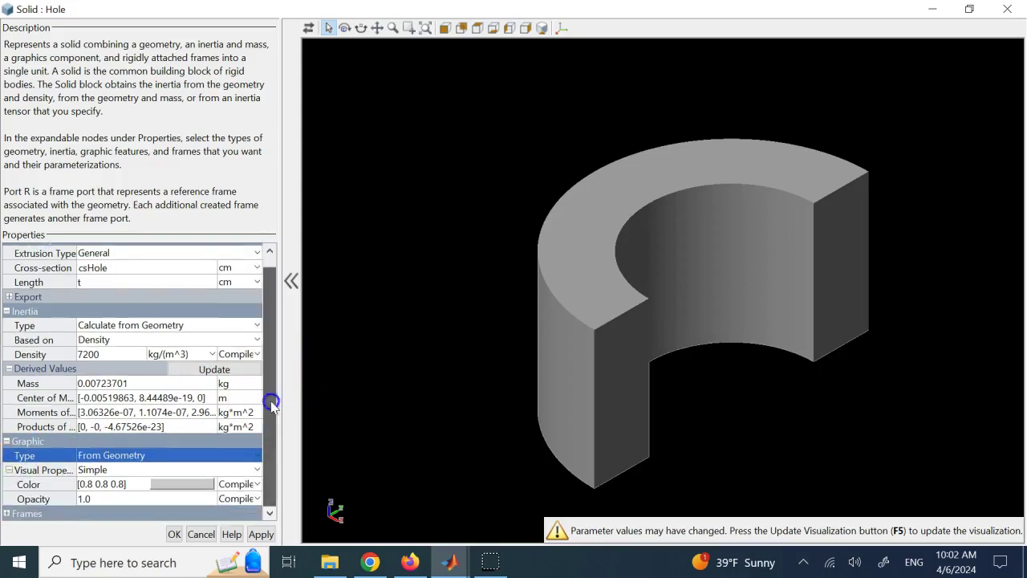
left_click(182, 484)
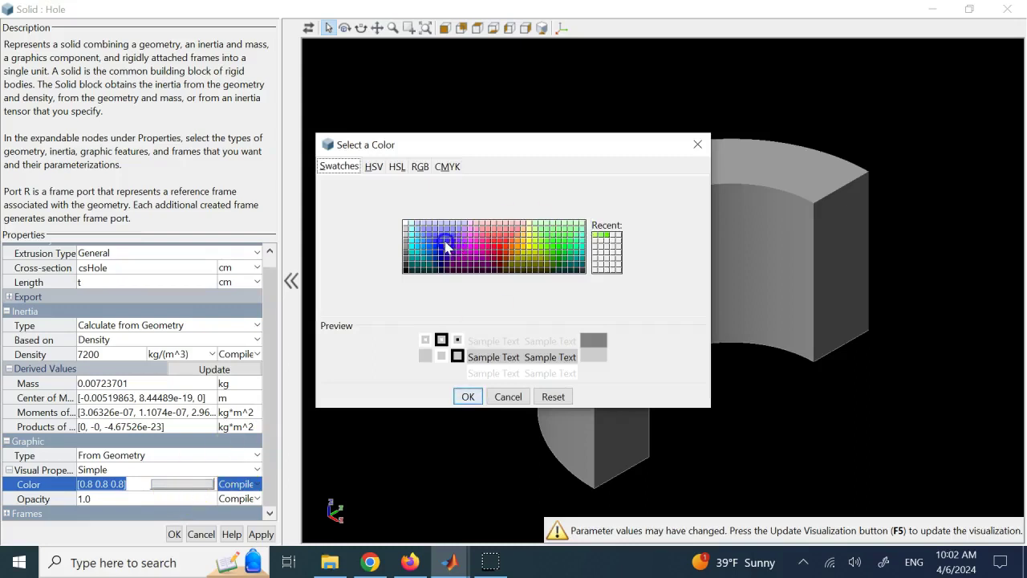
left_click(443, 243)
left_click(468, 396)
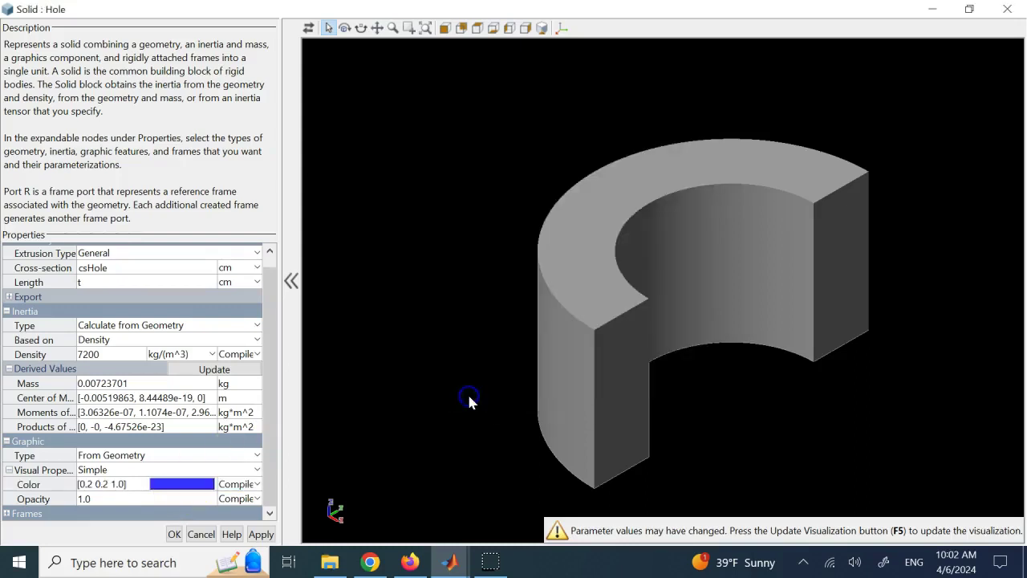
- Apply the Hole solid settings, refresh the visualization, check csHole, and close the dialog
left_click(261, 534)
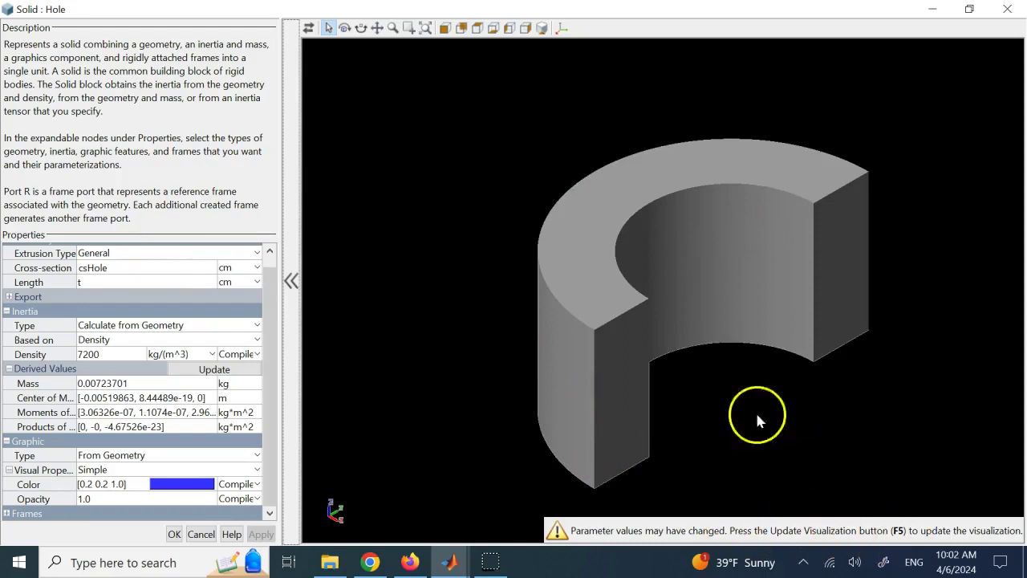
key("F5")
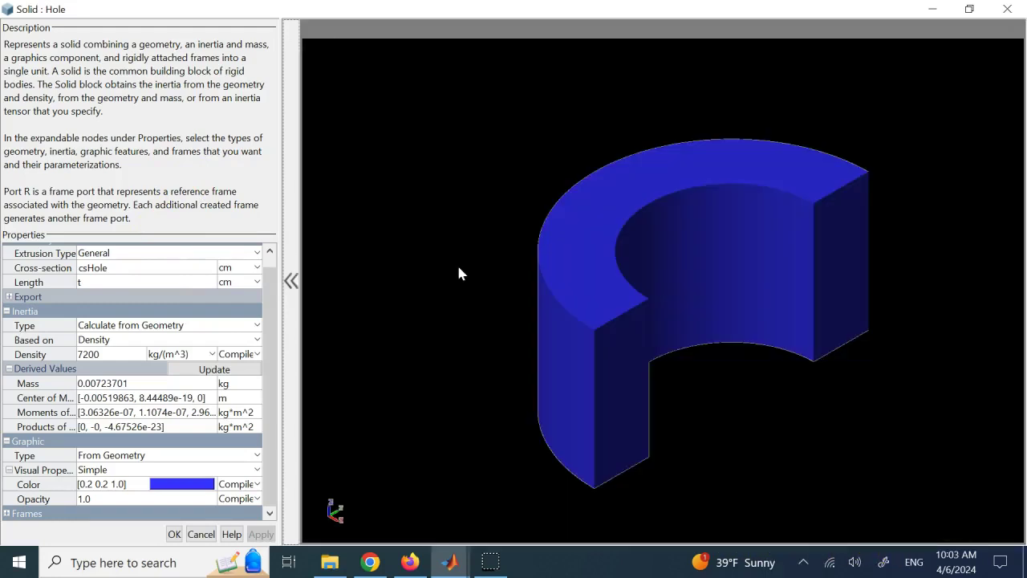
left_click(361, 371)
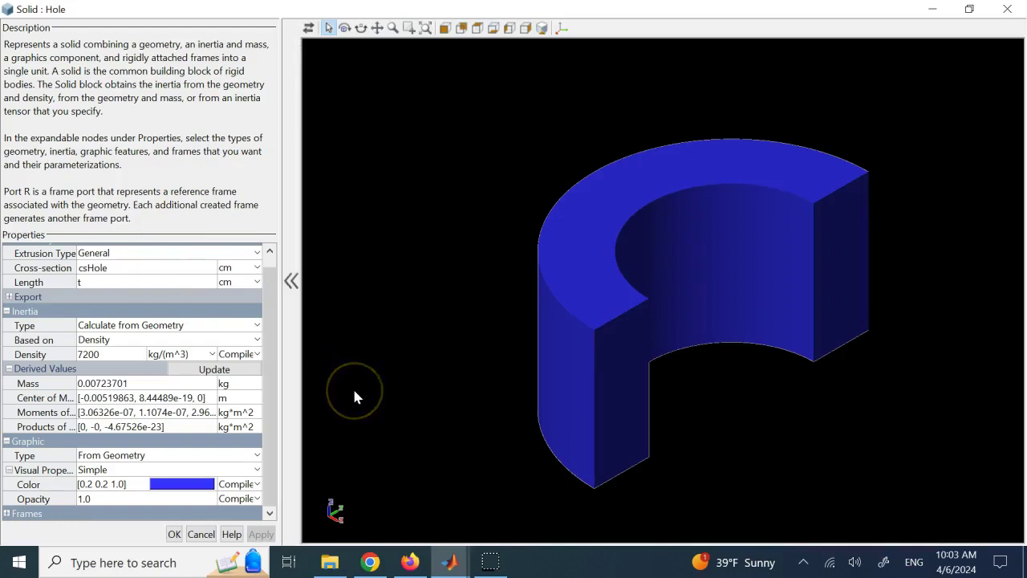
left_click(109, 271)
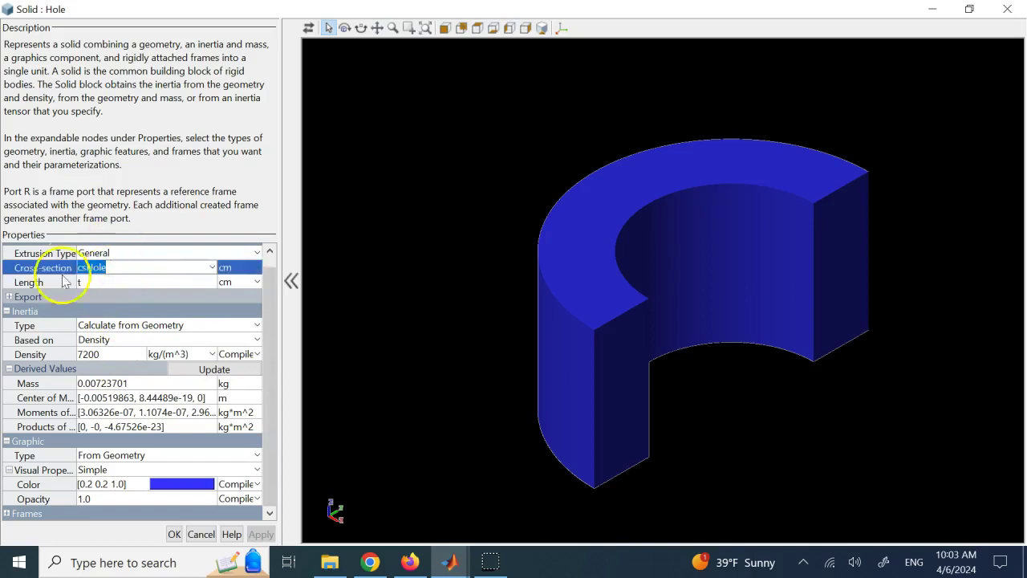
left_click(174, 534)
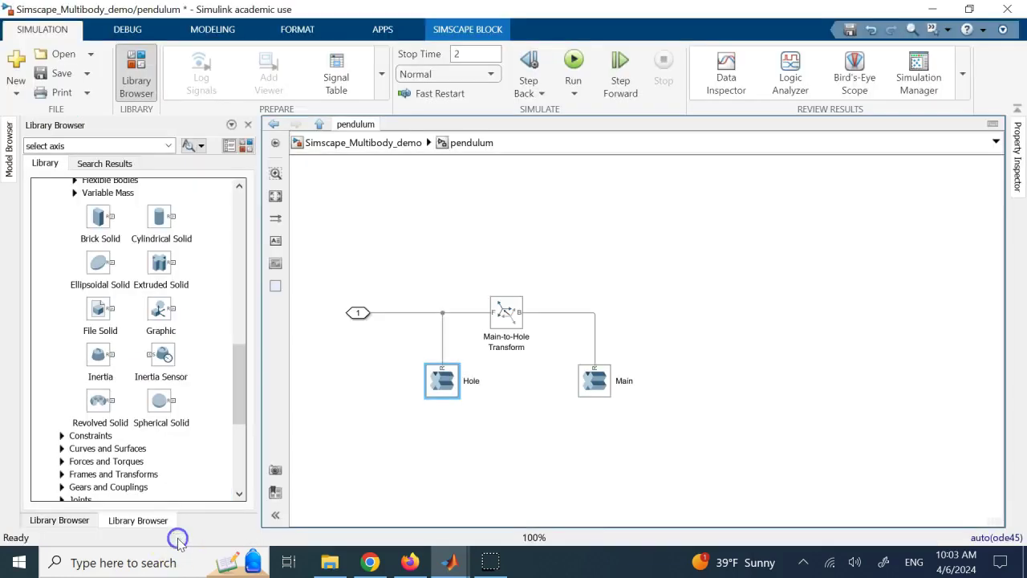
- Colour the Main solid's graphic blue [0.2 0.2 1.0], apply it and close its settings
double_click(592, 383)
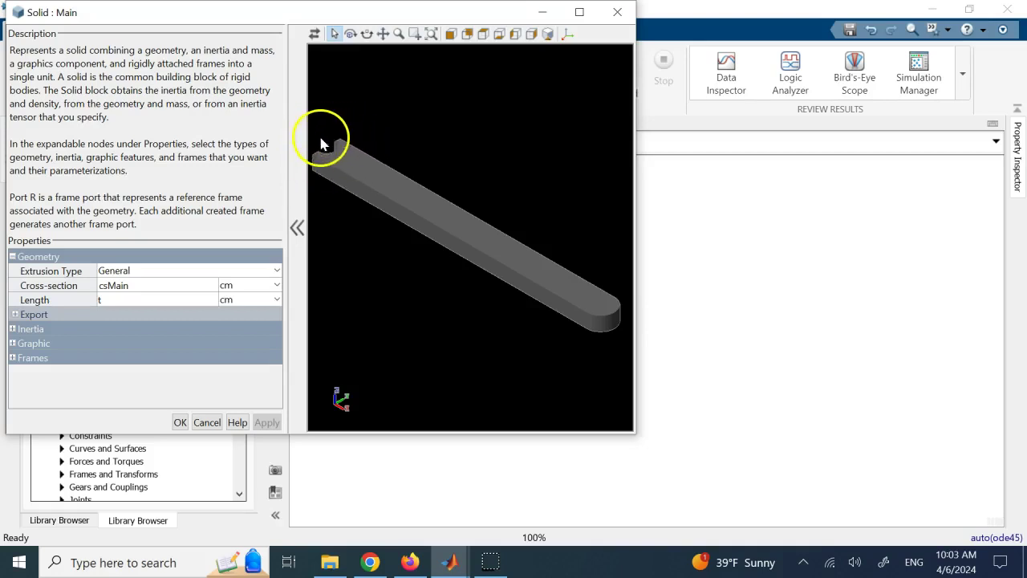
left_click_drag(327, 153, 341, 136)
left_click(452, 564)
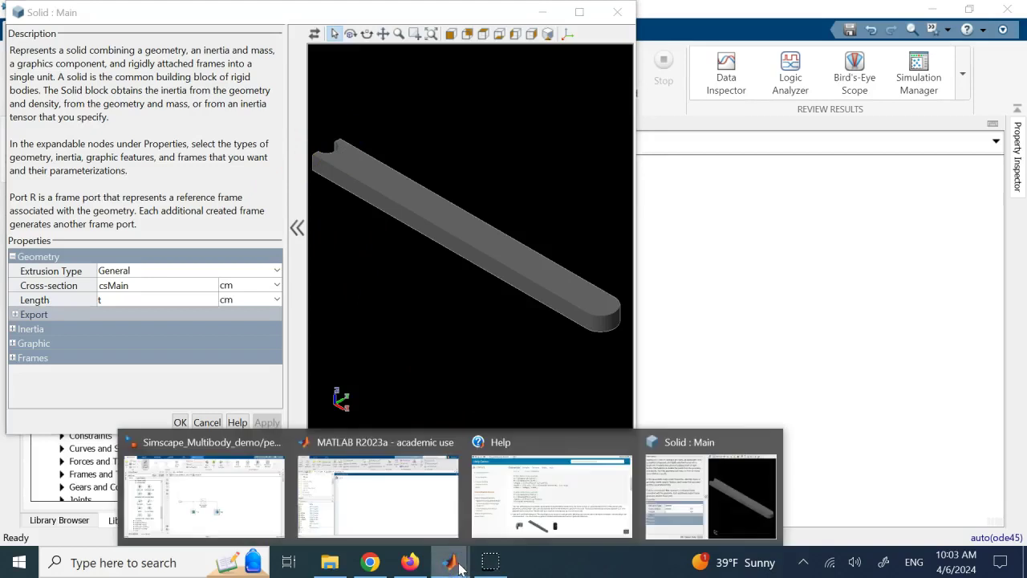
left_click(13, 343)
left_click(15, 372)
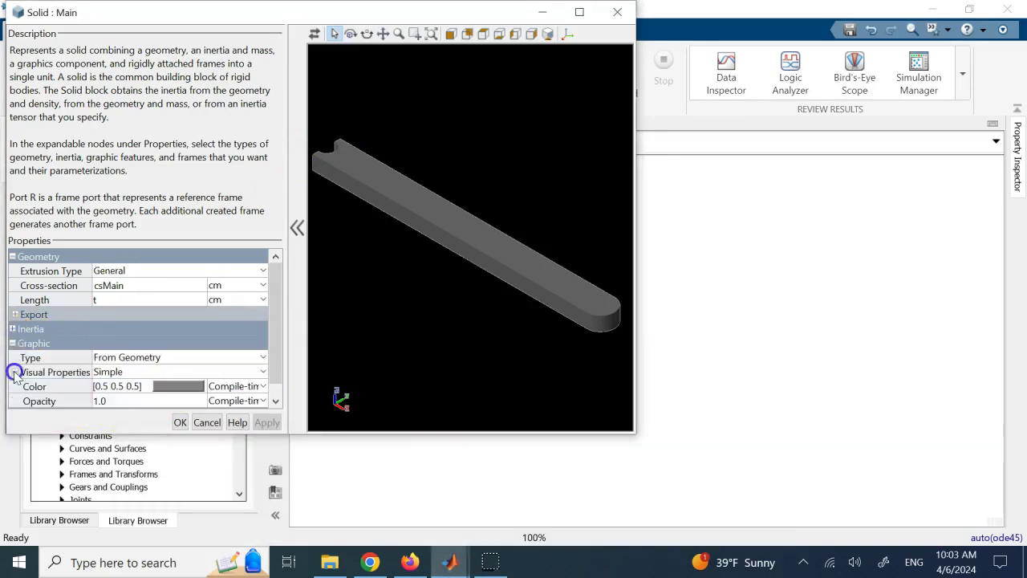
left_click(187, 391)
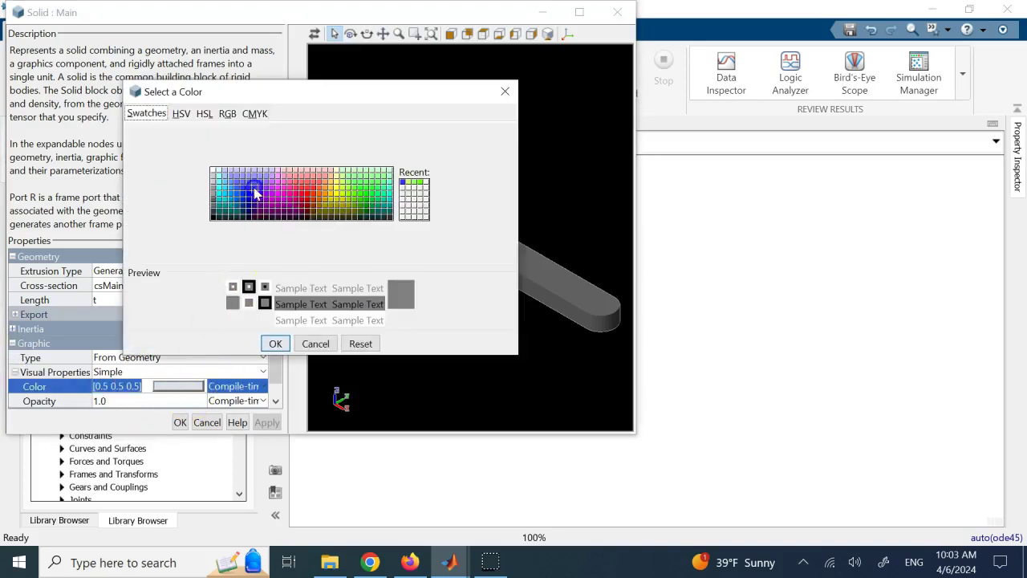
left_click(252, 190)
left_click(276, 344)
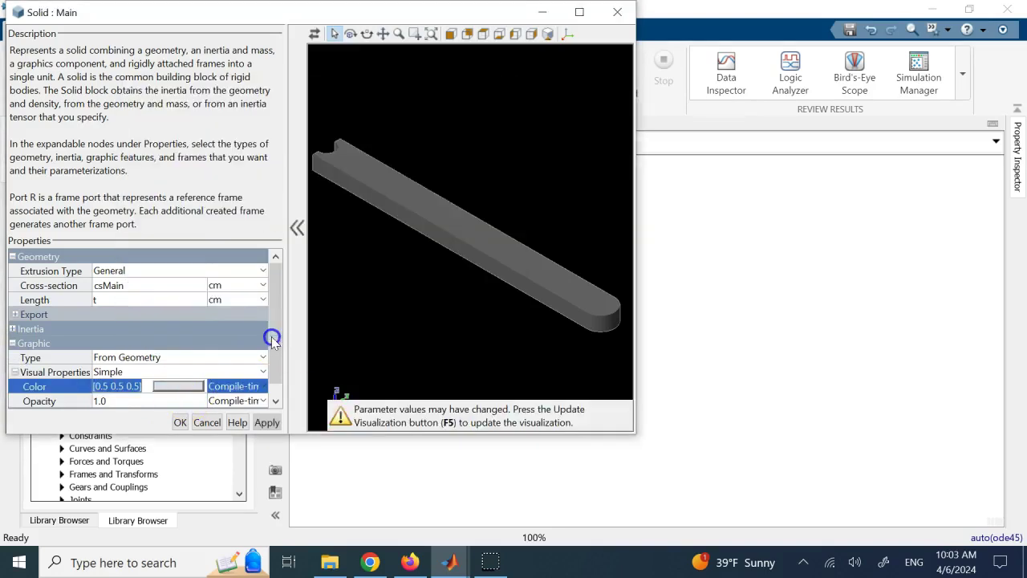
left_click(267, 423)
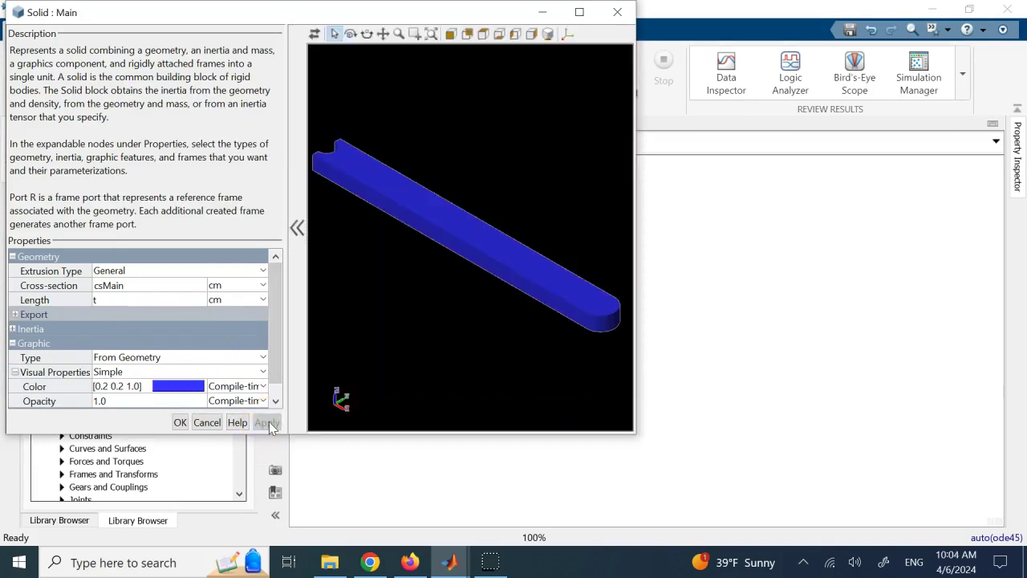
left_click(183, 422)
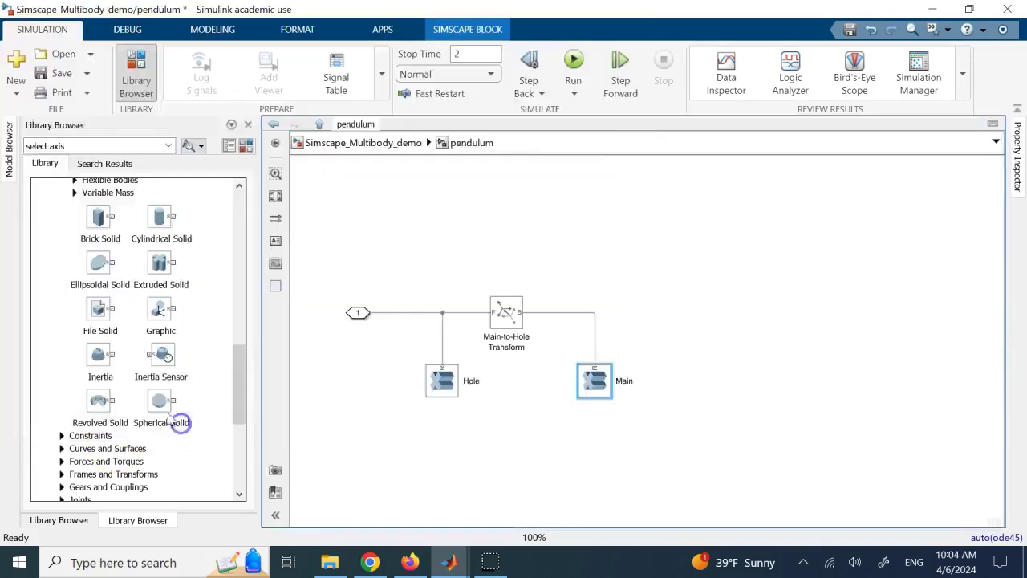
- Update the Main solid's derived inertia values, giving a mass of 0.295237 kg
double_click(607, 372)
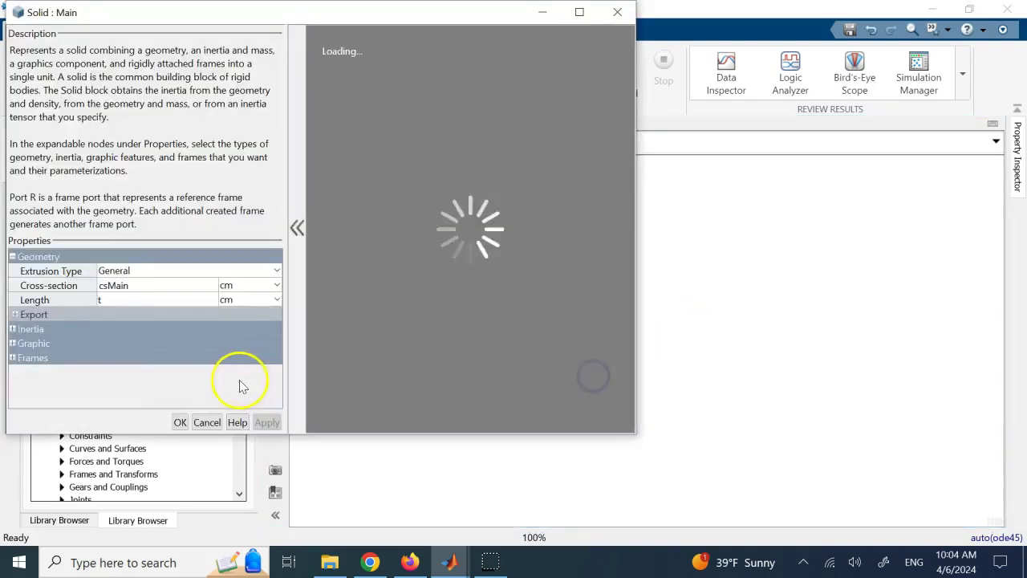
left_click(13, 329)
left_click(219, 386)
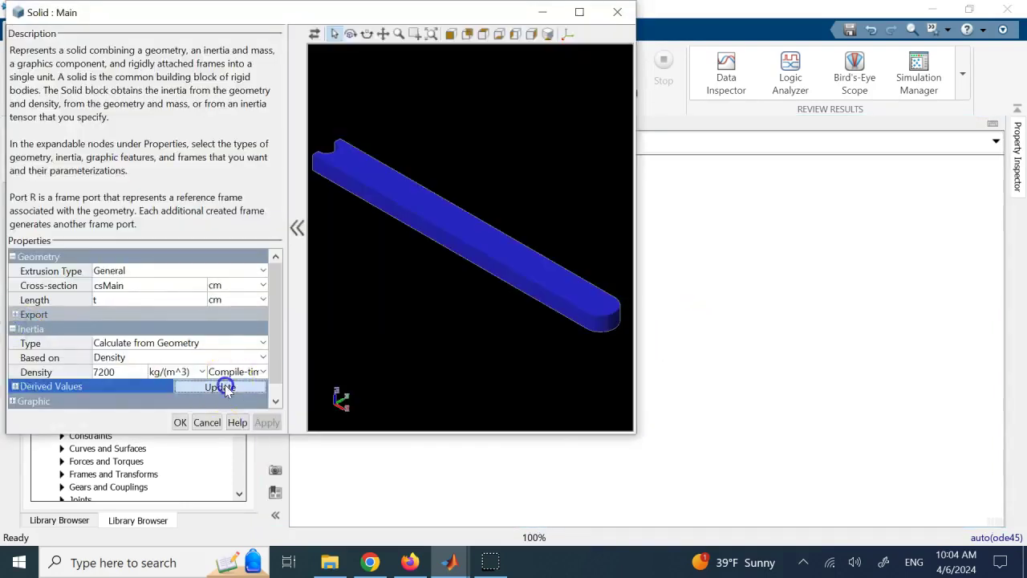
left_click_drag(281, 348, 278, 379)
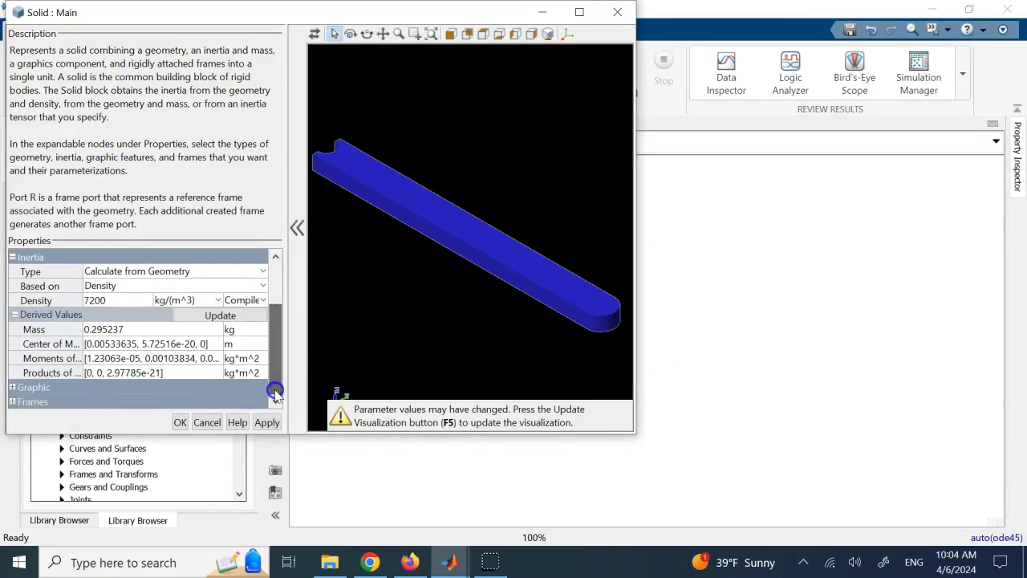
left_click(182, 422)
left_click(729, 345)
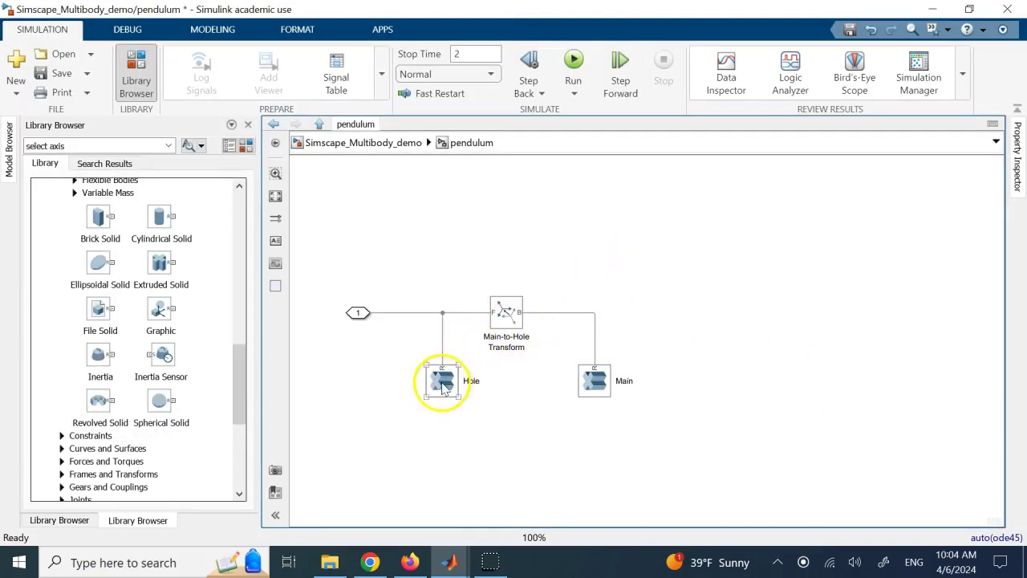
- Reopen the Main and Hole solid settings to review them, cancelling without changes
double_click(596, 380)
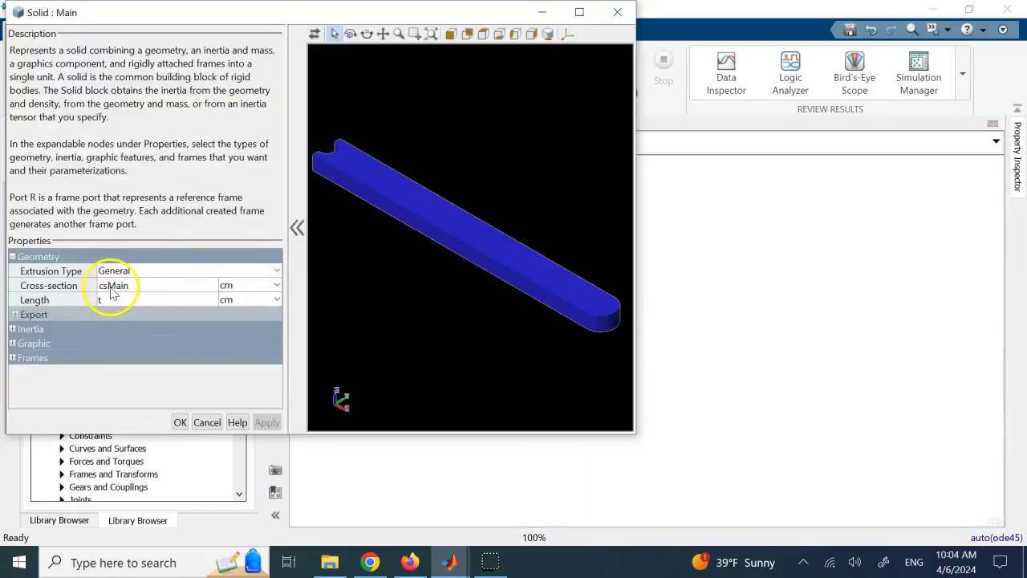
left_click(206, 423)
double_click(442, 374)
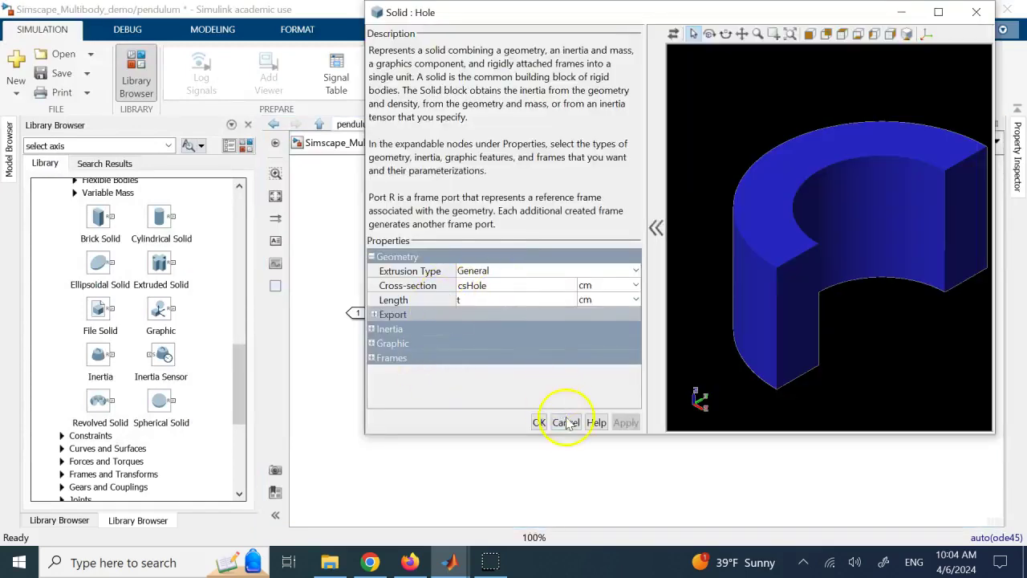
left_click(565, 422)
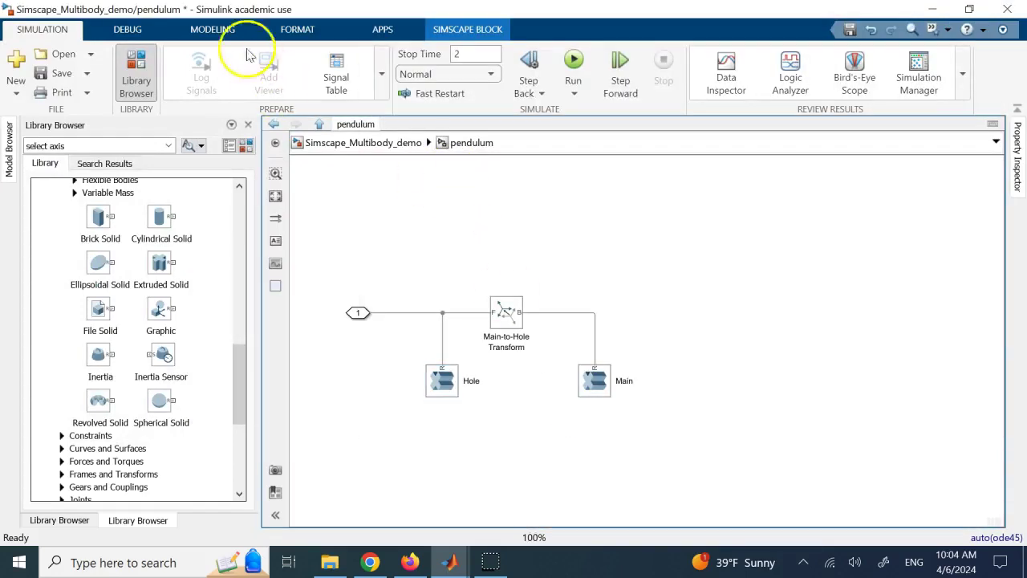
left_click(204, 33)
- Open Model Explorer and show the base workspace variables
left_click(285, 83)
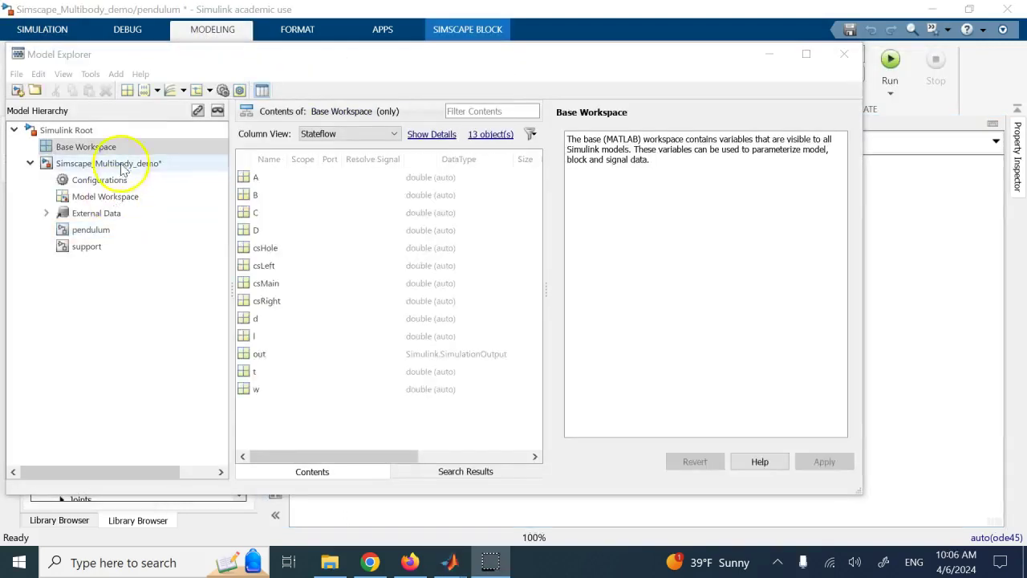
left_click(77, 164)
left_click(80, 146)
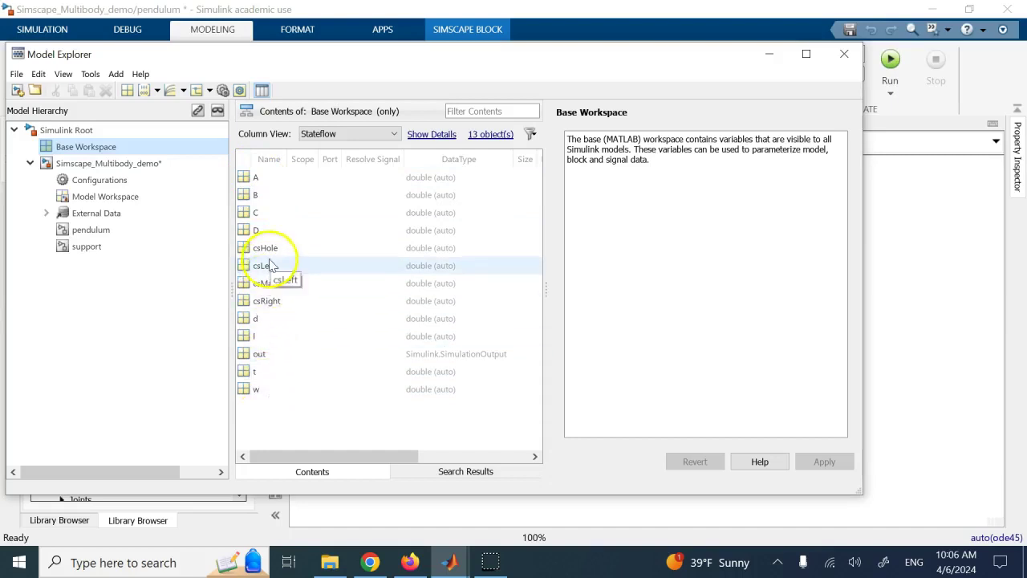
- Inspect csMain and csHole, showing csHole is a 200-by-2 real double matrix
left_click(271, 284)
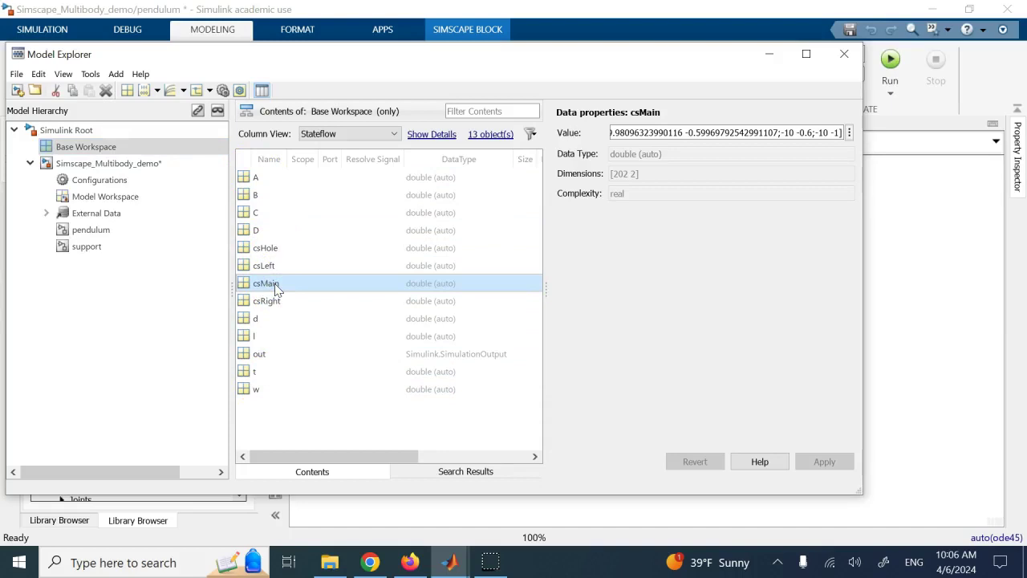
left_click(244, 285)
left_click(249, 249)
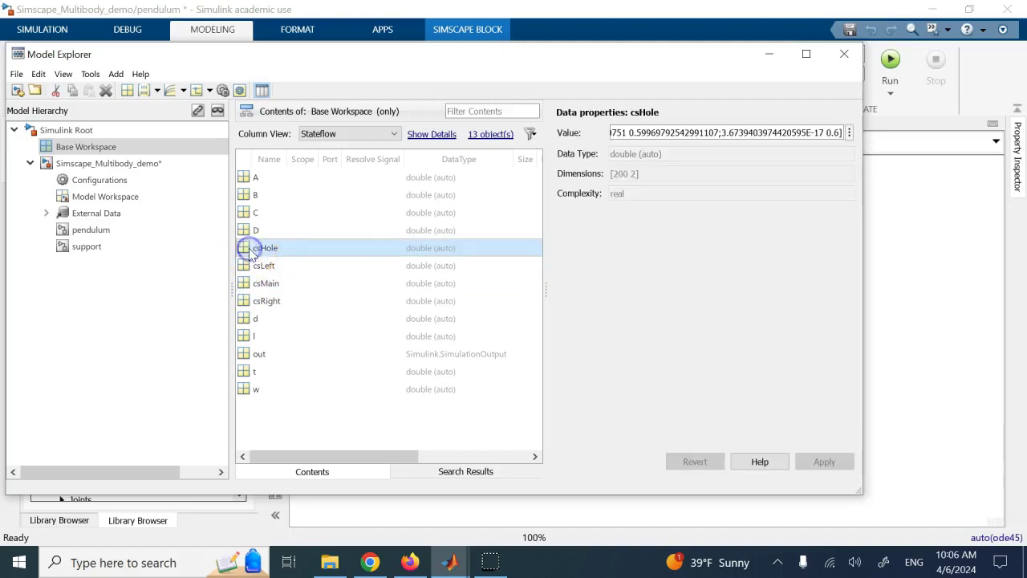
left_click(849, 133)
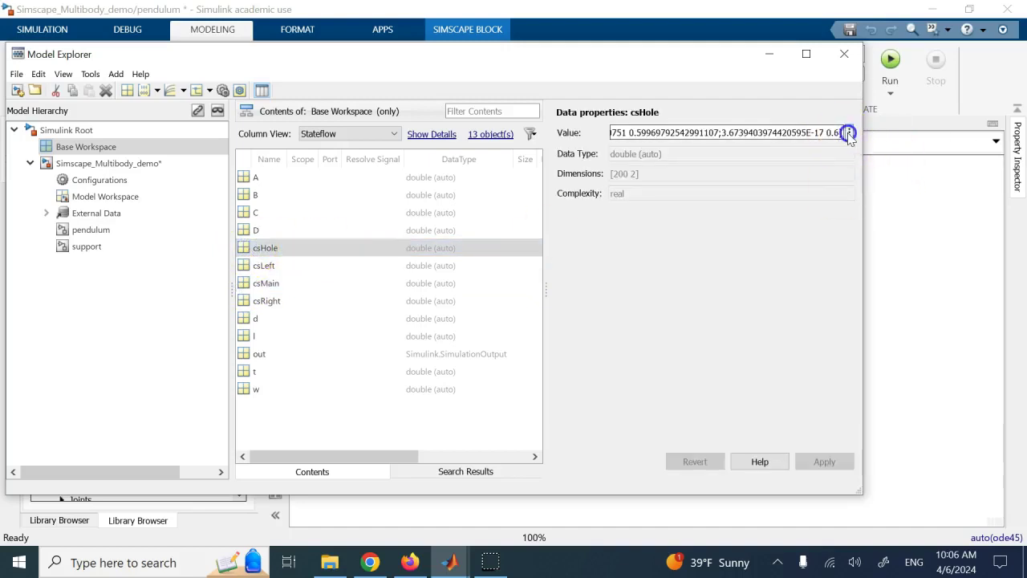
left_click(874, 144)
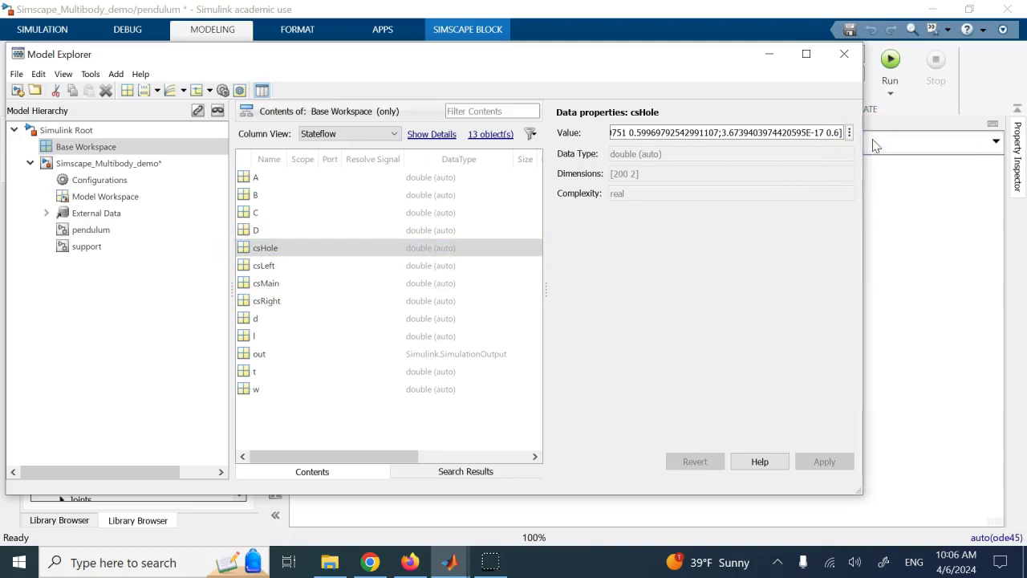
left_click(849, 134)
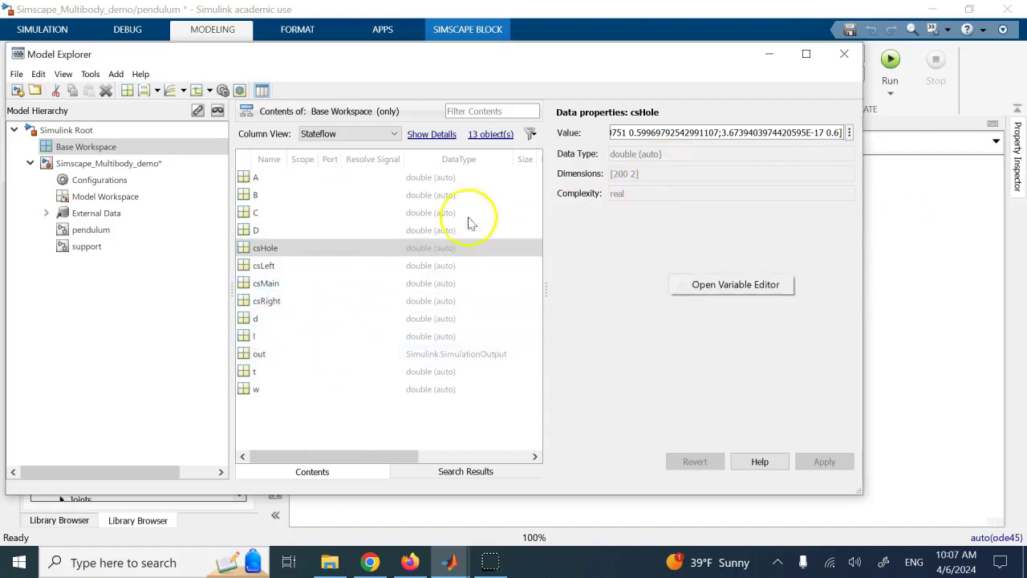
- Scroll the Help Center to the Compounding Body Elements example code
key("alt+Tab")
scroll(554, 230, "up", 2)
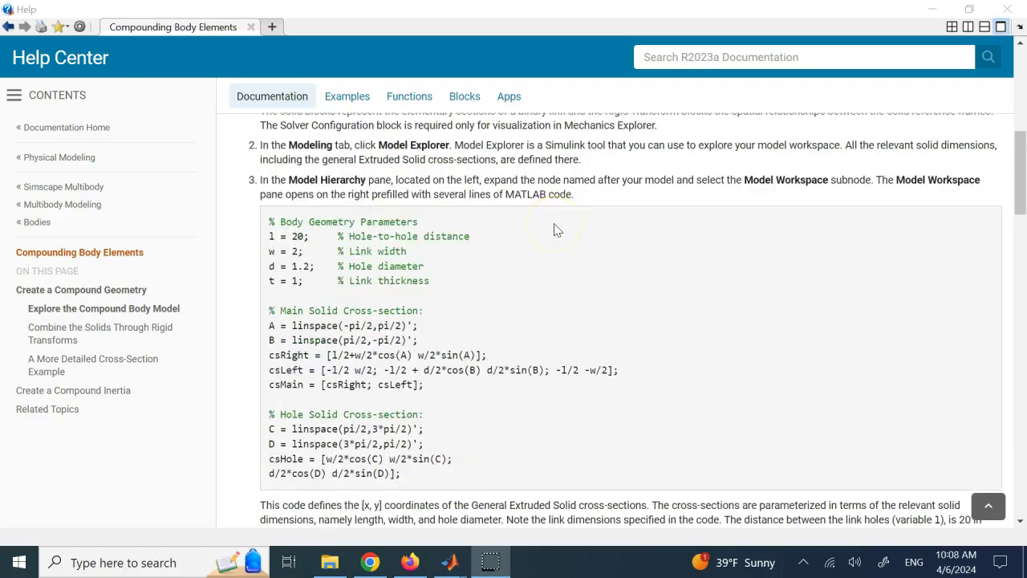
scroll(554, 231, "down", 2)
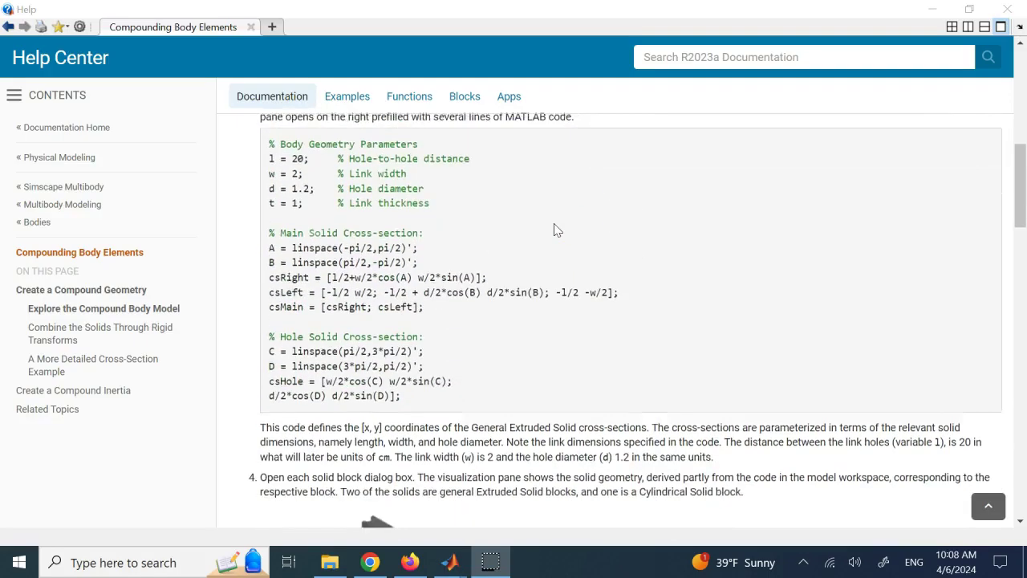
scroll(416, 384, "up", 8)
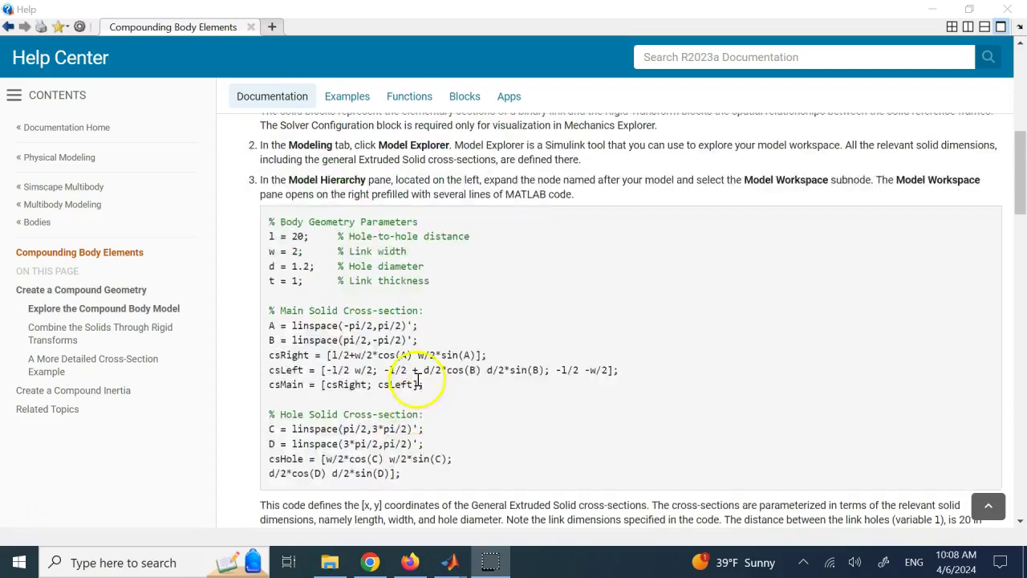
scroll(427, 376, "down", 2)
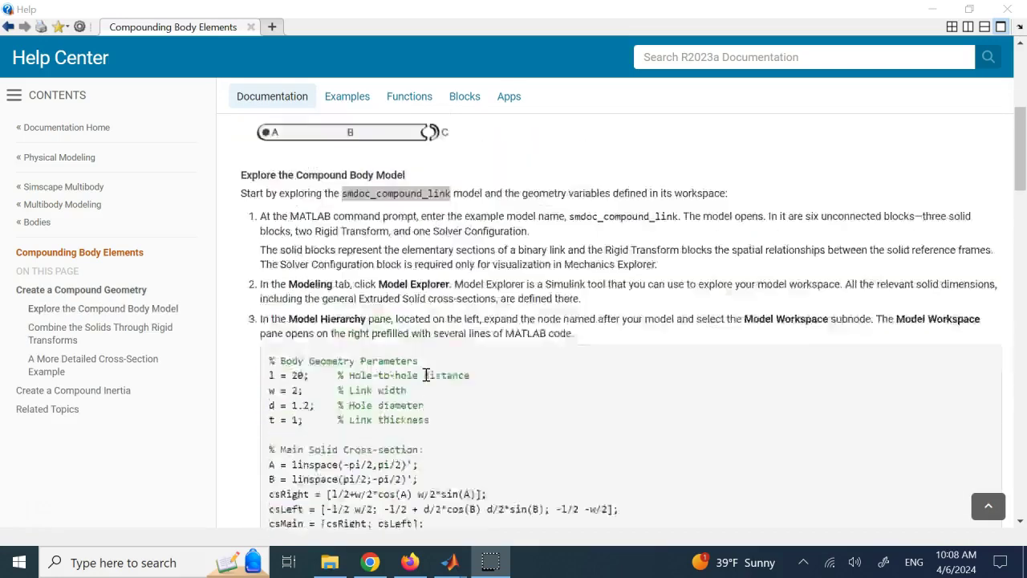
scroll(426, 376, "up", 3)
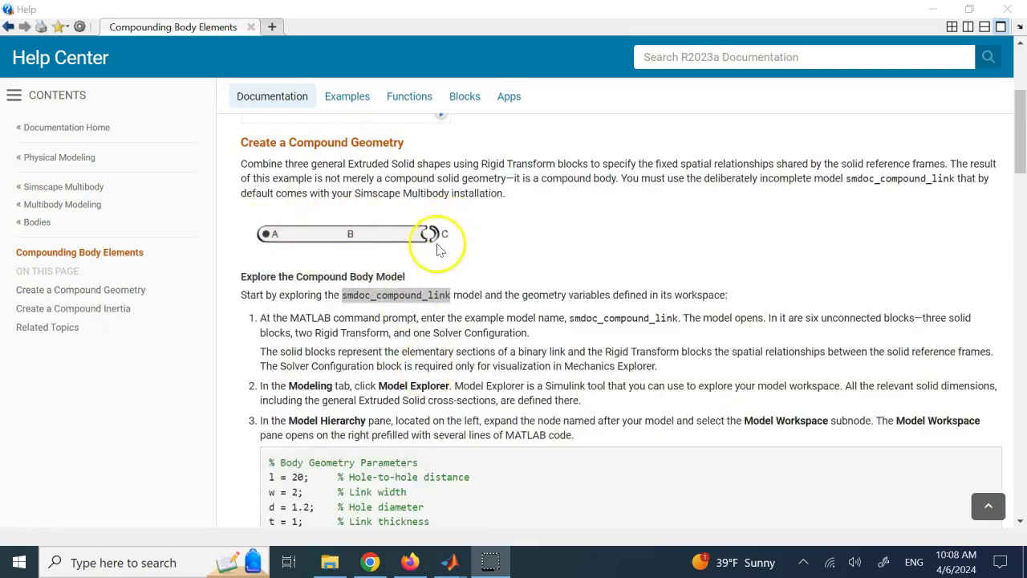
scroll(435, 240, "down", 6)
scroll(358, 252, "down", 1)
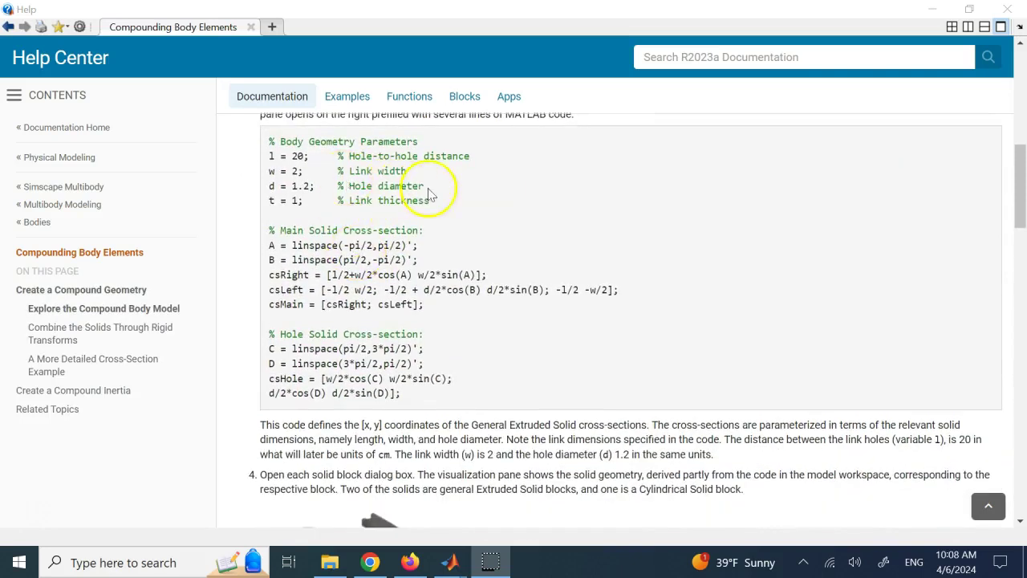
- Inspect the body geometry and main cross-section lines, including the csRight formula
left_click_drag(433, 202, 265, 163)
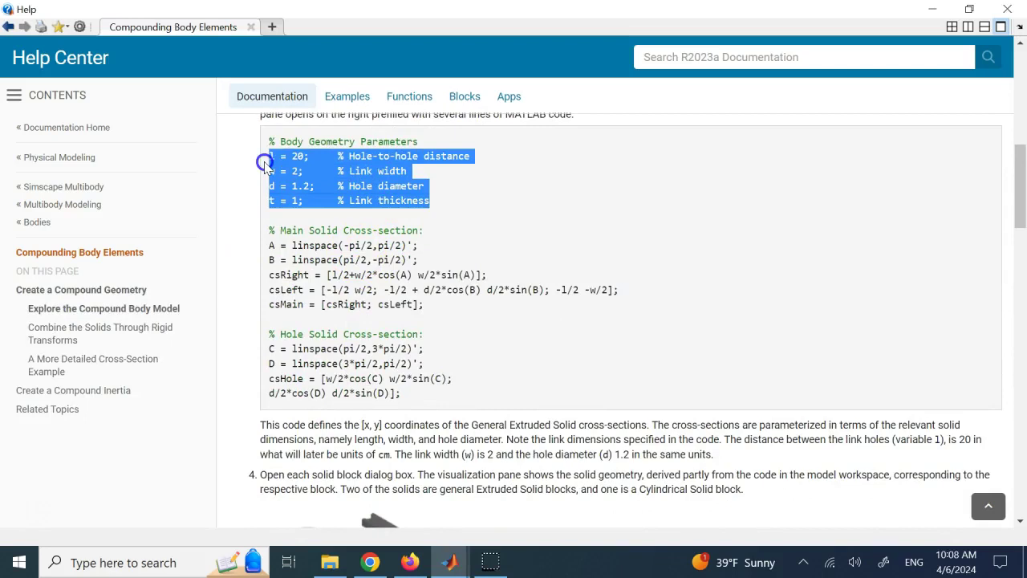
left_click(459, 177)
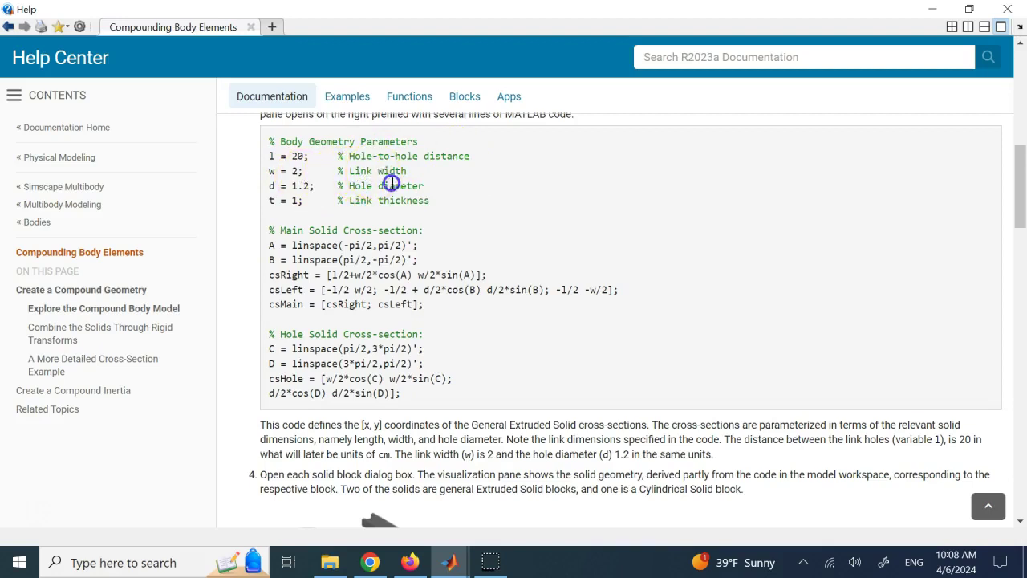
scroll(393, 204, "down", 1)
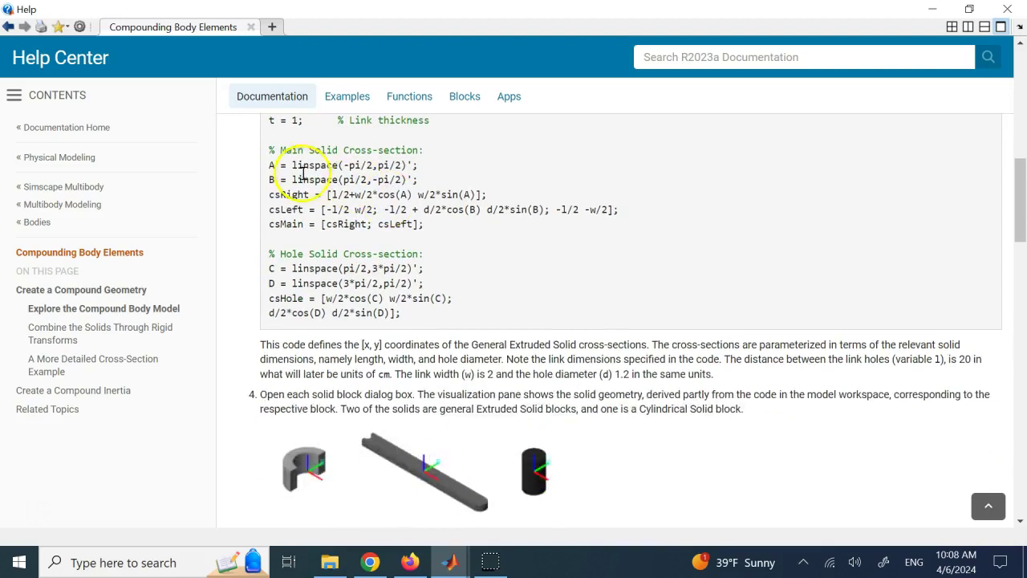
mouse_move(482, 195)
left_mouse_down()
mouse_move(338, 198)
mouse_move(470, 195)
left_mouse_up()
left_click(356, 196)
double_click(388, 194)
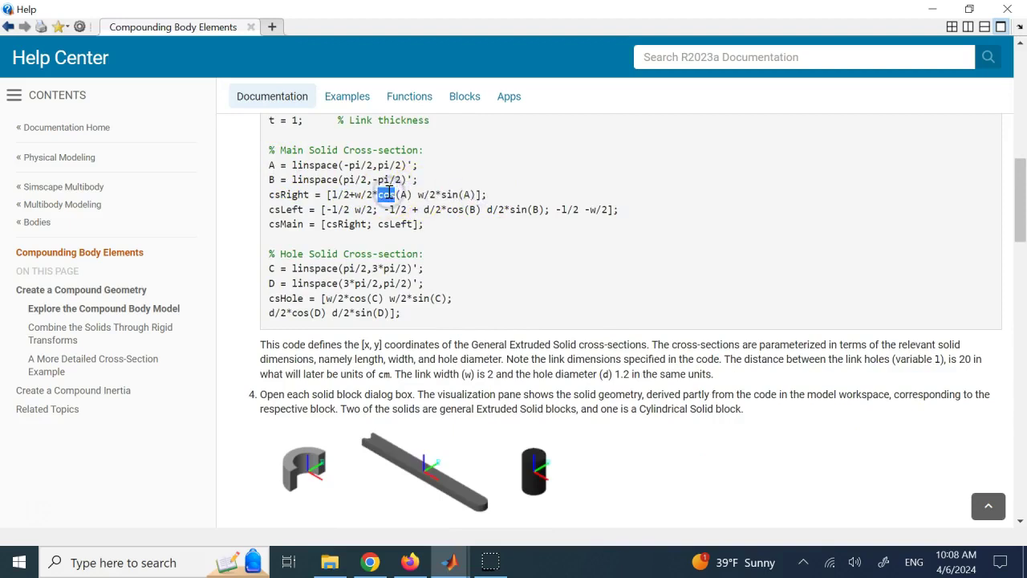
left_click(440, 192)
left_click(477, 203)
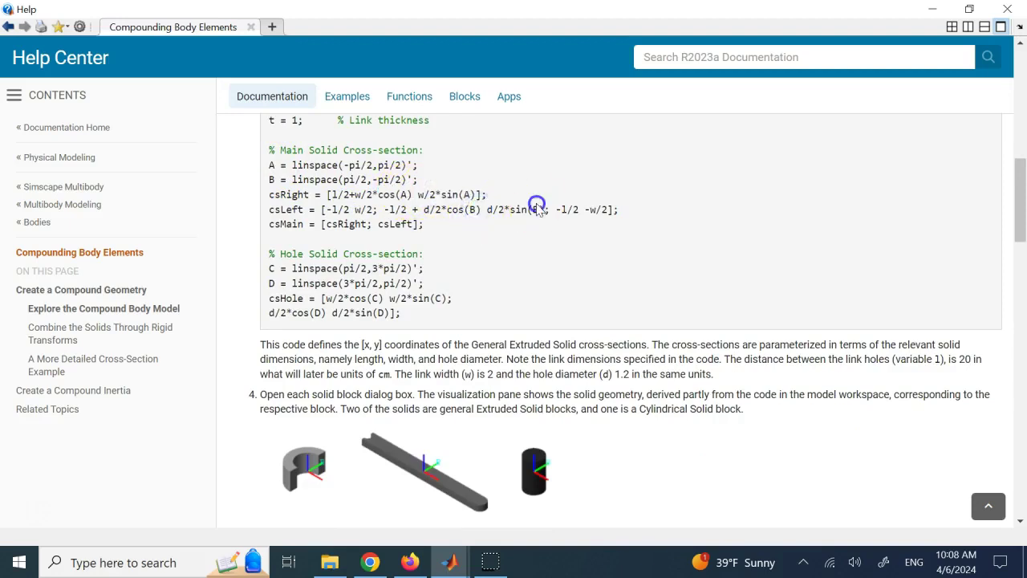
left_click(358, 163)
left_click_drag(608, 210, 255, 215)
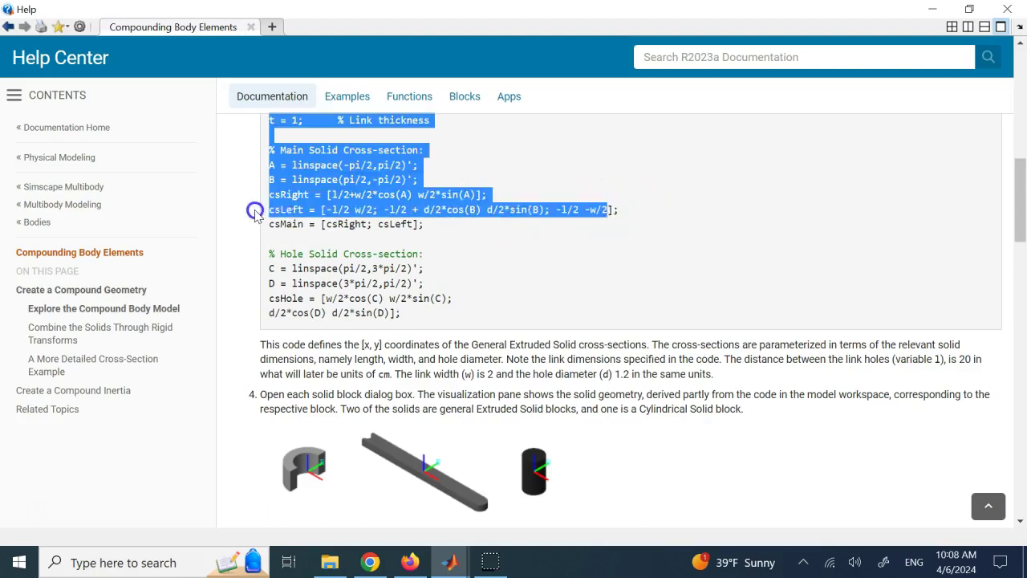
left_click(290, 205)
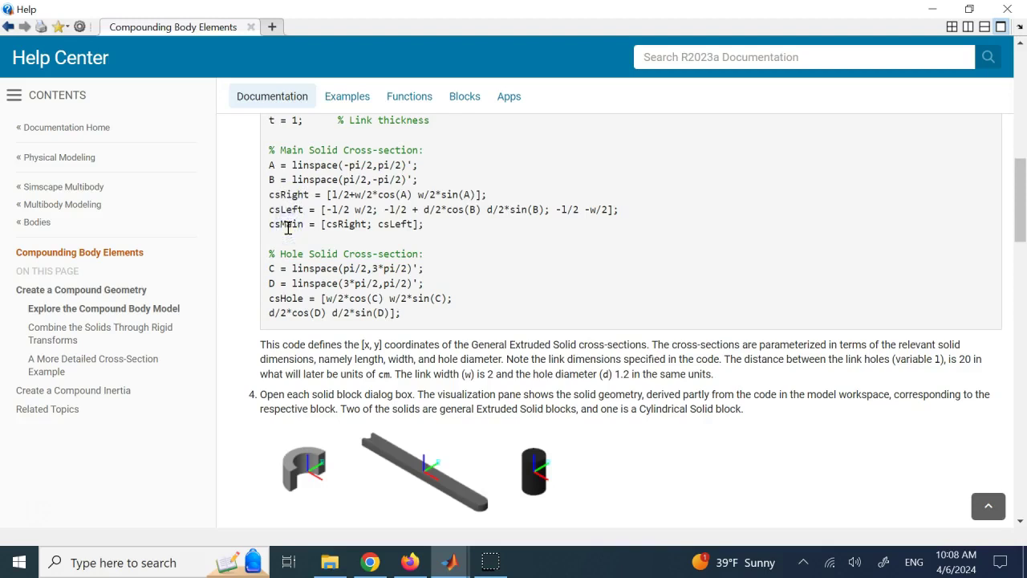
- Select the hole cross-section lines (C, D and csHole) to copy them
left_click(321, 226)
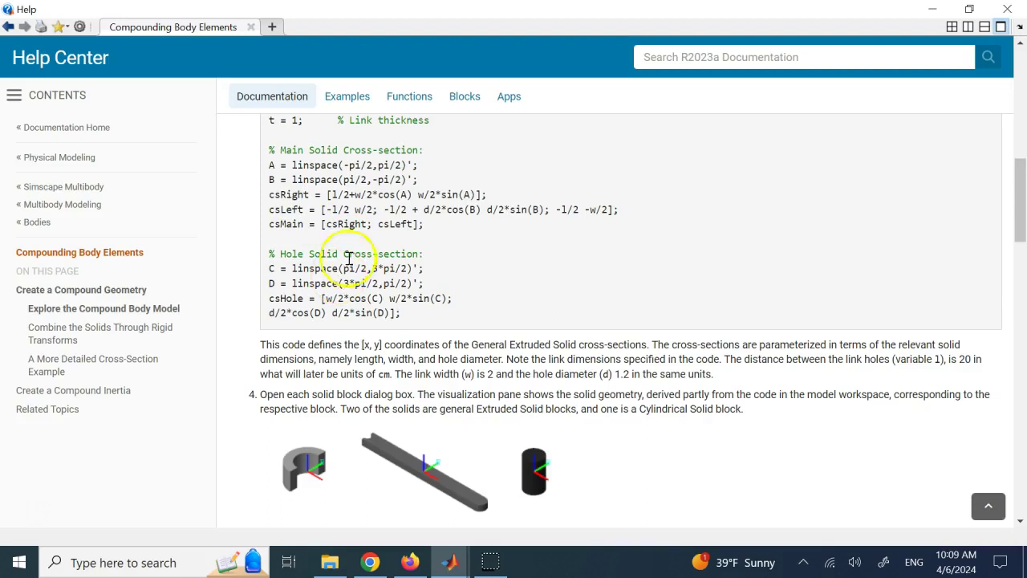
double_click(357, 150)
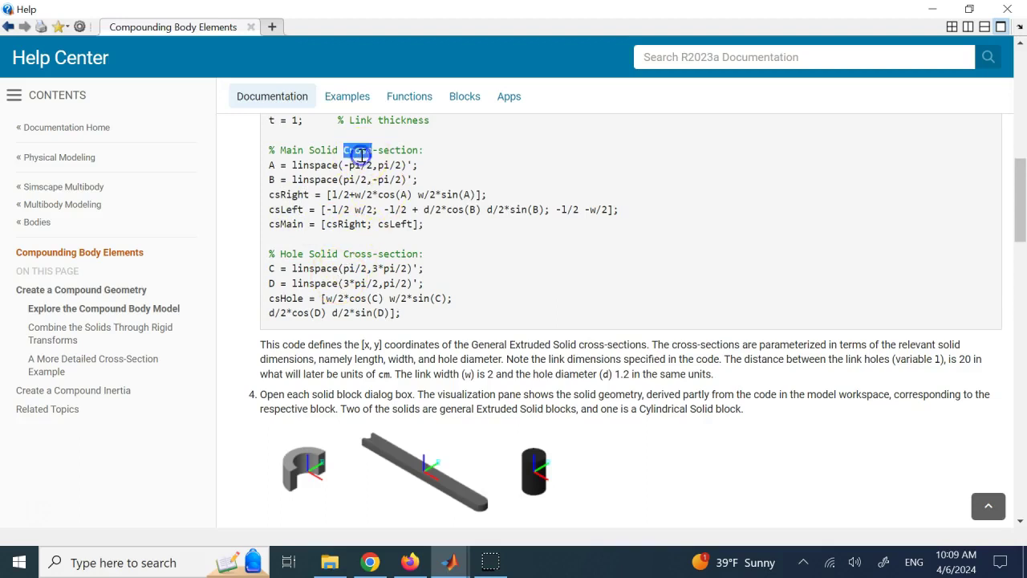
double_click(293, 224)
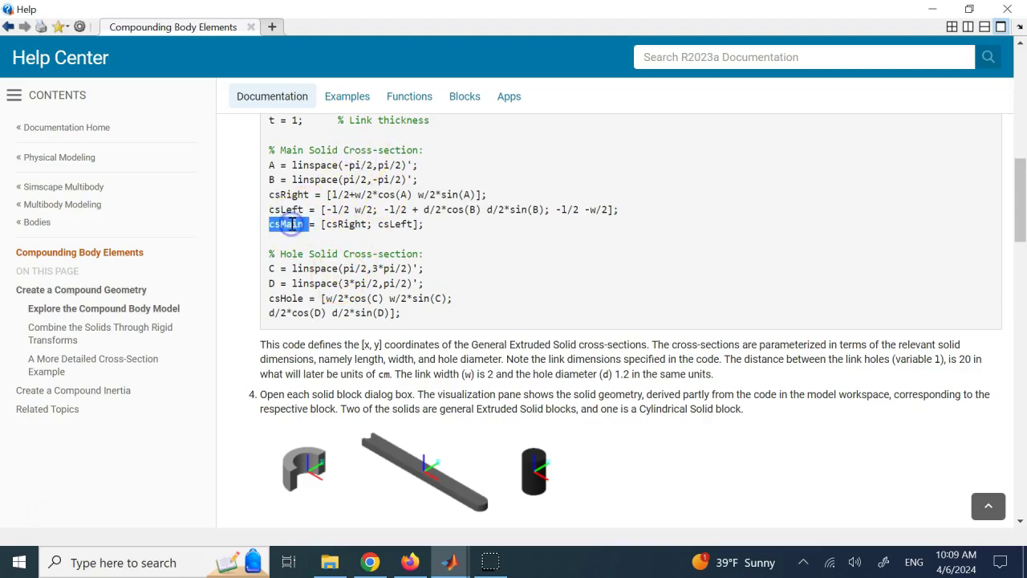
left_click(291, 298)
triple_click(291, 298)
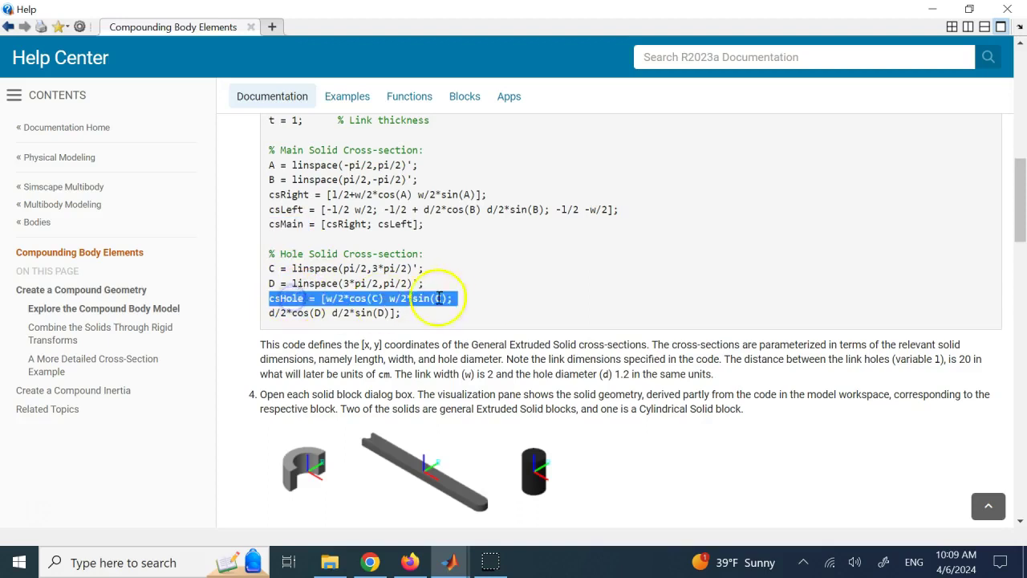
left_click(445, 295)
left_click_drag(325, 298, 393, 298)
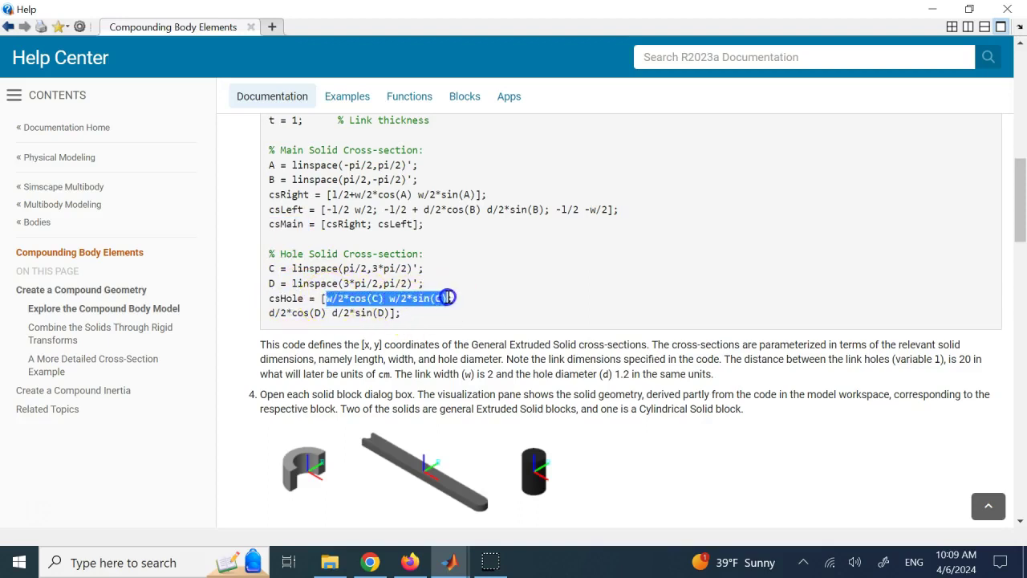
left_click(418, 266)
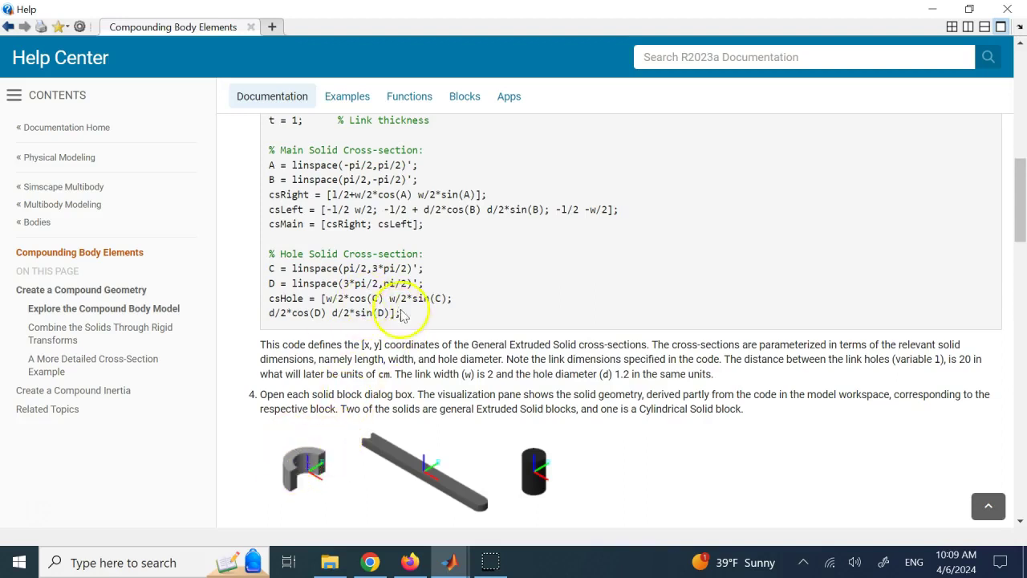
left_click_drag(415, 313, 257, 272)
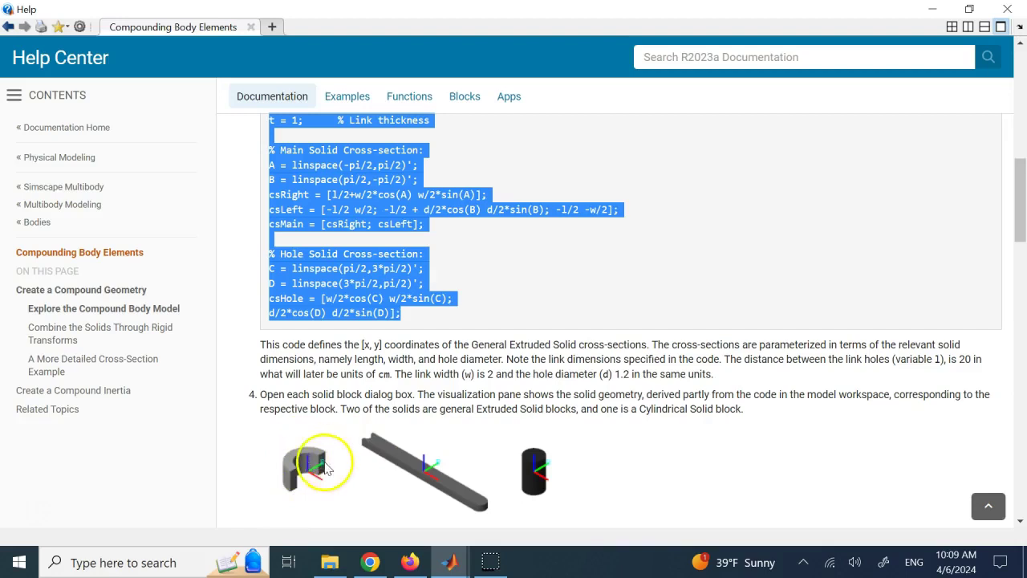
left_click(464, 285)
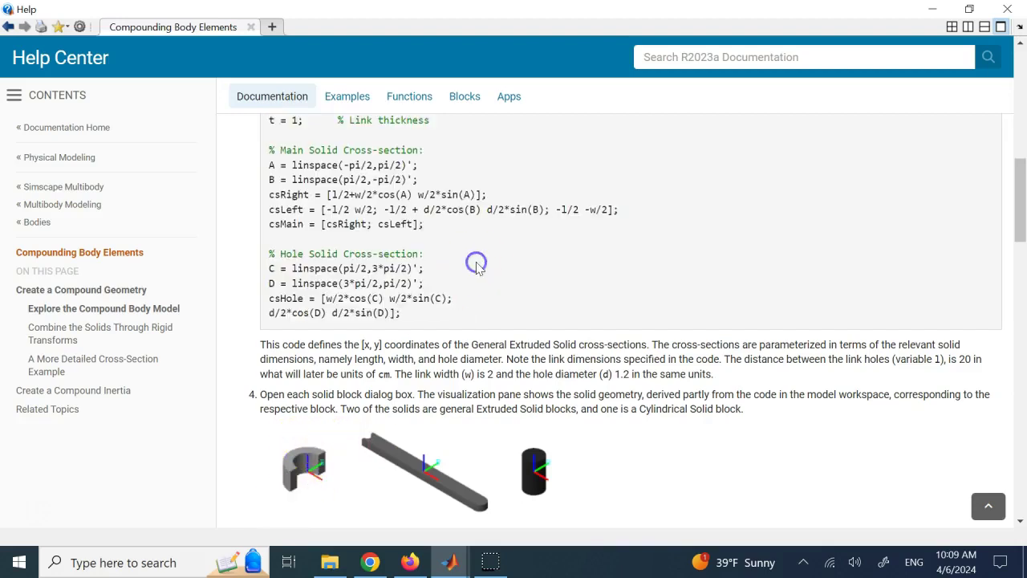
left_click_drag(404, 315, 277, 281)
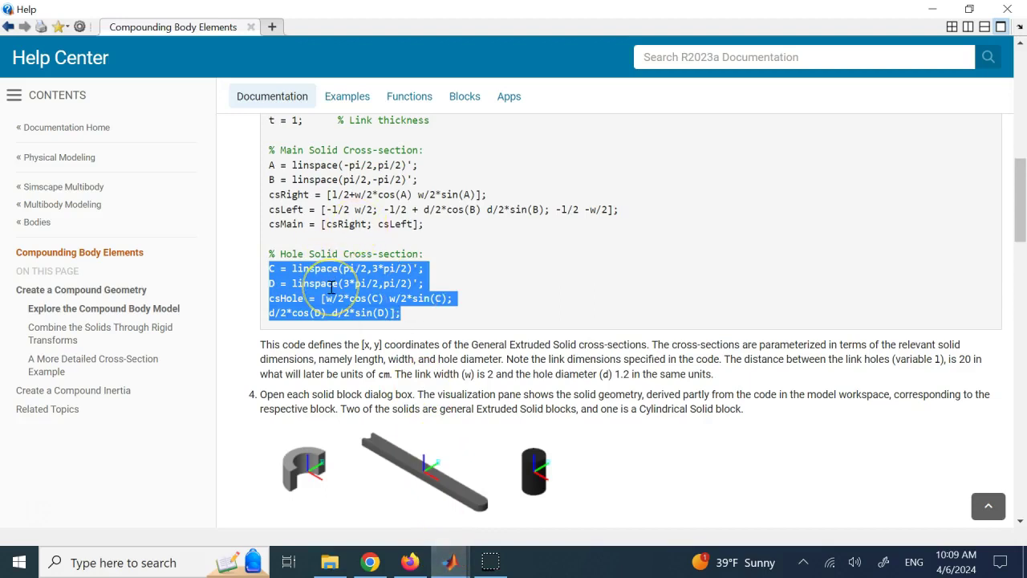
left_click(450, 562)
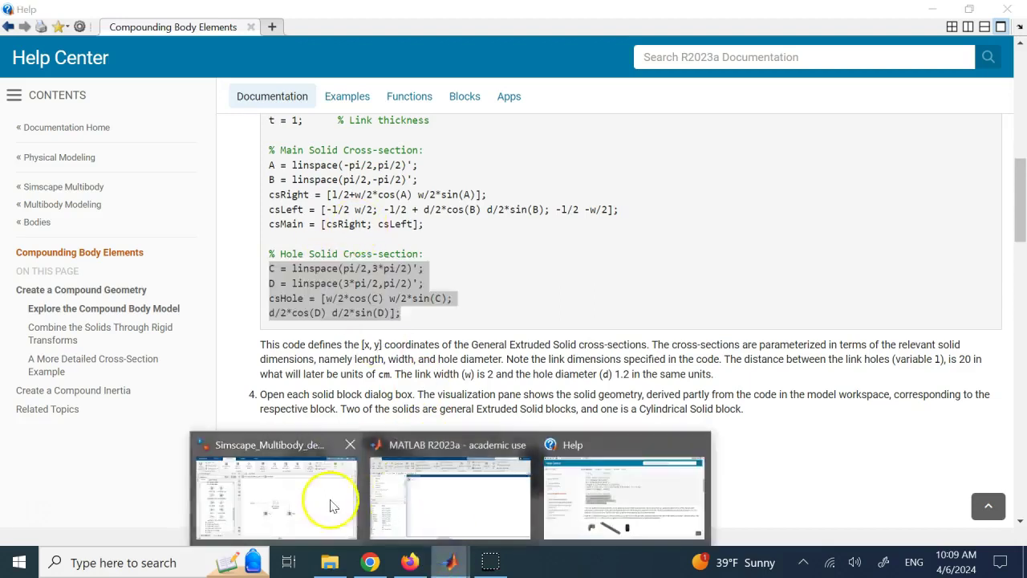
- Bring up the MATLAB Command Window showing the executed csHole code
left_click(330, 499)
left_click(449, 562)
left_click(465, 504)
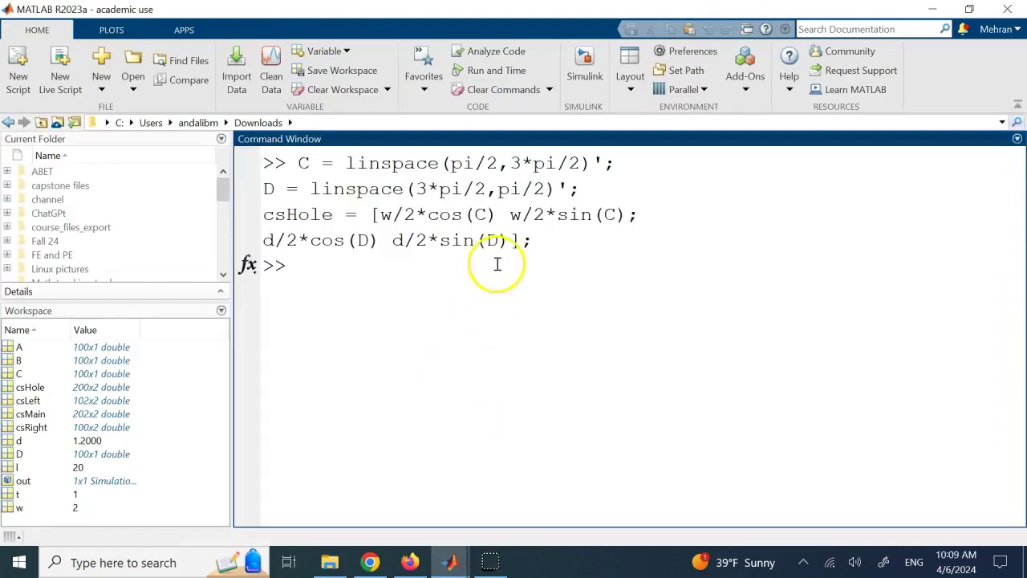
double_click(295, 210)
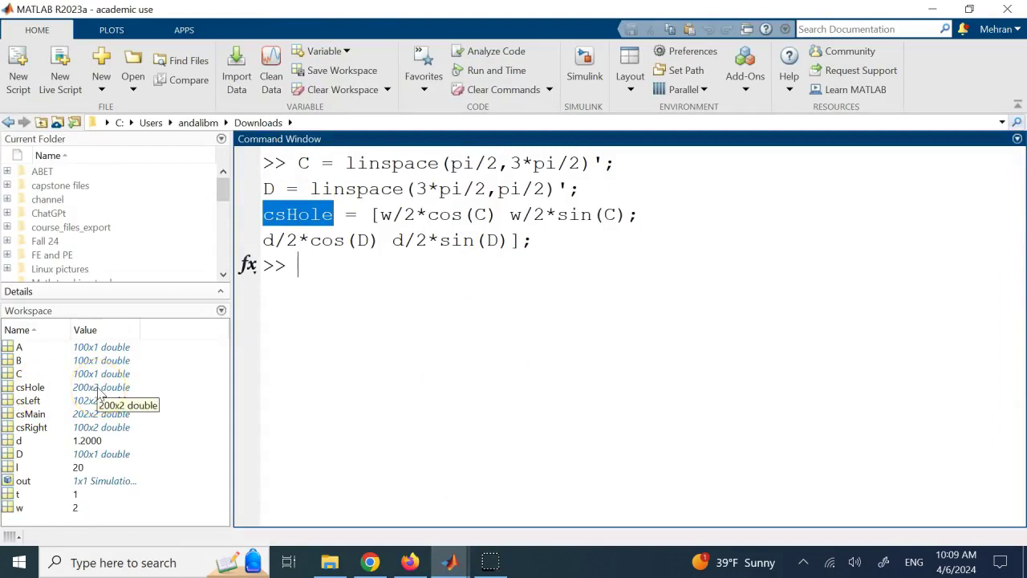
- Plot the hole outline with plot(csHole(:,1),csHole(:,2))
left_click(268, 332)
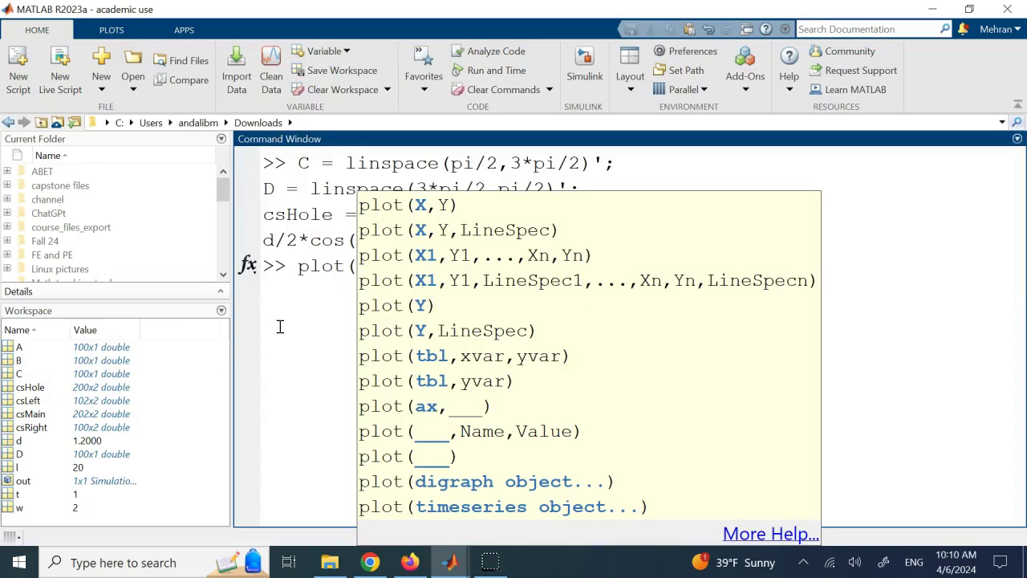
type(",1),")
left_click_drag(486, 266, 368, 264)
key("ctrl+c")
left_click(540, 271)
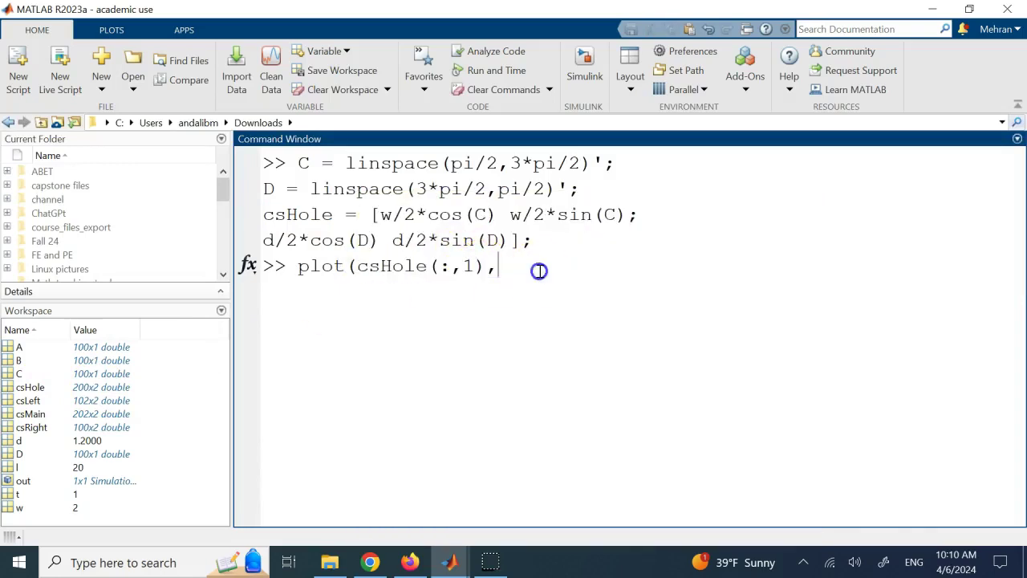
key("ctrl+v")
type(")")
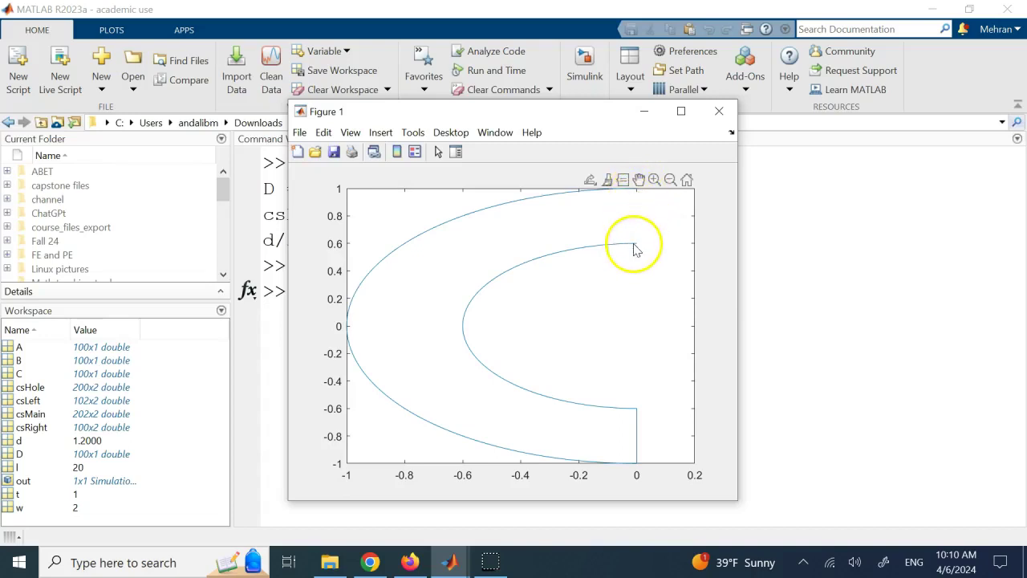
mouse_move(634, 244)
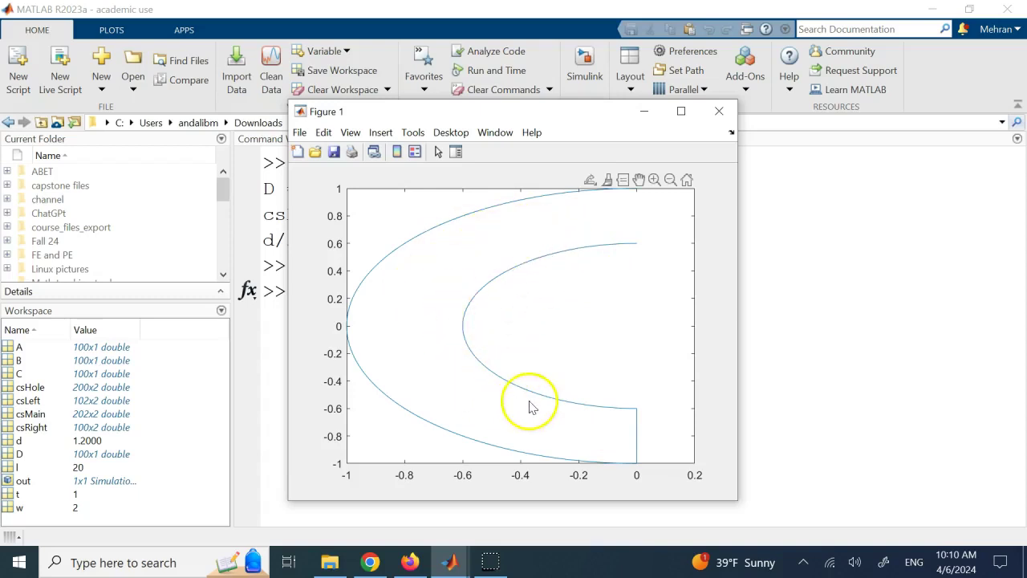
- Close Figure 1 and rerun the plot command with csMain in place of csHole
left_click(718, 112)
key("Up")
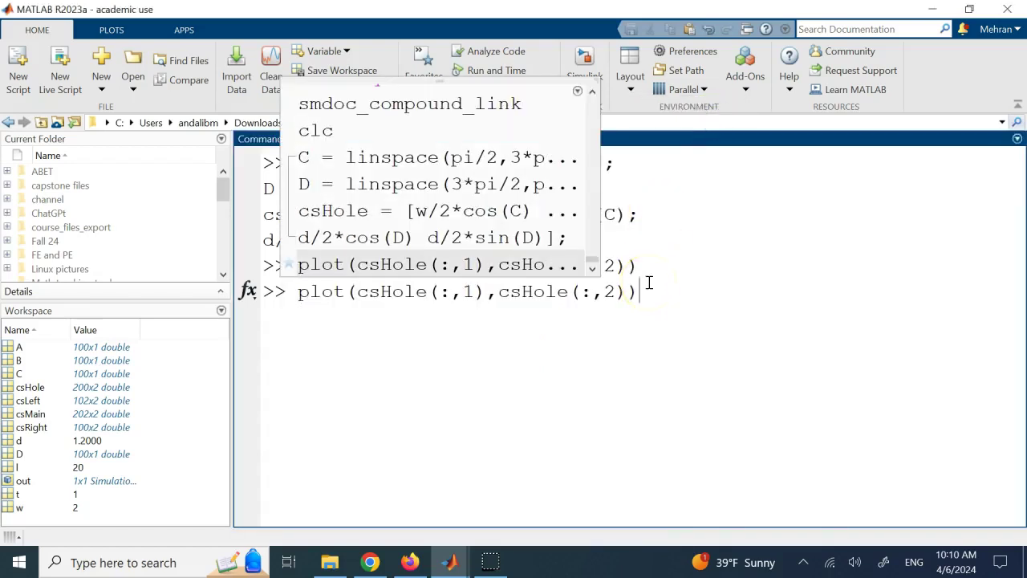
left_click(570, 292)
left_click_drag(569, 291, 522, 298)
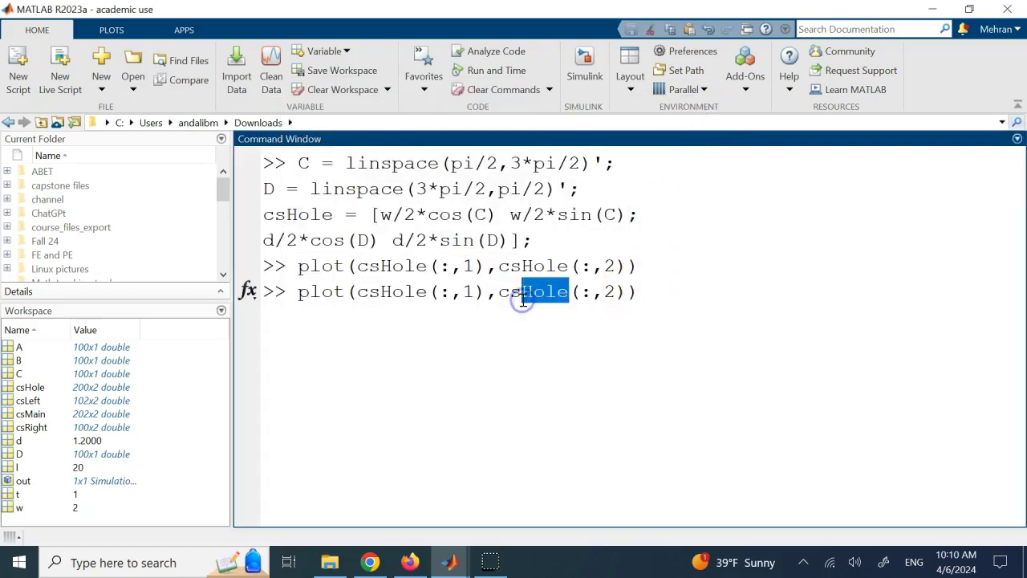
type("Mai")
left_click_drag(426, 292, 379, 293)
type("Main")
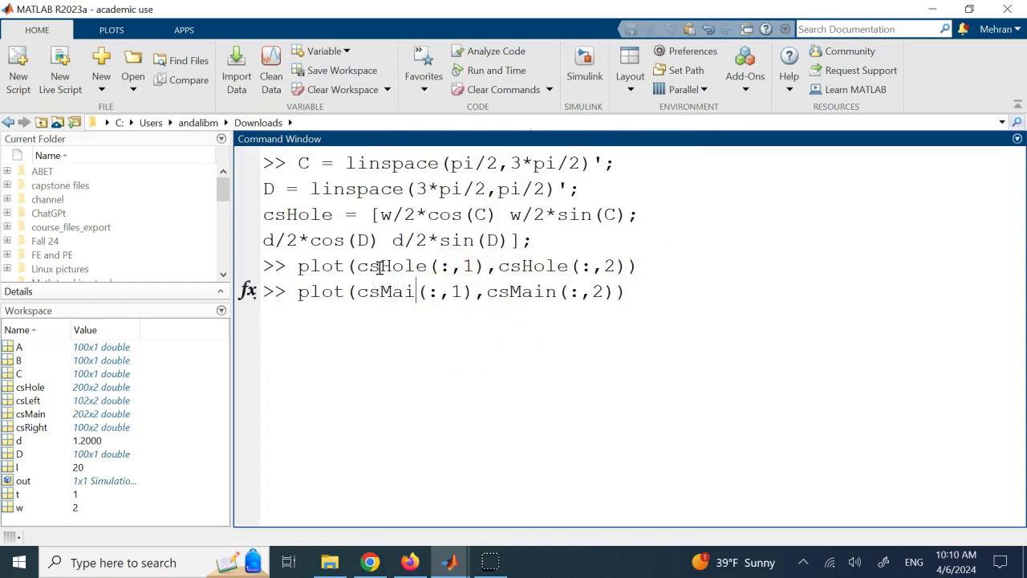
key("Return")
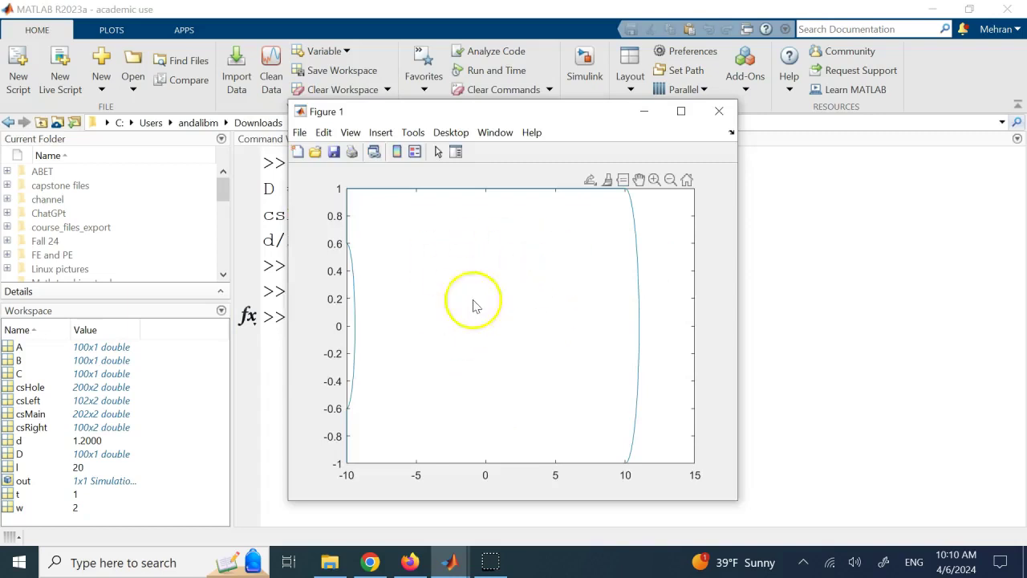
- View the csMain rounded-bar outline in Figure 1, then close the figure
left_click(869, 346)
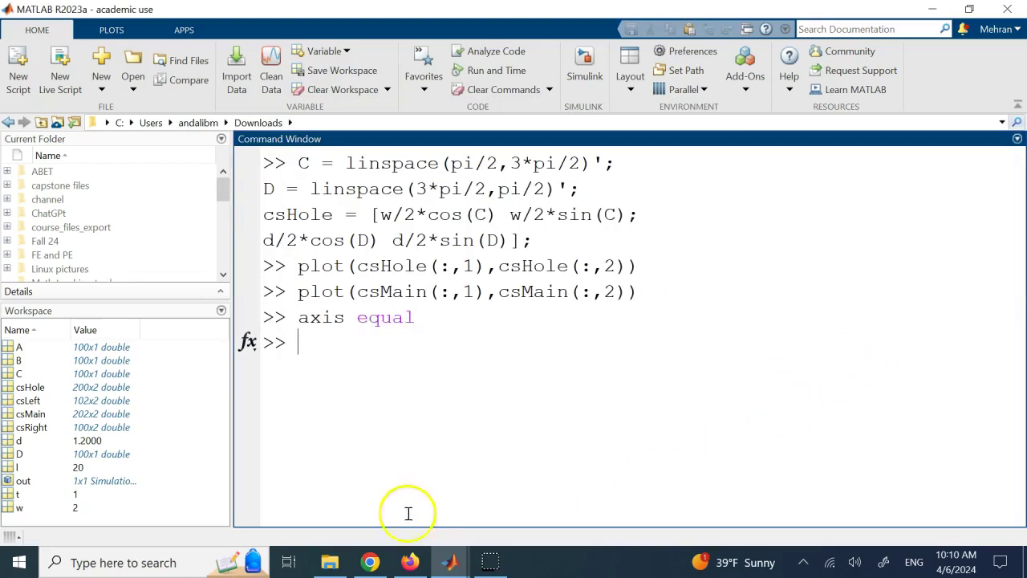
left_click(450, 561)
left_click(742, 482)
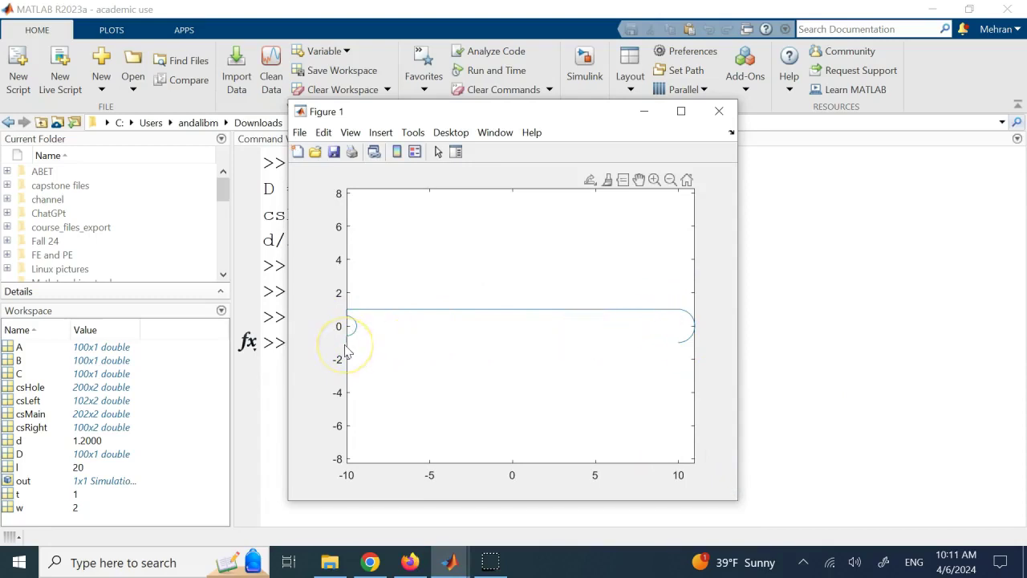
left_click(711, 112)
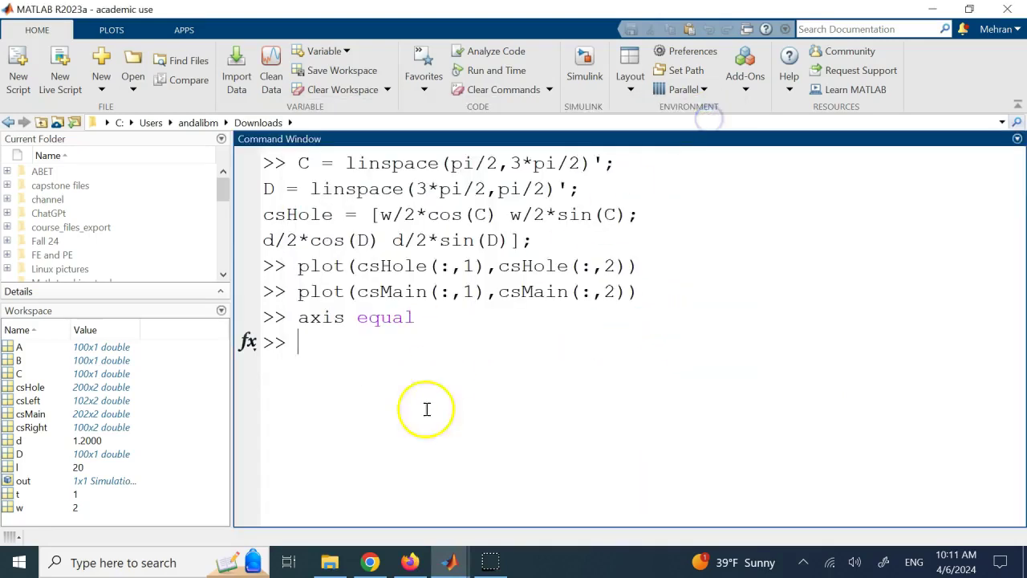
left_click(450, 559)
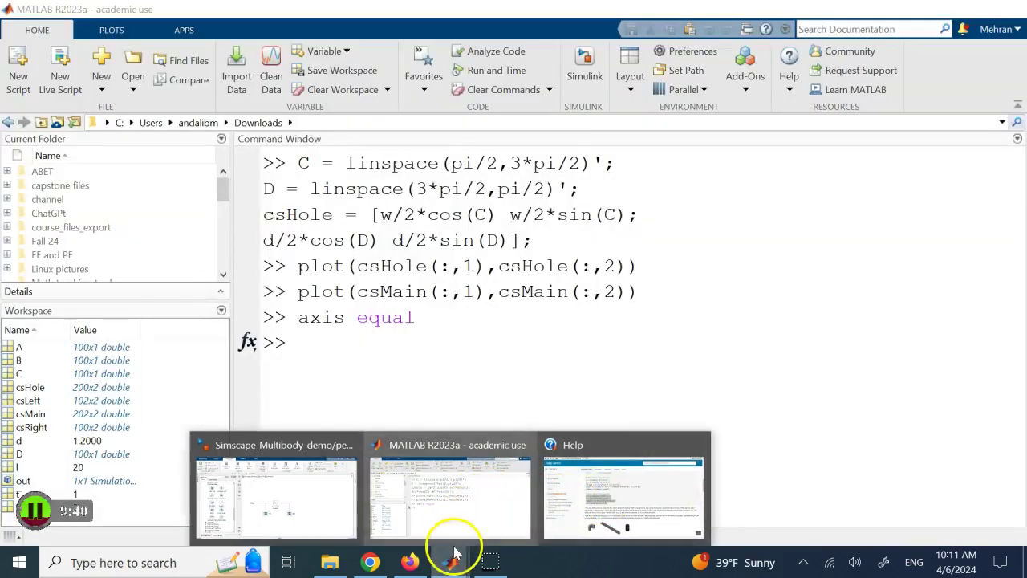
- Check the Hole solid's csHole cross-section setting and cancel its dialog
left_click(346, 508)
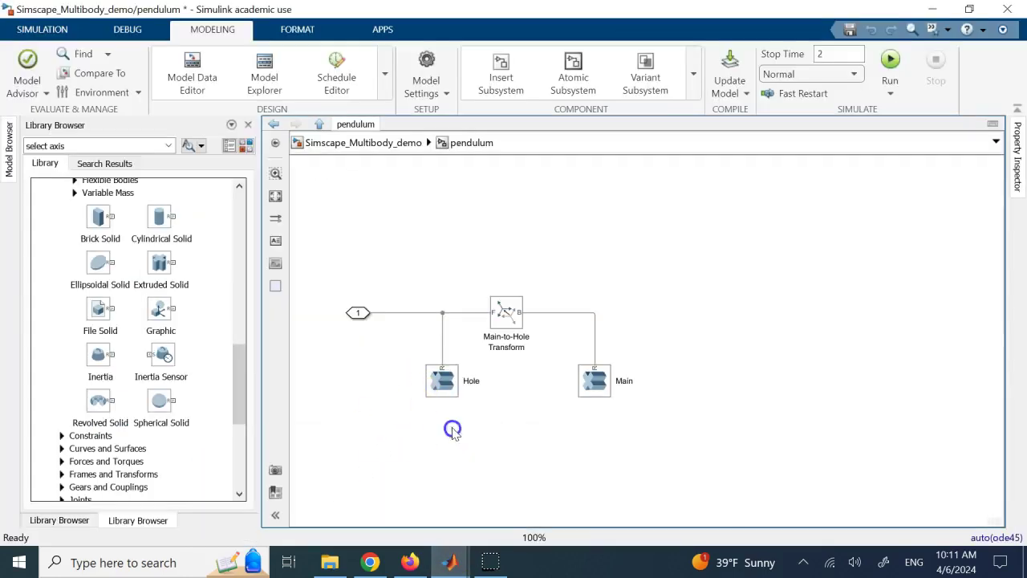
double_click(444, 380)
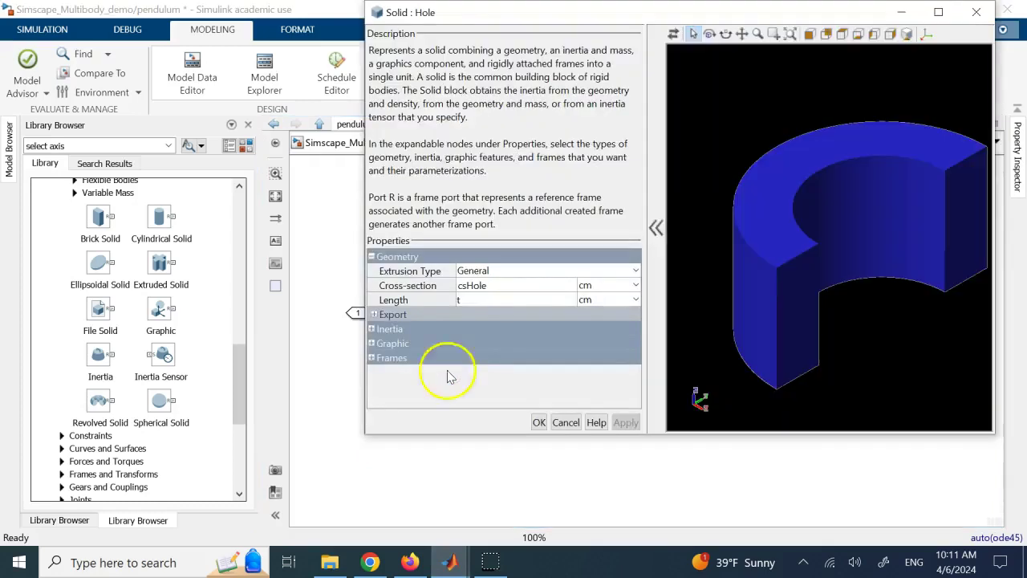
left_click(482, 286)
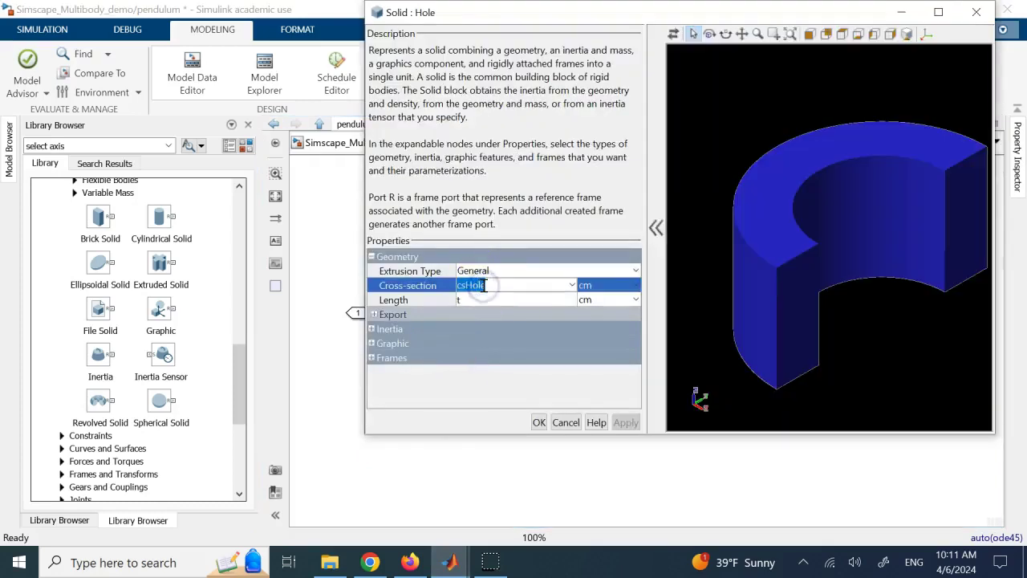
left_click(565, 422)
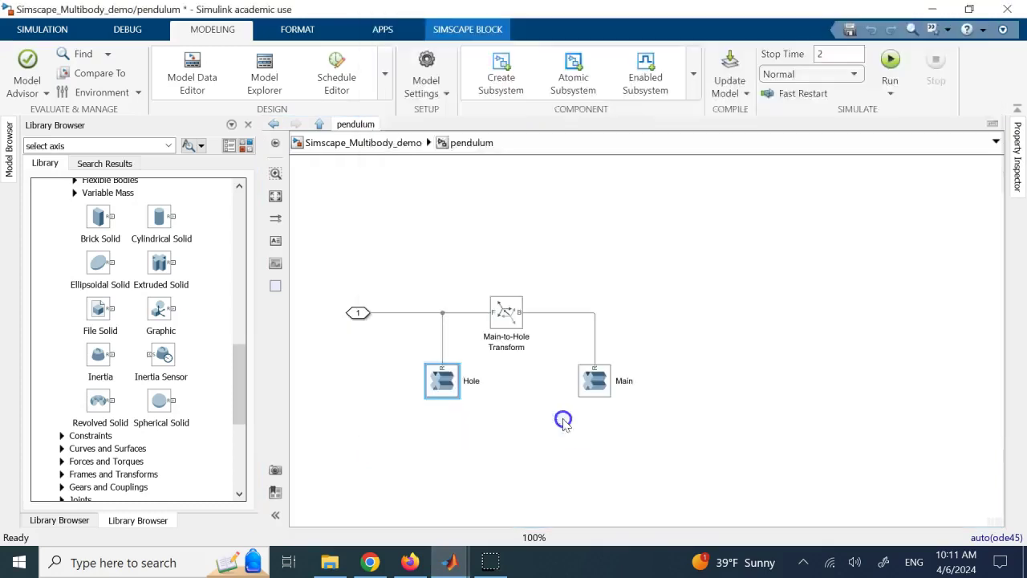
- Select the Main-to-Hole Transform and expand Frames and Transforms in the Library Browser
left_click(593, 382)
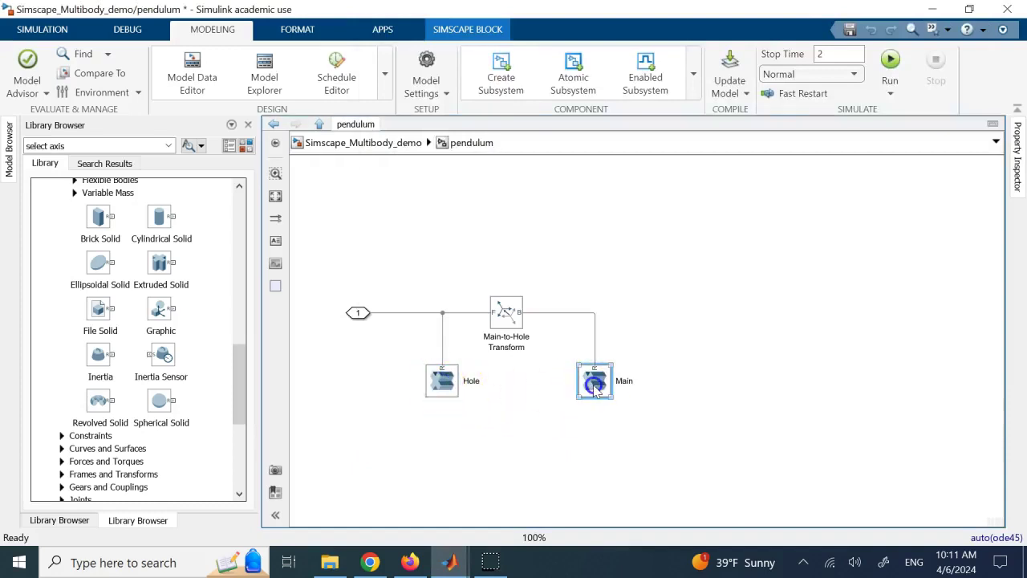
left_click(642, 365)
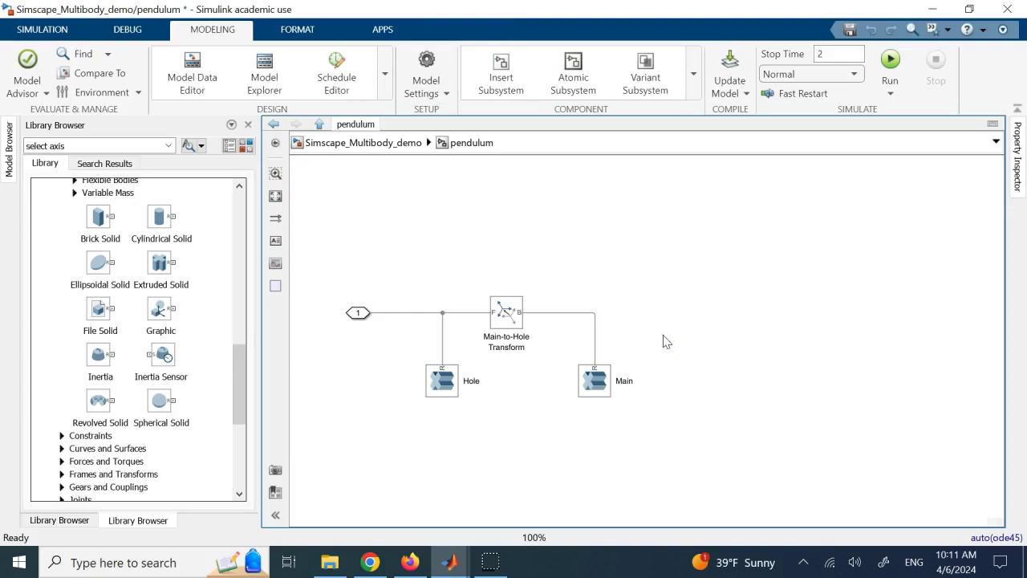
left_click(502, 313)
scroll(80, 237, "up", 2)
left_click(63, 231)
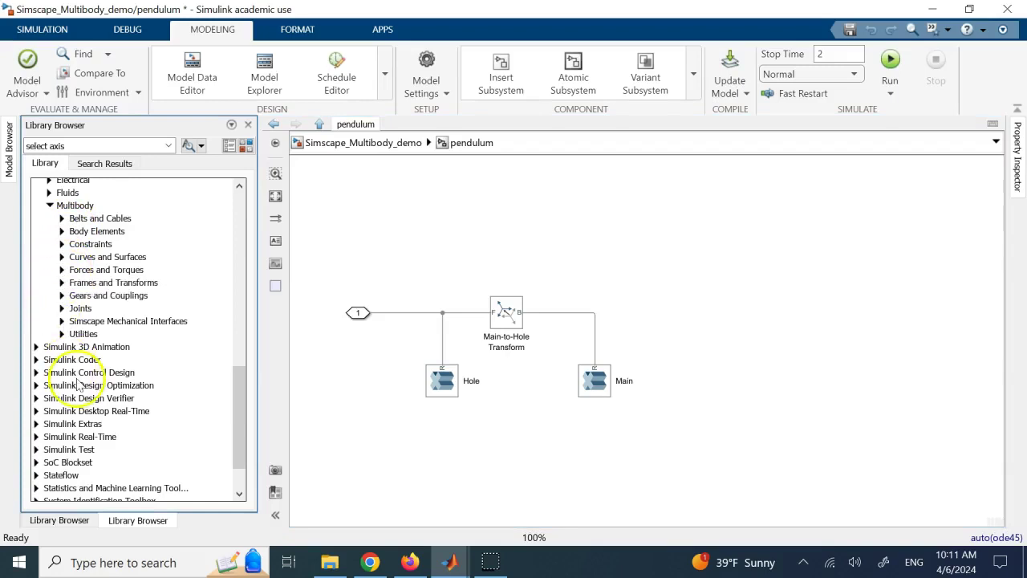
left_click(62, 282)
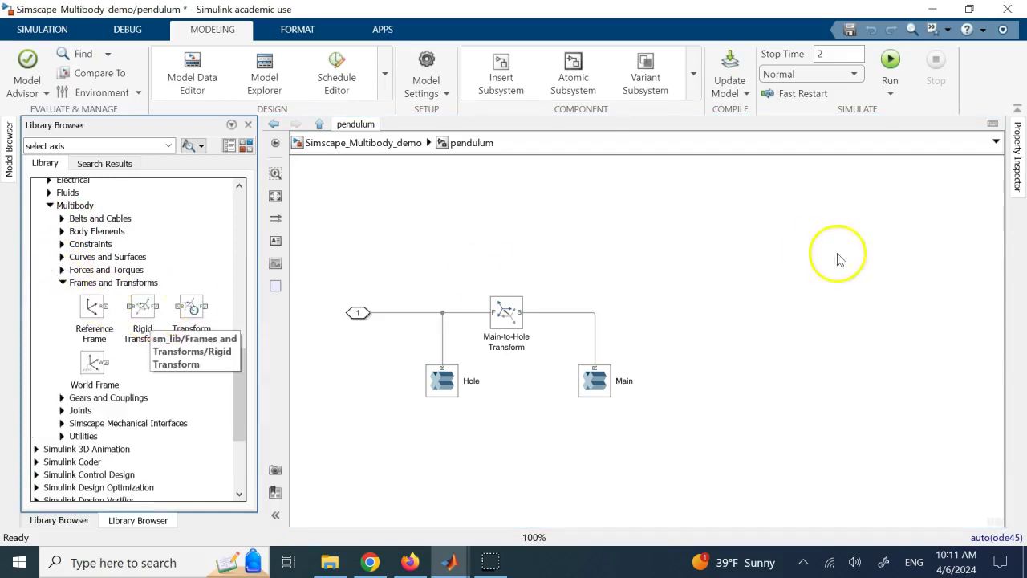
left_click(506, 315)
left_click_drag(367, 150, 622, 155)
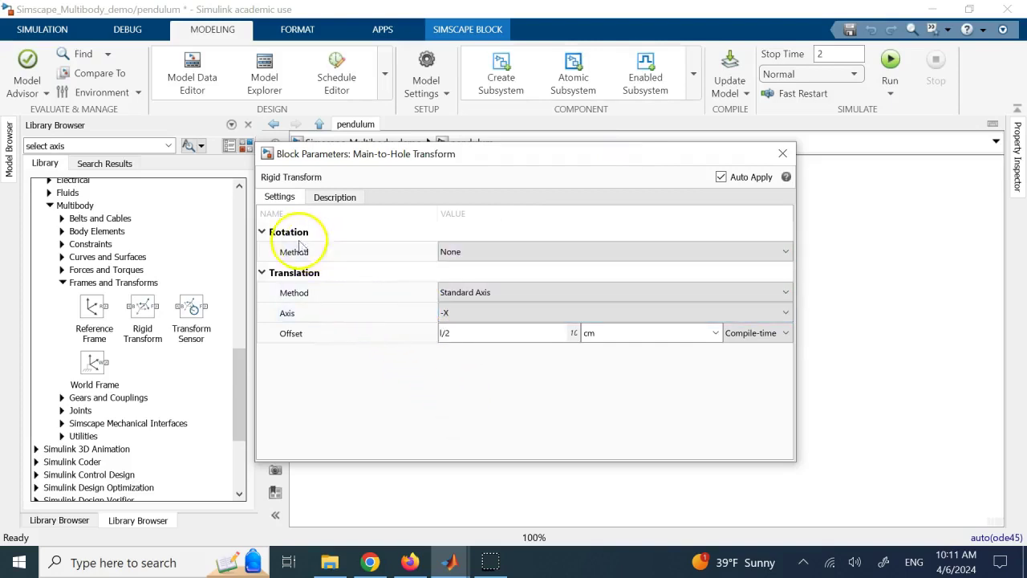
left_click(511, 253)
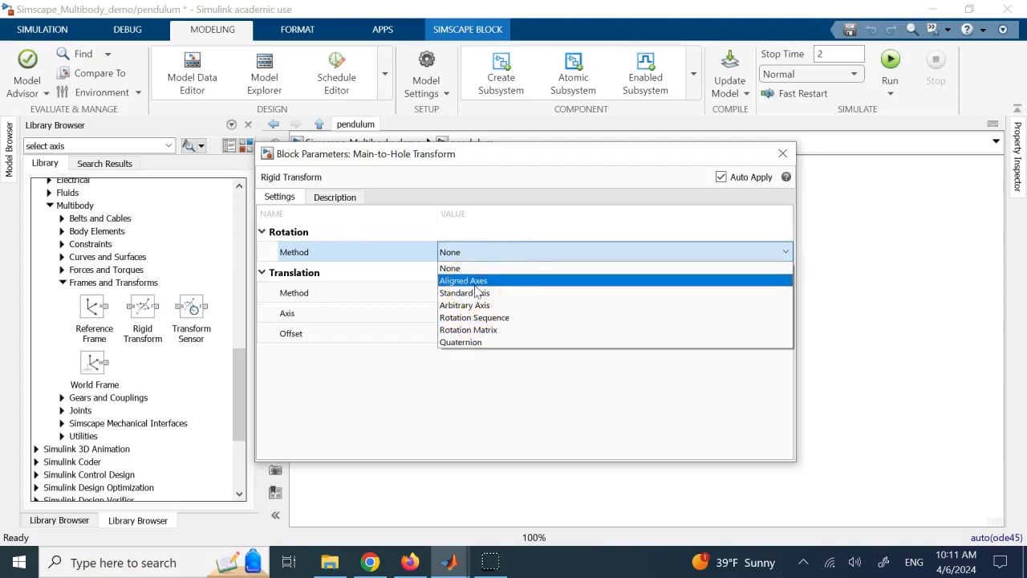
left_click(433, 318)
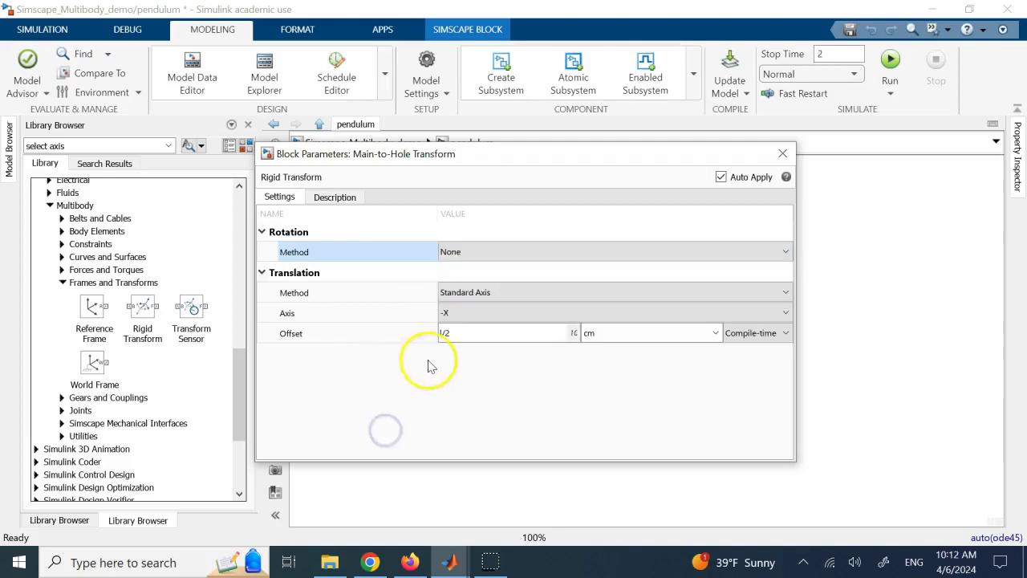
left_click(449, 315)
left_click(449, 316)
left_click(444, 338)
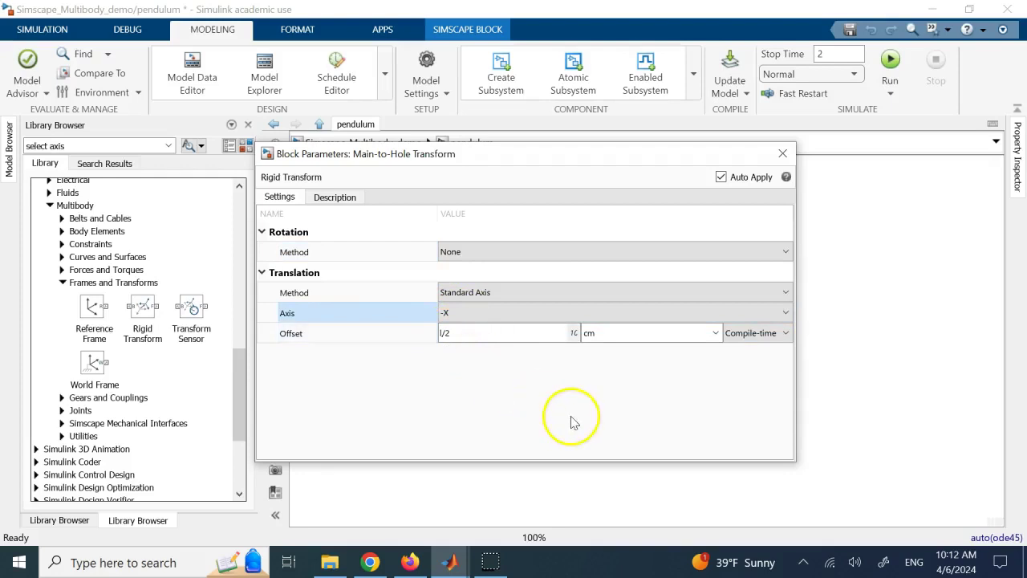
left_click(404, 319)
left_click(447, 338)
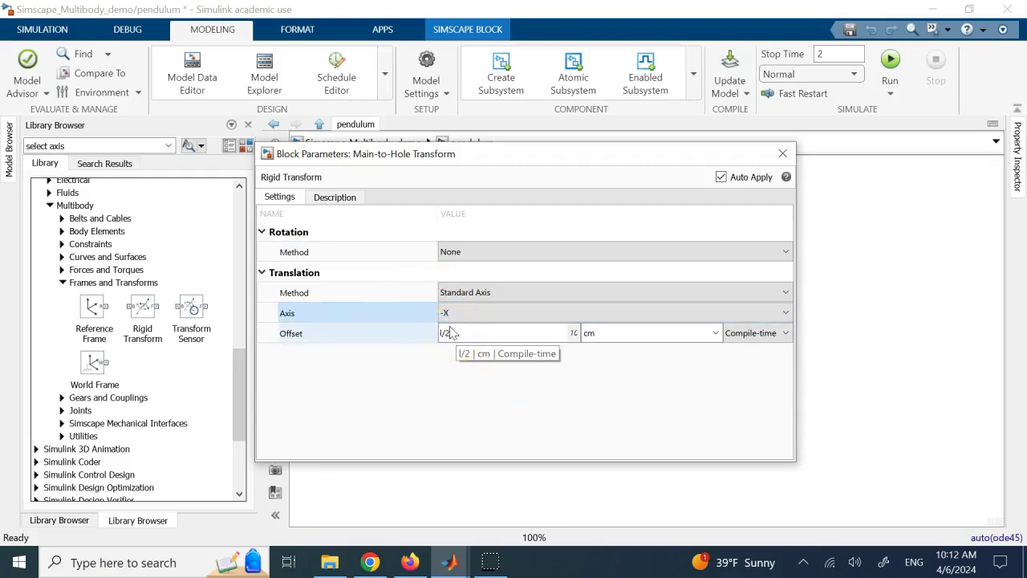
left_click(783, 154)
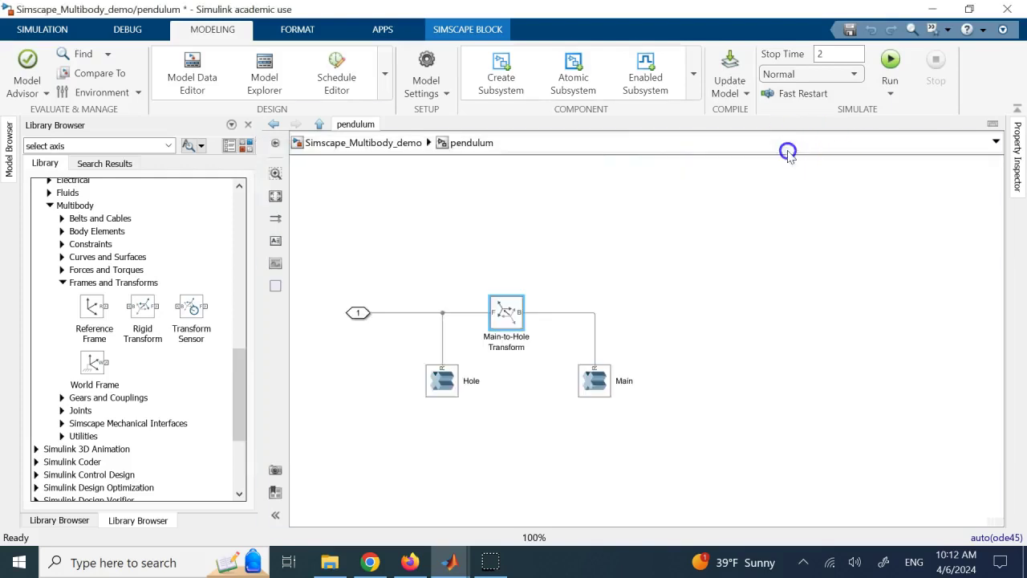
- Review the Hole solid's settings and 3-D preview, then return to the MATLAB Command Window
left_click(594, 385)
left_click(444, 380)
double_click(447, 384)
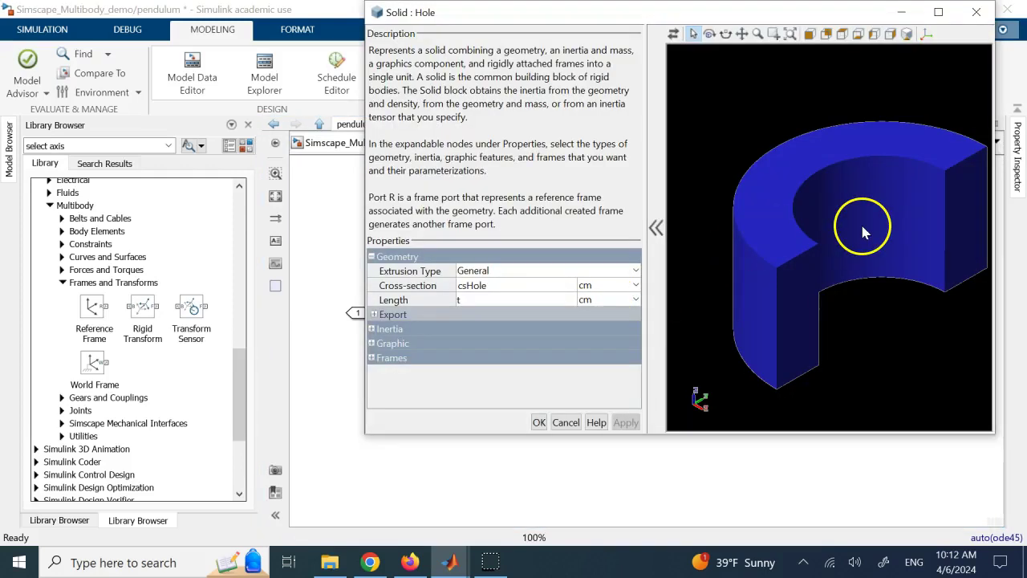
left_click(967, 24)
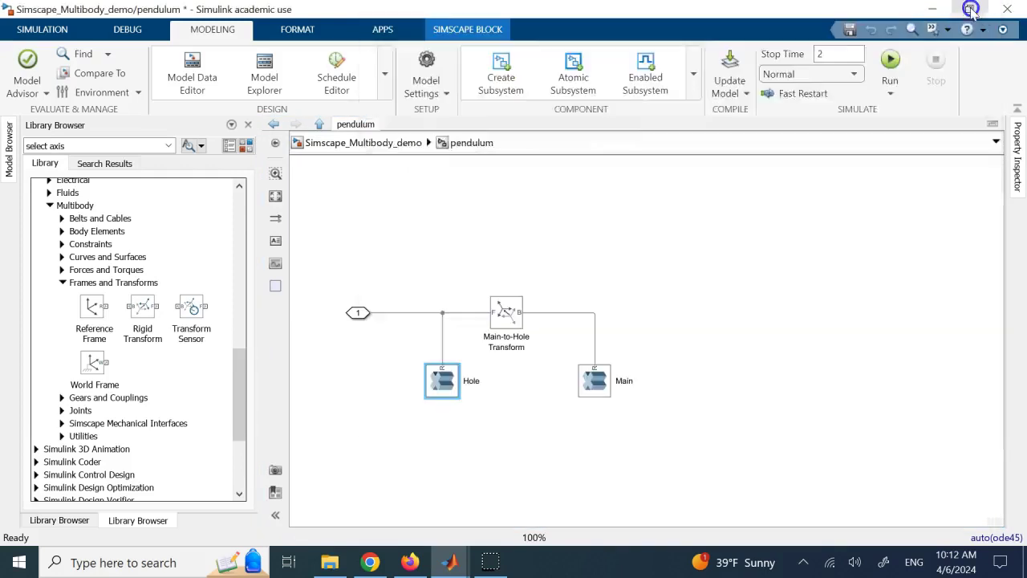
mouse_move(442, 559)
left_click(340, 493)
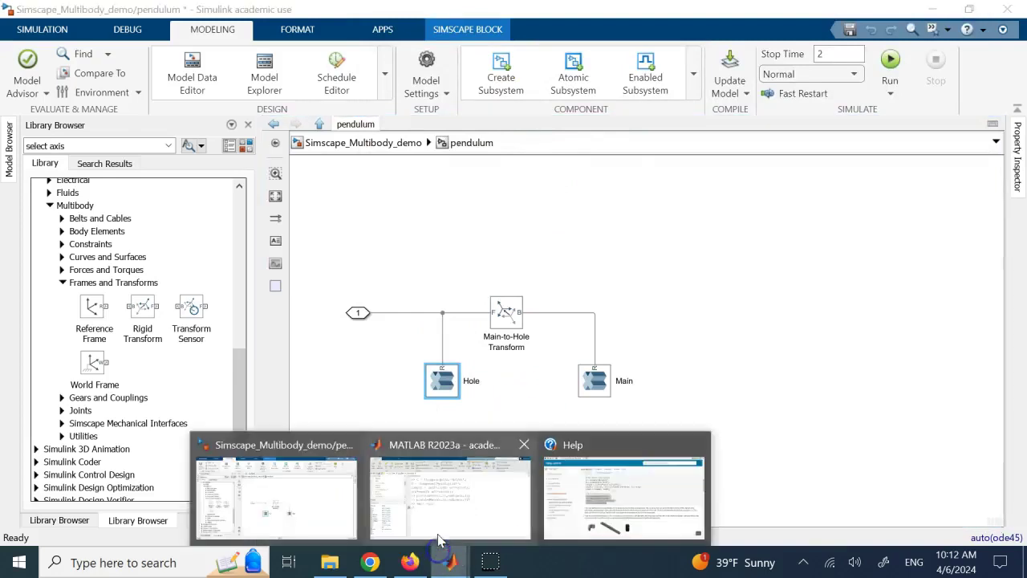
left_click(442, 505)
- Replot csHole from history and overlay csMain on the held Figure 1
key("Up")
key("Up")
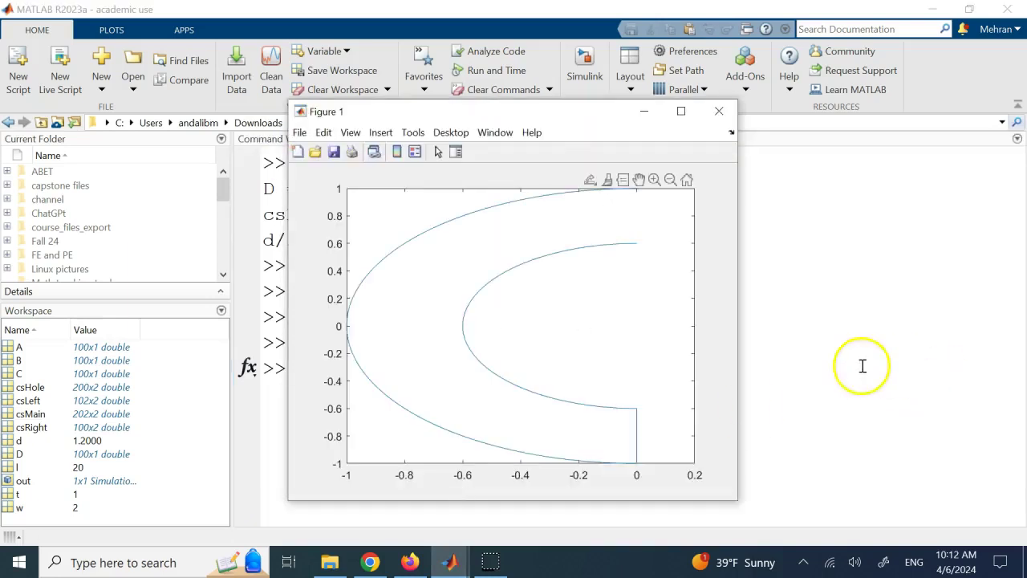
left_click(851, 366)
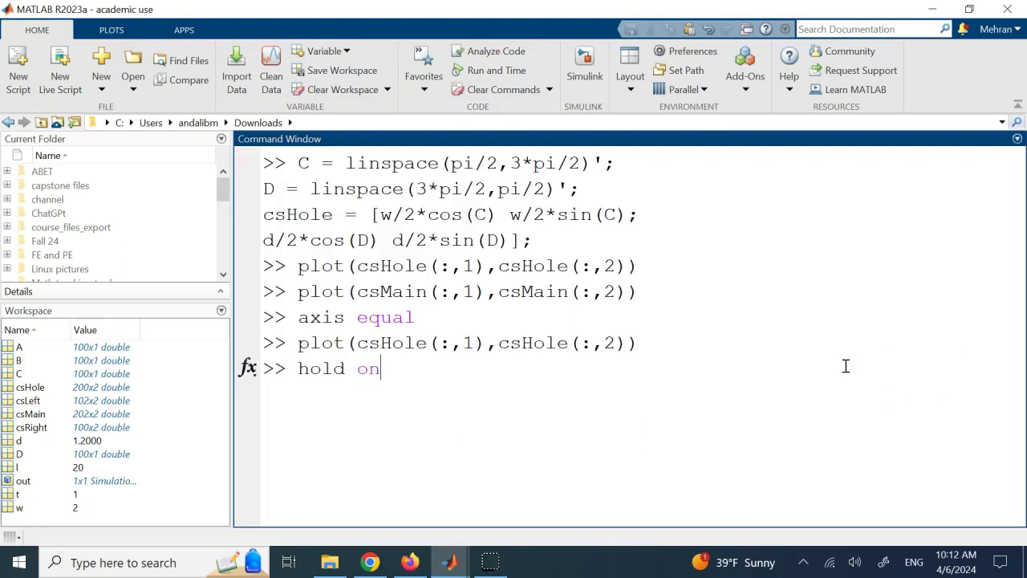
key("Up")
key("Up")
key("Up")
key("Up")
key("Return")
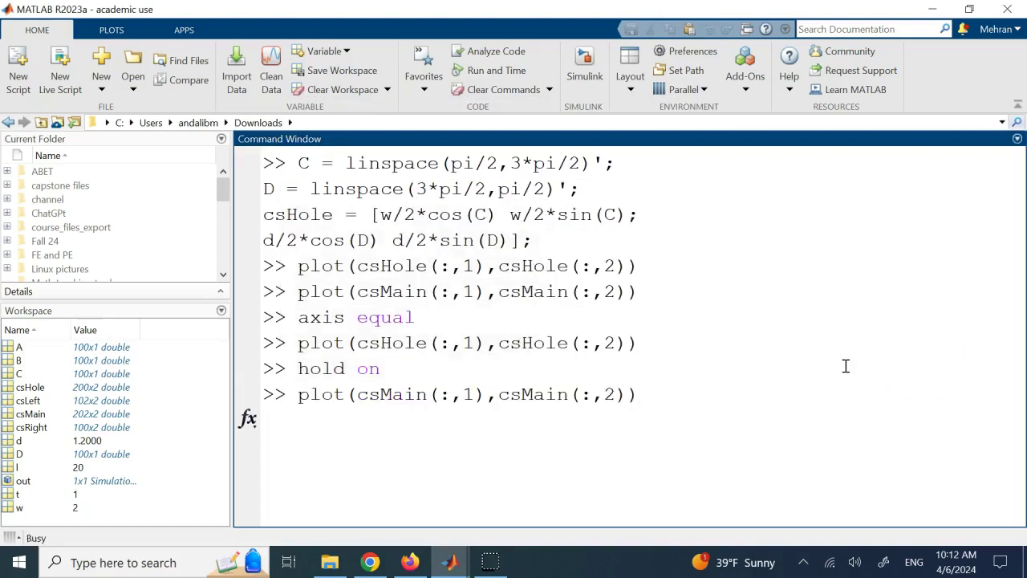
mouse_move(449, 562)
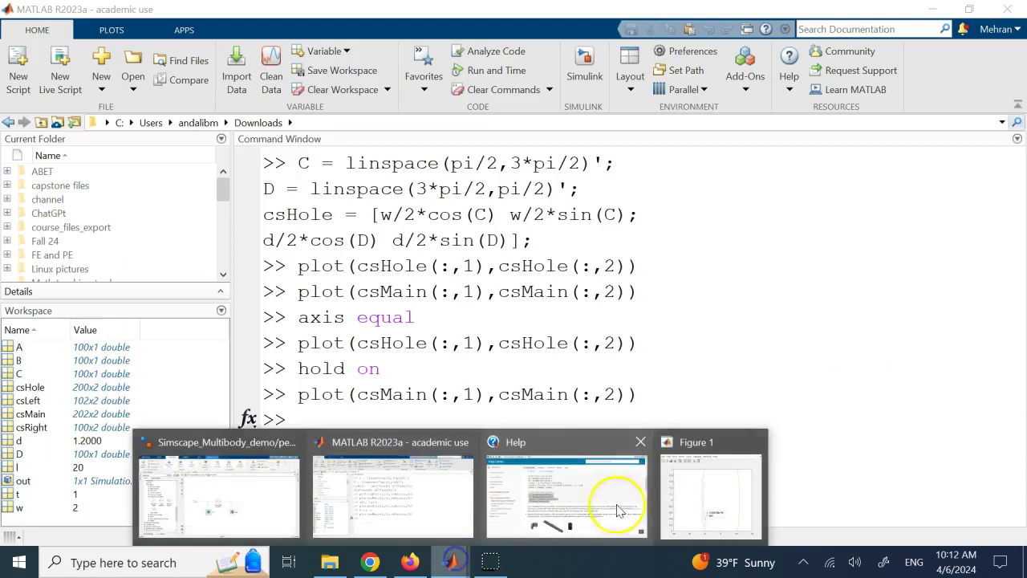
left_click(690, 499)
left_click(797, 391)
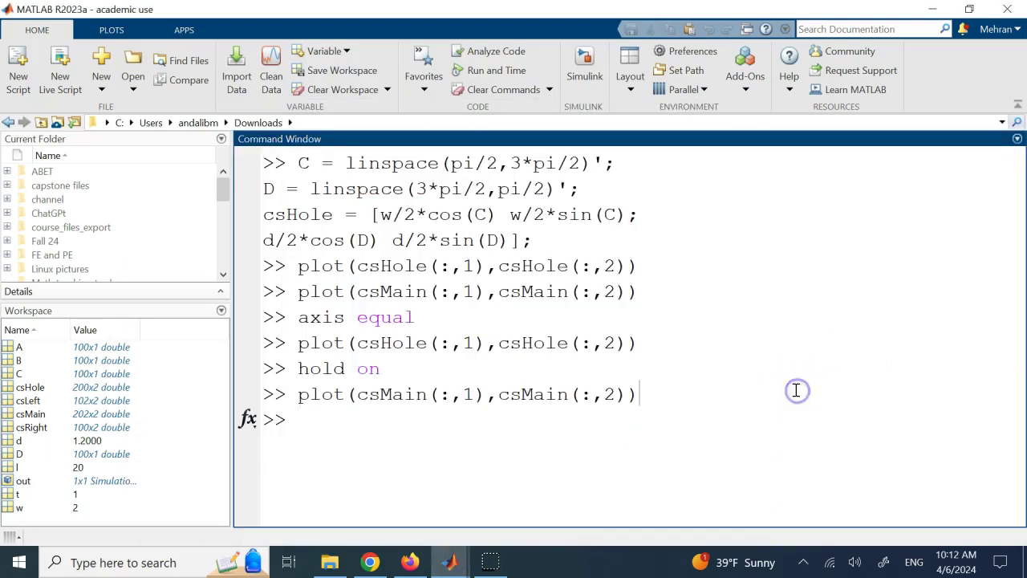
- Apply axis equal and review the overlaid csHole and csMain outlines
key("Up")
key("Up")
key("Up")
key("Up")
key("Return")
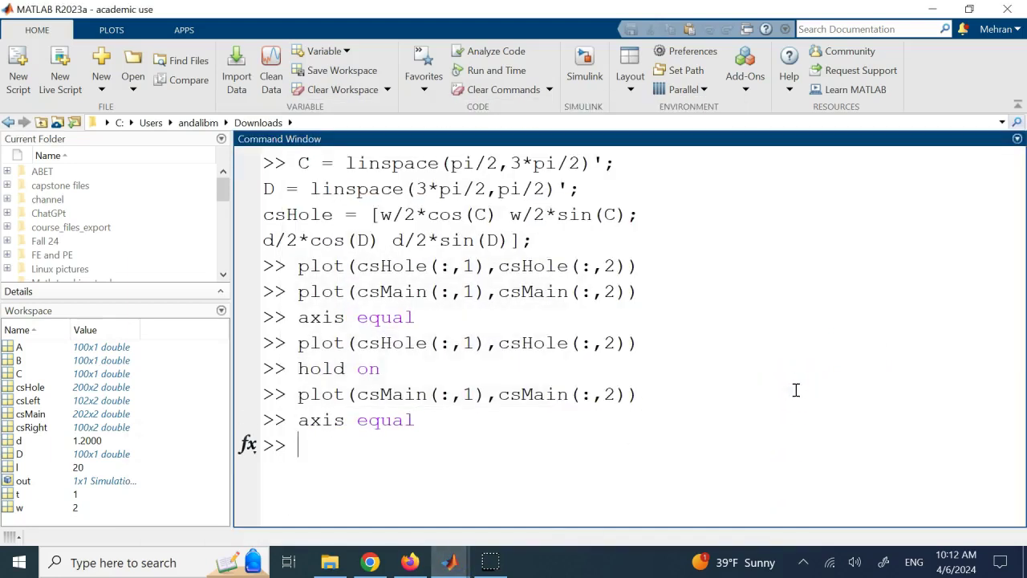
mouse_move(450, 562)
left_click(711, 506)
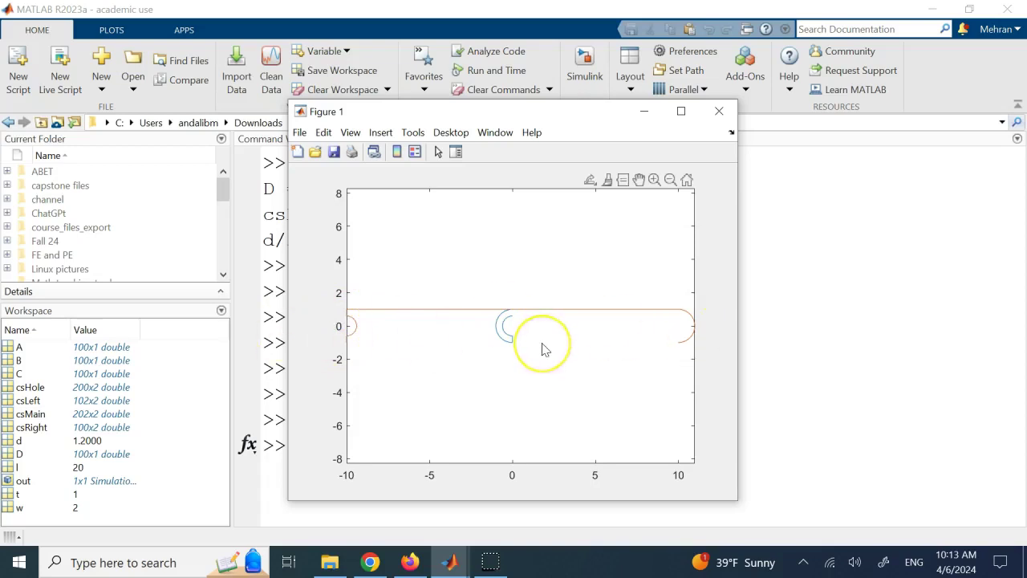
left_click(451, 557)
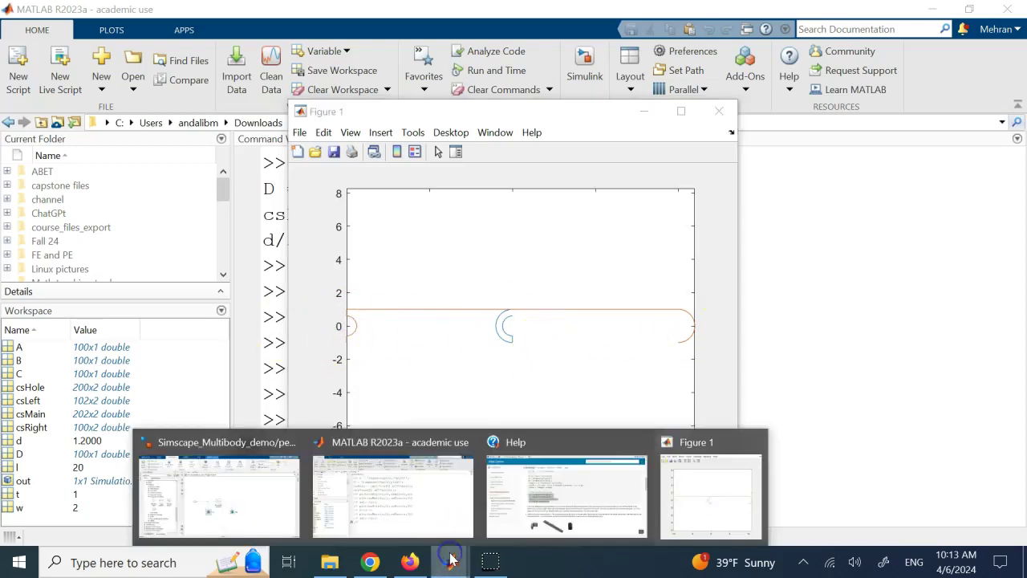
- Review the Hole solid and Main-to-Hole Transform settings without changing them
left_click(259, 497)
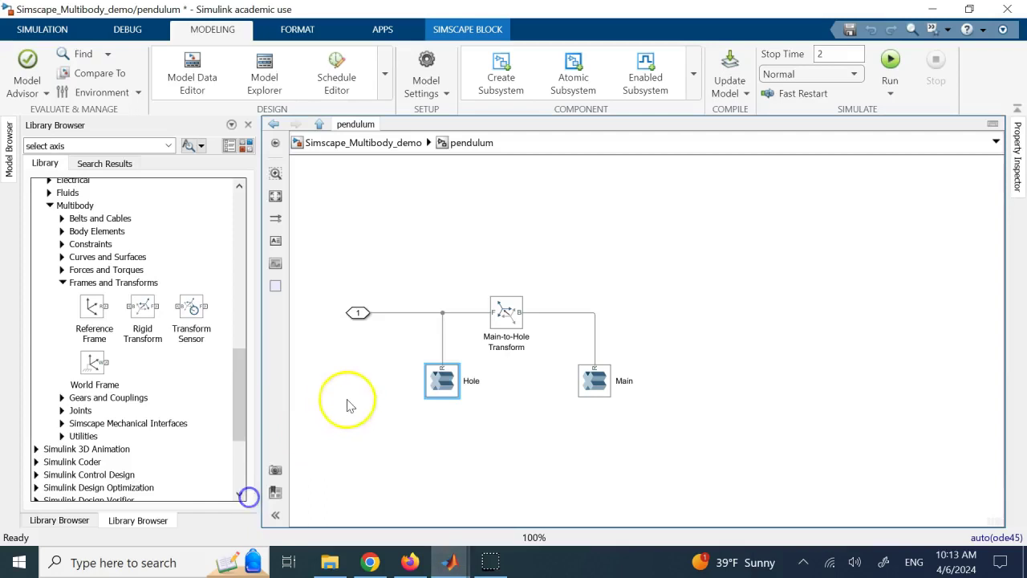
double_click(442, 385)
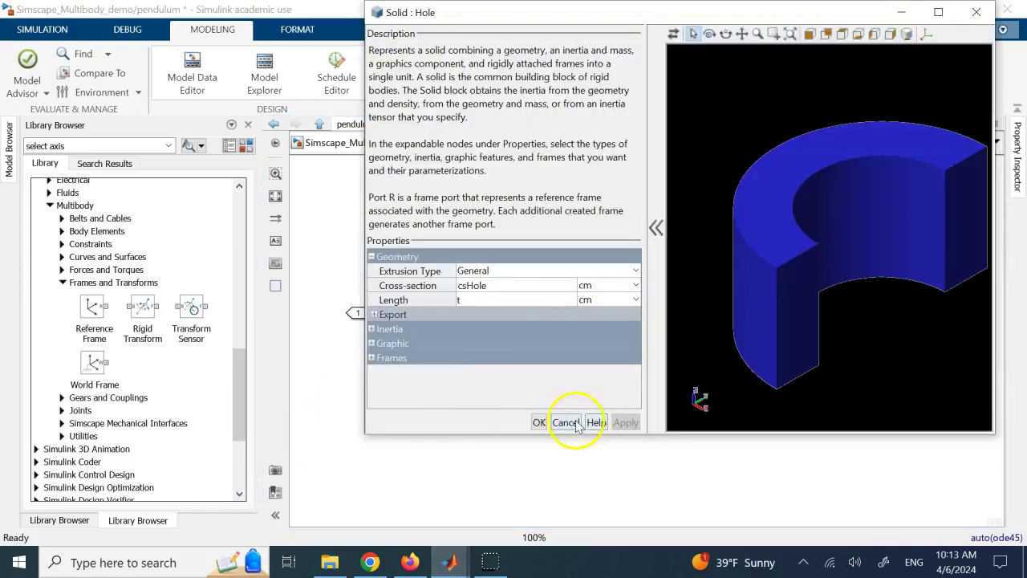
left_click(566, 423)
double_click(518, 315)
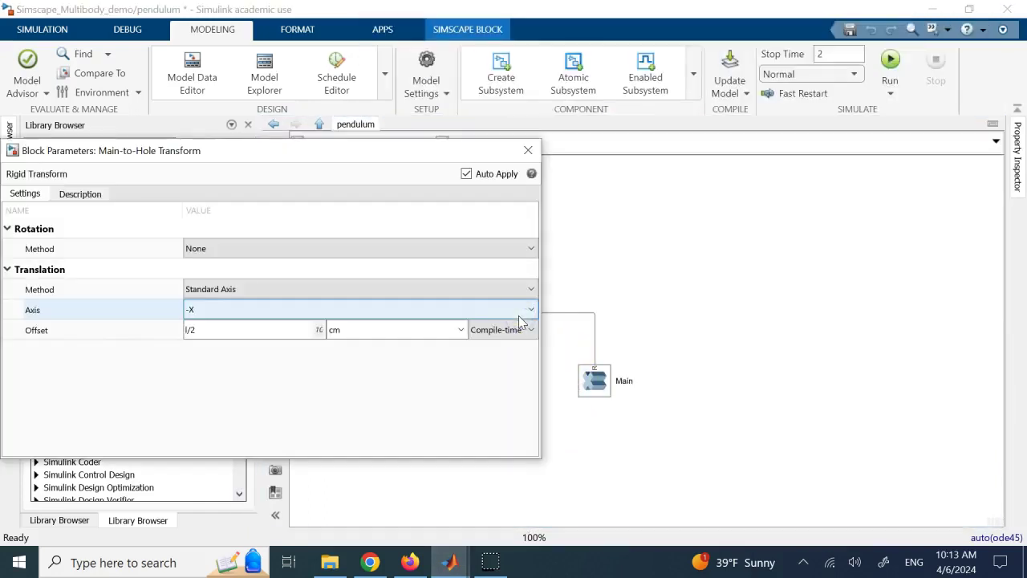
left_click(527, 150)
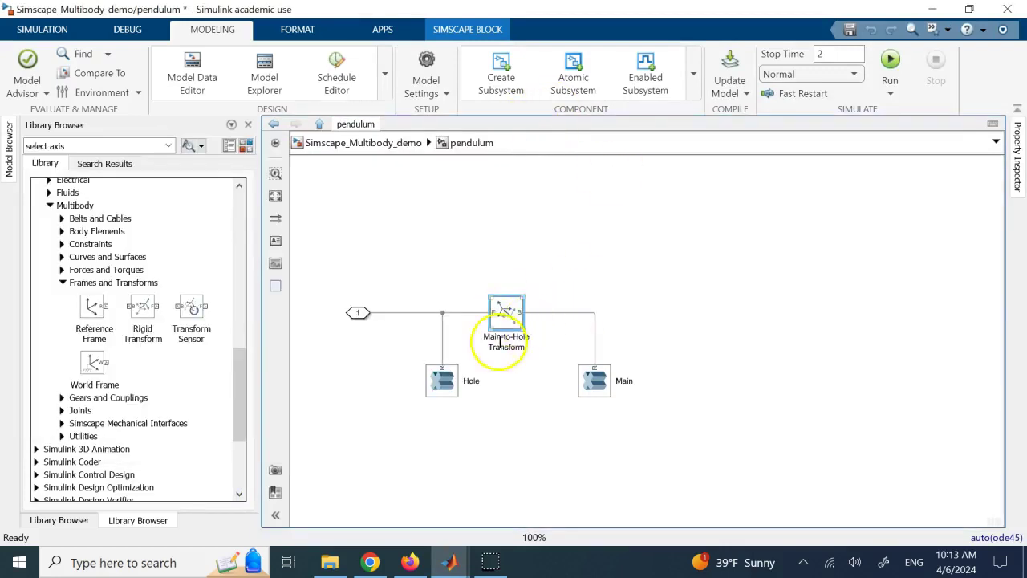
- Go up to the Simscape_Multibody_demo top model and reopen the pendulum subsystem
left_click(393, 145)
left_click(727, 200)
left_click(631, 190)
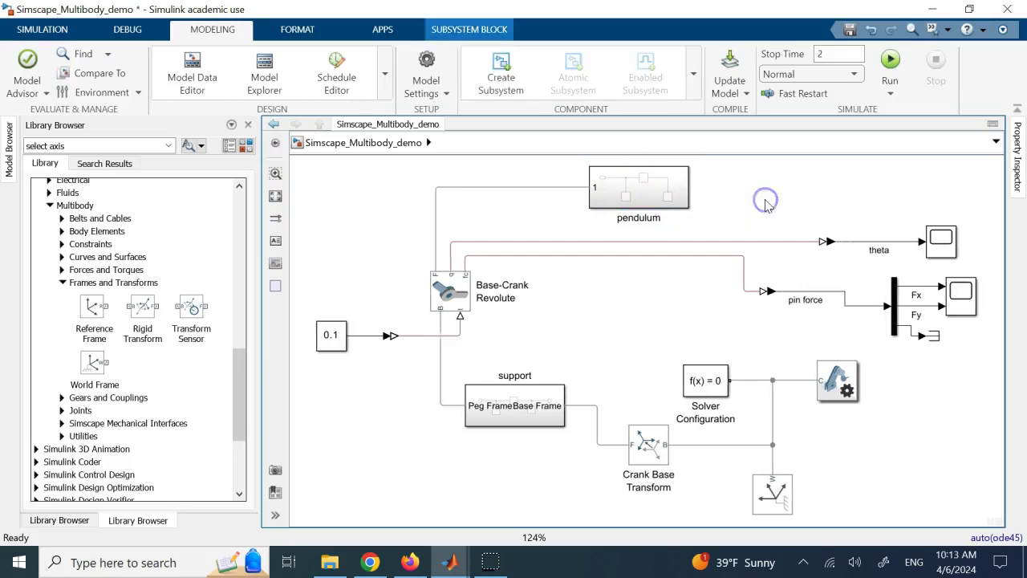
left_click(765, 202)
left_click(673, 180)
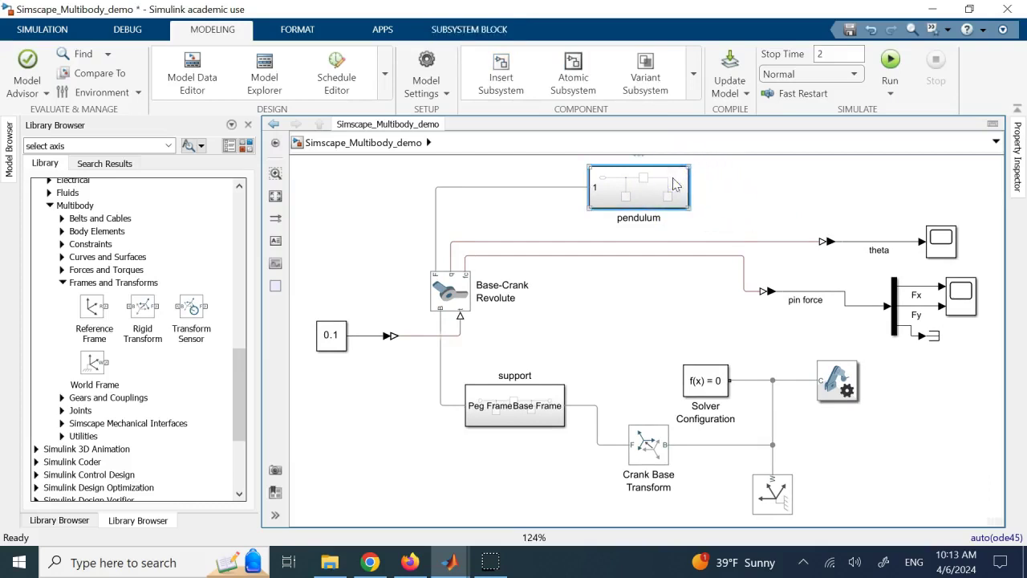
left_click(618, 203)
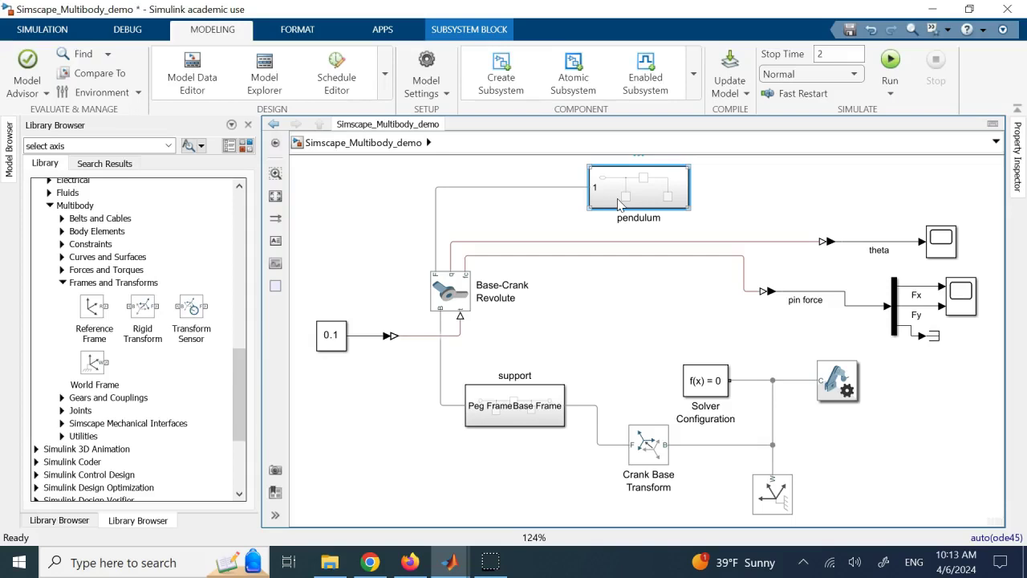
double_click(619, 204)
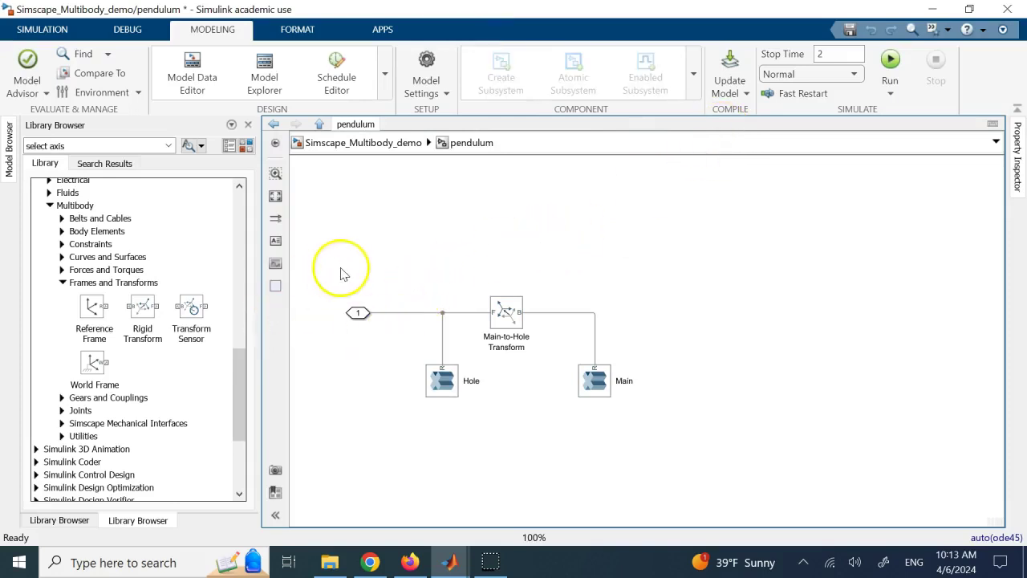
- Drag a Subsystem block from Commonly Used Blocks into the pendulum subsystem
scroll(193, 253, "up", 15)
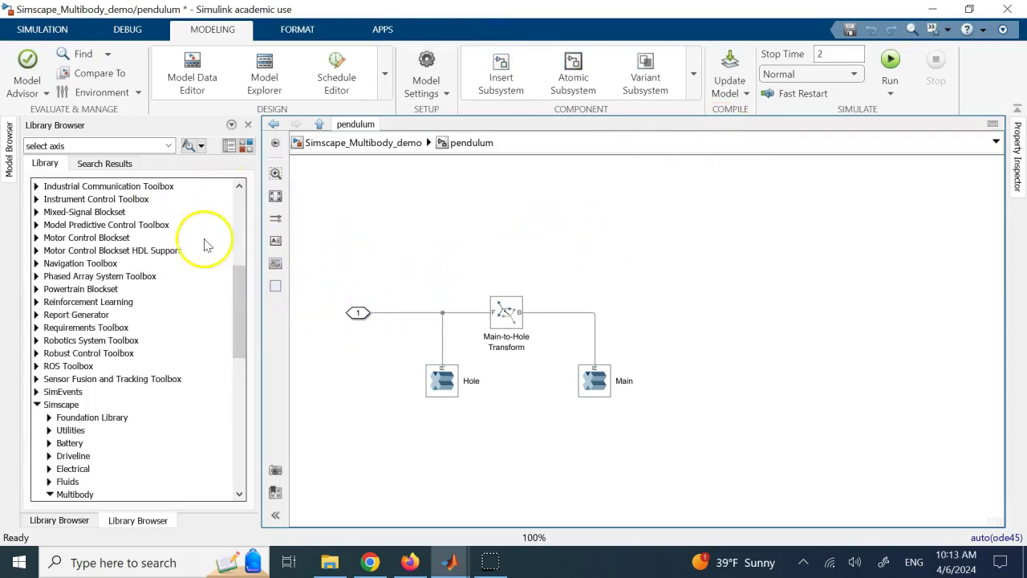
left_click(36, 185)
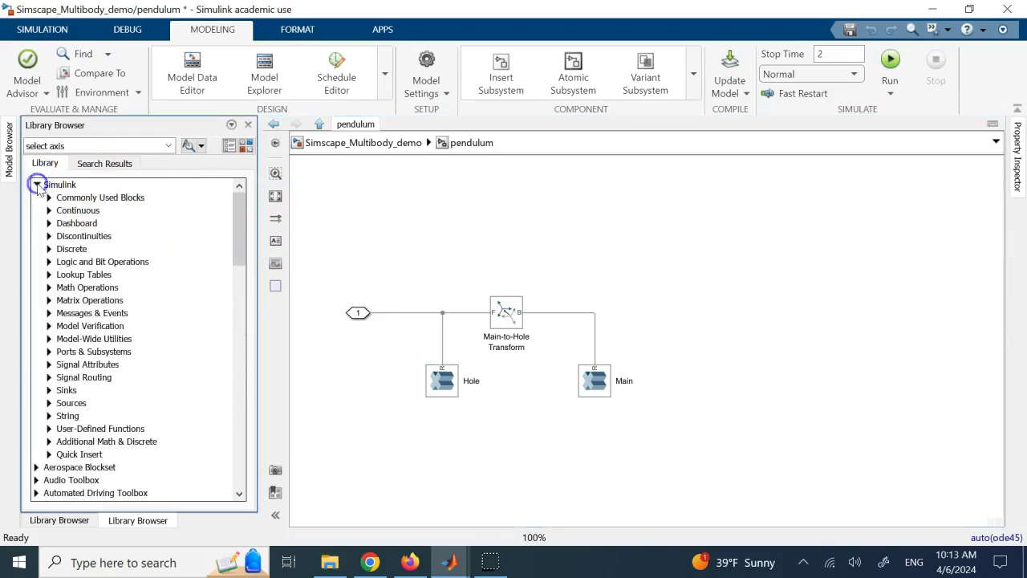
scroll(131, 289, "down", 1)
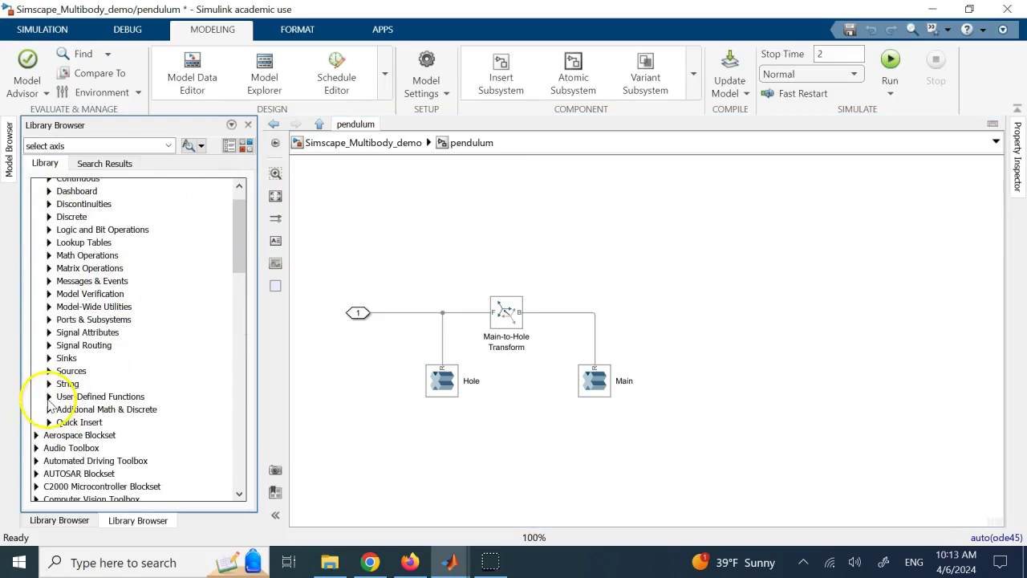
scroll(62, 265, "up", 1)
left_click(50, 199)
scroll(120, 299, "down", 5)
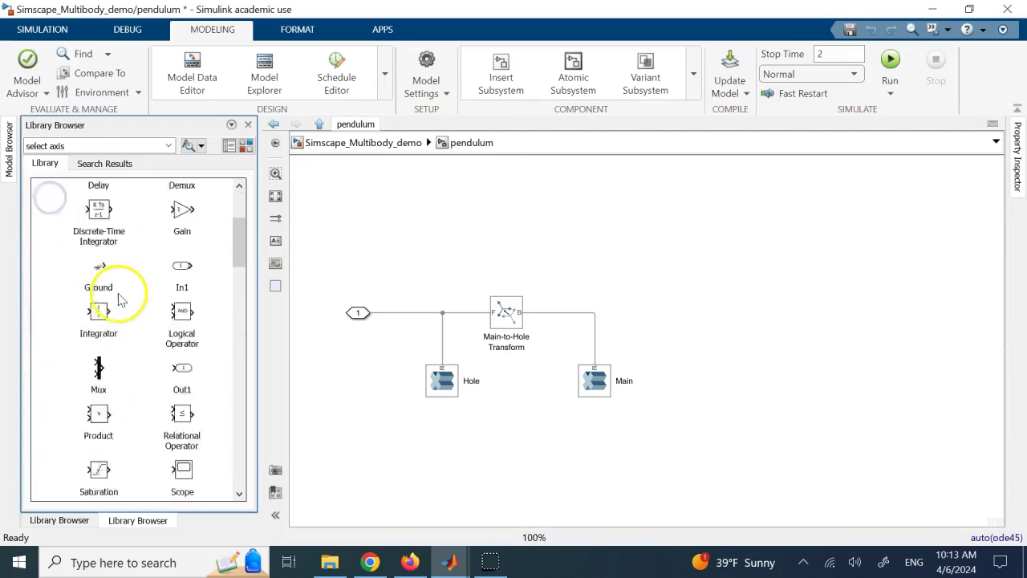
scroll(118, 299, "down", 5)
left_click_drag(105, 228, 690, 238)
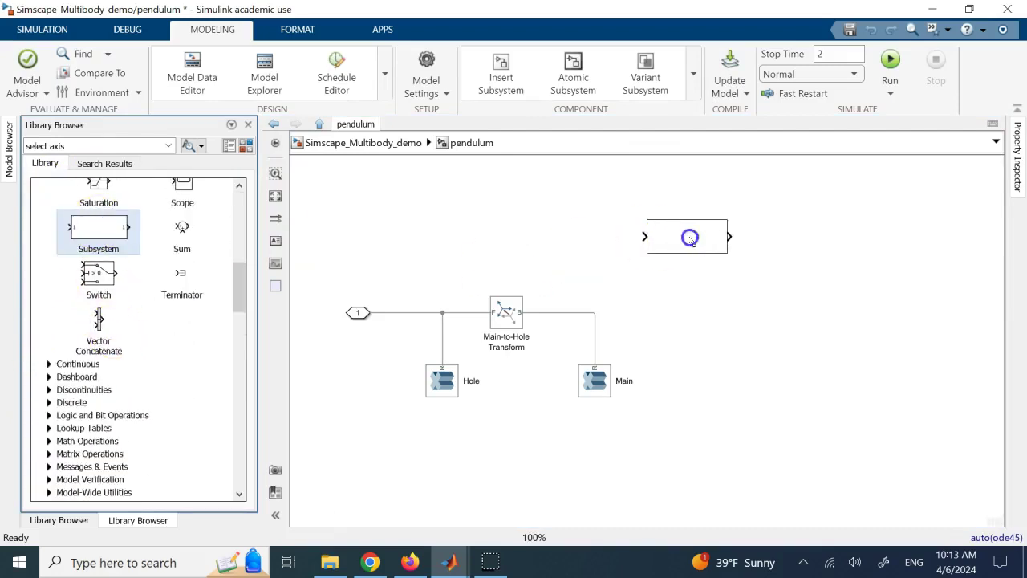
- Inside the new Subsystem, delete the In1–Out1 line and copy both port blocks
double_click(688, 236)
left_click(547, 342)
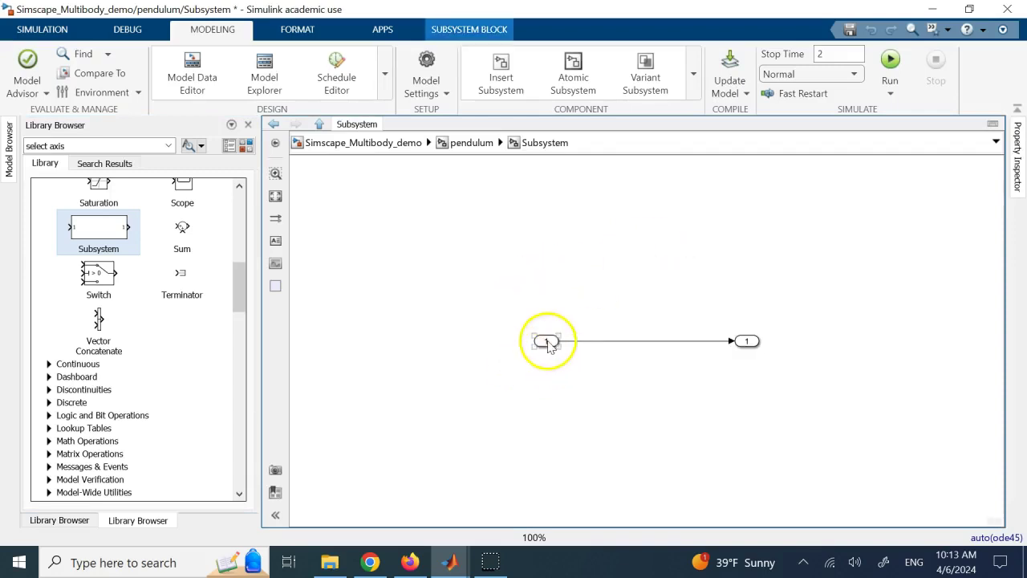
left_click(593, 341)
key("Delete")
left_click(546, 345)
left_click(546, 351)
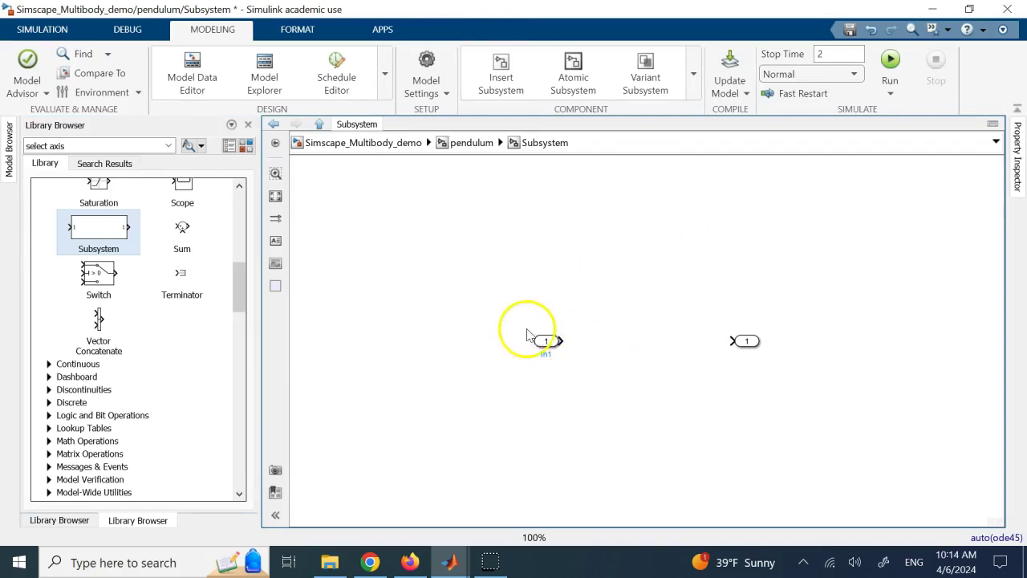
left_click_drag(507, 312, 796, 345)
left_click(477, 259)
- Paste In1 and Out1 into the pendulum subsystem and remove the temporary Subsystem
left_click(460, 145)
left_click(436, 232)
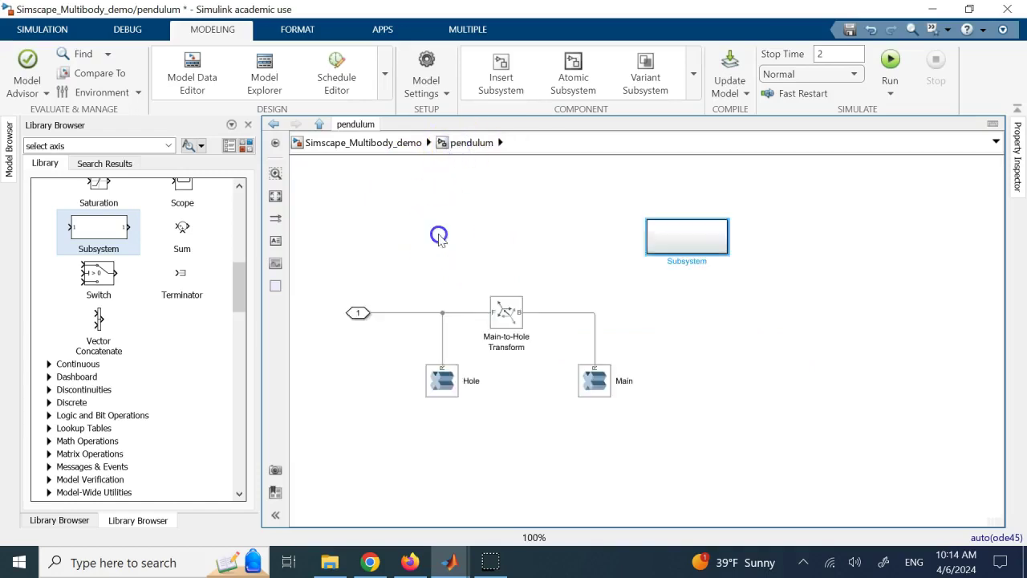
key("ctrl+v")
left_click(679, 332)
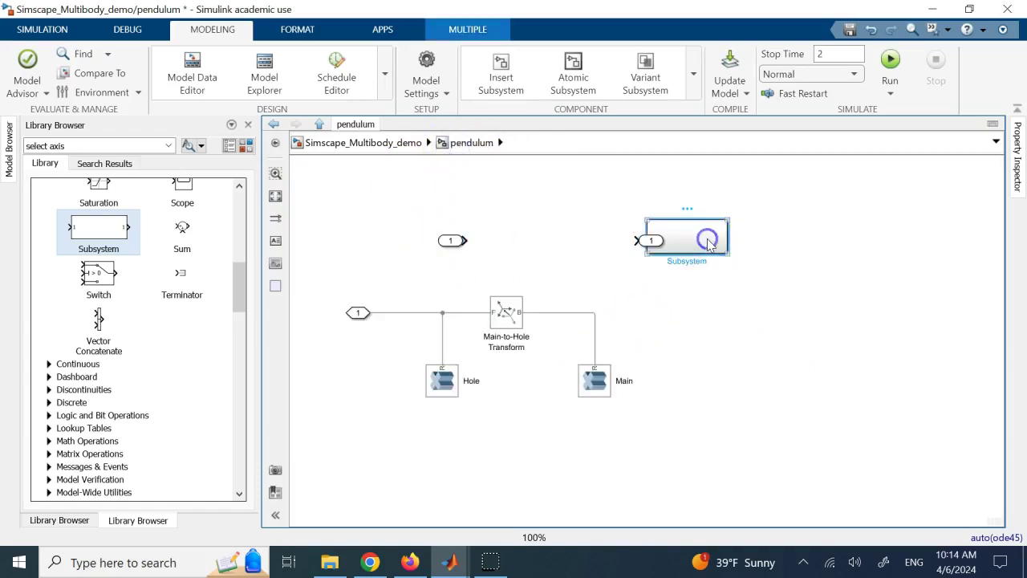
left_click(359, 314)
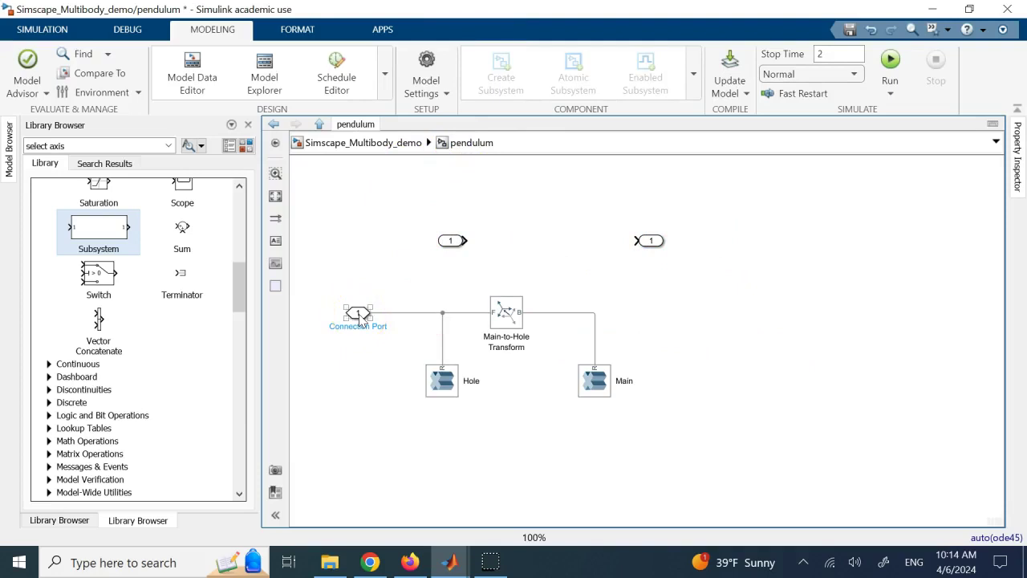
- Add a Connection Port block from Simscape Utilities to the pendulum subsystem diagram
left_click(23, 244)
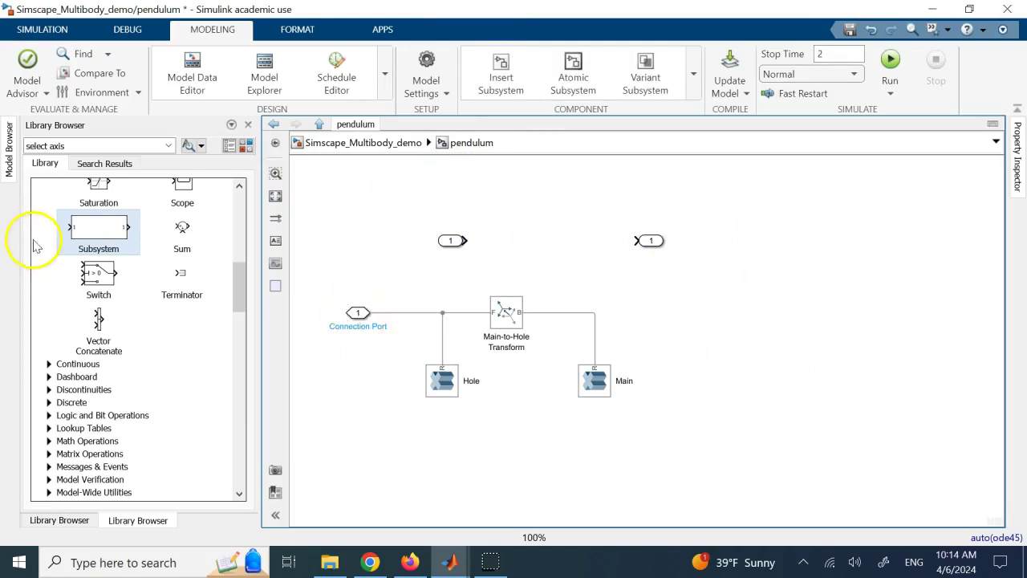
scroll(92, 277, "up", 10)
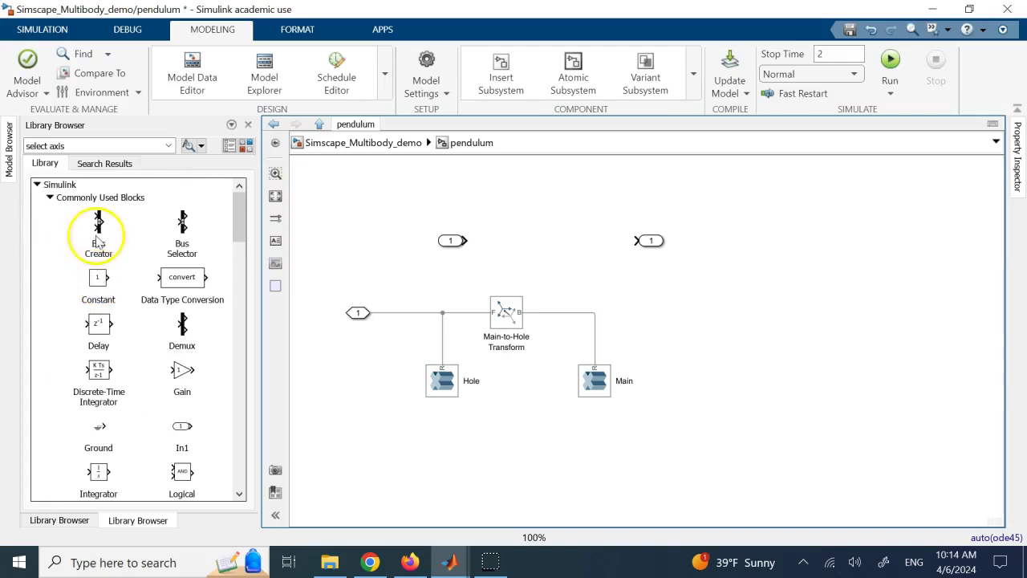
left_click(49, 198)
left_click(36, 185)
scroll(104, 295, "down", 10)
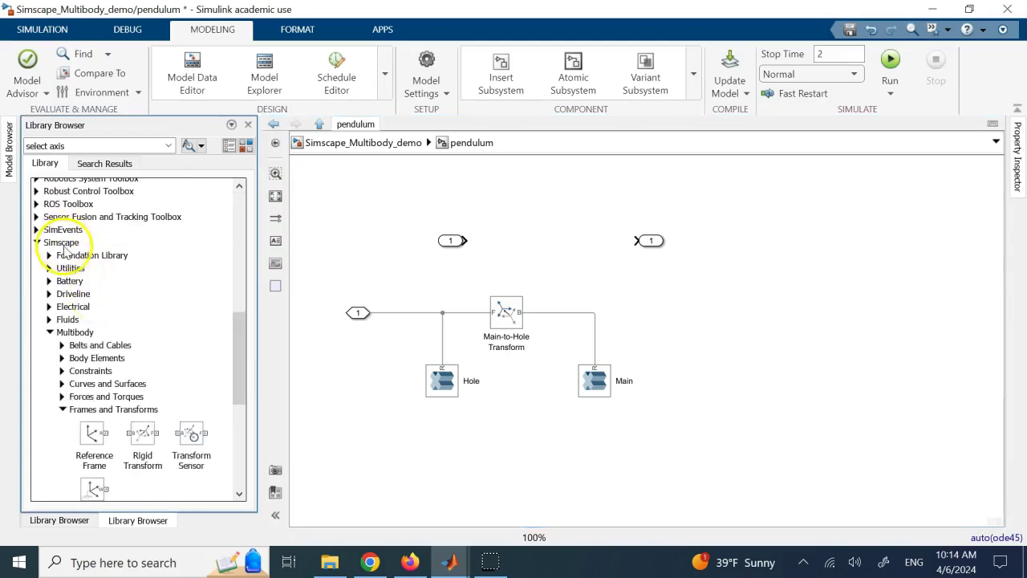
left_click(62, 268)
scroll(96, 313, "down", 3)
scroll(96, 378, "down", 5)
scroll(81, 373, "up", 4)
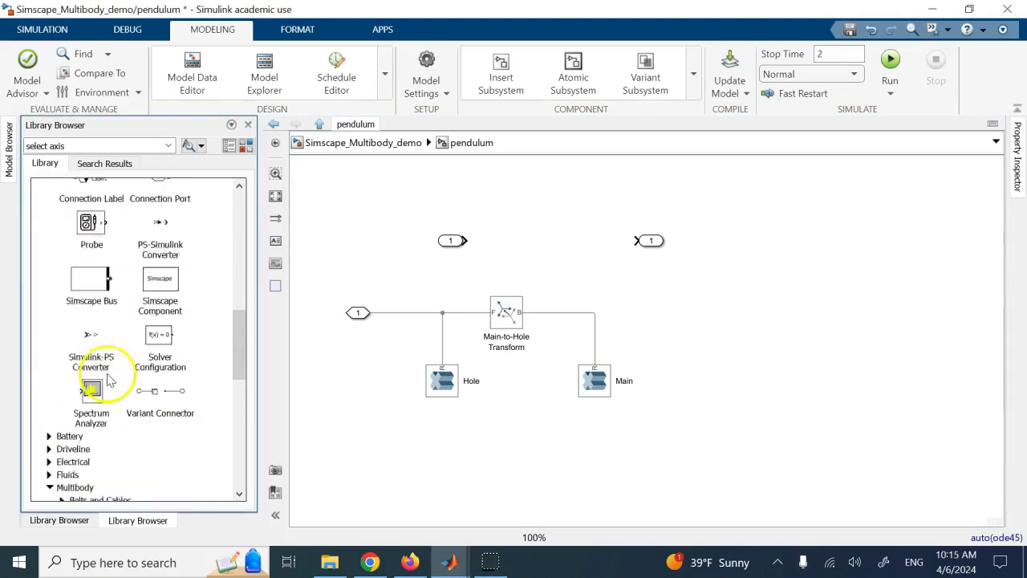
scroll(96, 337, "up", 2)
scroll(80, 208, "up", 1)
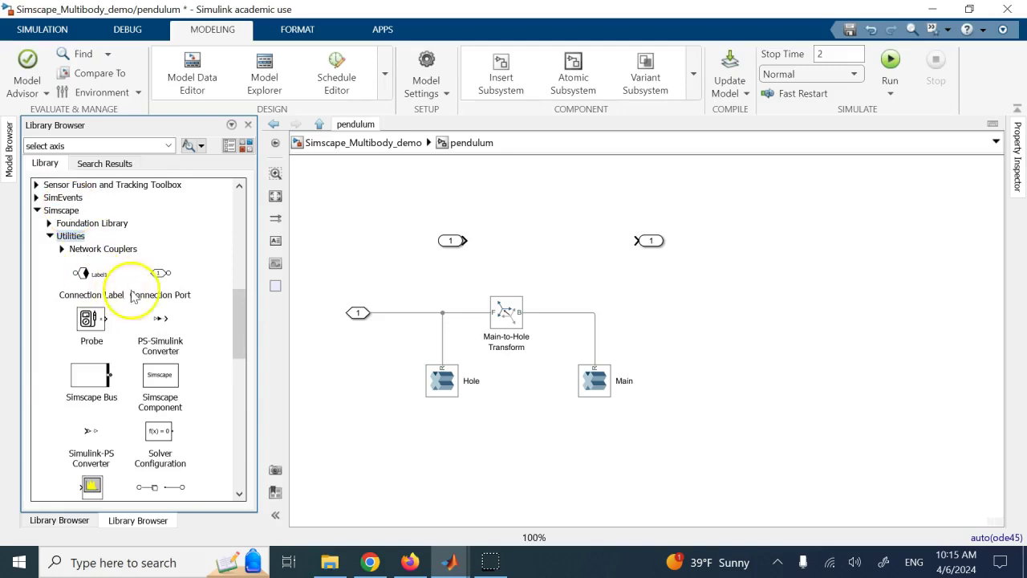
left_click_drag(160, 277, 264, 284)
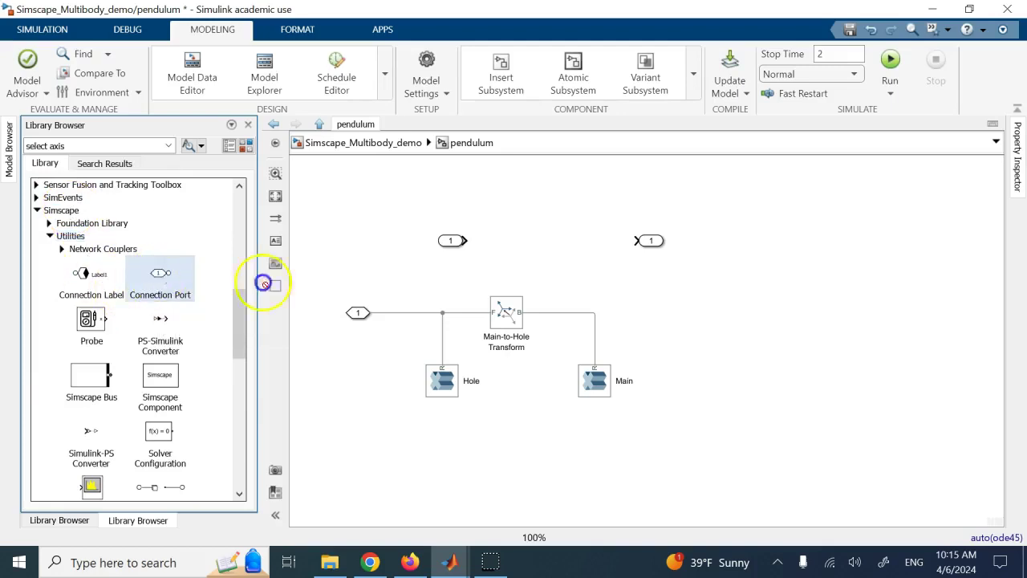
left_click_drag(386, 243, 384, 242)
- Confirm the new block as port 2 on the left side and move it to the upper left
left_click(408, 280)
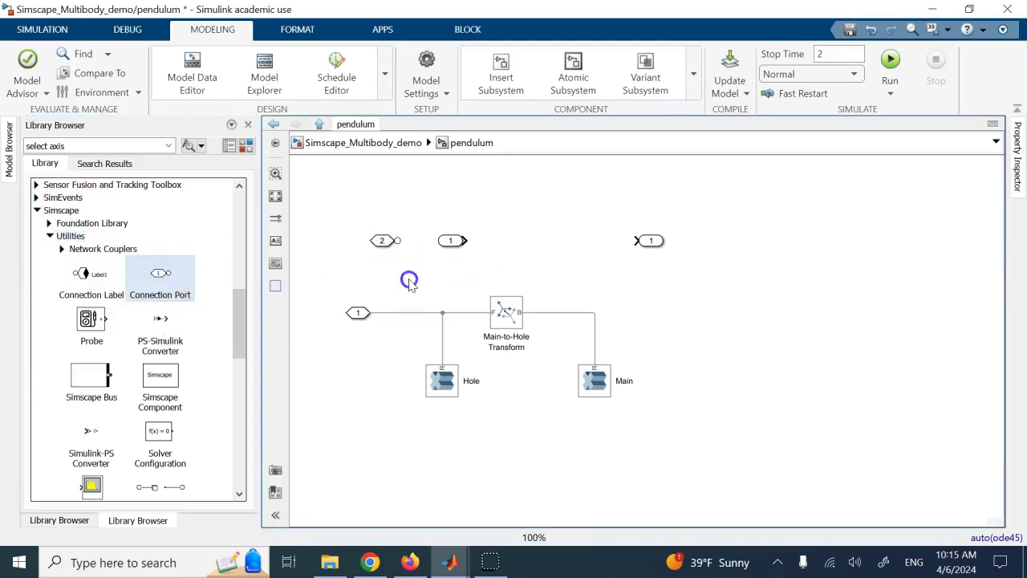
left_click(359, 313)
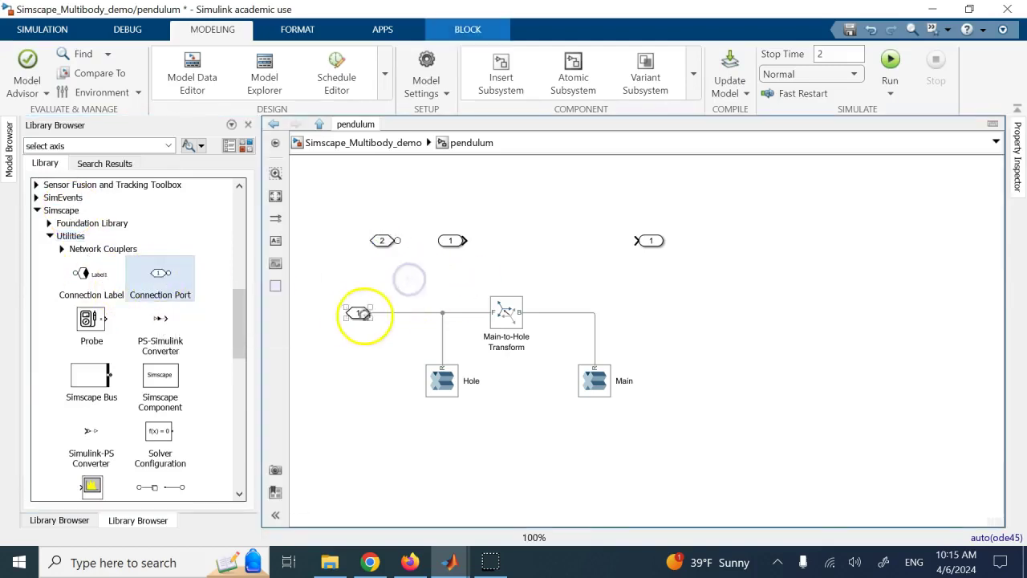
double_click(384, 241)
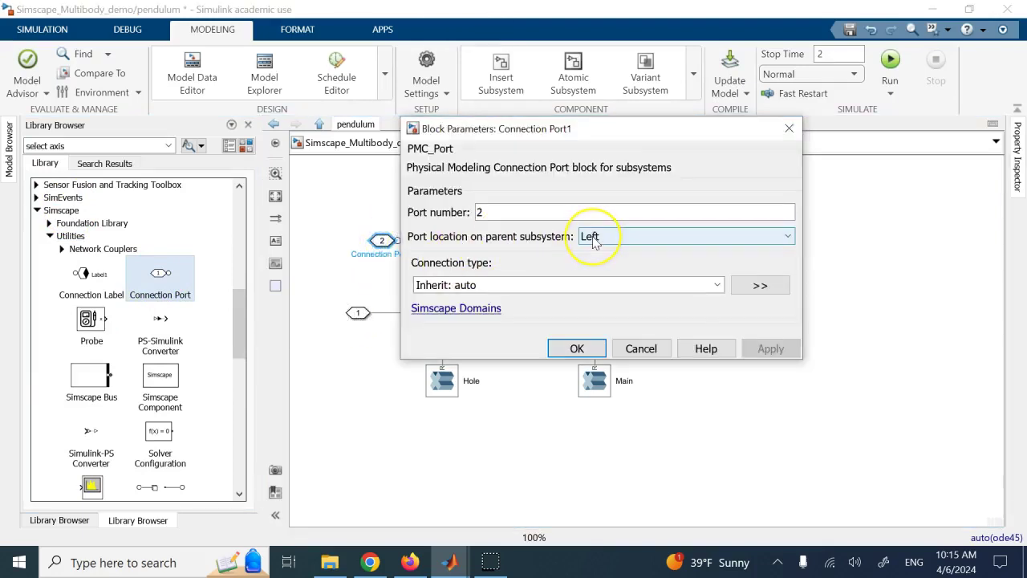
left_click(576, 348)
left_click(430, 205)
left_click_drag(385, 241, 393, 209)
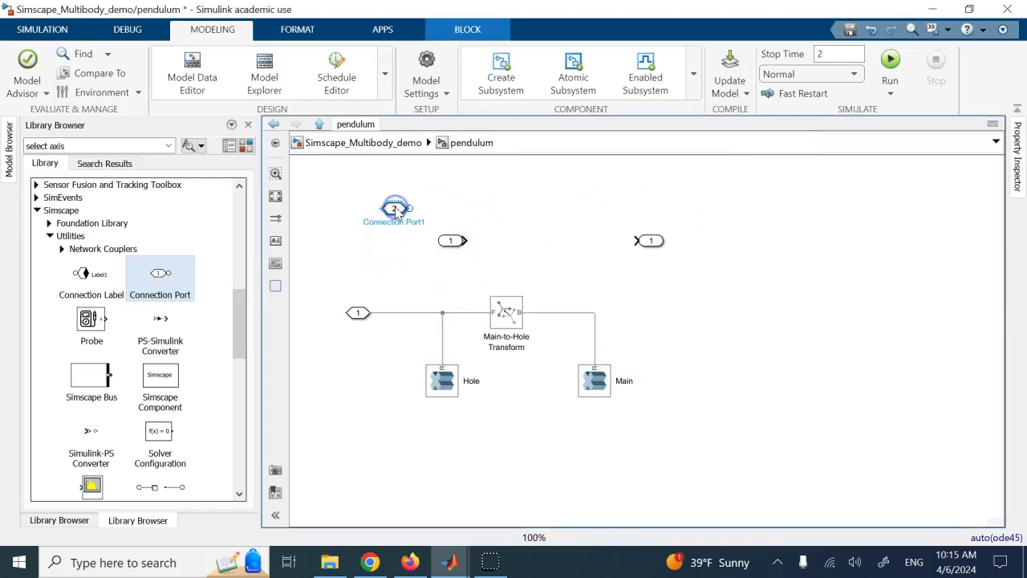
- Duplicate the port as port 3 on the right side and rotate it to face left
left_click_drag(400, 215, 502, 215)
double_click(510, 212)
left_click(729, 204)
left_click(740, 234)
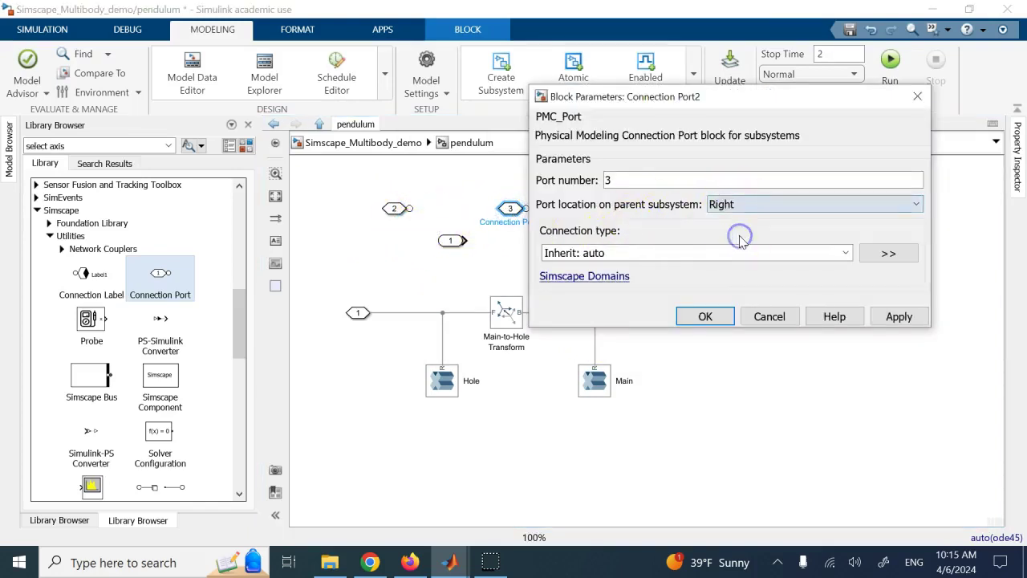
left_click(718, 315)
left_click(510, 209)
key("ctrl+r")
key("ctrl+r")
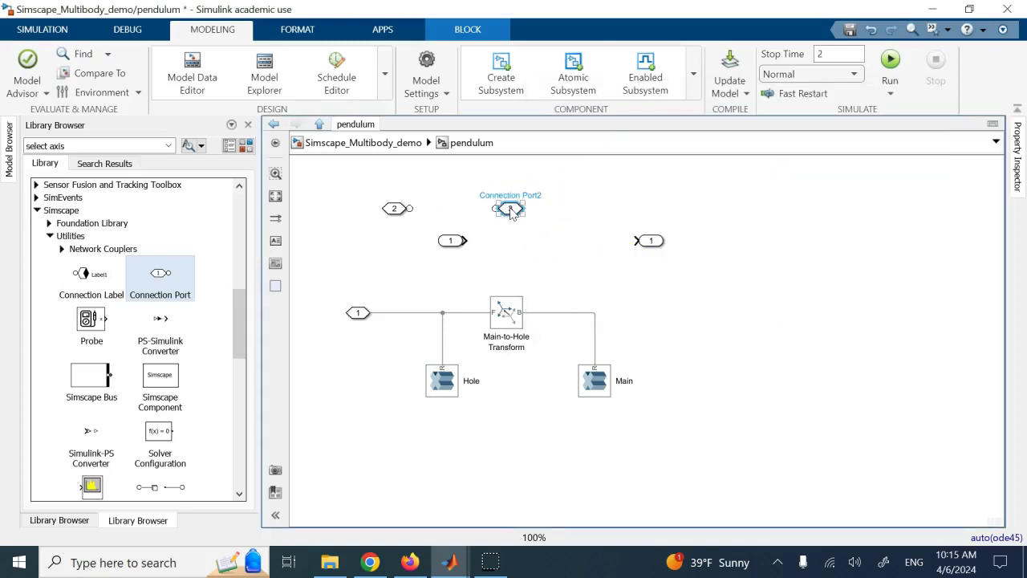
left_click(654, 187)
left_click(511, 210)
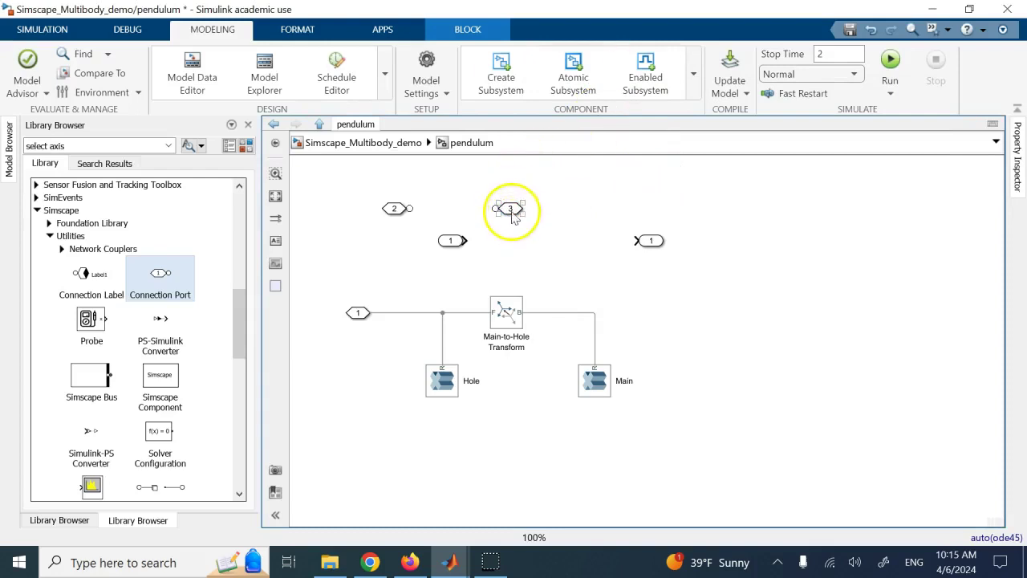
- Rotate port 3 again, then reopen the pendulum subsystem from the top-level model
left_click(395, 212)
left_click(327, 186)
key("ctrl+r")
left_click(606, 245)
left_click_drag(695, 274, 442, 238)
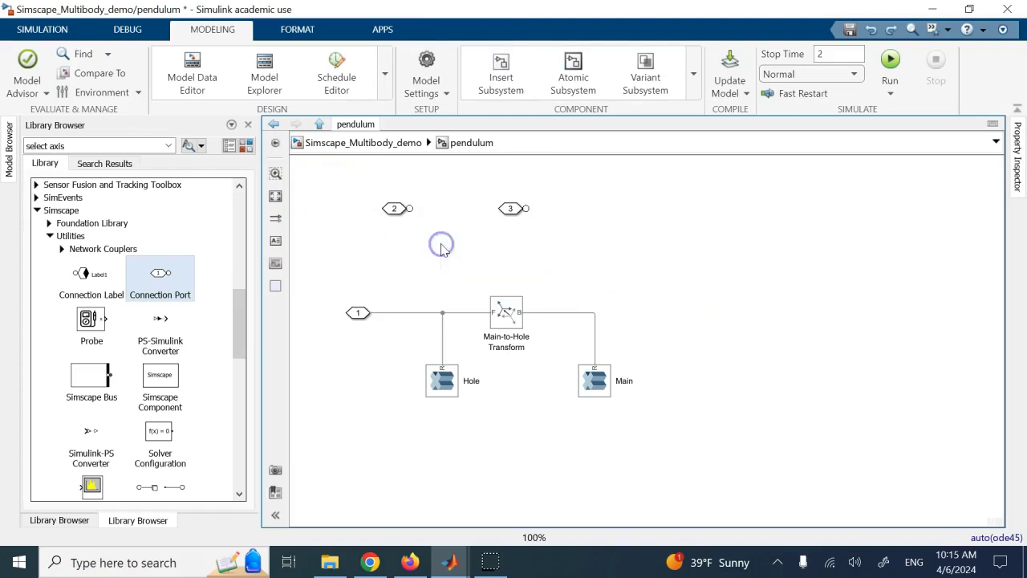
left_click(333, 142)
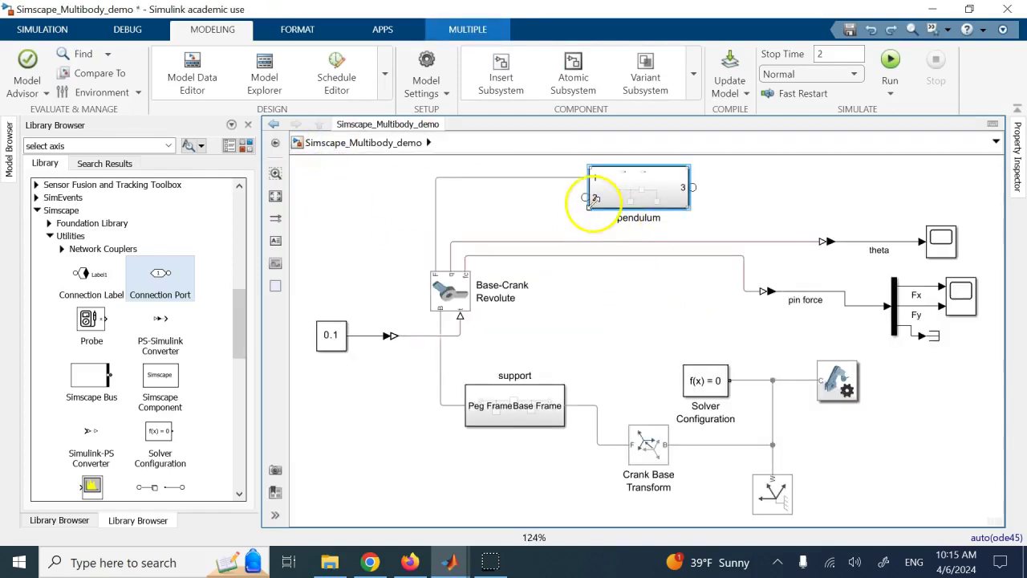
left_click(642, 192)
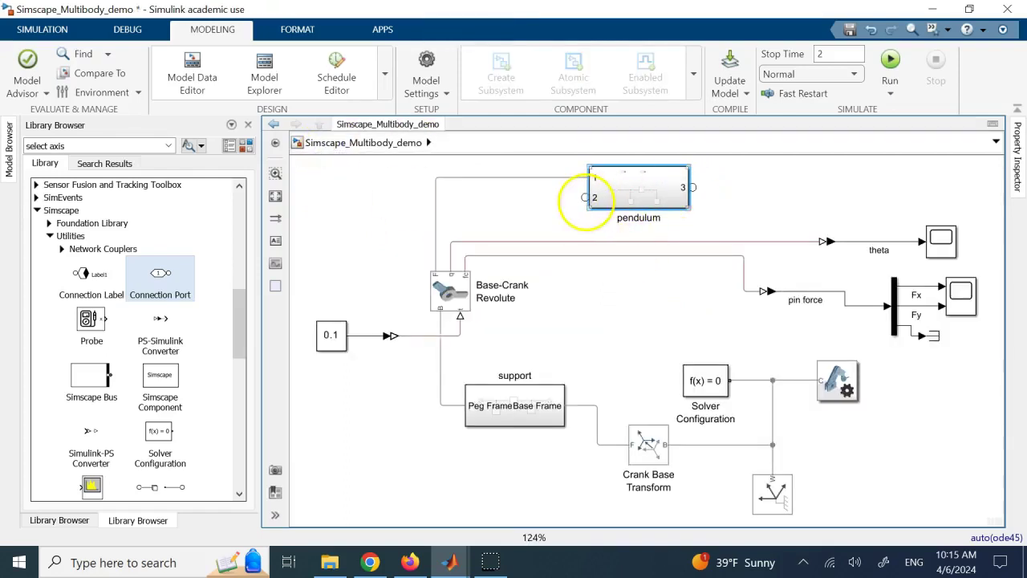
left_click(671, 205)
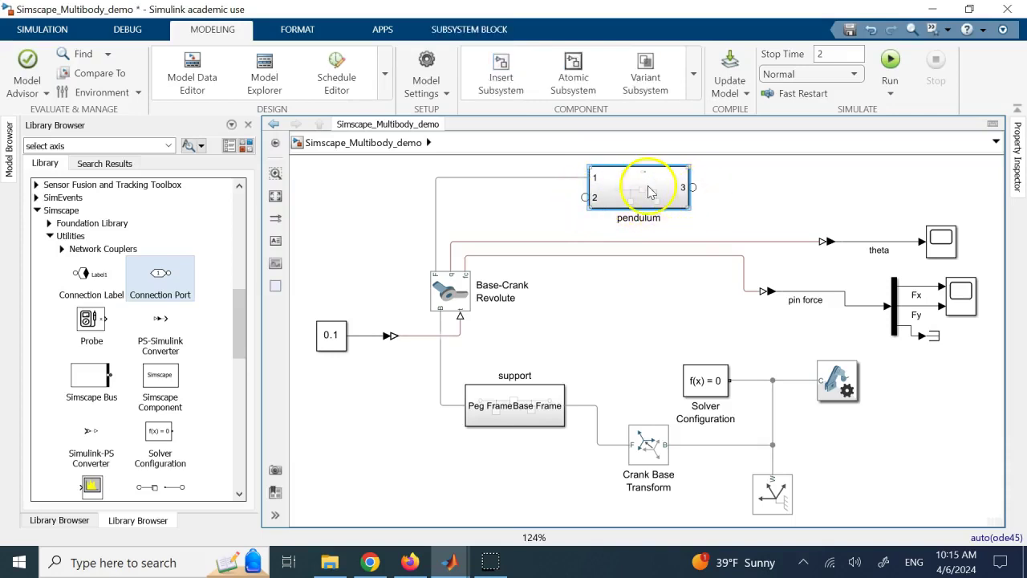
double_click(649, 188)
- Change Connection Port 3's side to Left
left_click(509, 207)
left_click(789, 227)
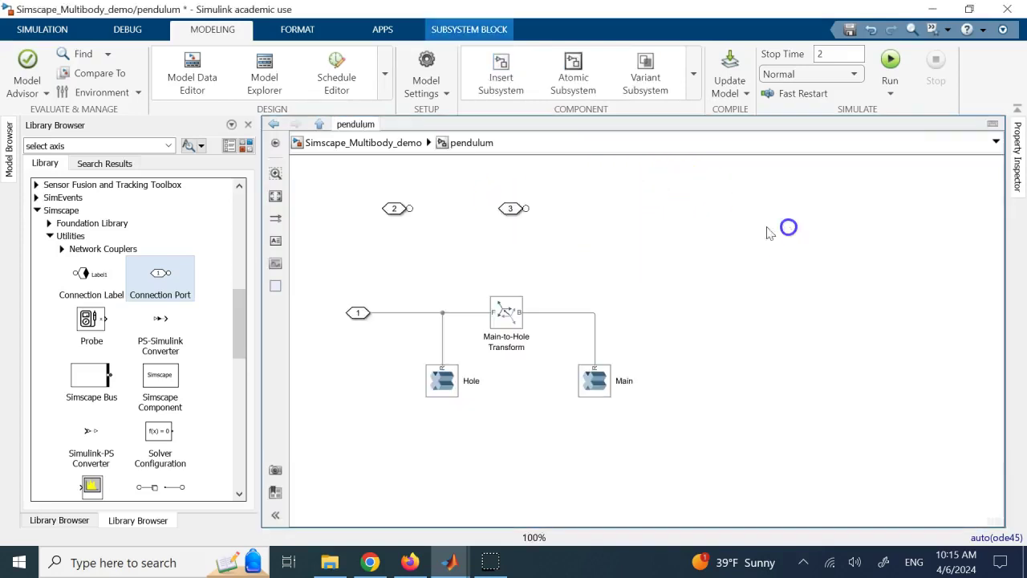
double_click(511, 208)
left_click(727, 204)
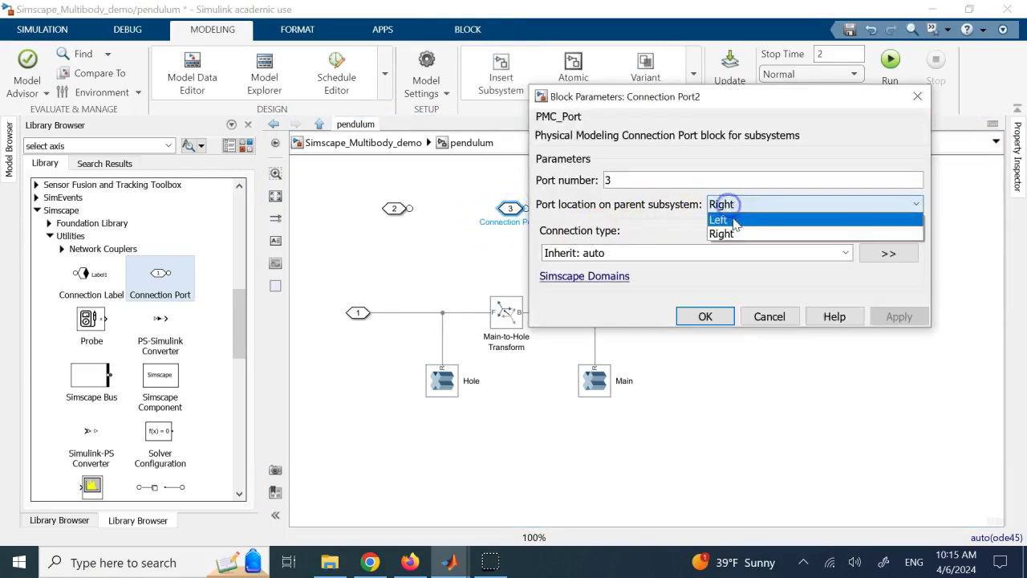
left_click(726, 217)
left_click(711, 318)
- Reopen the pendulum subsystem and delete Connection Ports 2 and 3
left_click(382, 145)
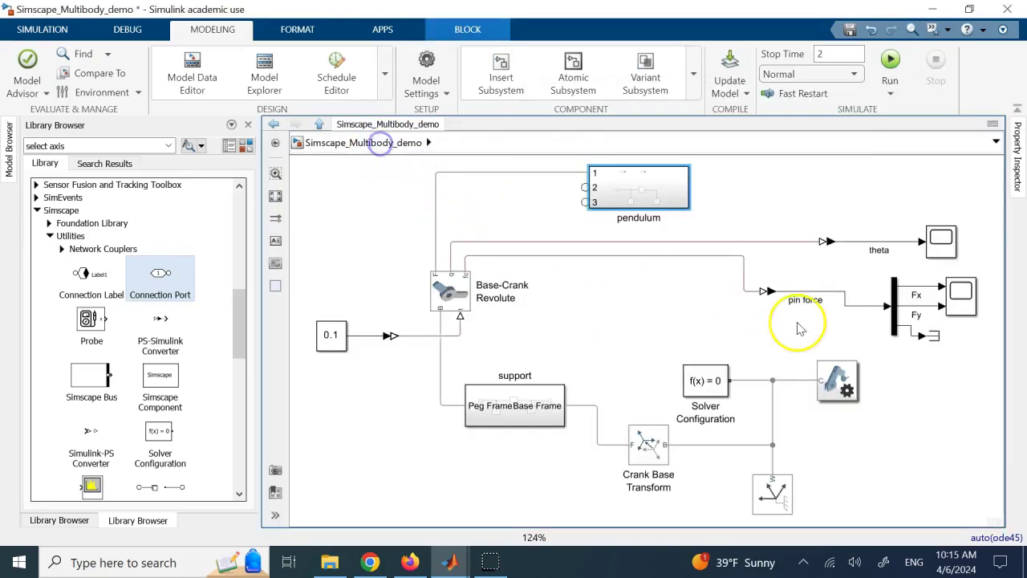
double_click(632, 198)
left_click_drag(594, 261, 353, 189)
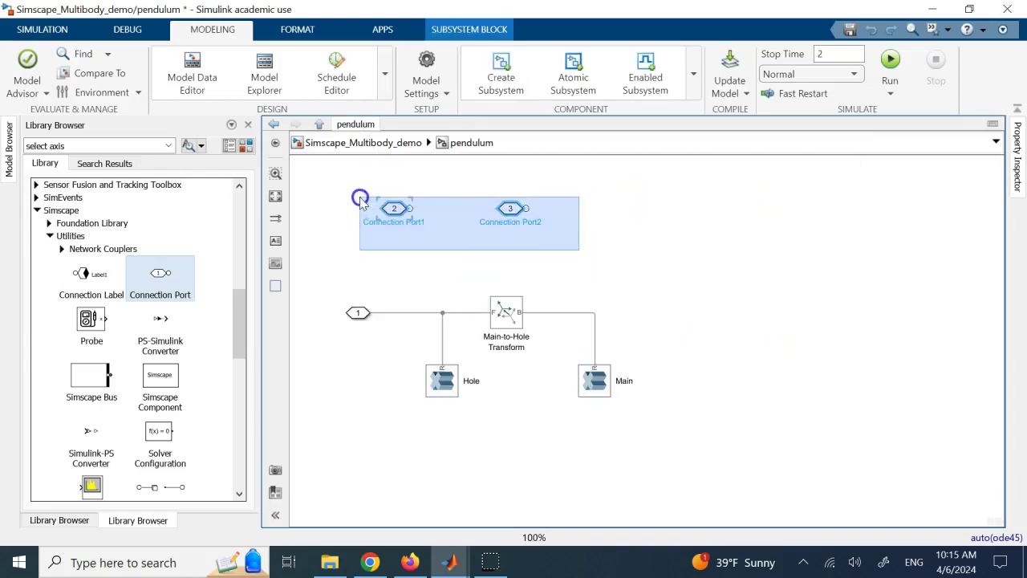
key("Delete")
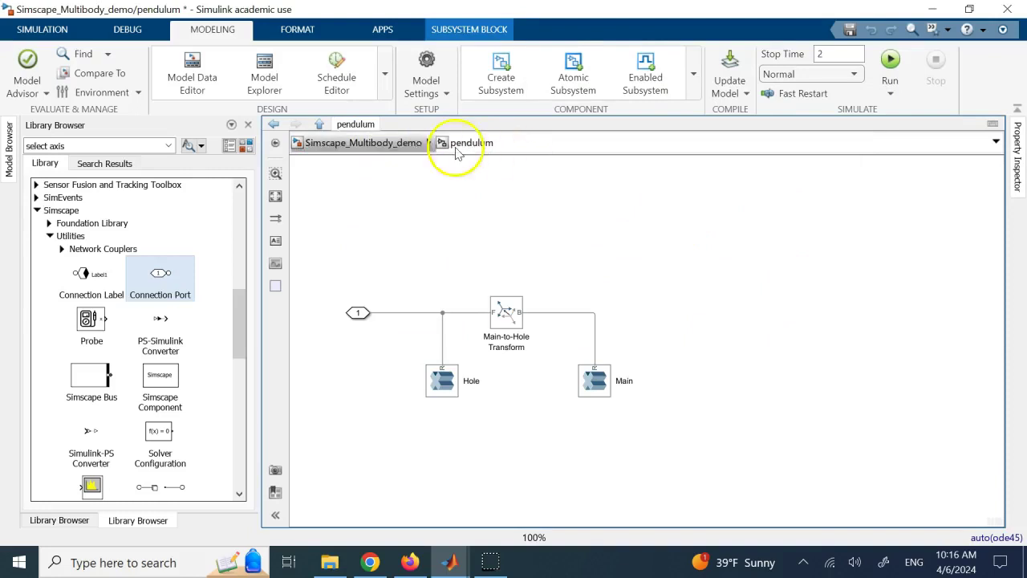
- Inspect the support subsystem's Base Frame and Peg Frame port settings without changing them
left_click(402, 141)
double_click(498, 394)
double_click(433, 281)
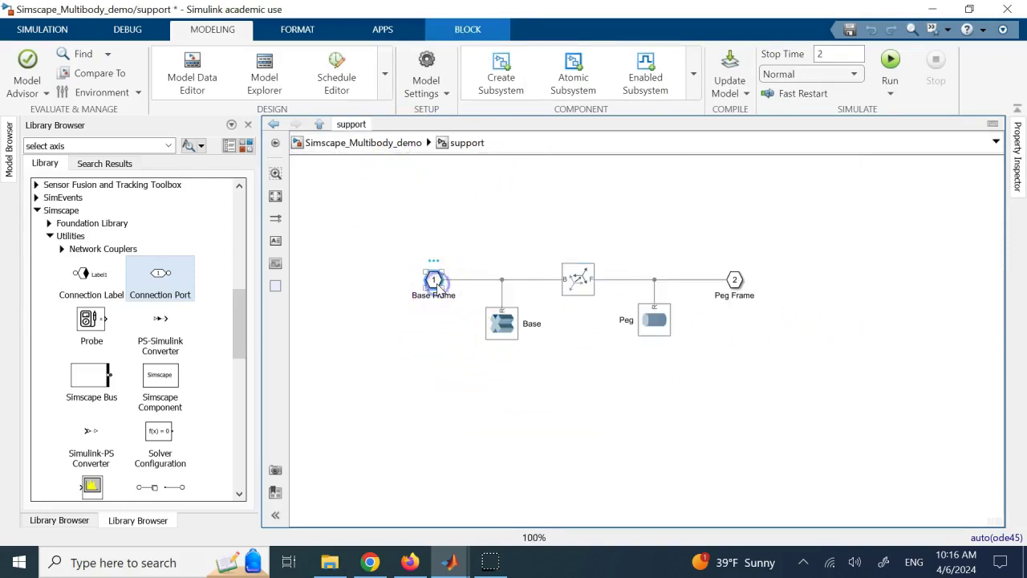
left_click(687, 386)
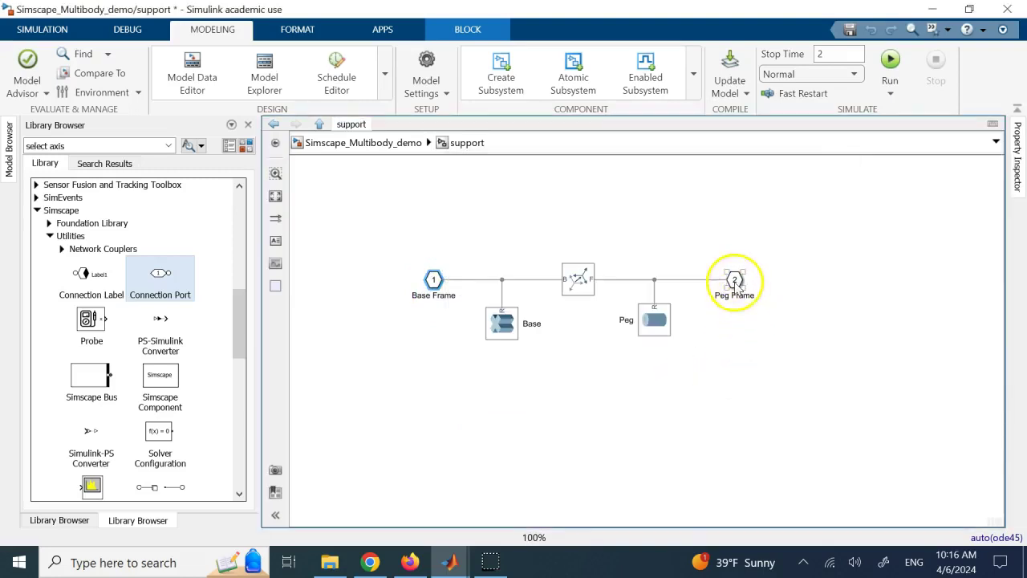
double_click(733, 283)
left_click(567, 390)
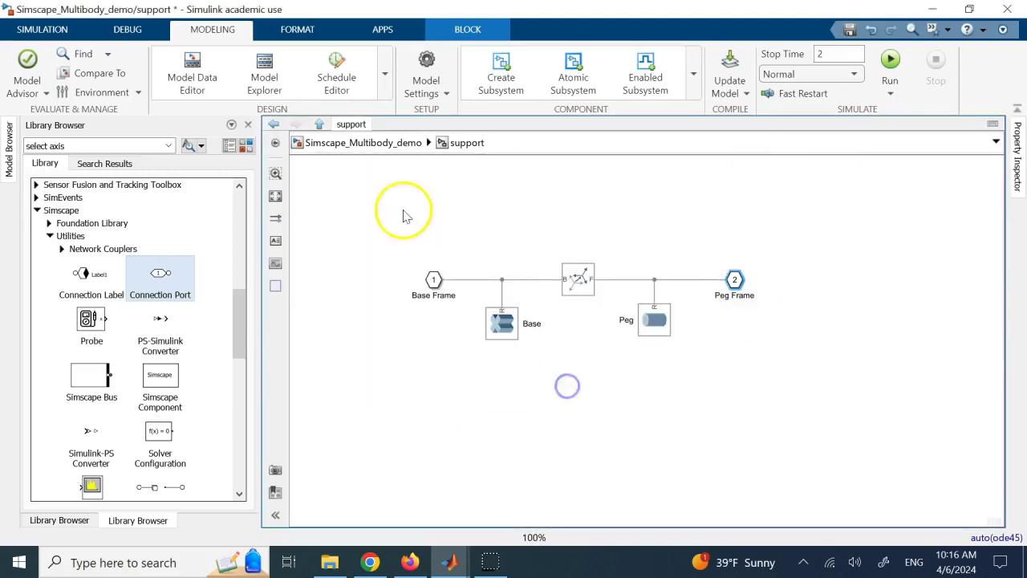
- Return to the top level, reopen the support subsystem and select the Base solid
left_click(364, 142)
left_click(667, 186)
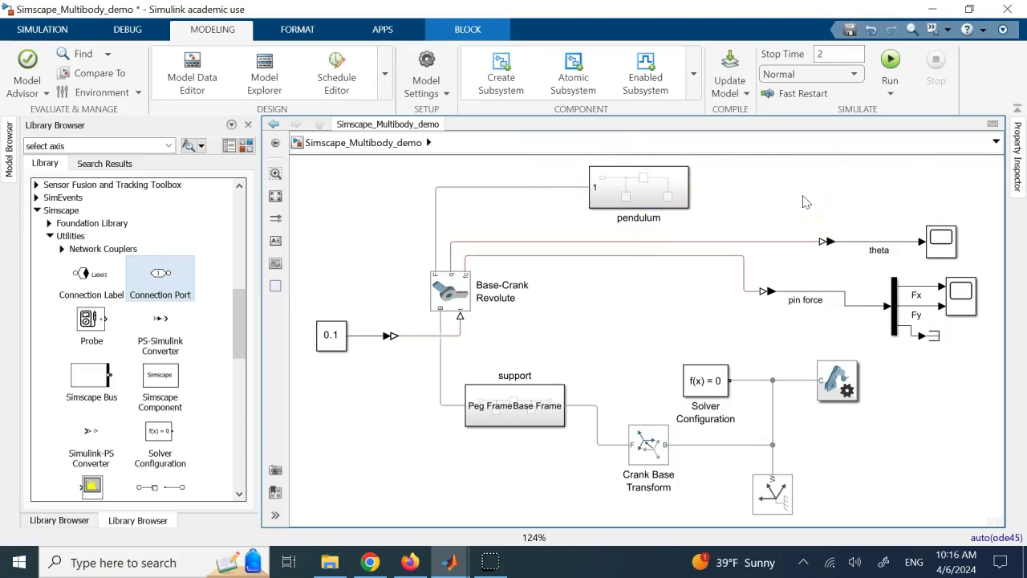
left_click(764, 196)
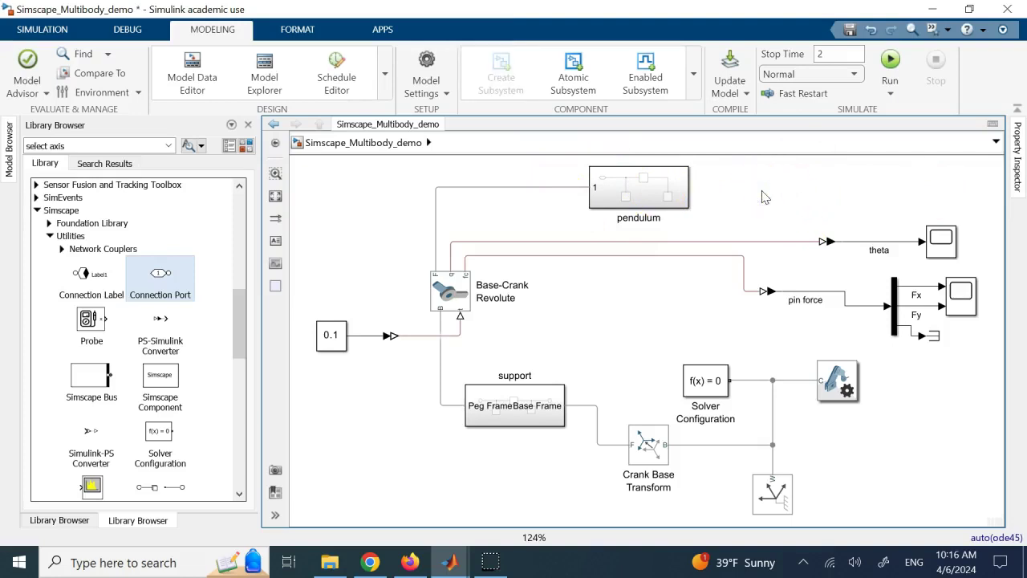
left_click(528, 406)
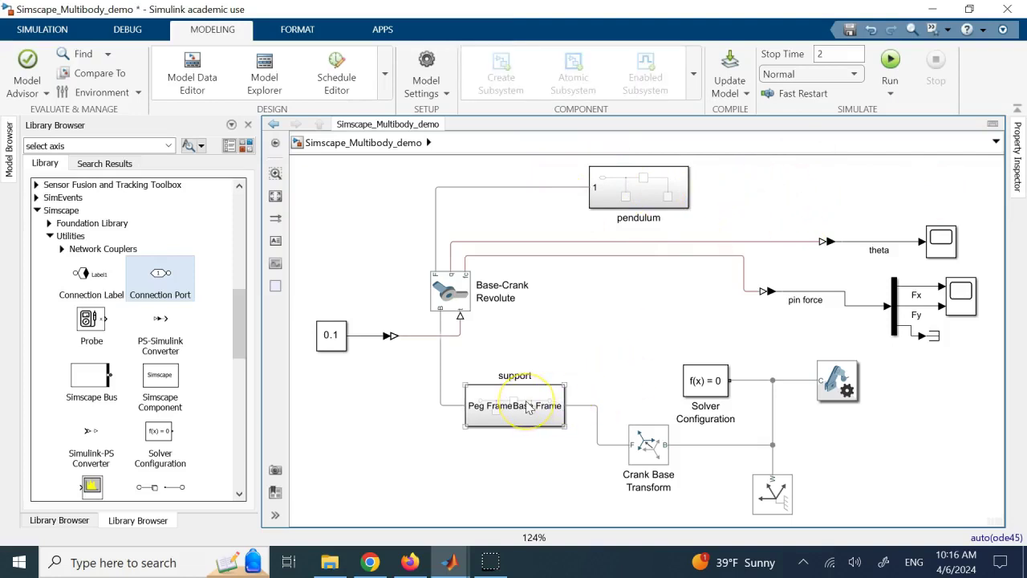
double_click(528, 406)
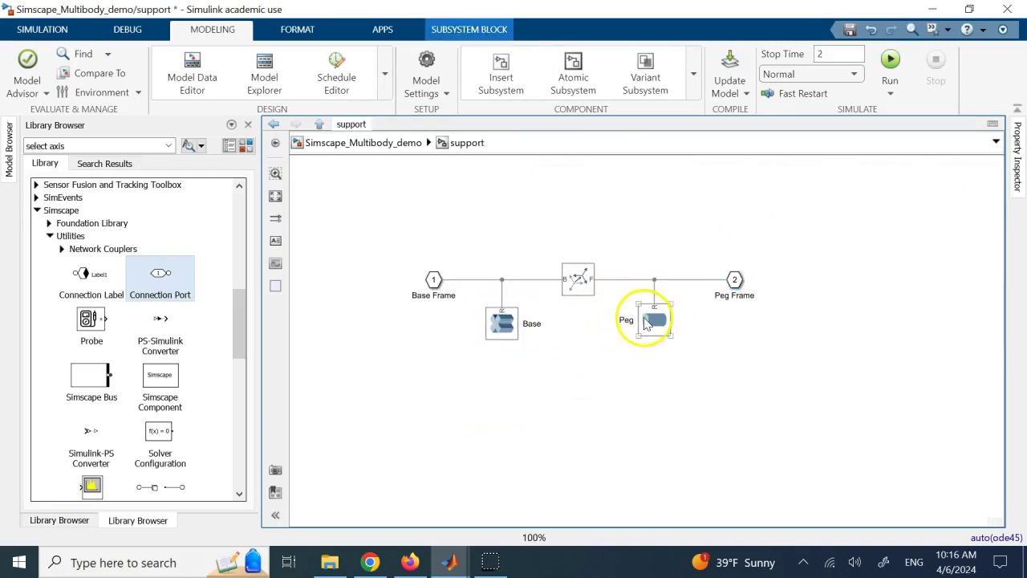
left_click(513, 329)
left_click(512, 330)
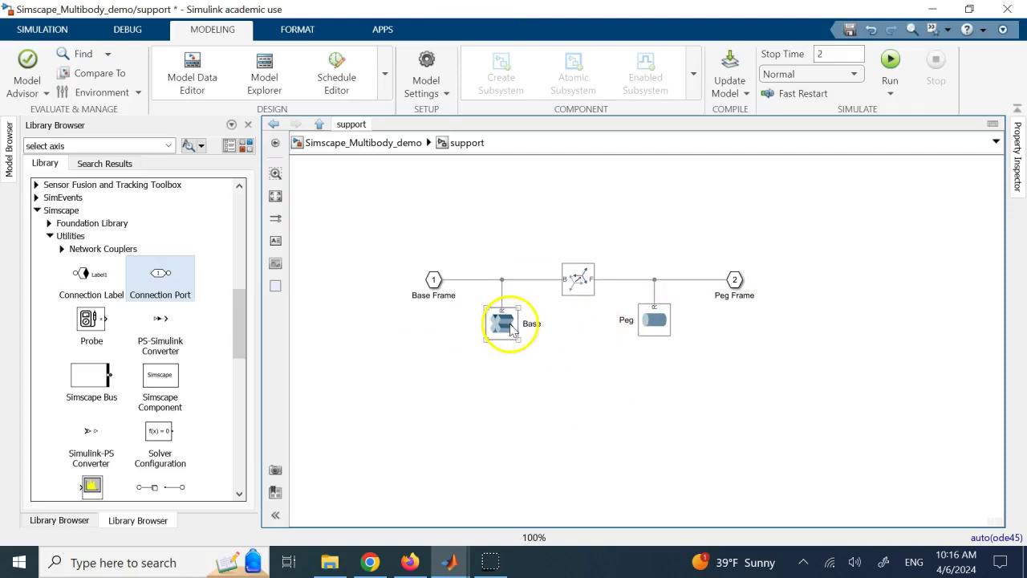
double_click(511, 329)
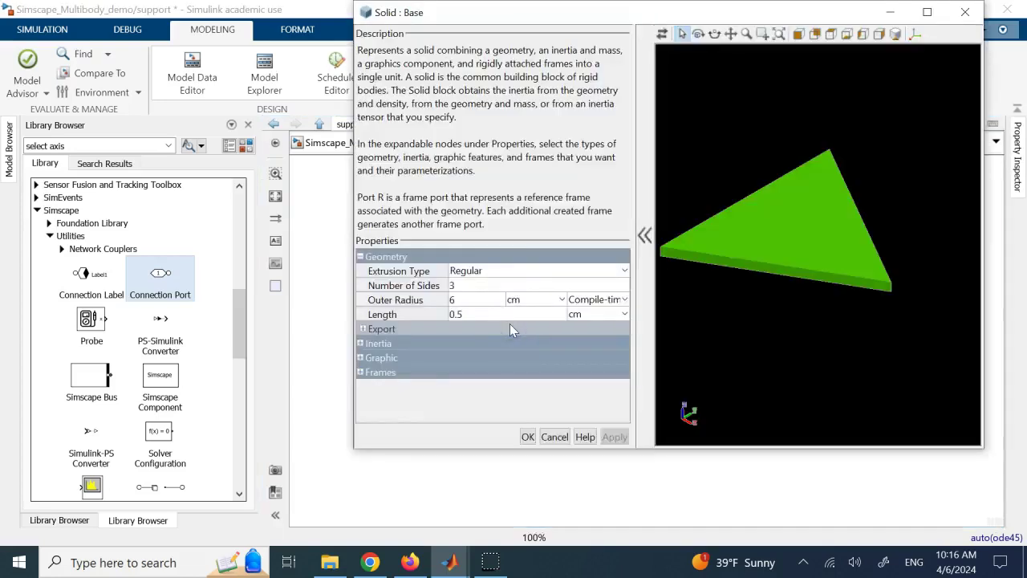
left_click(484, 273)
left_click(484, 274)
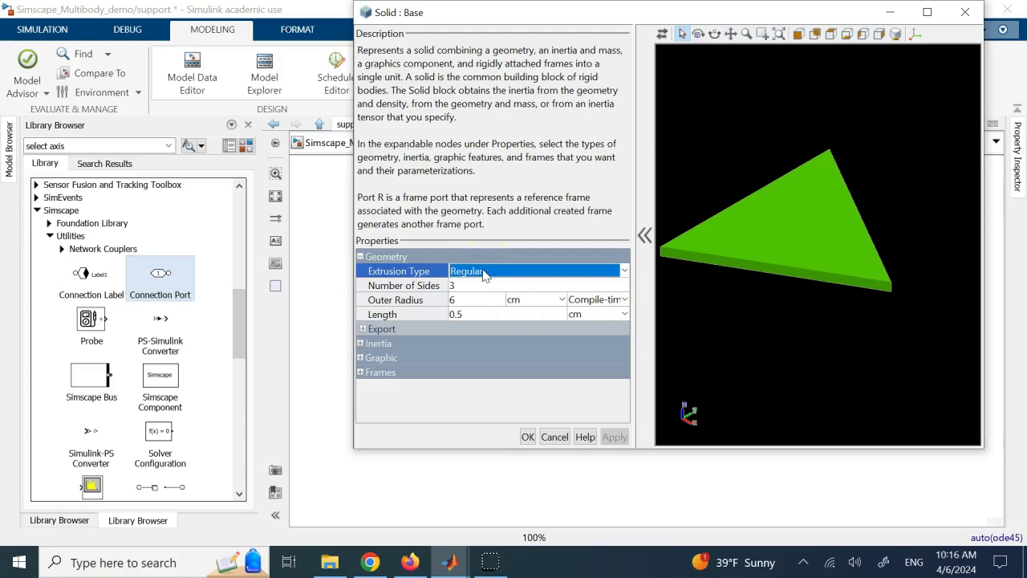
left_click(624, 272)
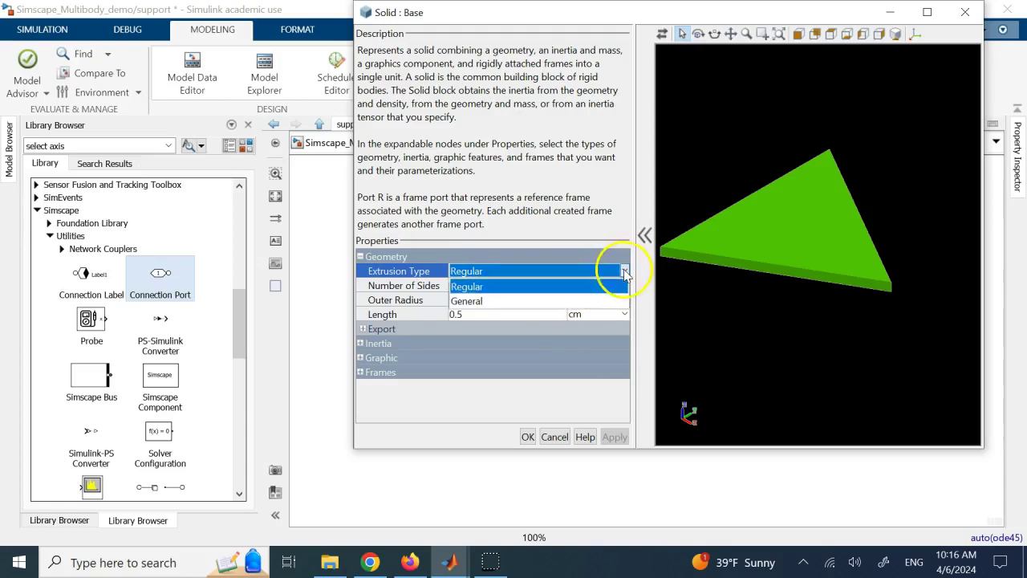
left_click(518, 300)
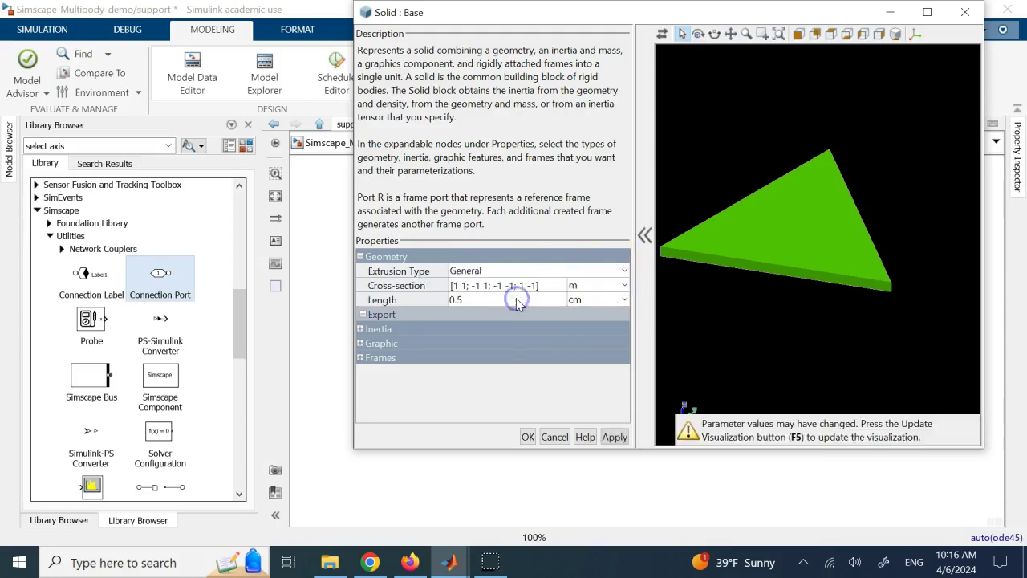
left_click(619, 271)
left_click(537, 285)
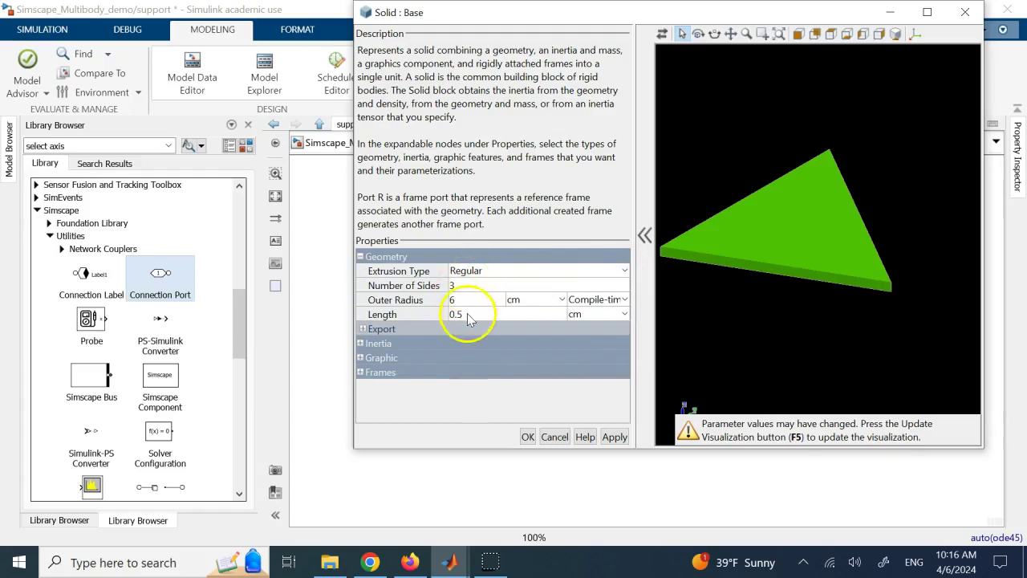
left_click(362, 329)
left_click(361, 358)
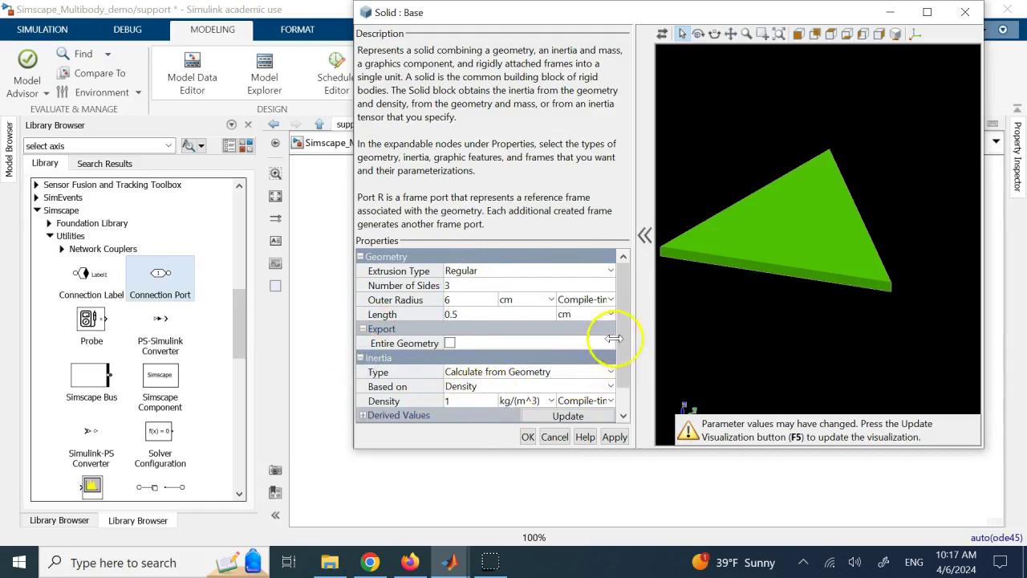
scroll(615, 346, "down", 2)
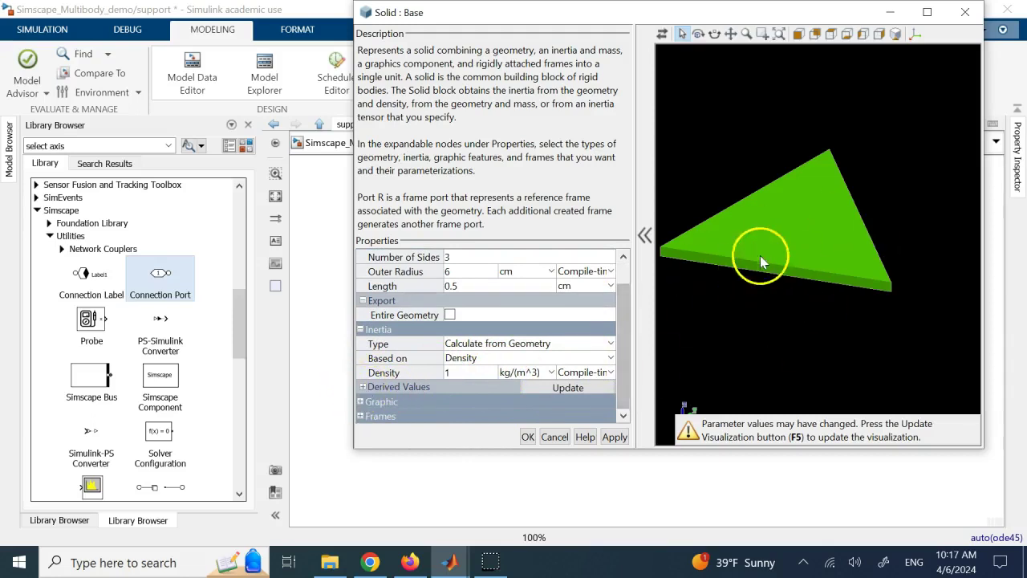
left_click(562, 388)
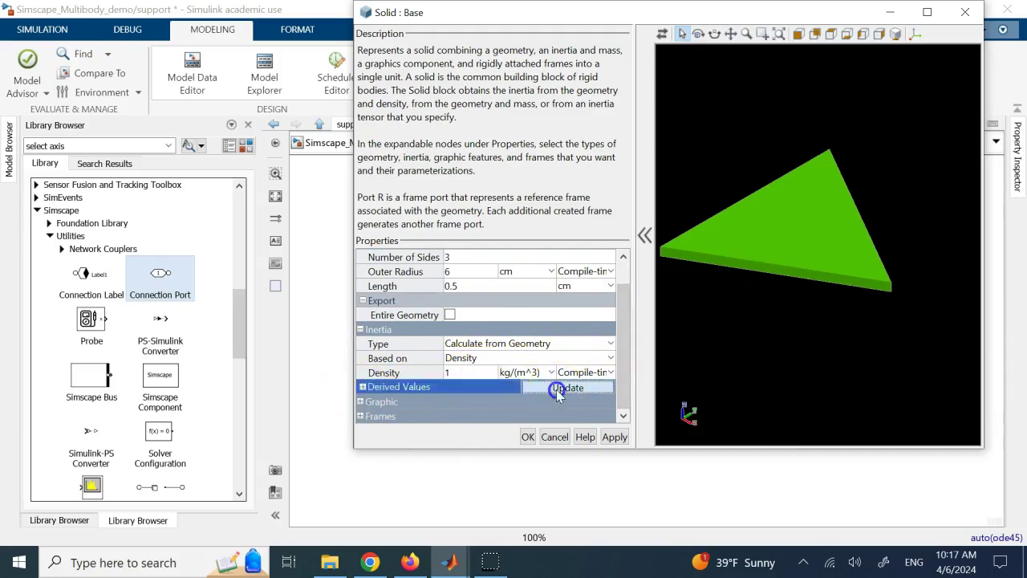
scroll(385, 390, "down", 2)
left_click(363, 397)
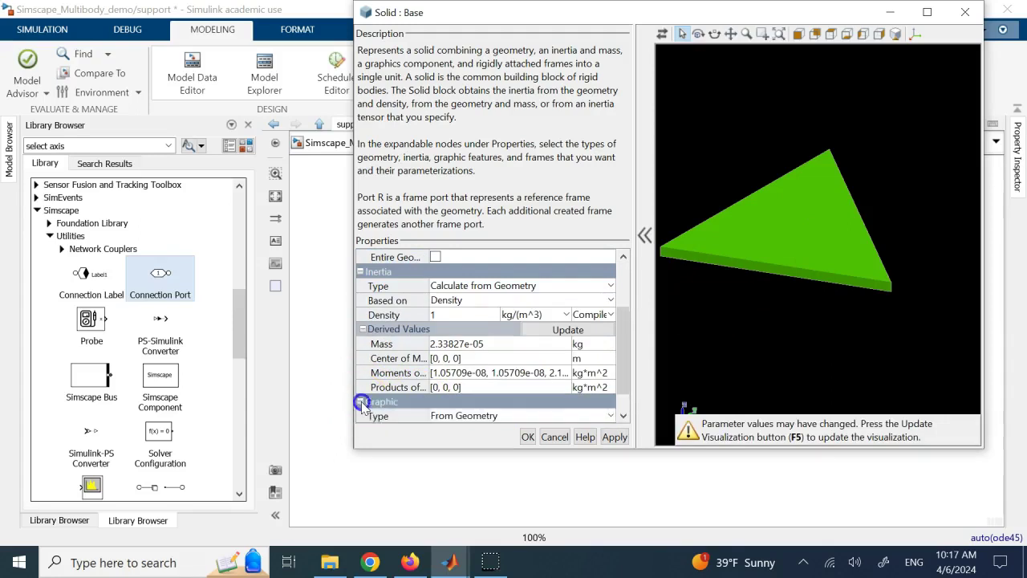
scroll(409, 405, "down", 1)
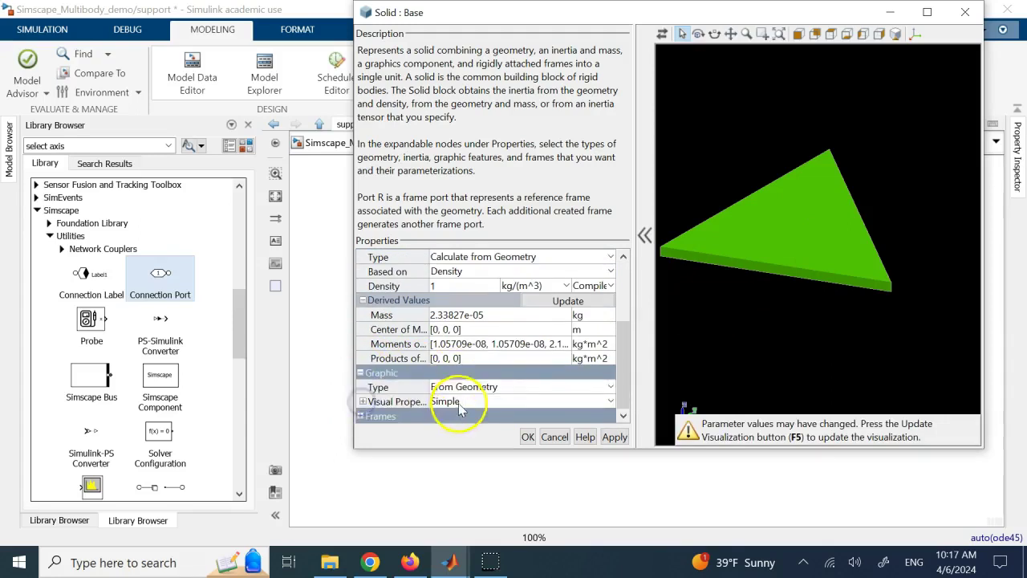
left_click(364, 402)
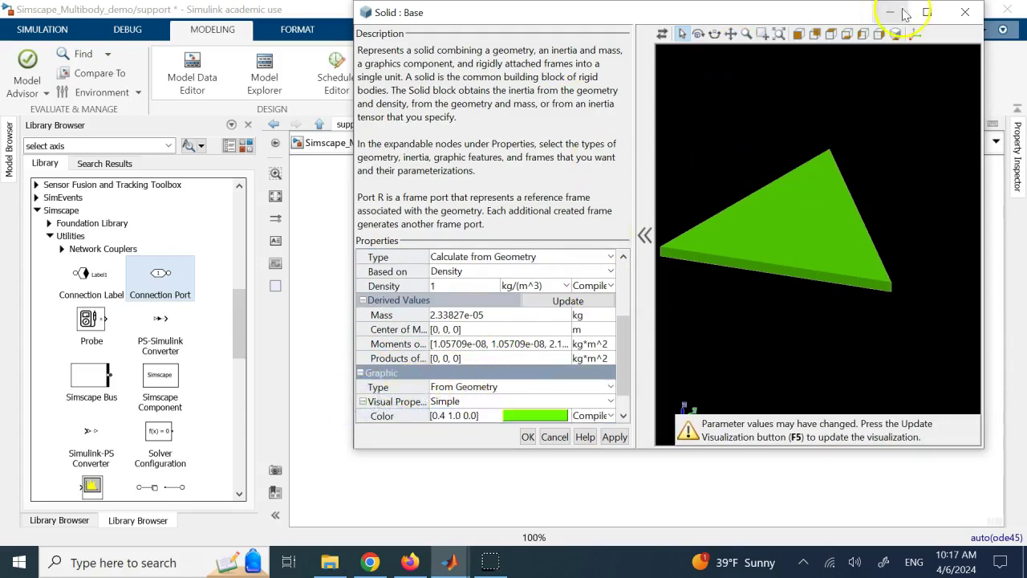
left_click(964, 12)
- Review the Peg solid and Rigid Transform parameters, then reopen the Base solid's settings
double_click(654, 321)
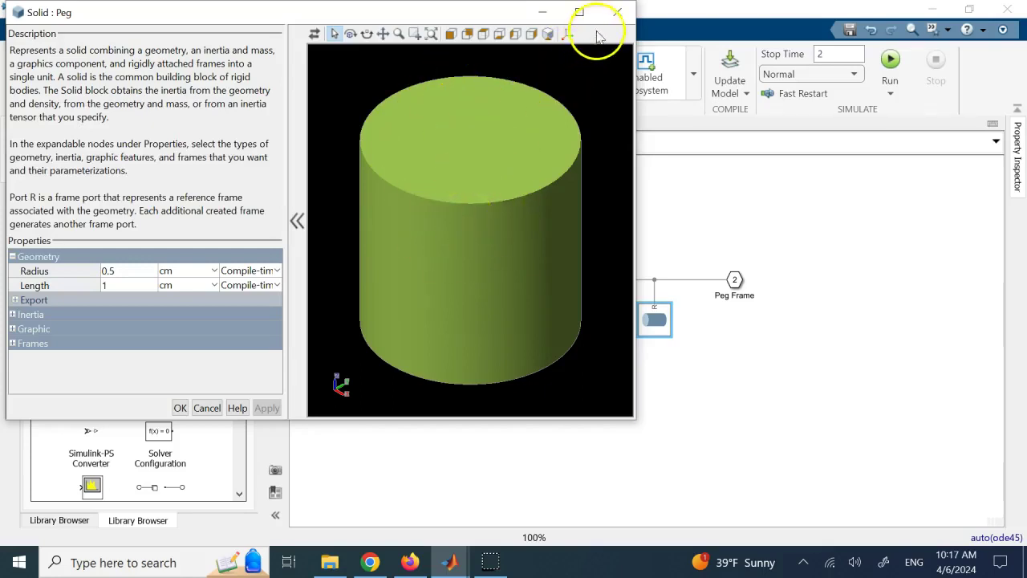
left_click(618, 12)
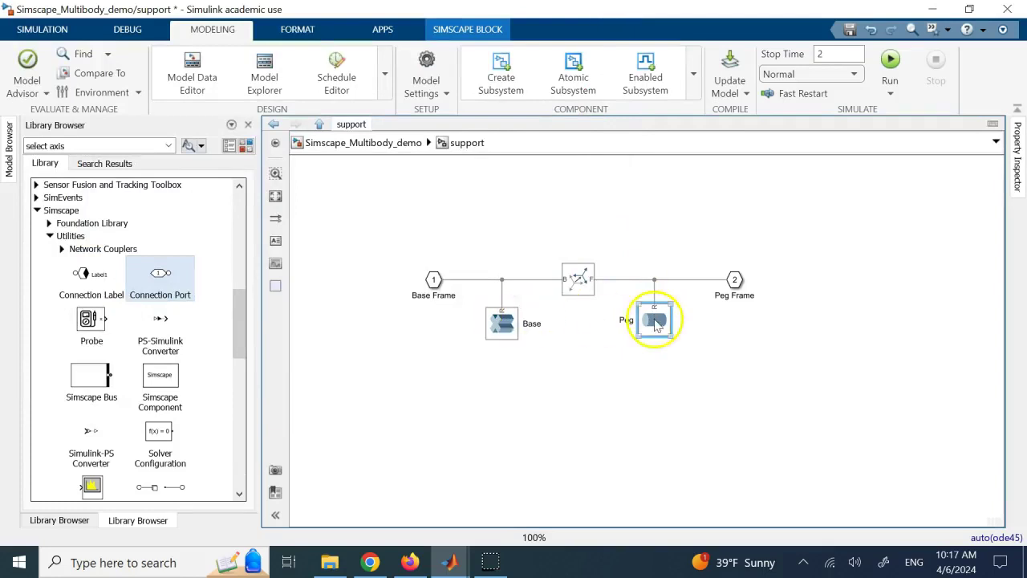
double_click(576, 276)
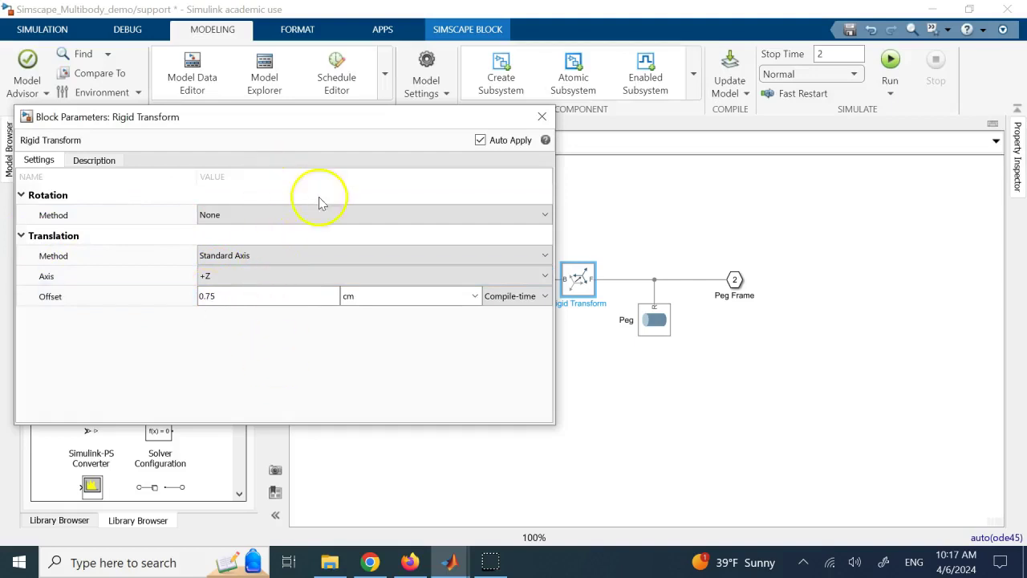
left_click(551, 126)
double_click(504, 321)
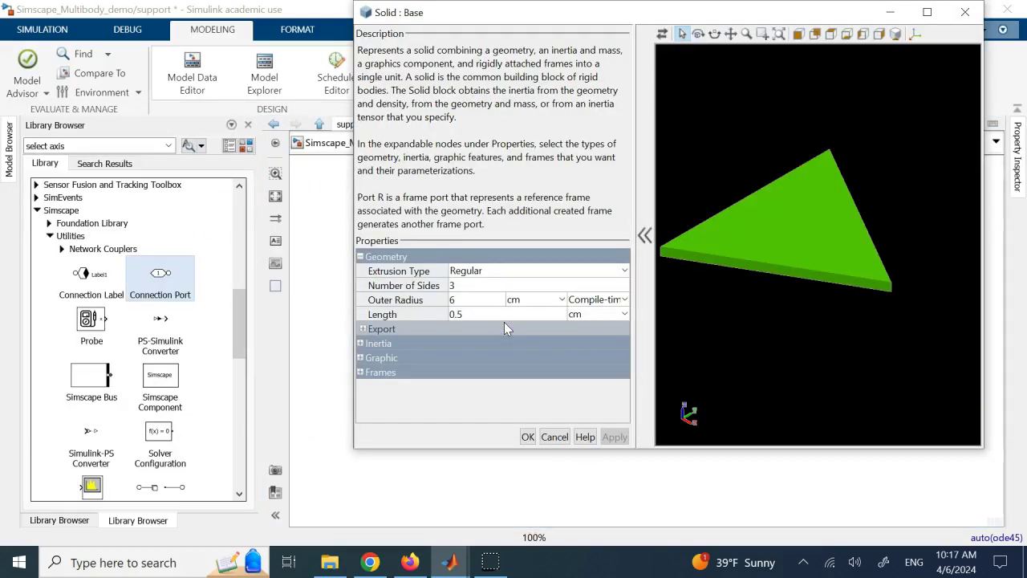
- Check the Base solid's Length value and glance at the Peg solid's parameters
left_click(456, 318)
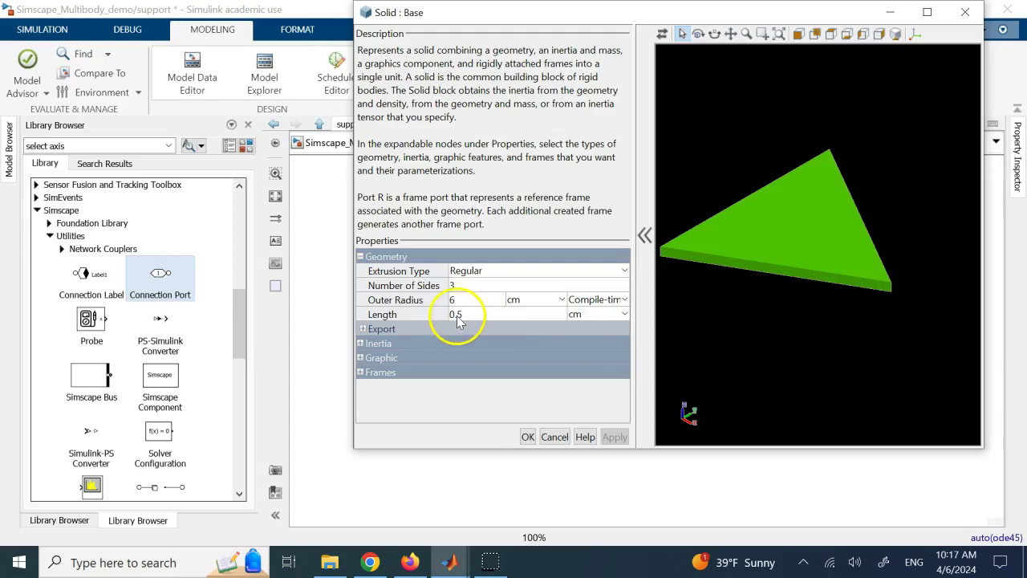
left_click(965, 12)
double_click(654, 323)
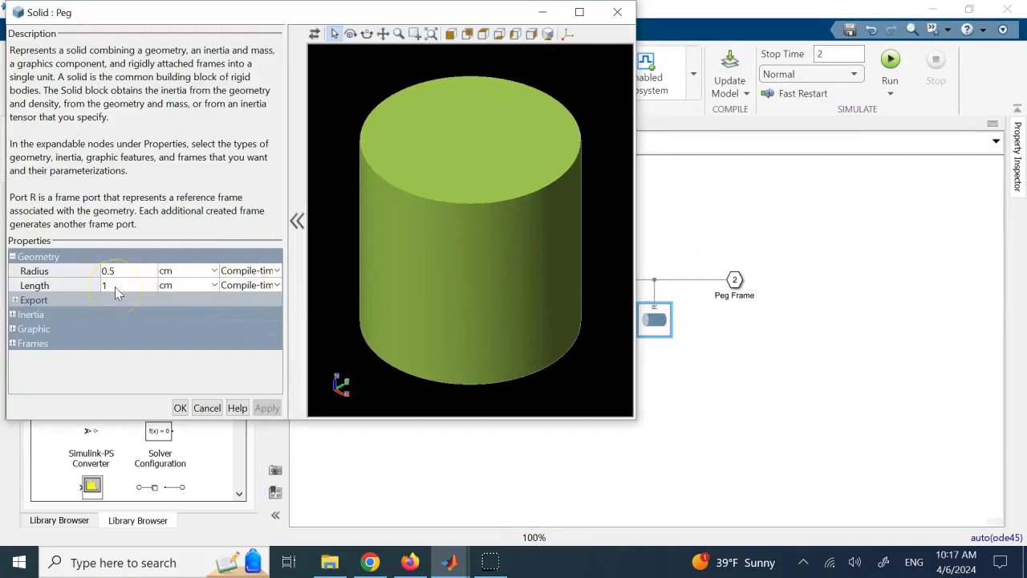
left_click(617, 12)
left_click(506, 327)
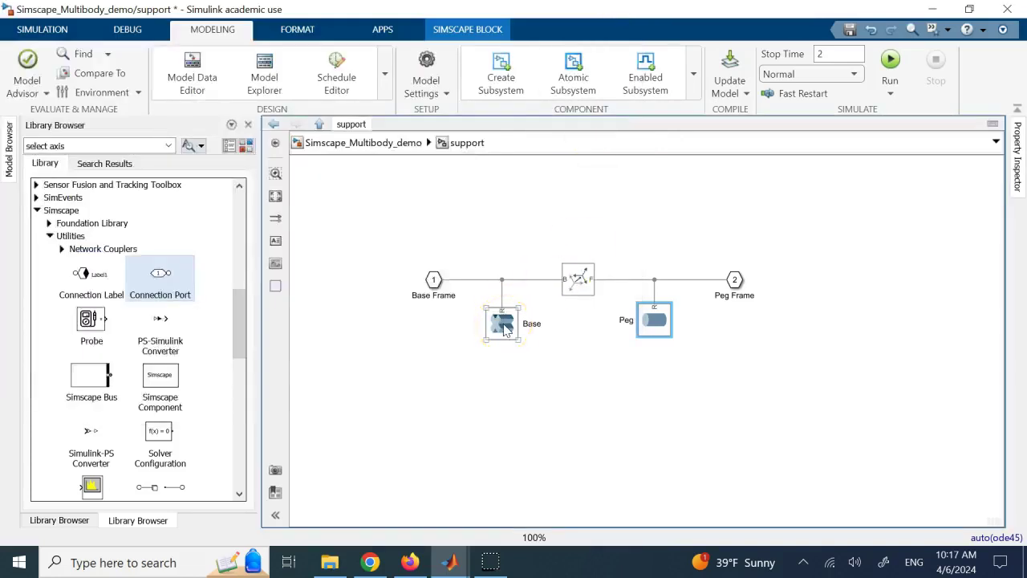
left_click(652, 325)
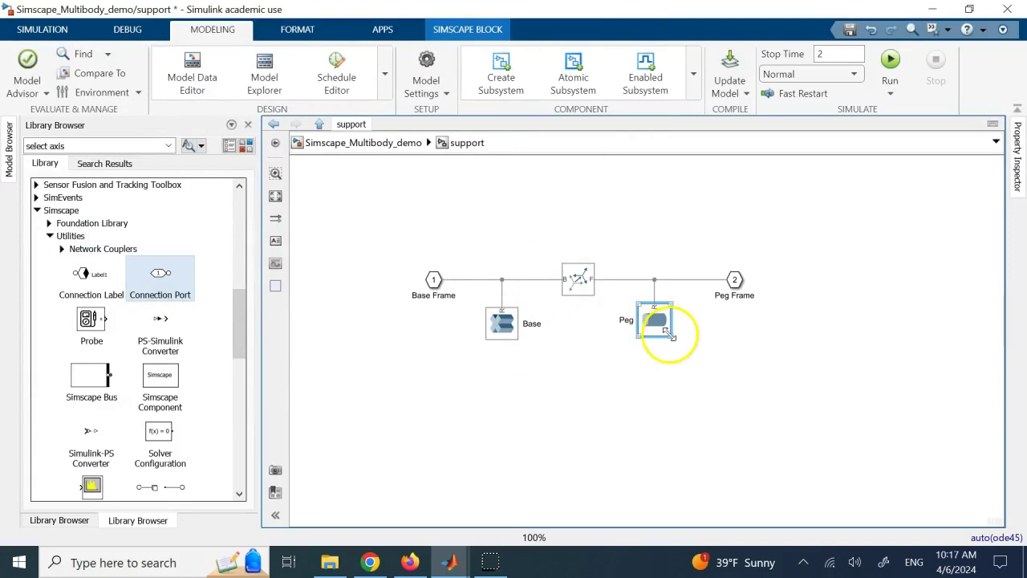
- Inspect the Peg cylinder's length setting, then review the Base and Peg settings again
double_click(657, 324)
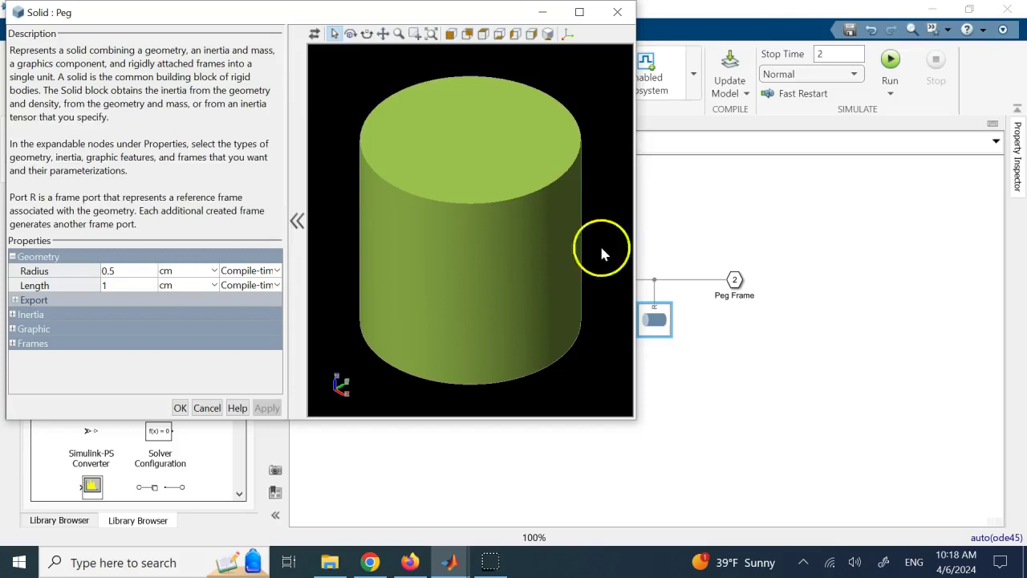
left_click(107, 285)
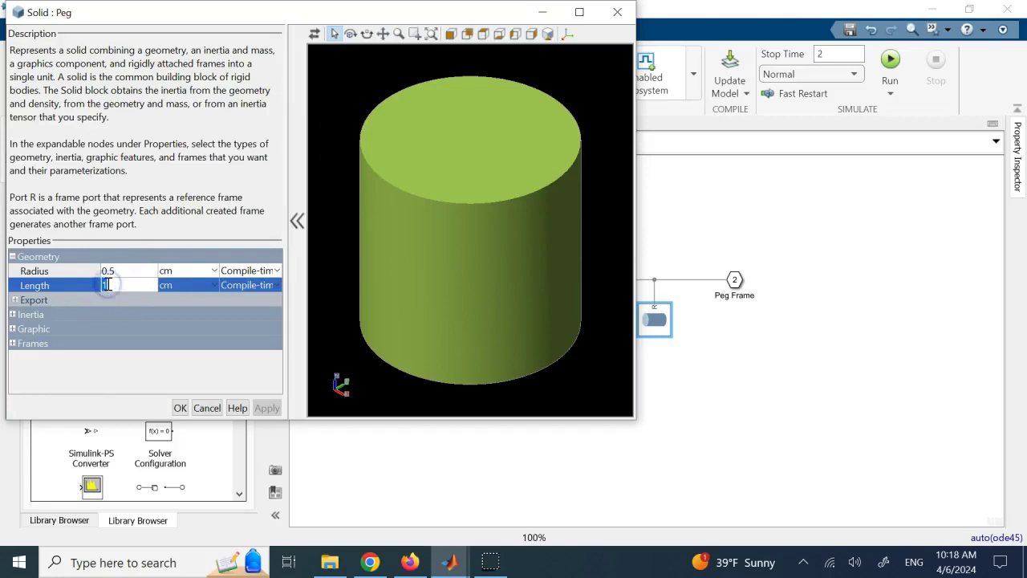
left_click(614, 12)
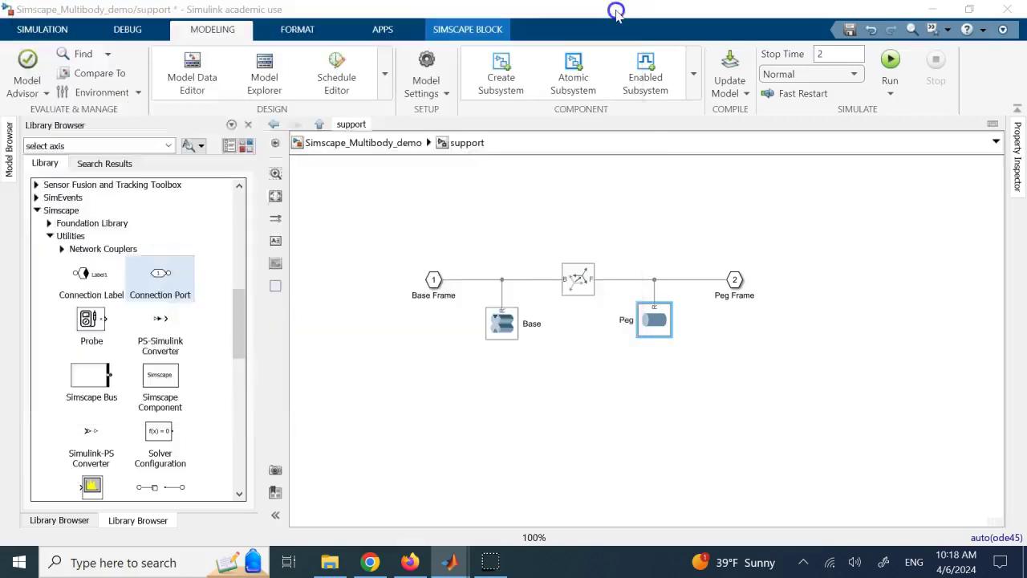
left_click(506, 329)
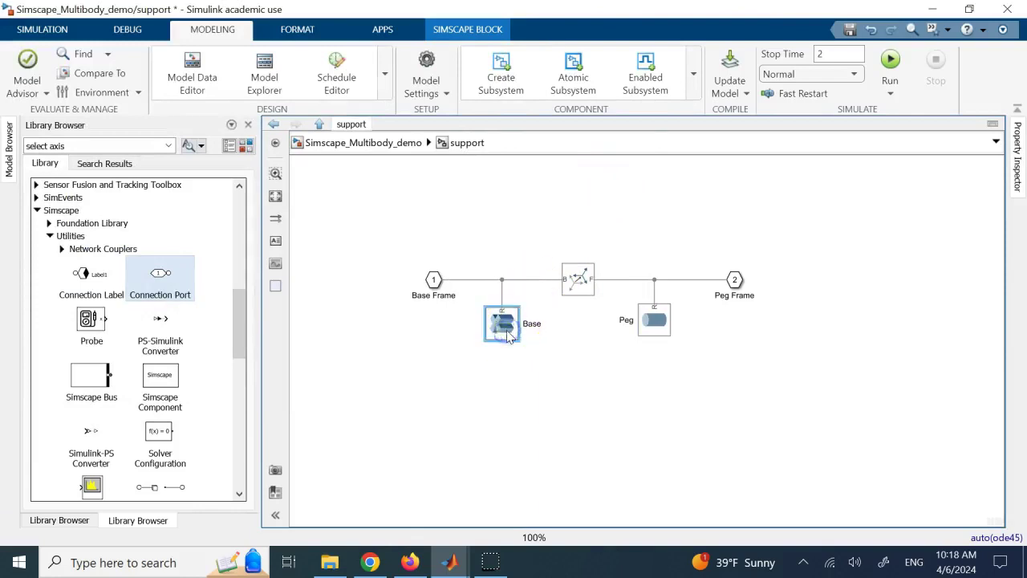
double_click(506, 330)
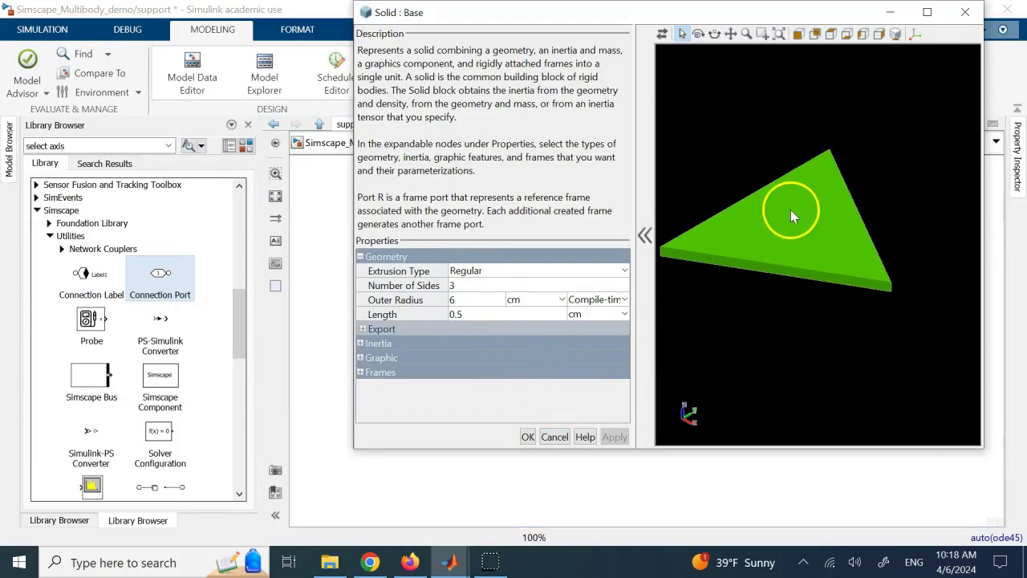
left_click(964, 12)
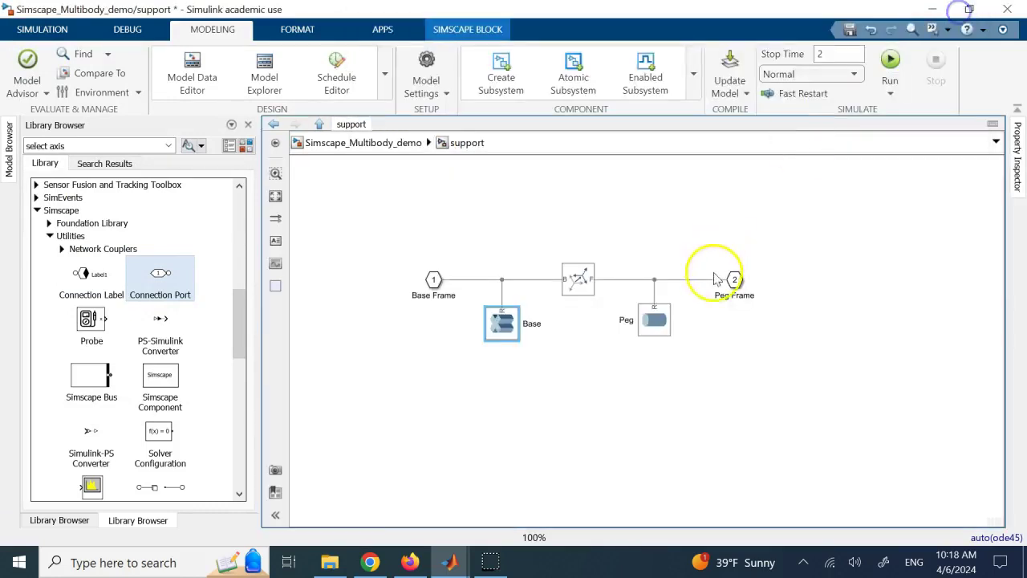
double_click(660, 318)
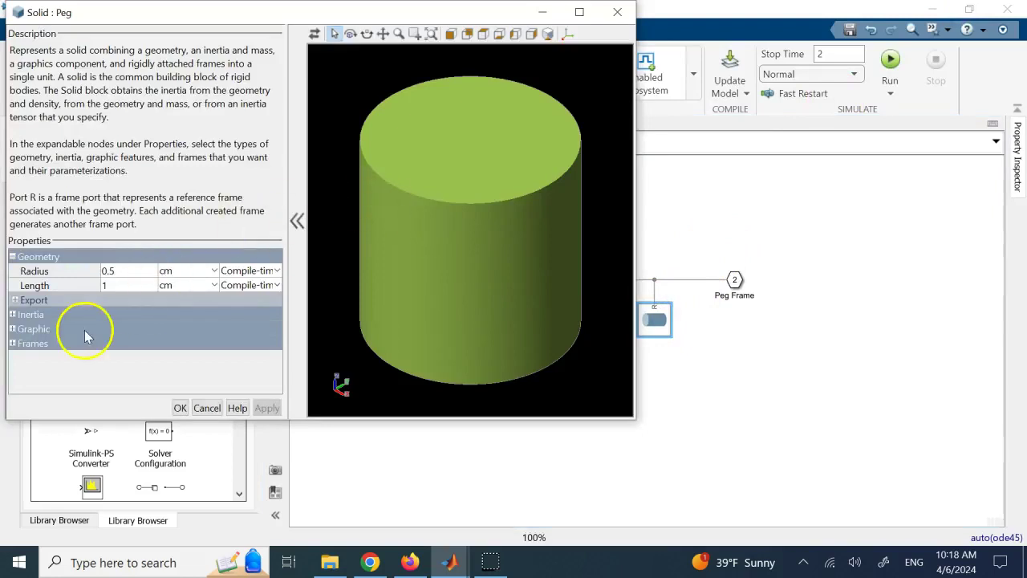
left_click(198, 408)
- Recheck the Base solid and Rigid Transform parameters, closing each without changes
left_click(506, 325)
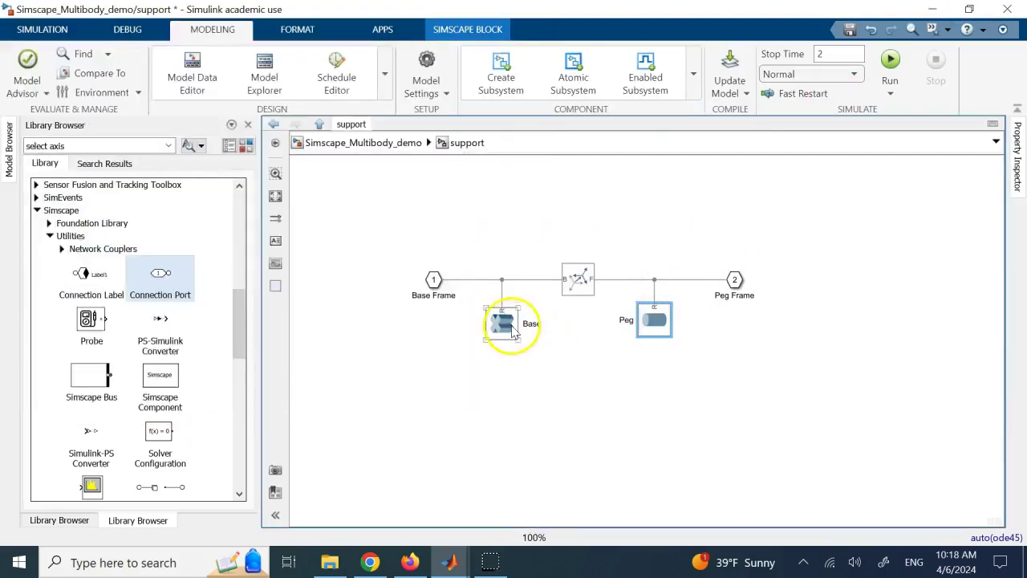
double_click(505, 327)
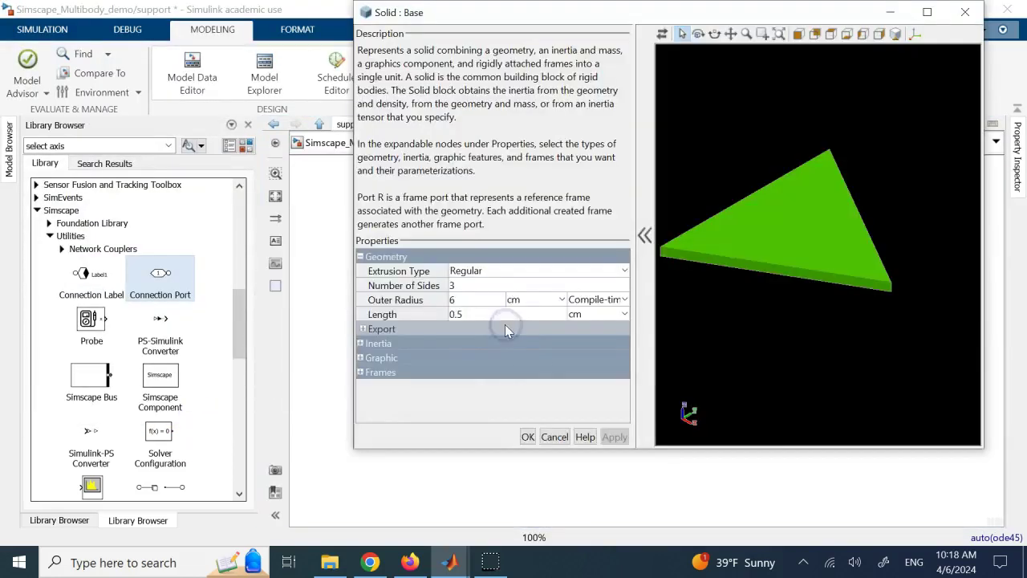
left_click(552, 434)
double_click(577, 279)
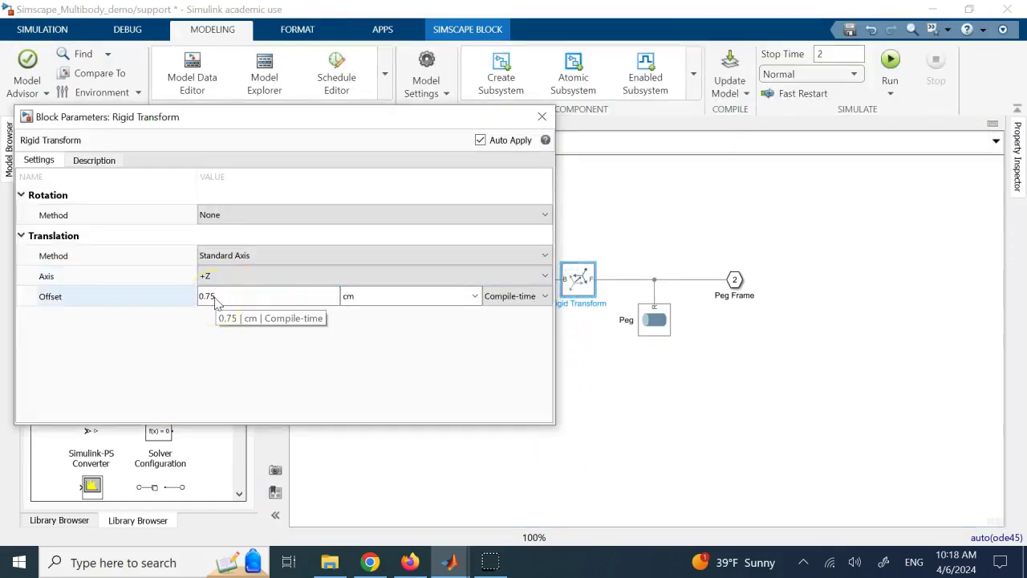
left_click(541, 116)
left_click(505, 323)
left_click(486, 223)
left_click(503, 331)
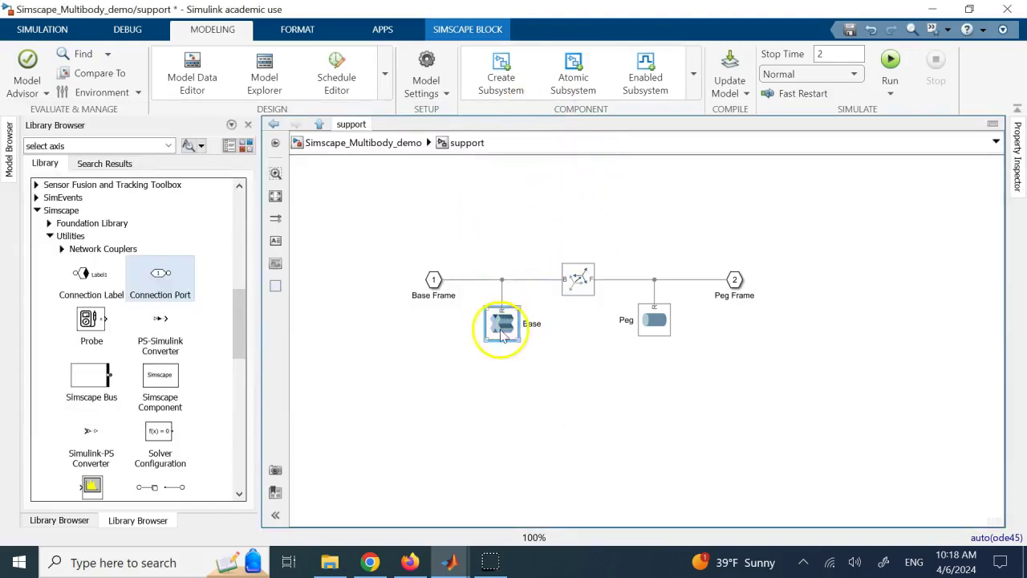
double_click(503, 334)
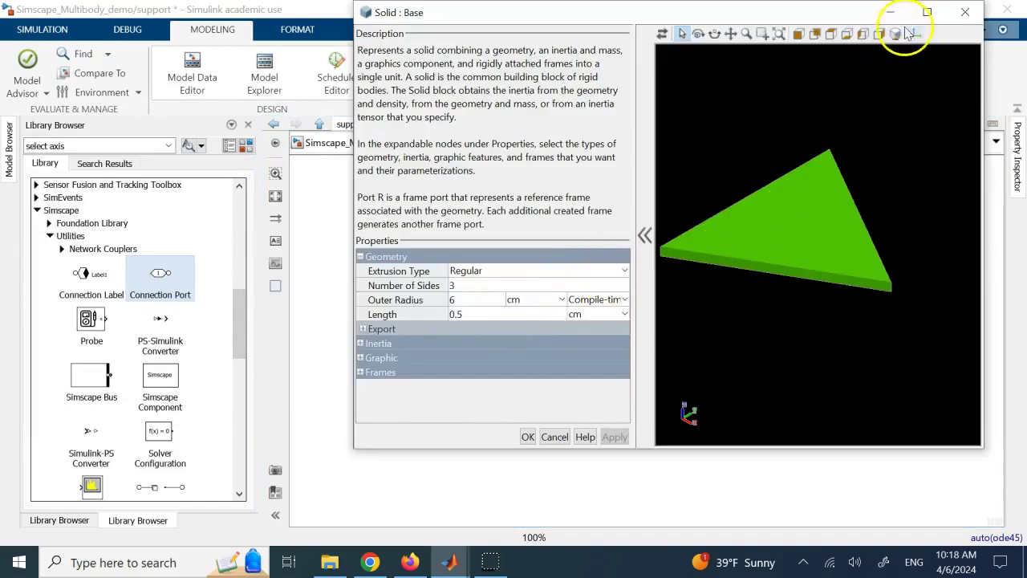
left_click(965, 8)
- Drag a Revolute Joint from the Multibody Joints library onto the top level, left of the pendulum
left_click(370, 143)
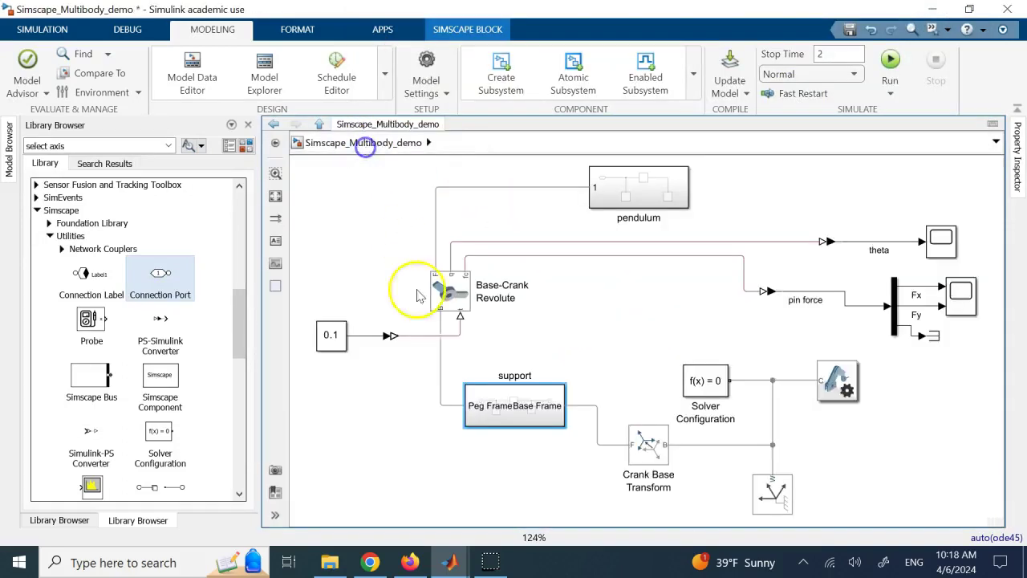
left_click(627, 196)
left_click(614, 289)
left_click(461, 297)
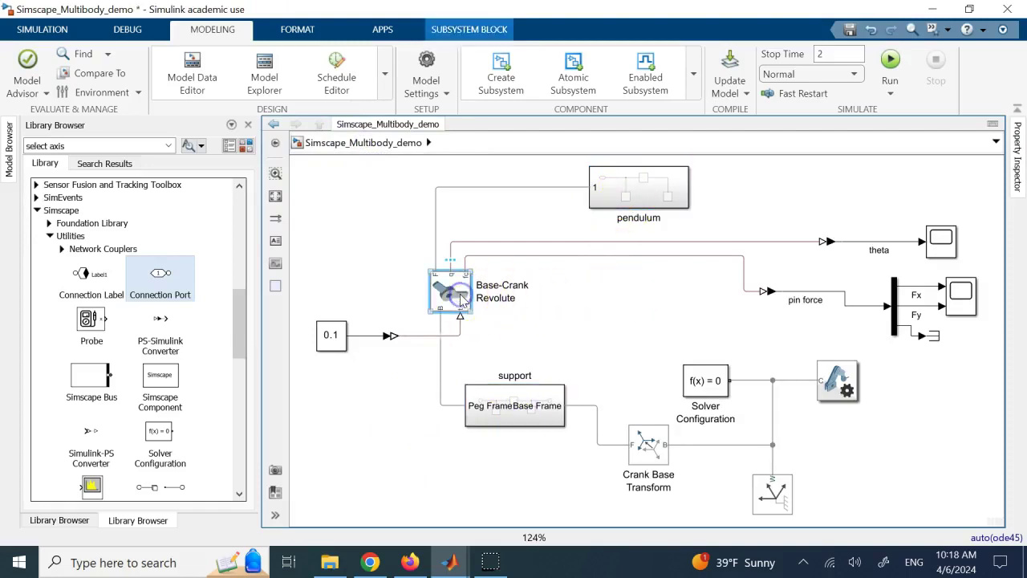
left_click(50, 236)
scroll(50, 247, "down", 2)
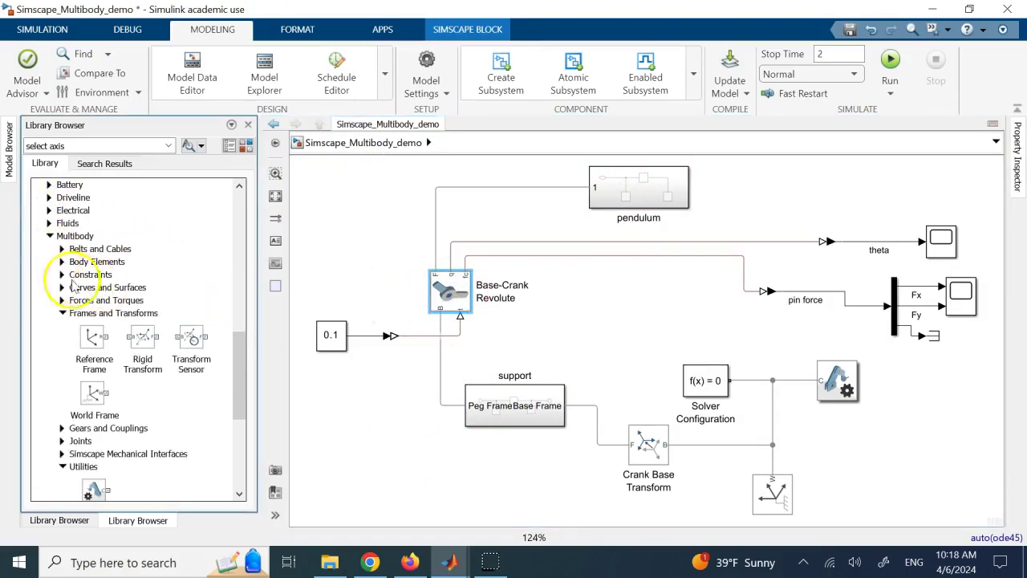
left_click(62, 313)
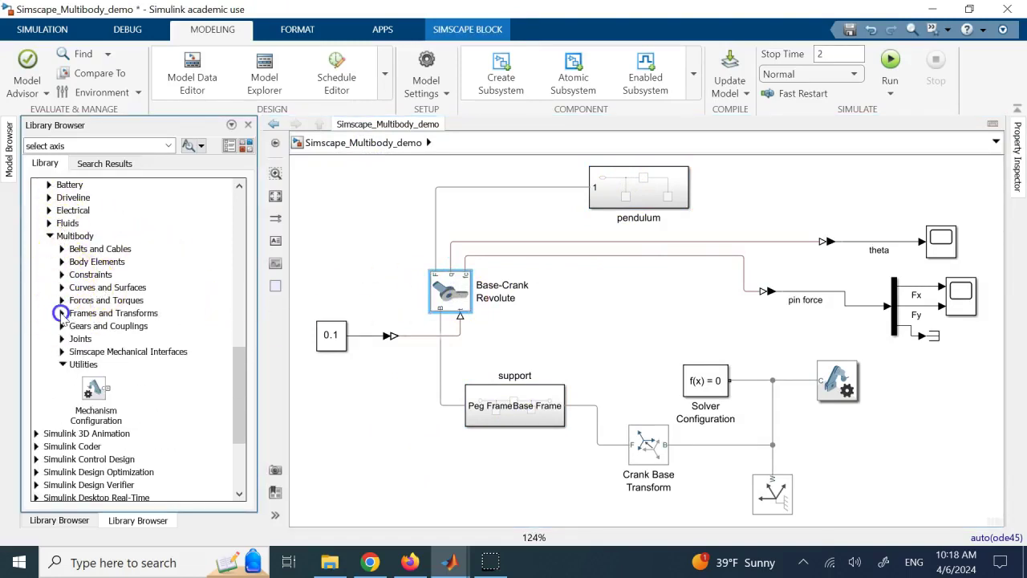
left_click(62, 364)
scroll(125, 297, "down", 2)
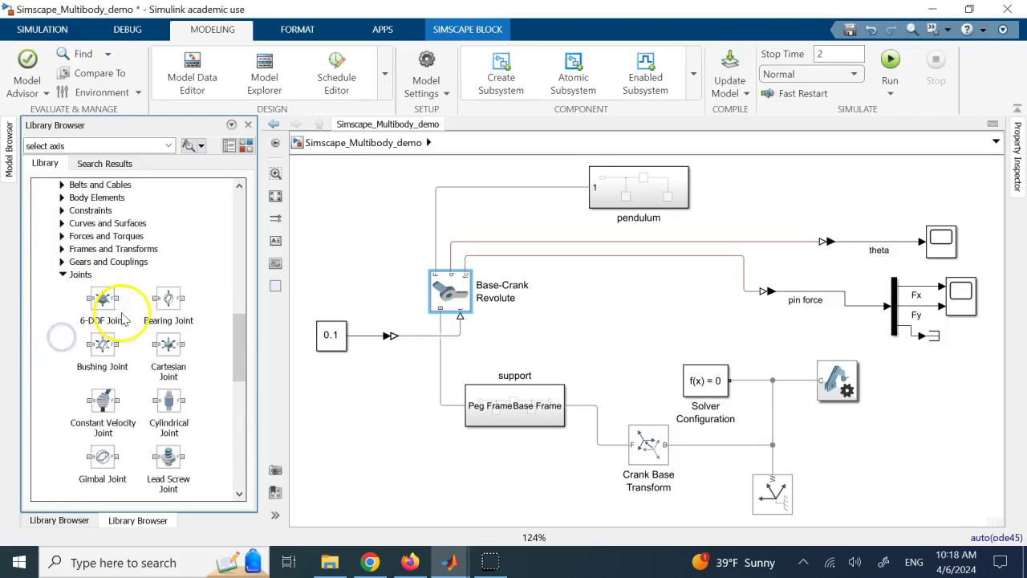
scroll(143, 296, "down", 7)
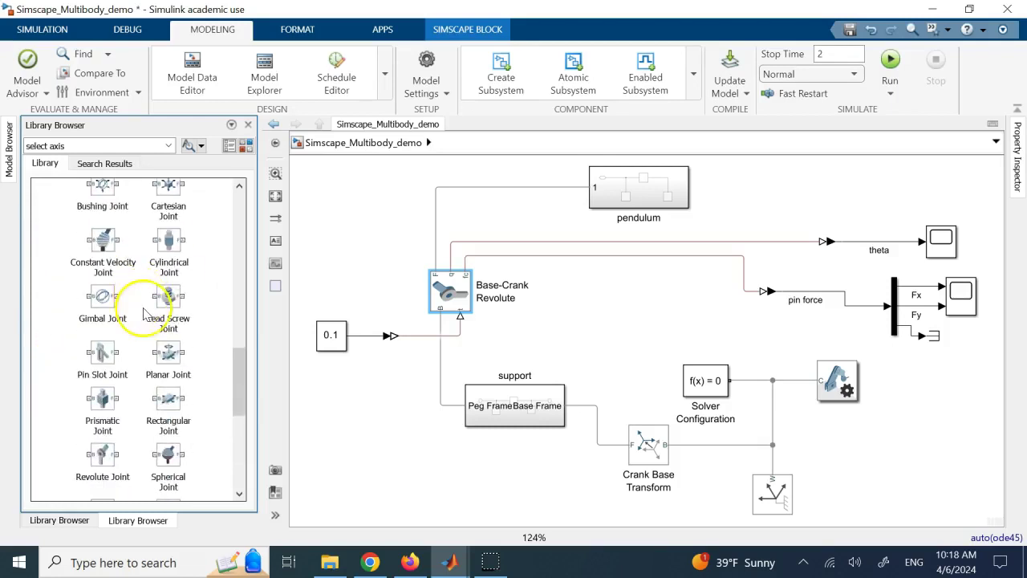
left_click(105, 401)
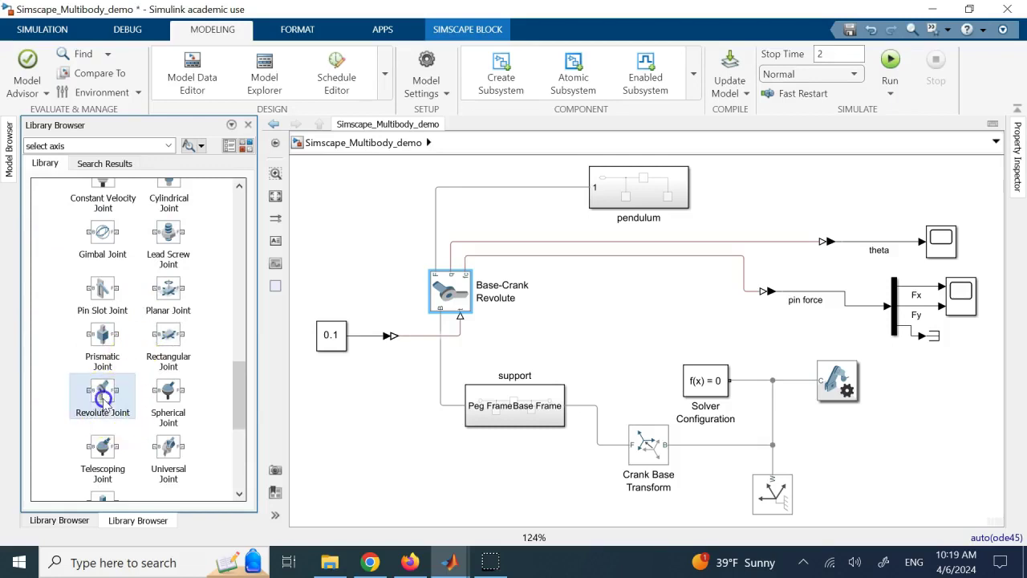
left_click_drag(105, 402, 356, 241)
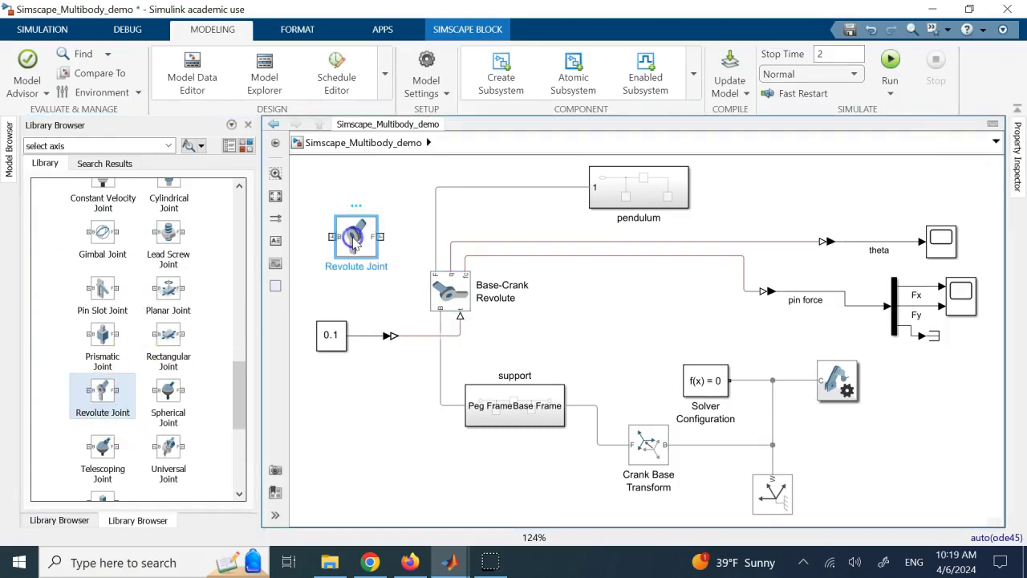
- Give the new Revolute Joint a 0 deg position target and review its limits options
double_click(357, 241)
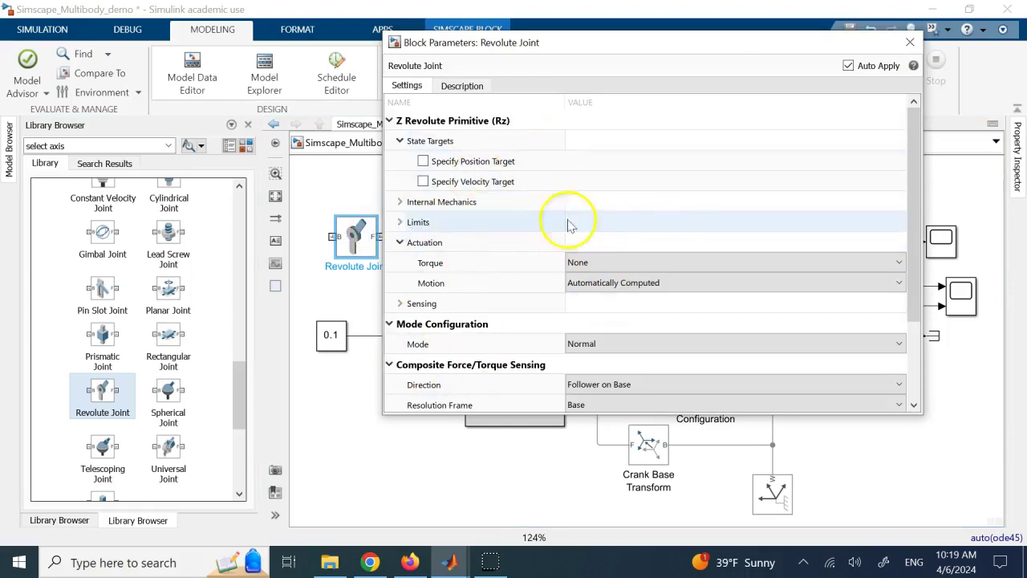
left_click(423, 161)
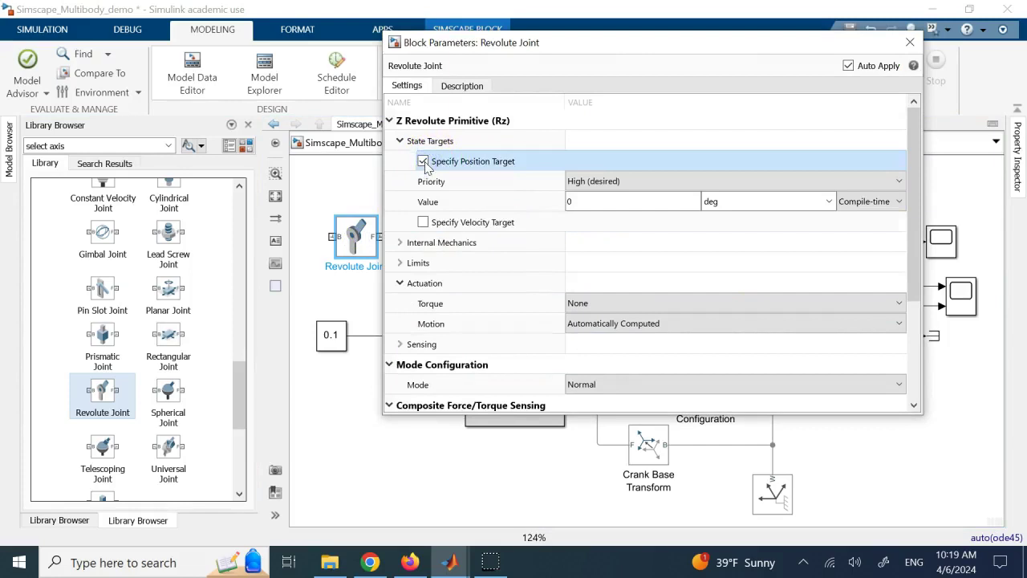
left_click(602, 207)
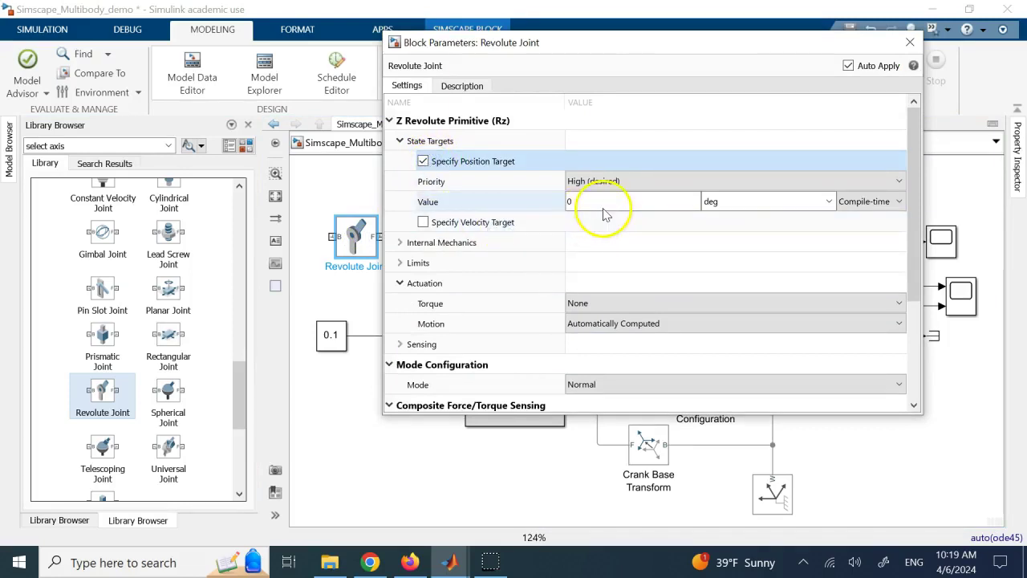
left_click(604, 203)
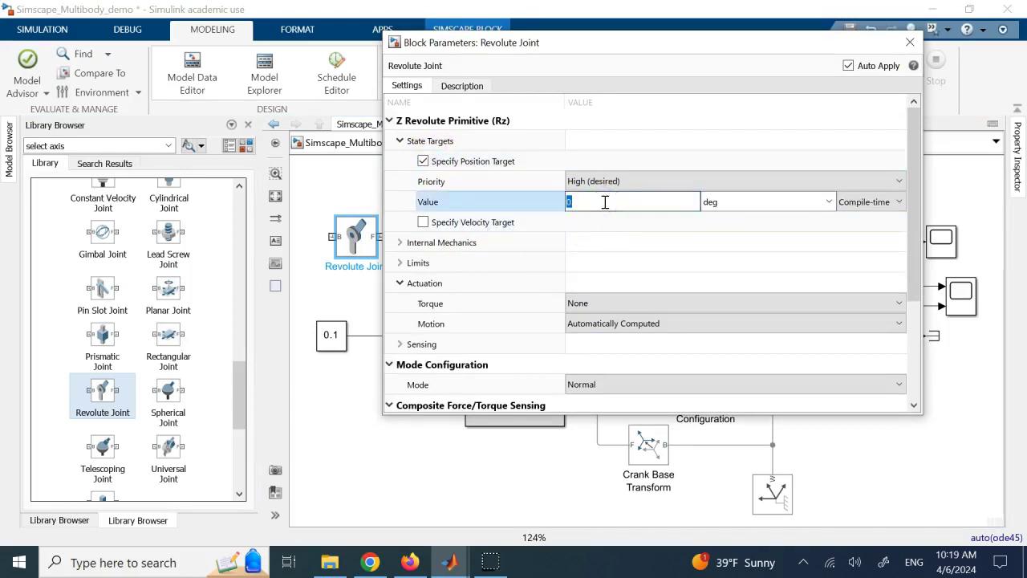
left_click(399, 263)
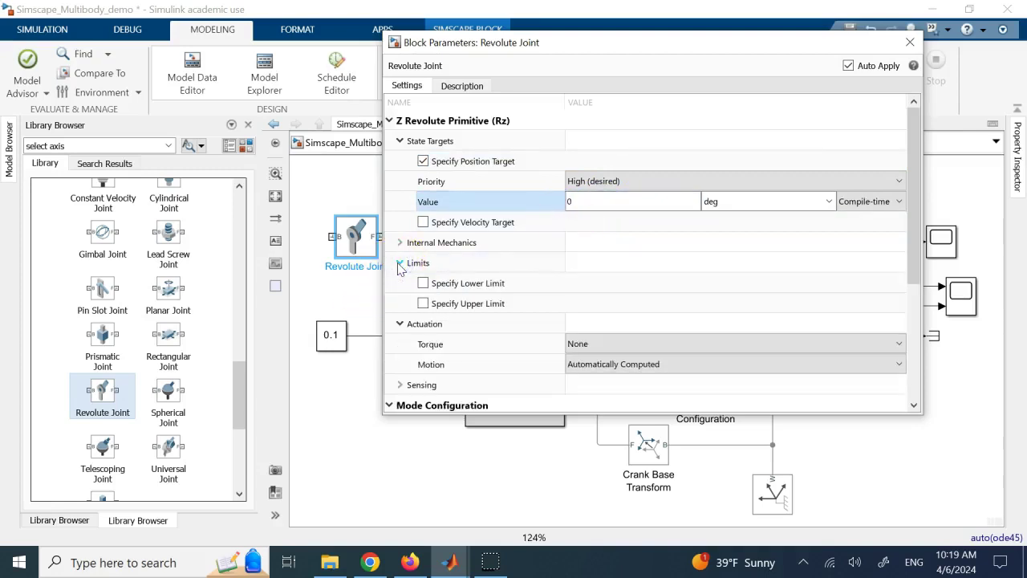
left_click(399, 264)
left_click(448, 268)
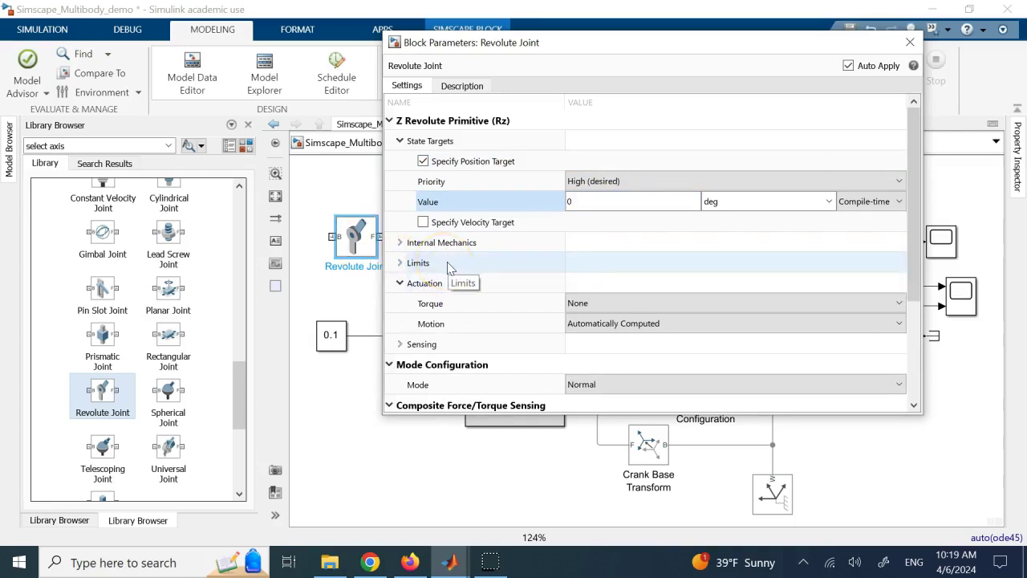
left_click(408, 289)
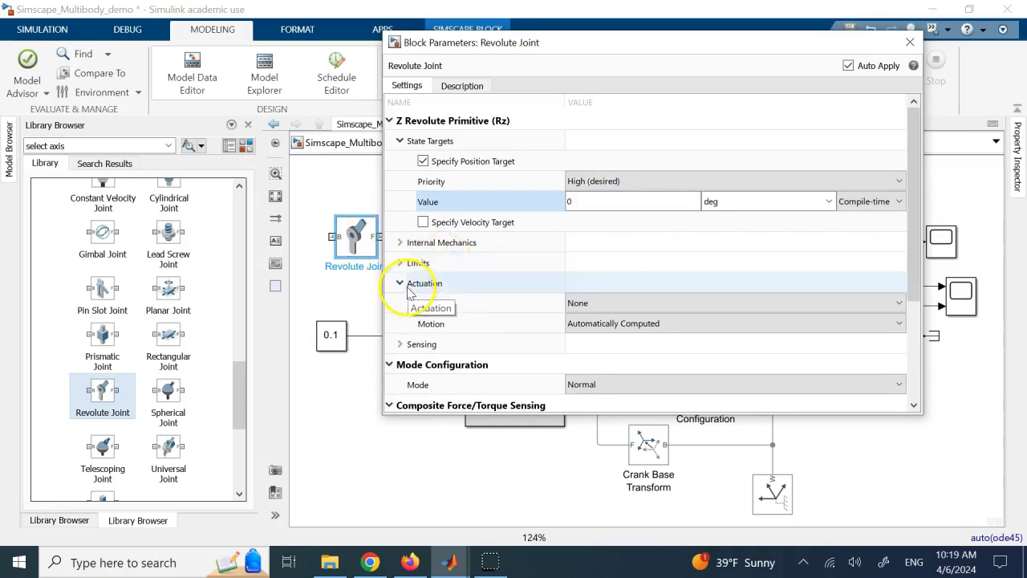
- Set torque actuation to Provided by Input and enable position sensing
left_click(613, 304)
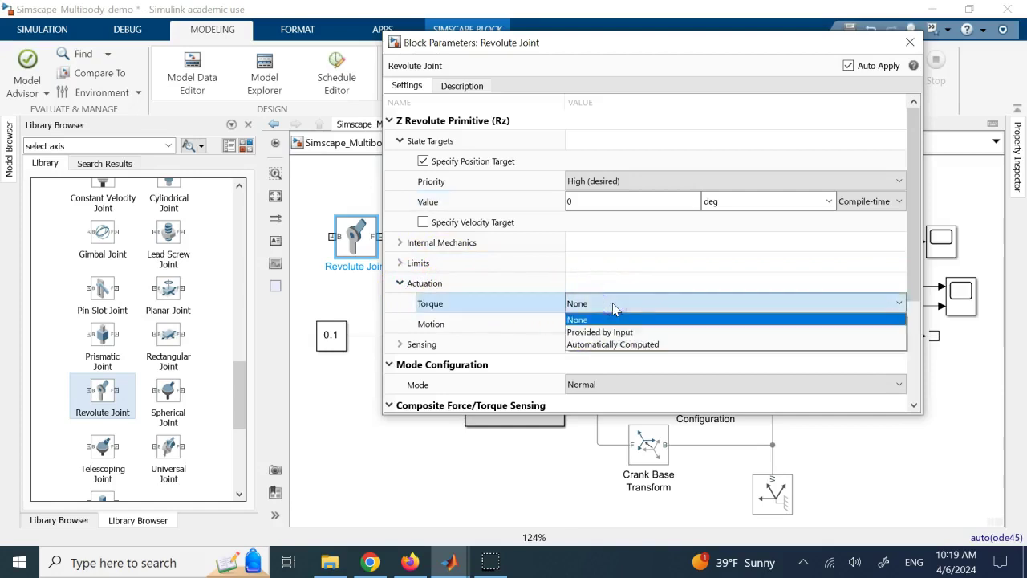
left_click(615, 330)
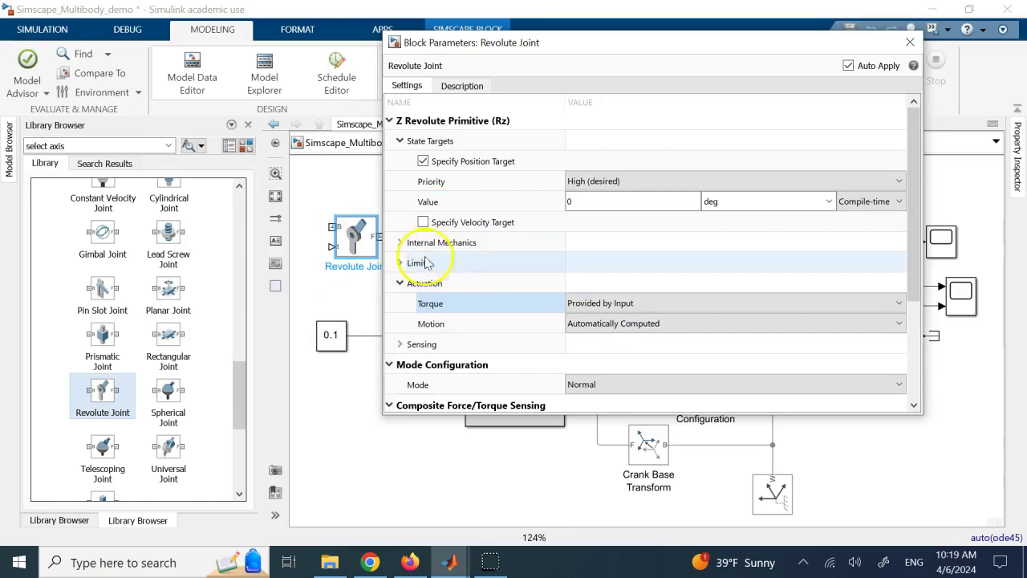
left_click_drag(917, 171, 649, 230)
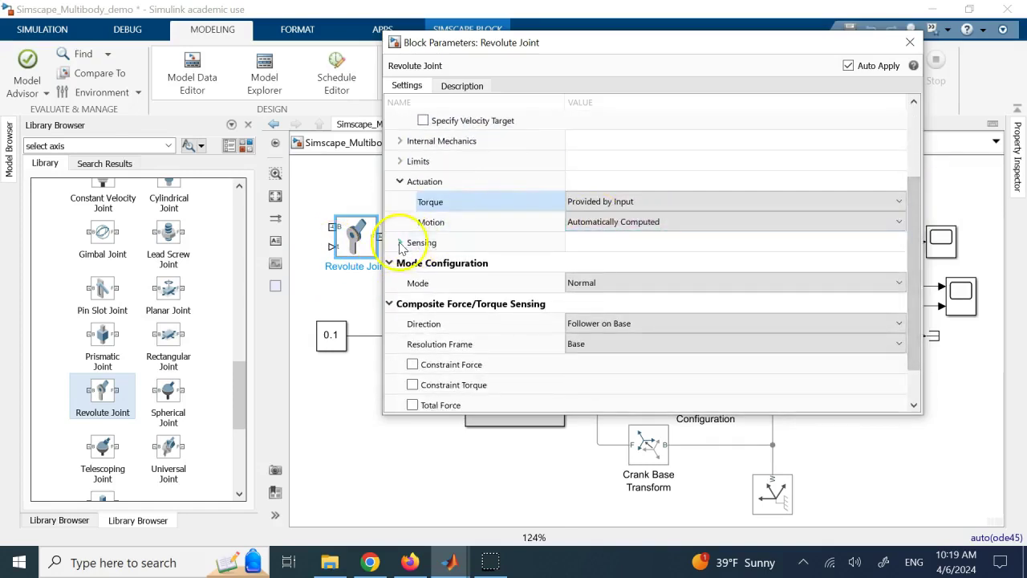
left_click(400, 243)
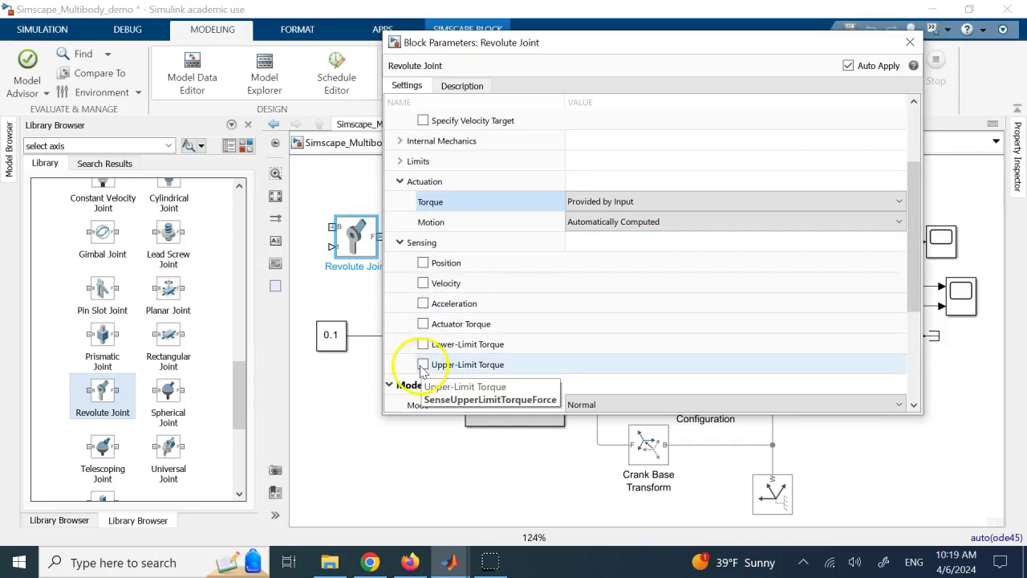
left_click(424, 265)
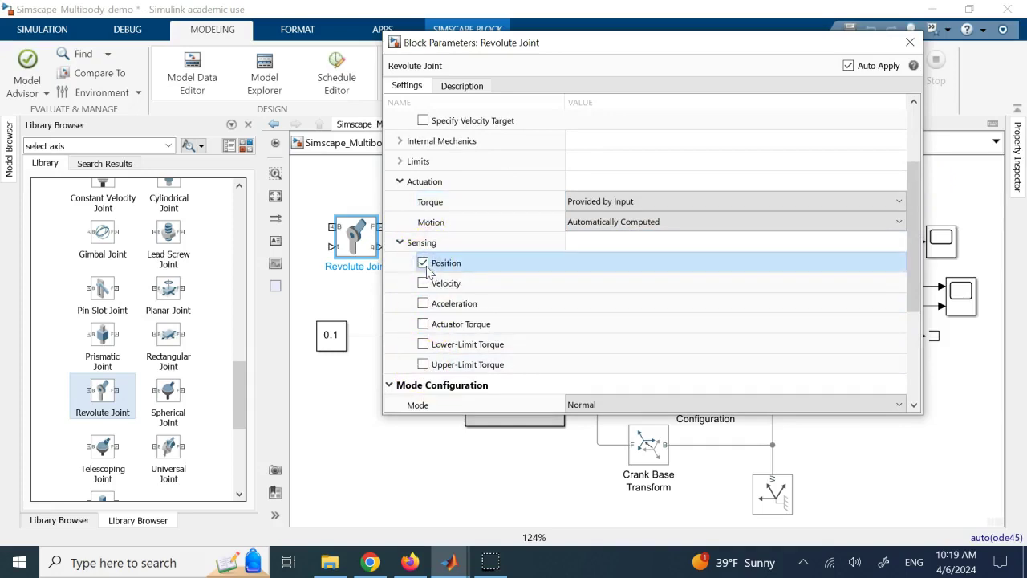
left_click(910, 42)
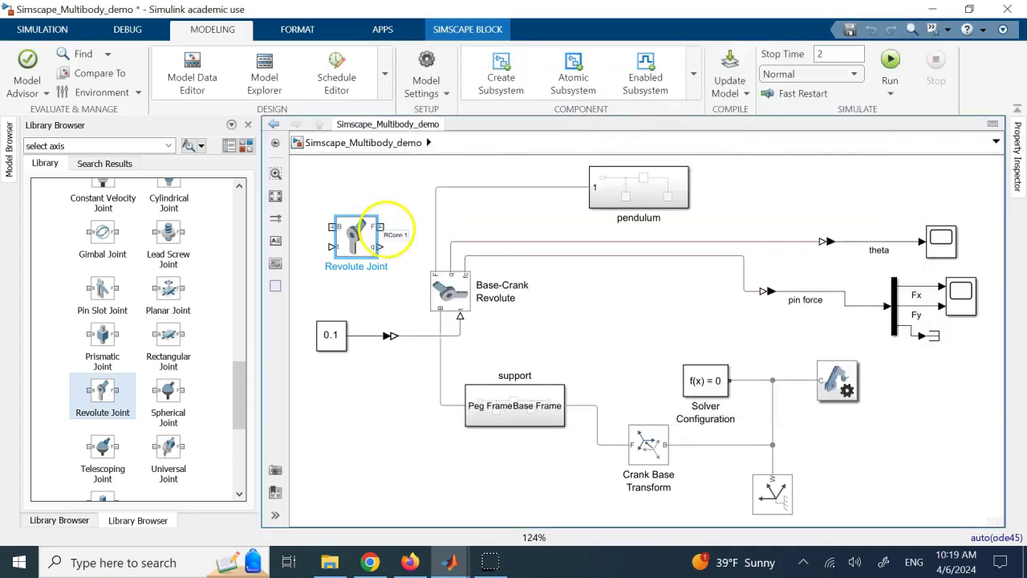
- Delete the trial Revolute Joint along with its connection lines
left_click_drag(379, 246, 425, 246)
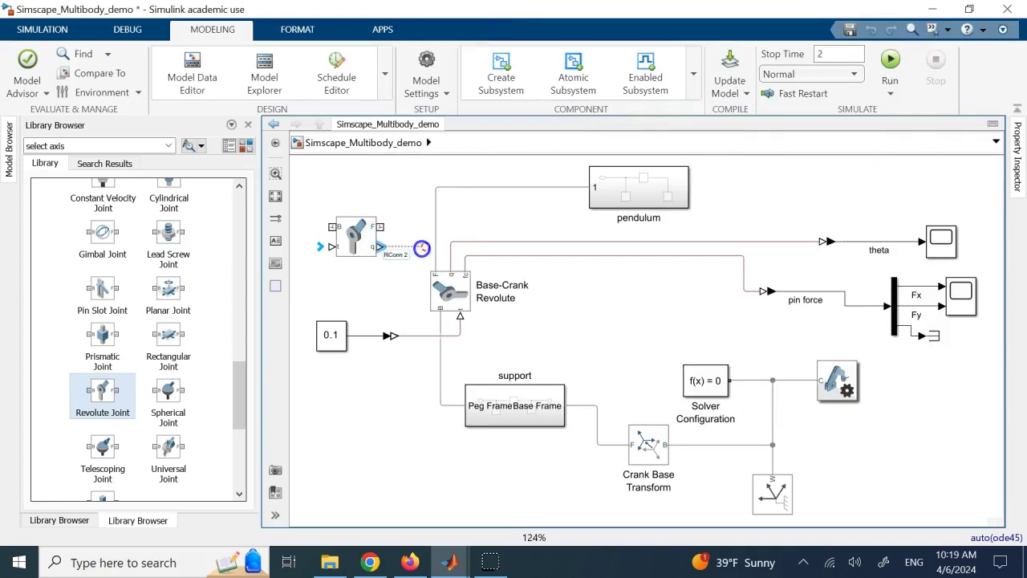
left_click(331, 251)
left_click_drag(311, 255, 308, 268)
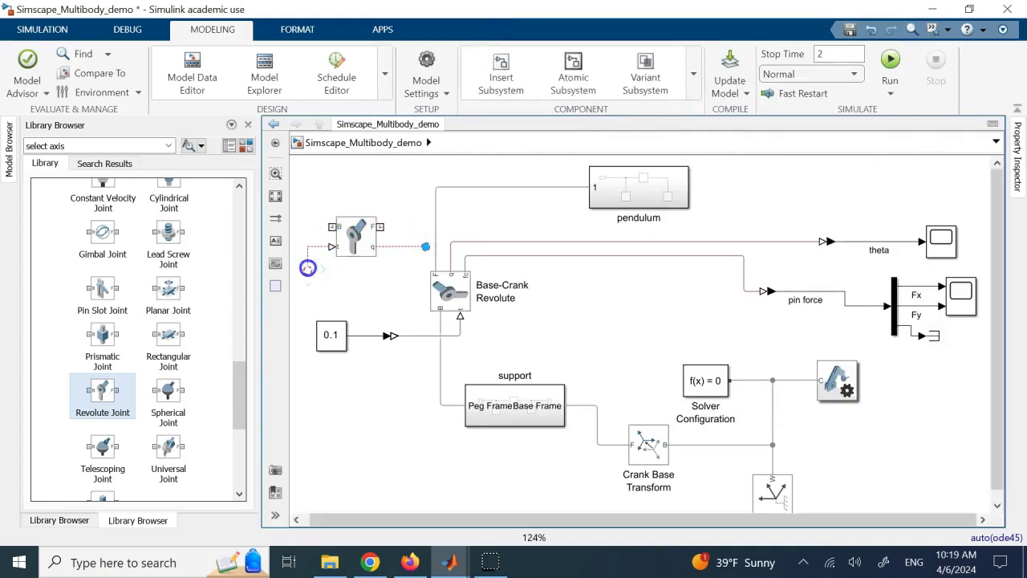
left_click_drag(296, 199, 392, 280)
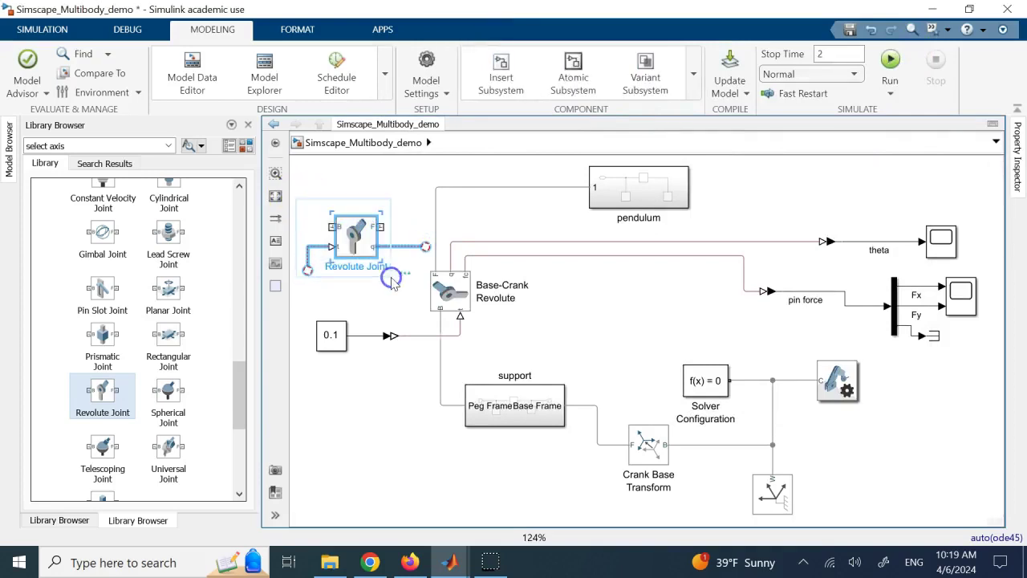
key("Delete")
- Review Base-Crank Revolute's 60 deg target, input torque, position and constraint-force sensing
double_click(454, 298)
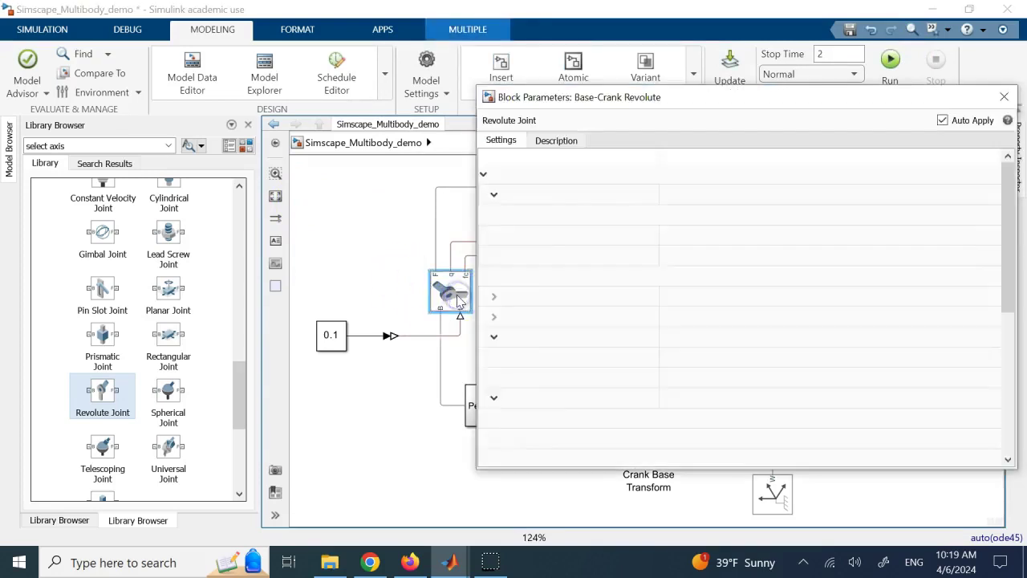
left_click(700, 260)
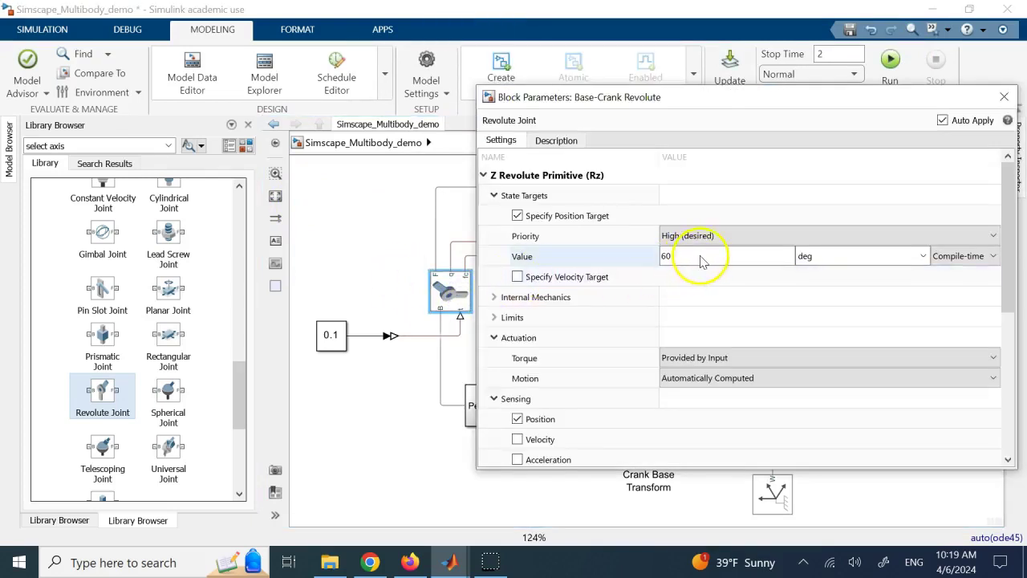
double_click(703, 256)
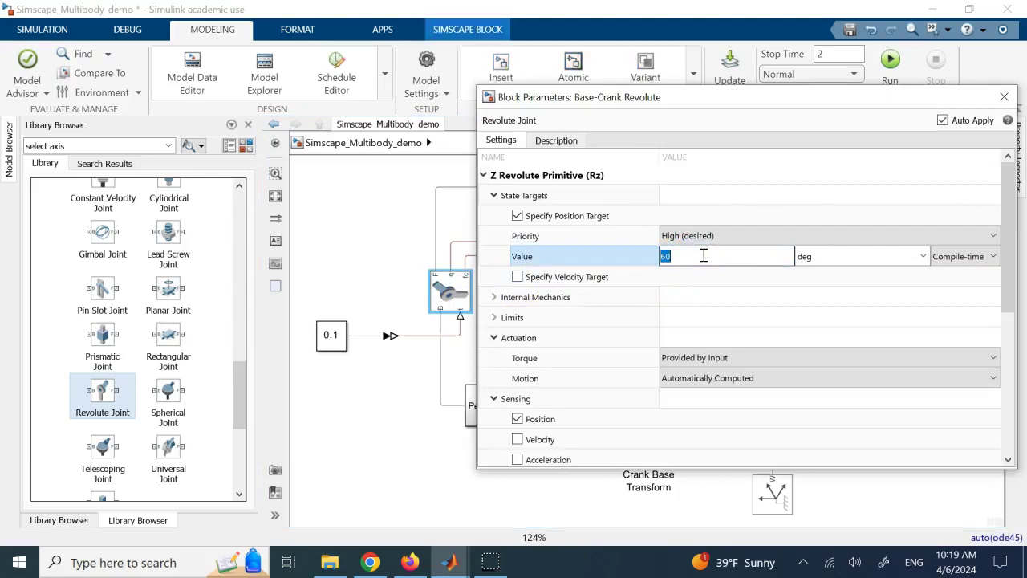
left_click(689, 373)
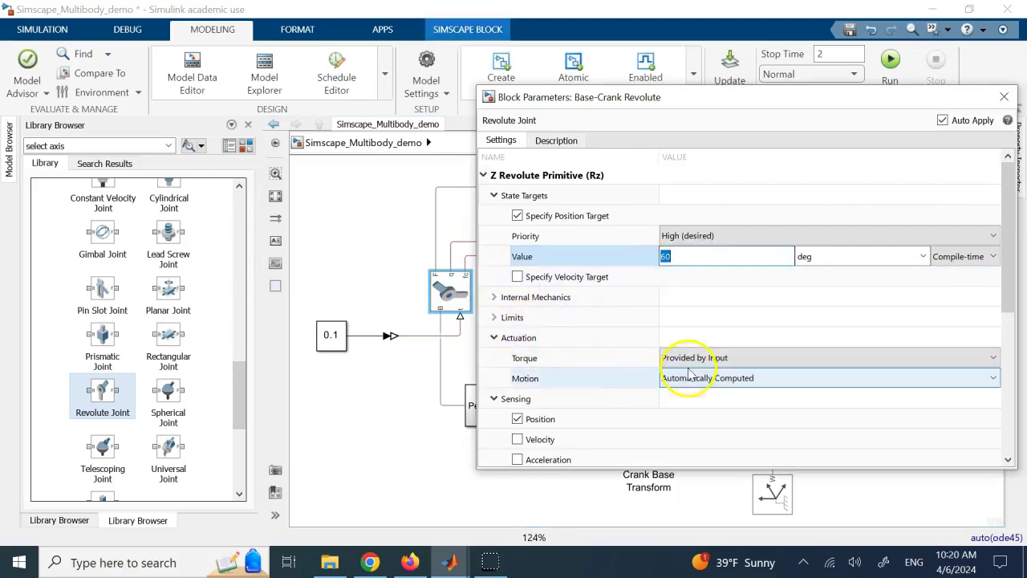
left_click(704, 363)
scroll(682, 382, "down", 2)
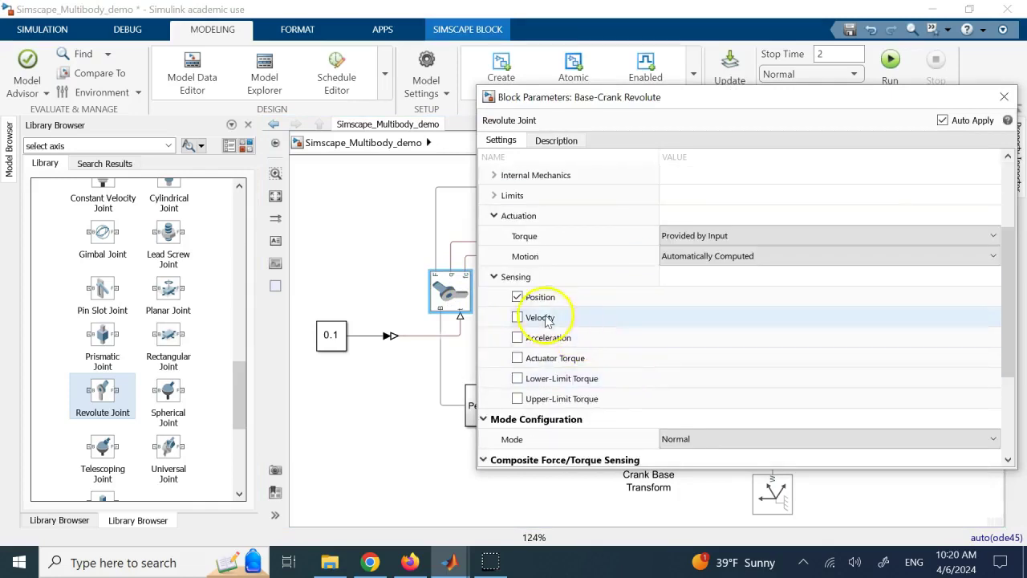
scroll(542, 303, "down", 1)
scroll(541, 303, "down", 1)
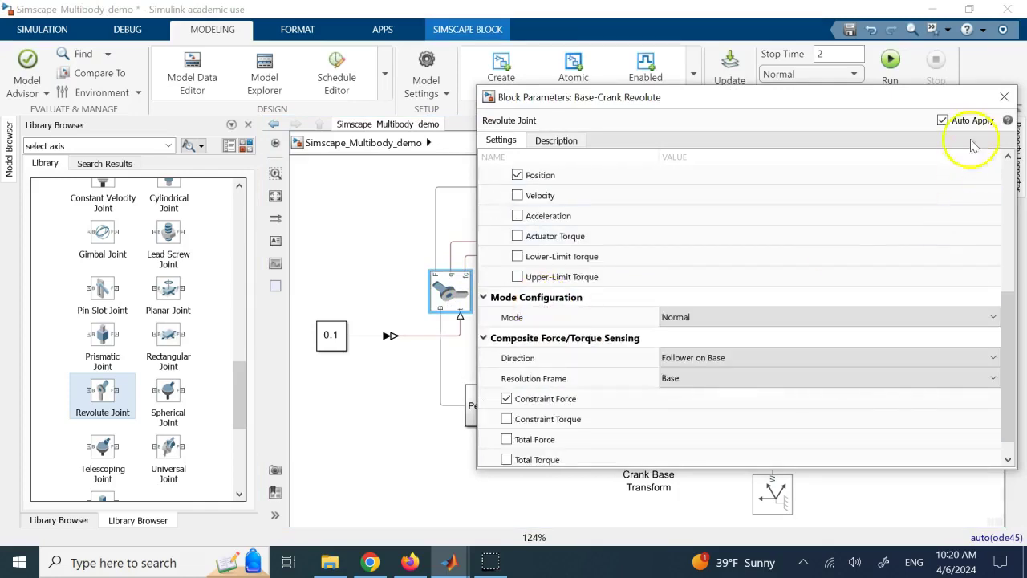
left_click(1001, 97)
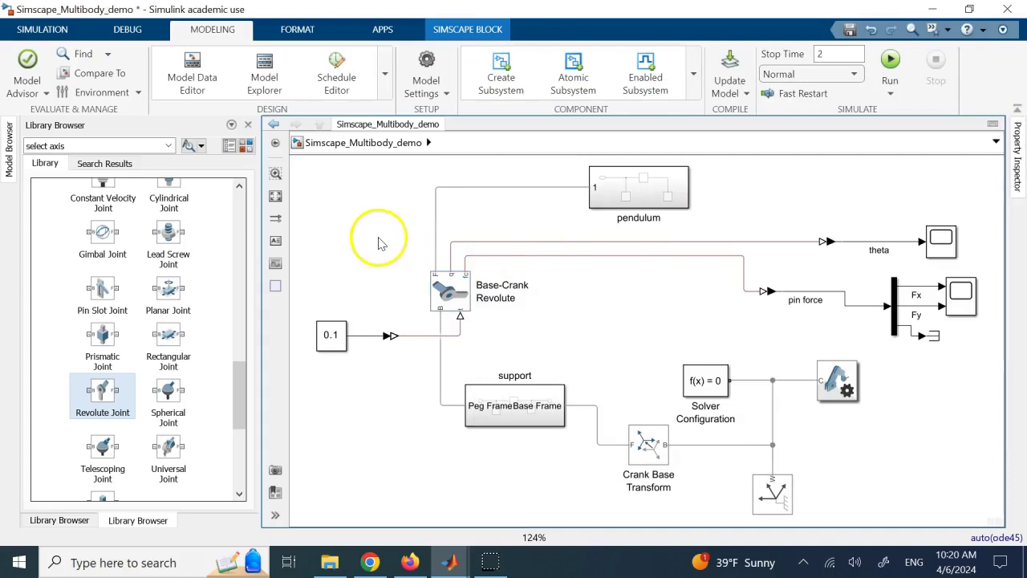
left_click(458, 299)
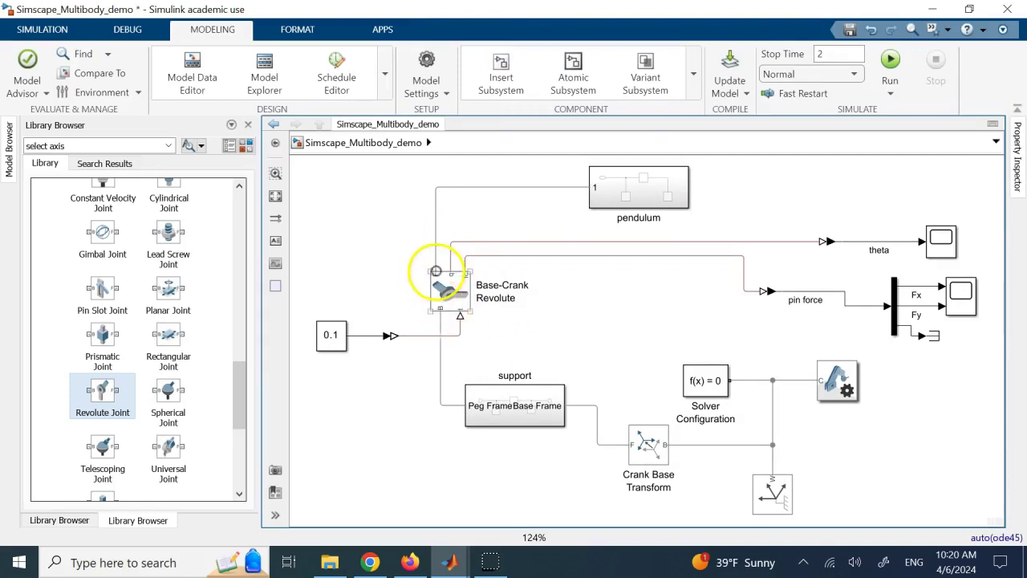
left_click_drag(97, 390, 355, 230)
left_click(340, 232)
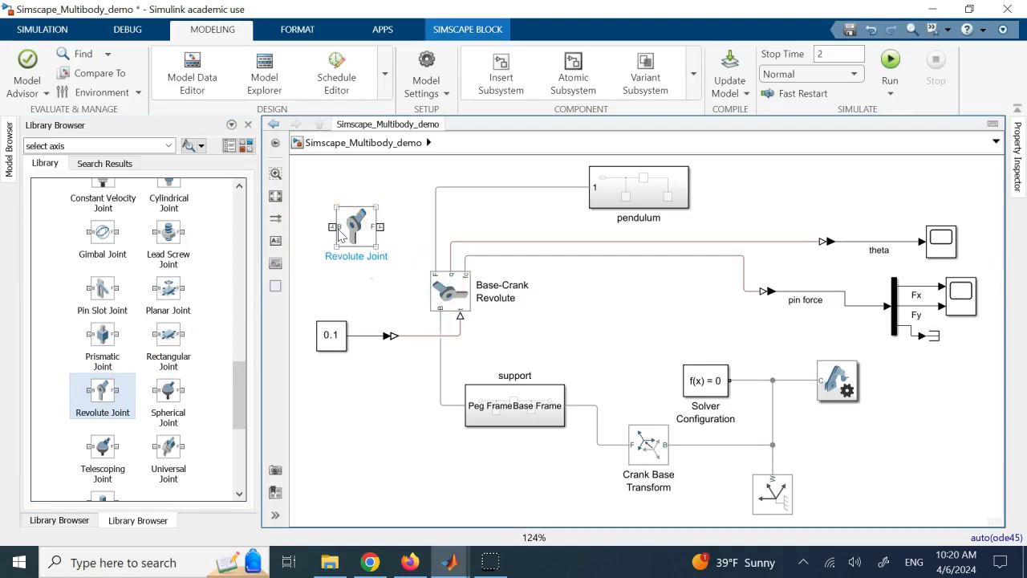
left_click(377, 230)
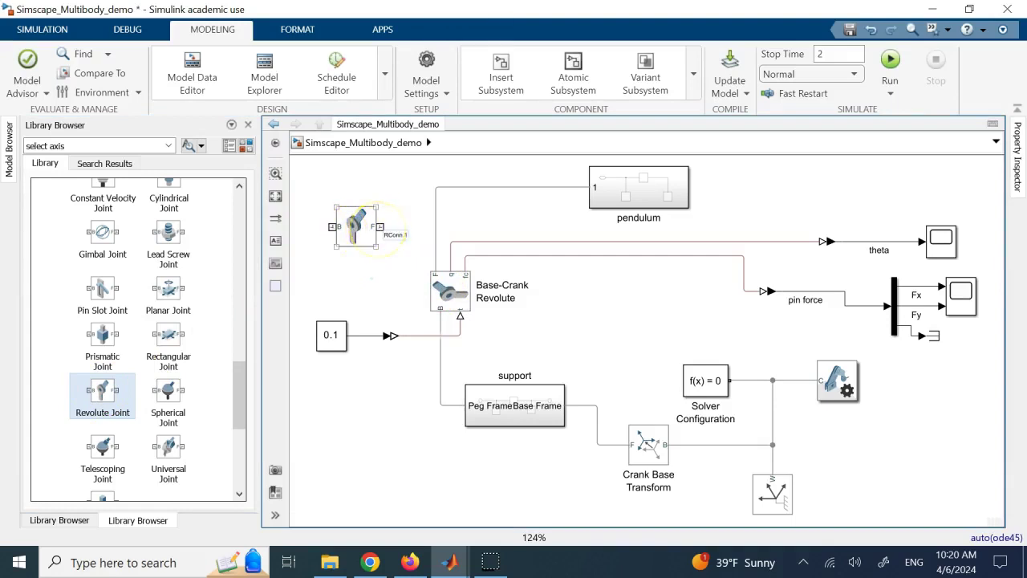
left_click(343, 233)
left_click(440, 295)
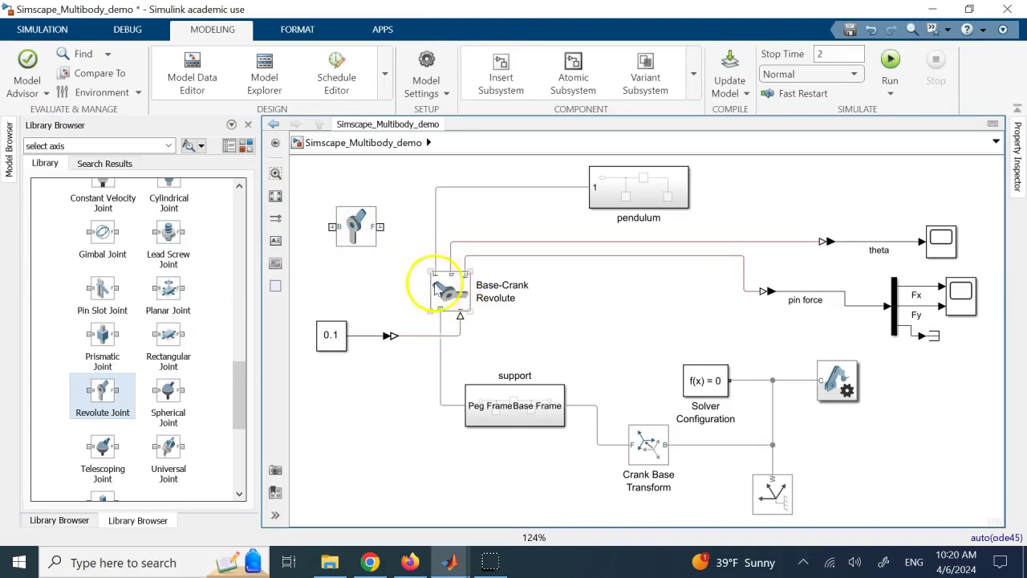
left_click(538, 416)
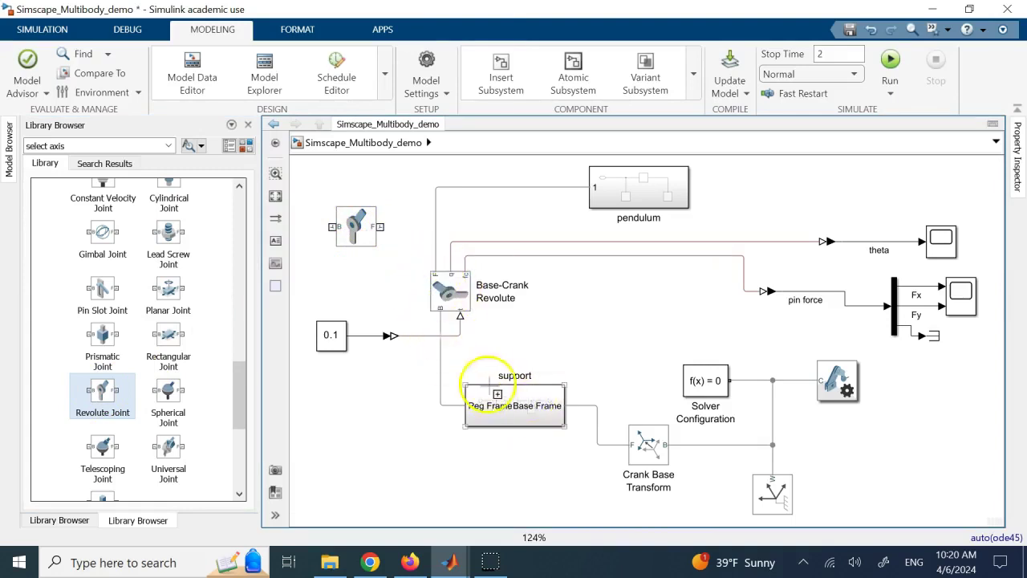
left_click(434, 264)
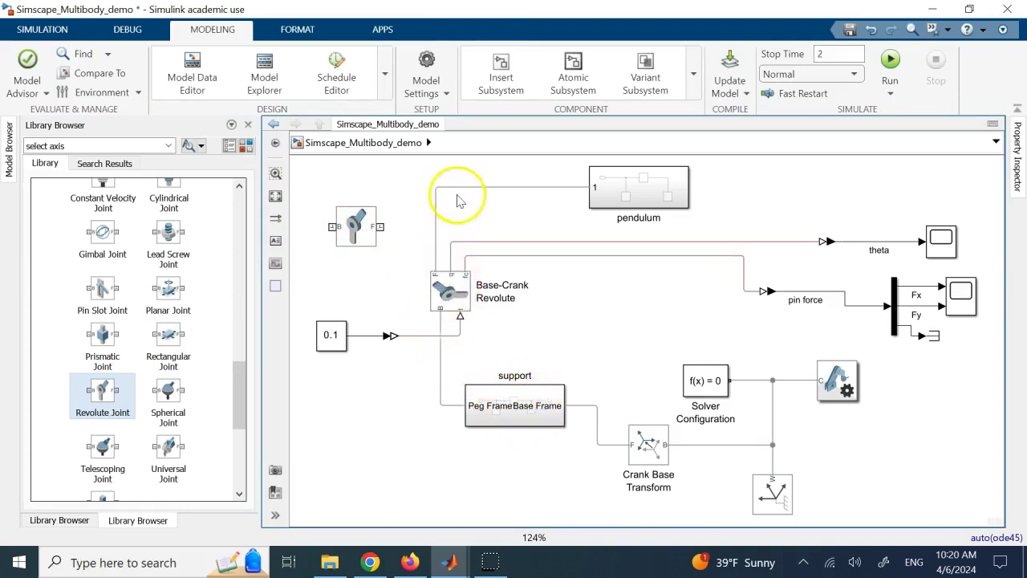
left_click(634, 197)
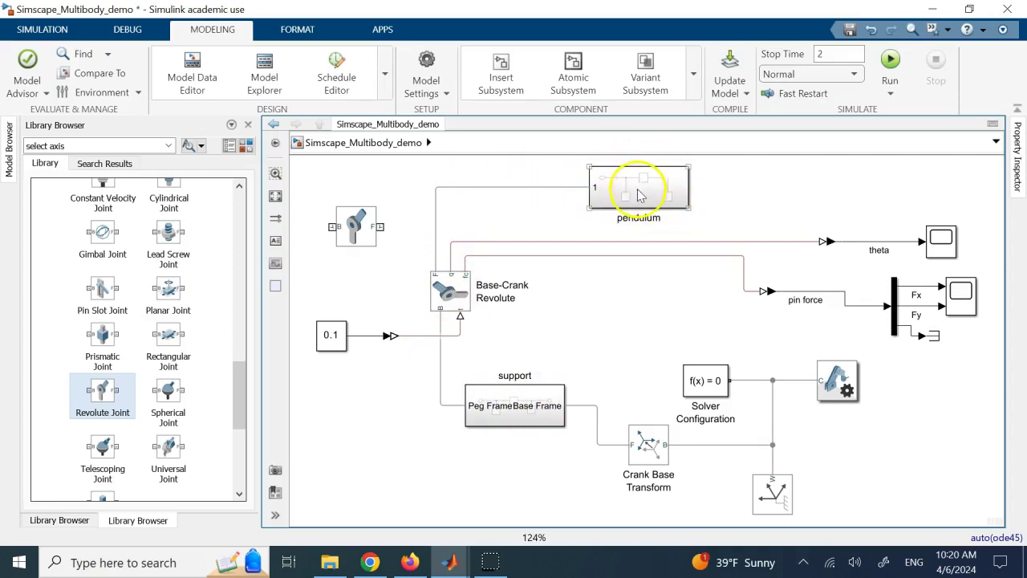
left_click(440, 308)
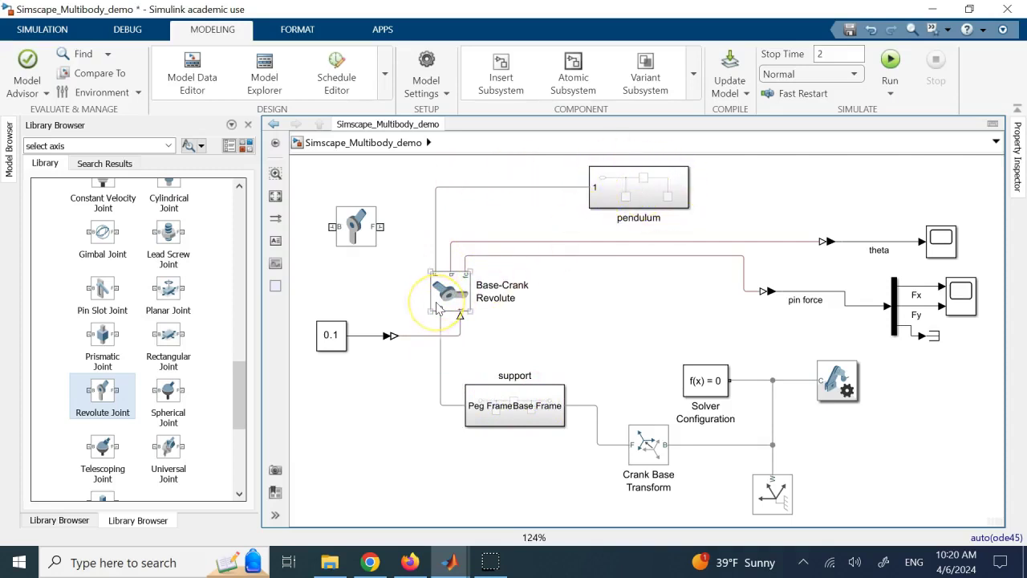
left_click(353, 227)
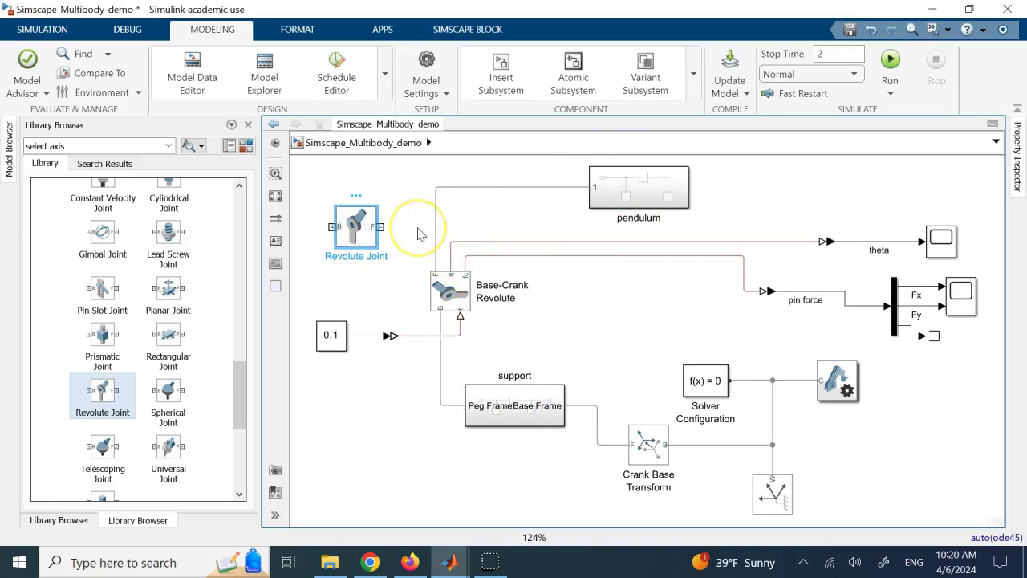
key("ctrl+r")
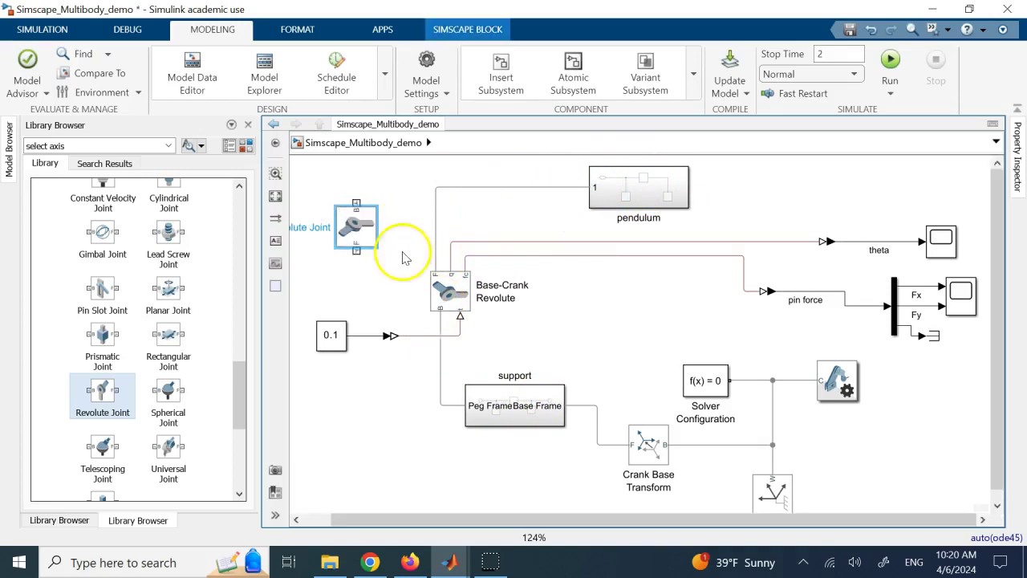
left_click(356, 223)
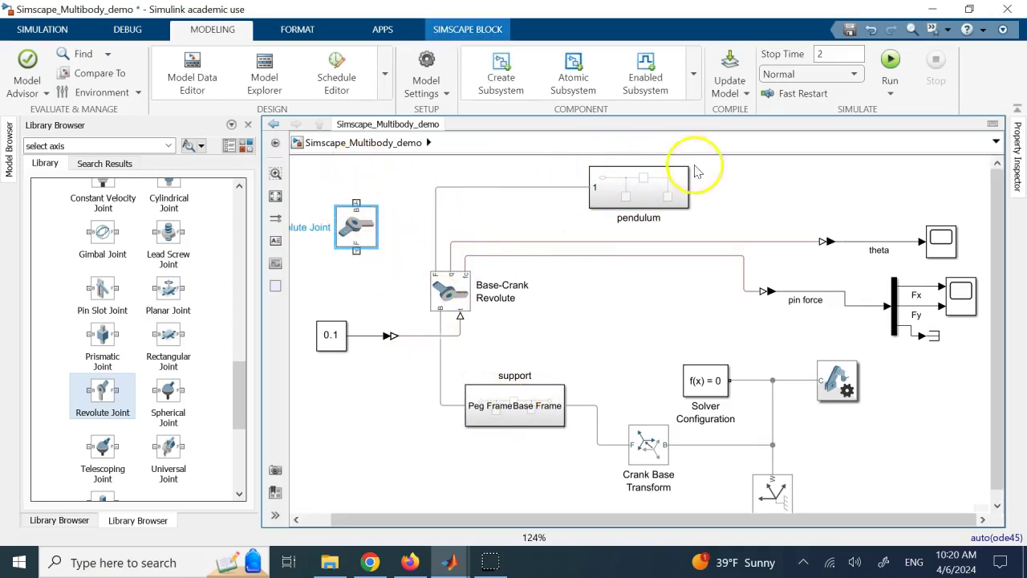
left_click_drag(394, 180, 343, 267)
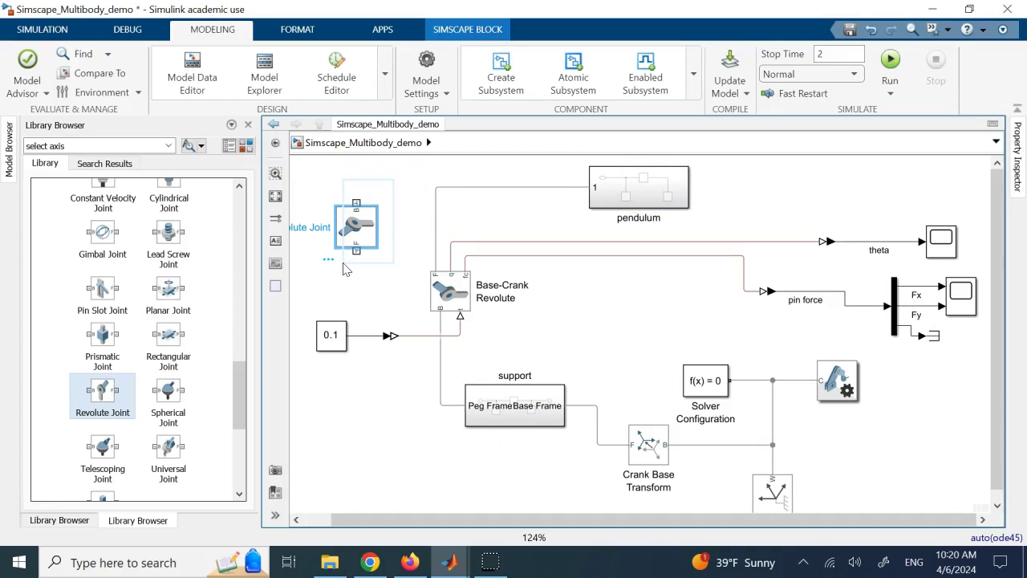
key("Delete")
left_click(347, 269)
left_click(628, 299)
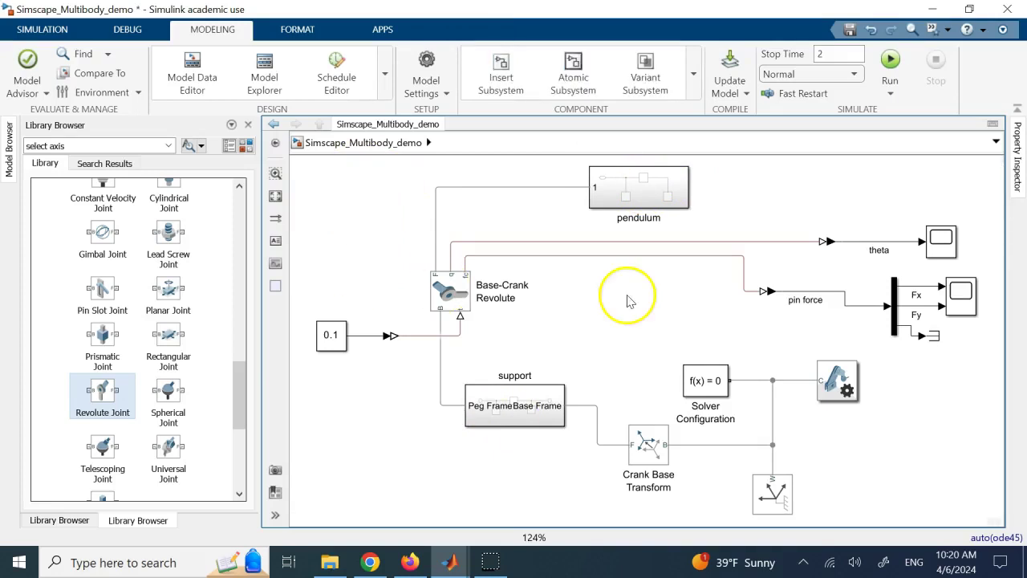
- Connect the 0.1 constant's output signal to the Base-Crank Revolute joint's torque input
left_click(340, 355)
left_click(375, 375)
left_click(340, 337)
left_click(361, 337)
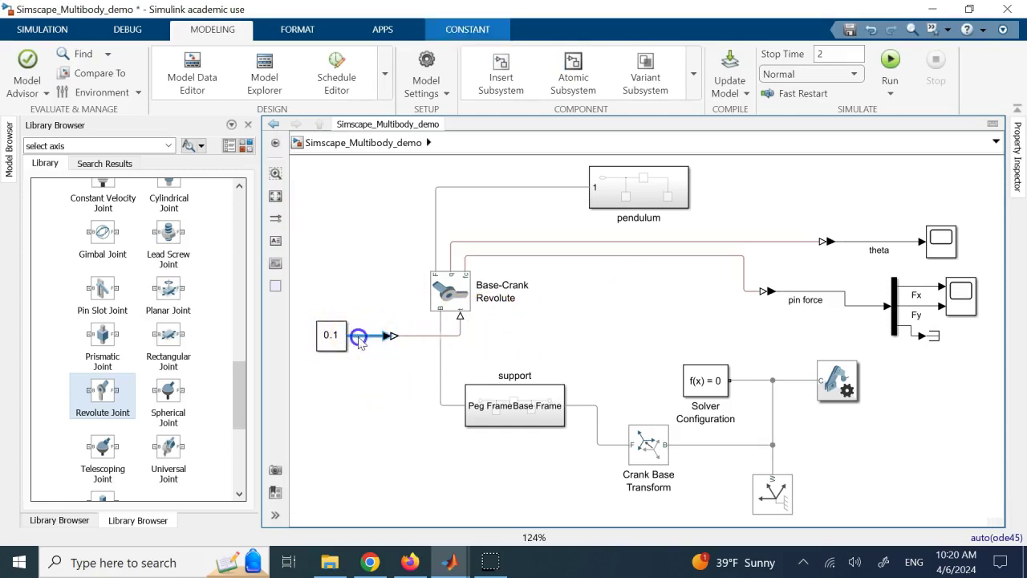
left_click_drag(451, 341, 447, 334)
left_click(404, 369)
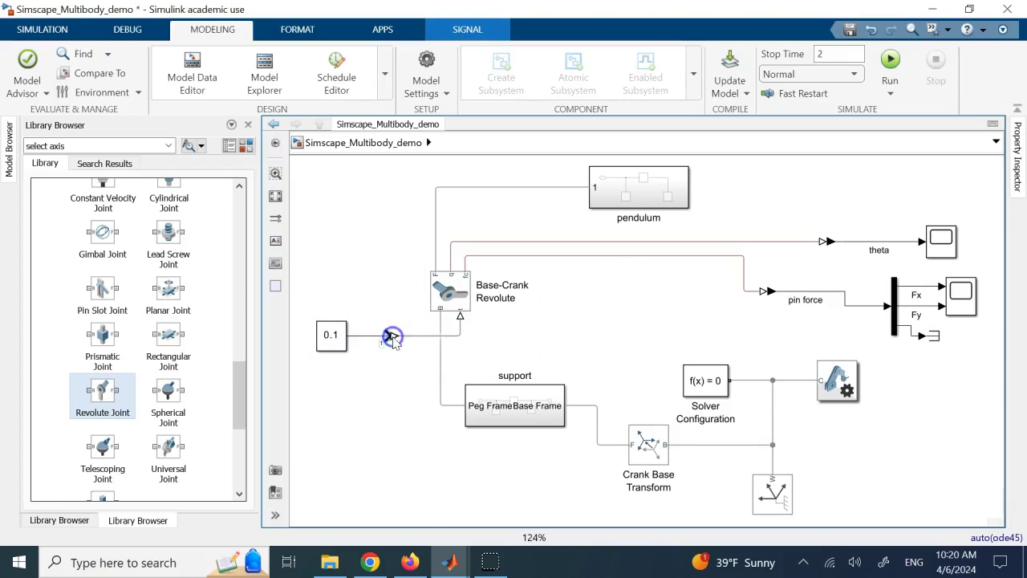
left_click(402, 375)
- Collapse the Multibody Joints and Utilities groups and expand Simscape Utilities to list the converter blocks
scroll(80, 294, "up", 5)
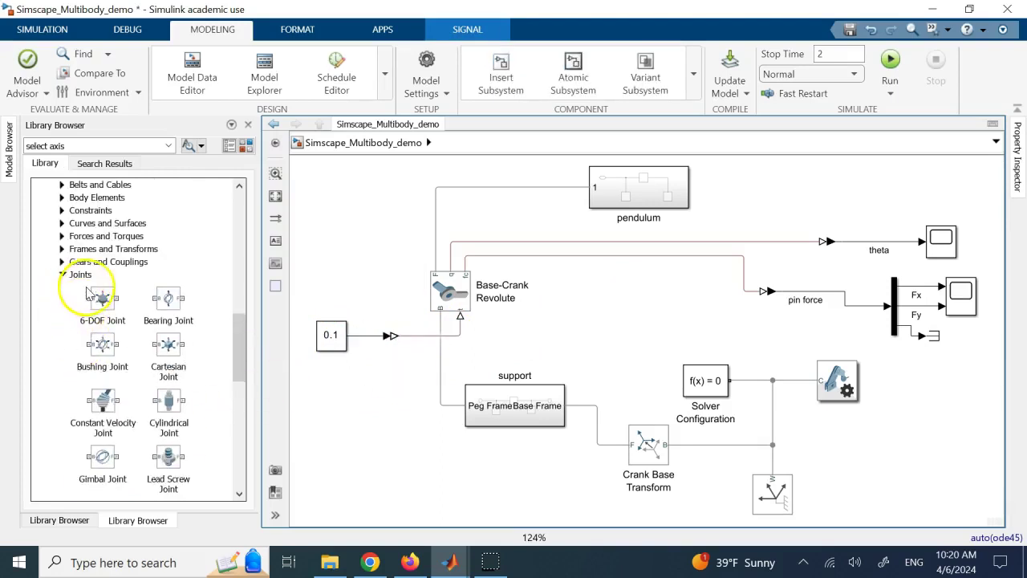
left_click(62, 274)
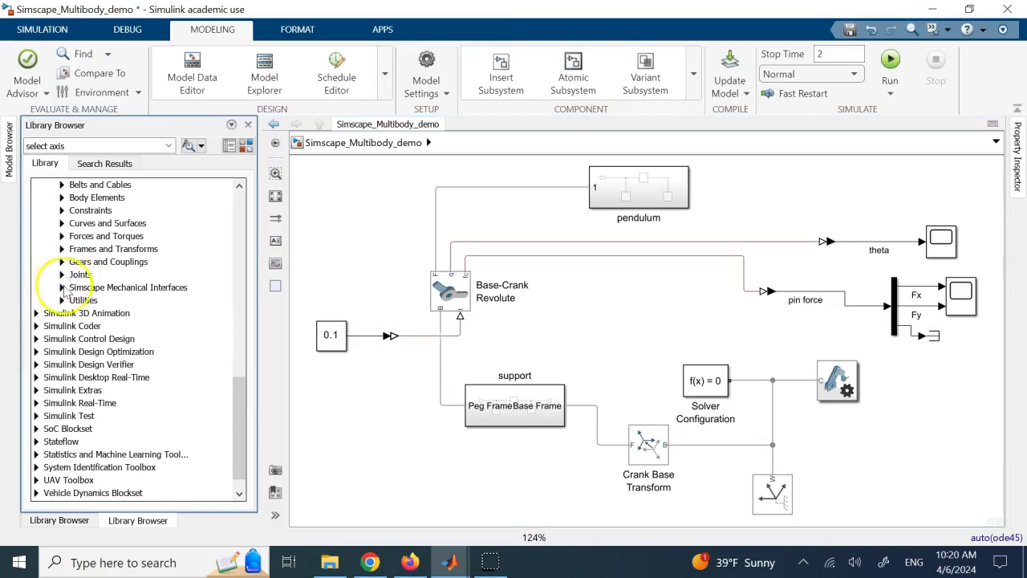
left_click(61, 300)
left_click(62, 300)
scroll(62, 299, "up", 3)
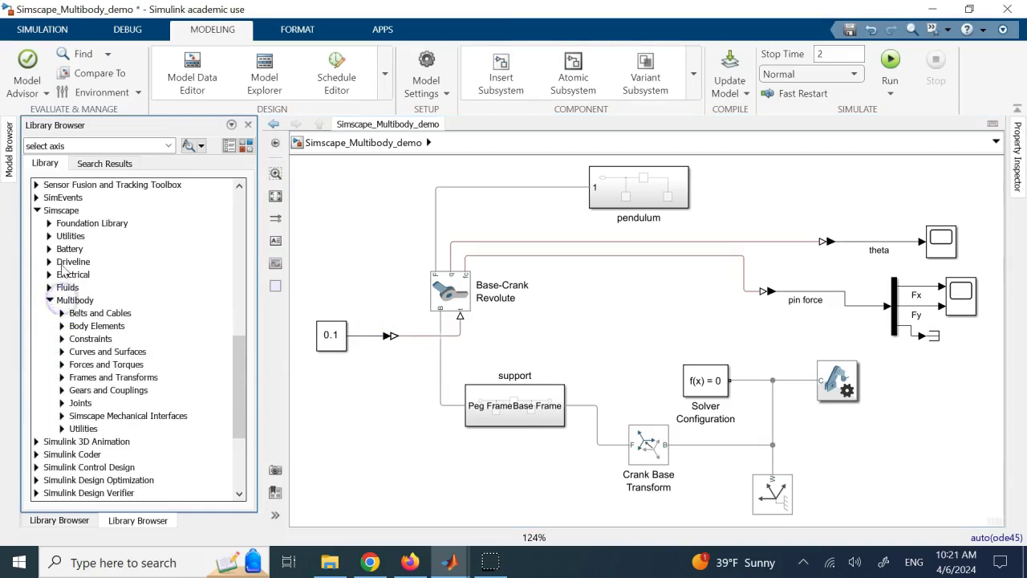
left_click(49, 236)
scroll(137, 265, "down", 1)
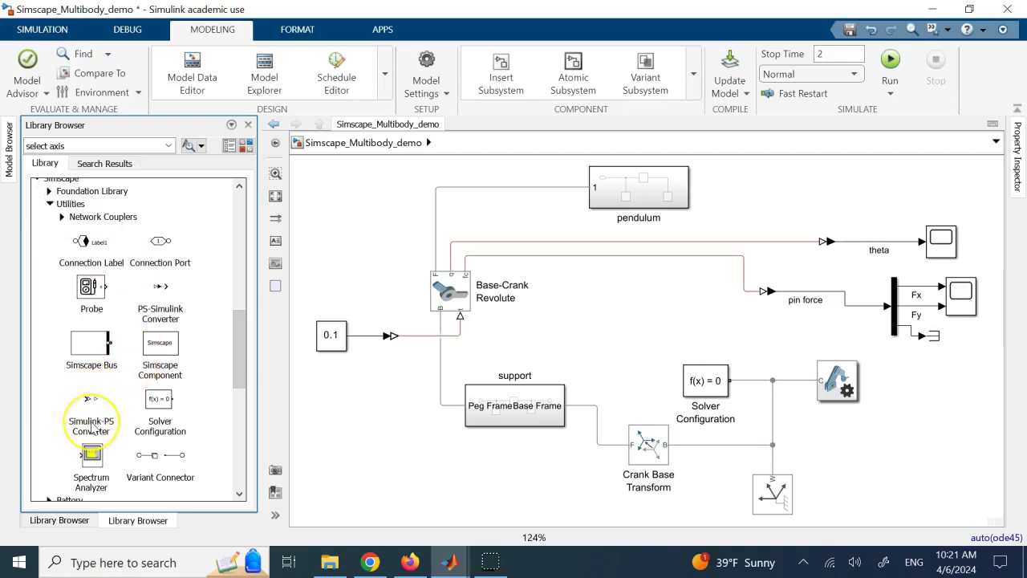
mouse_move(92, 431)
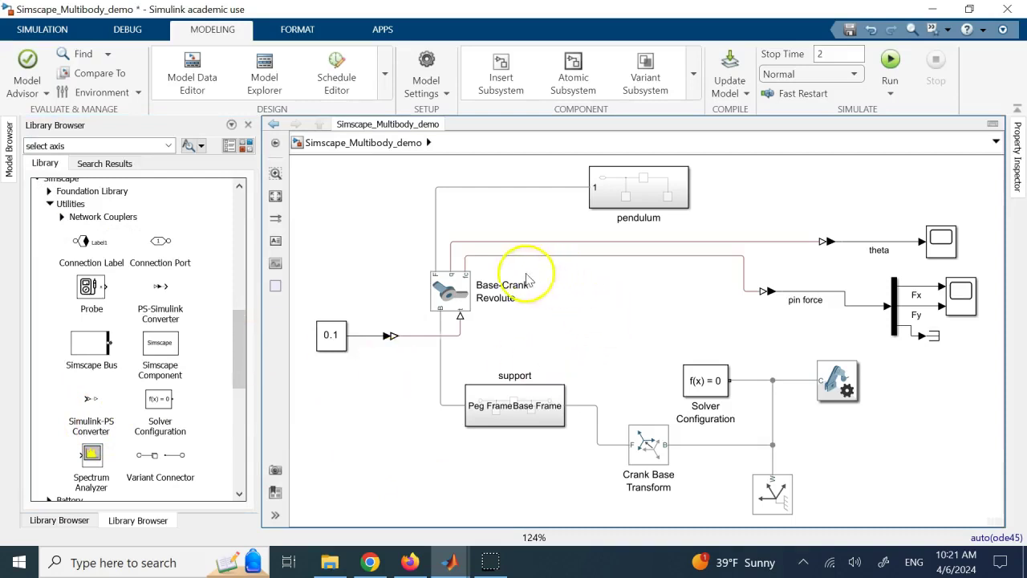
left_click(479, 242)
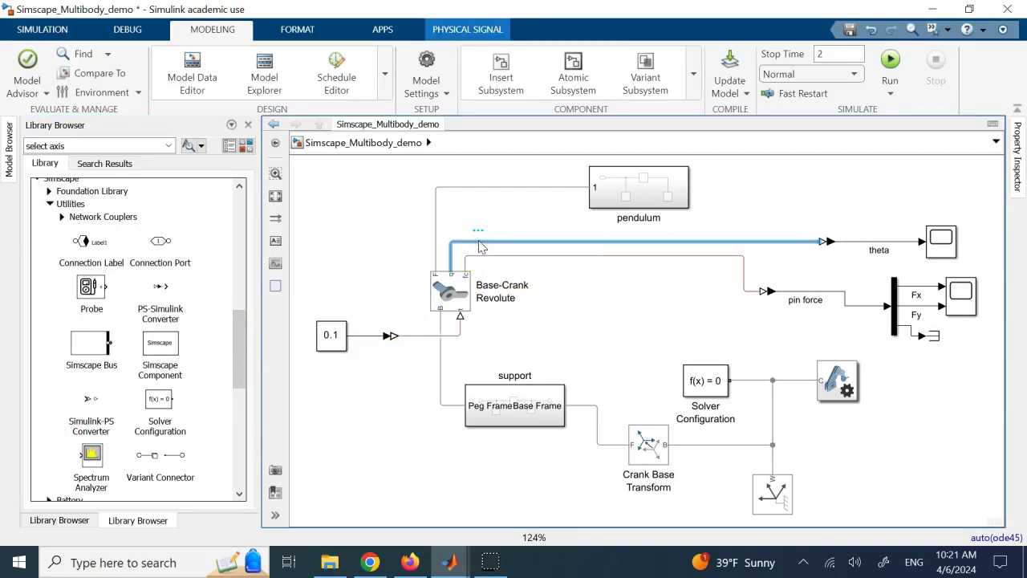
left_click(890, 243)
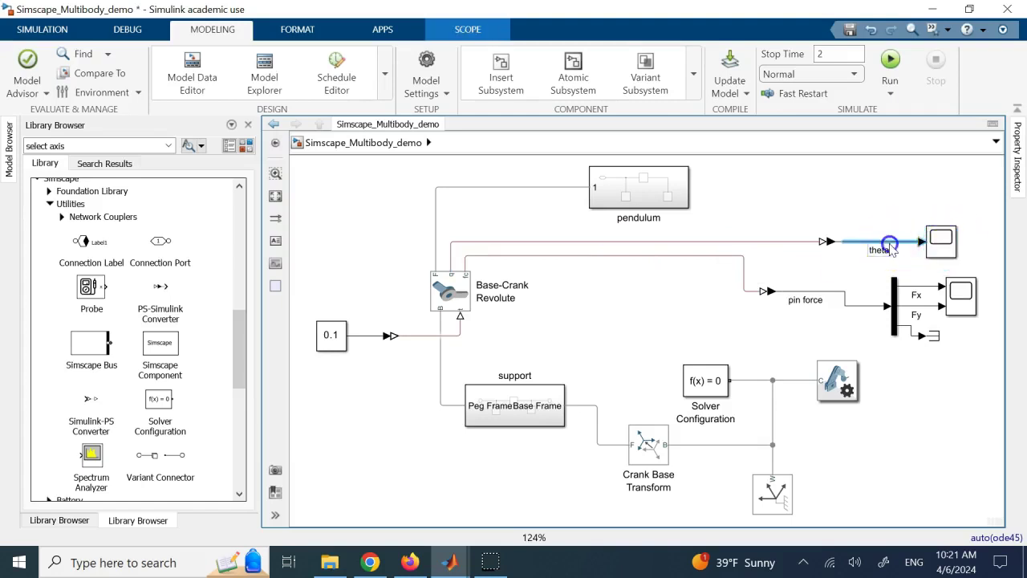
left_click(849, 241)
left_click(860, 243)
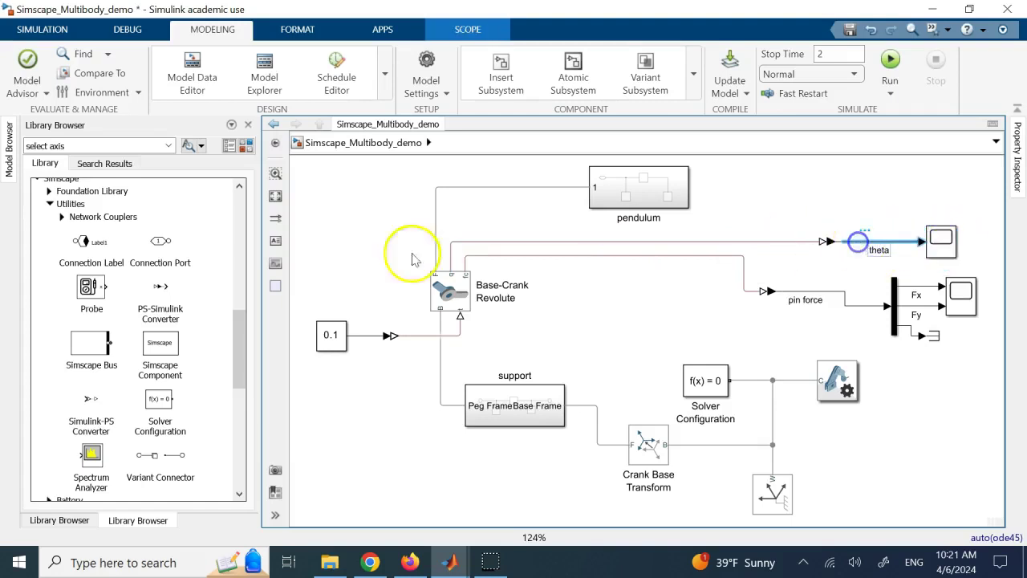
left_click(153, 312)
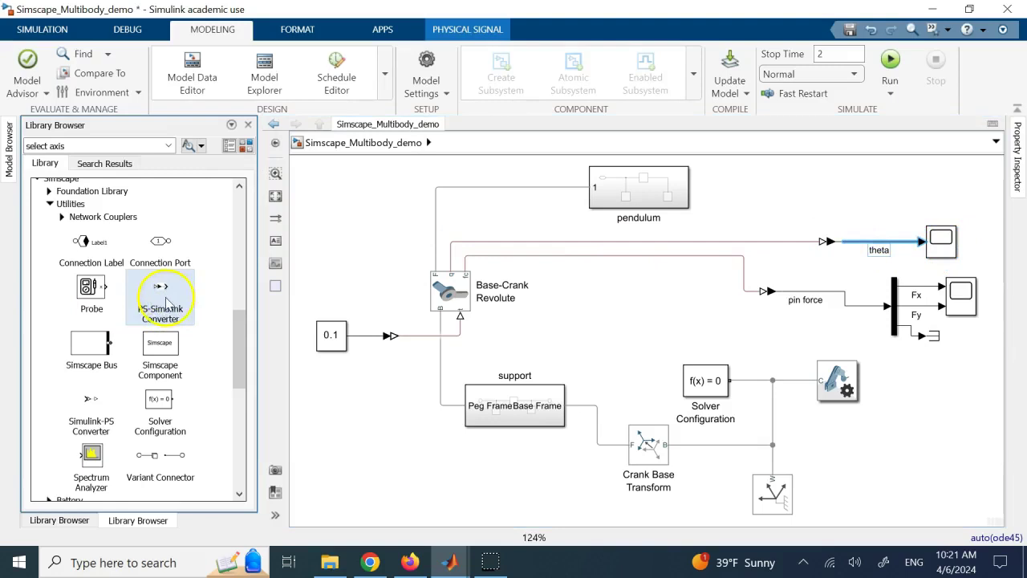
left_click(546, 304)
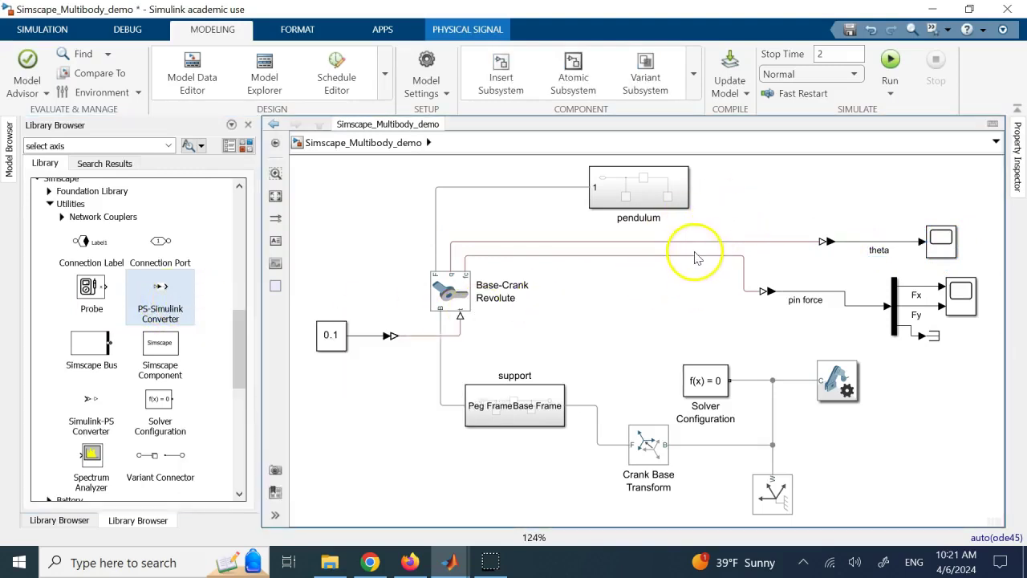
left_click(693, 256)
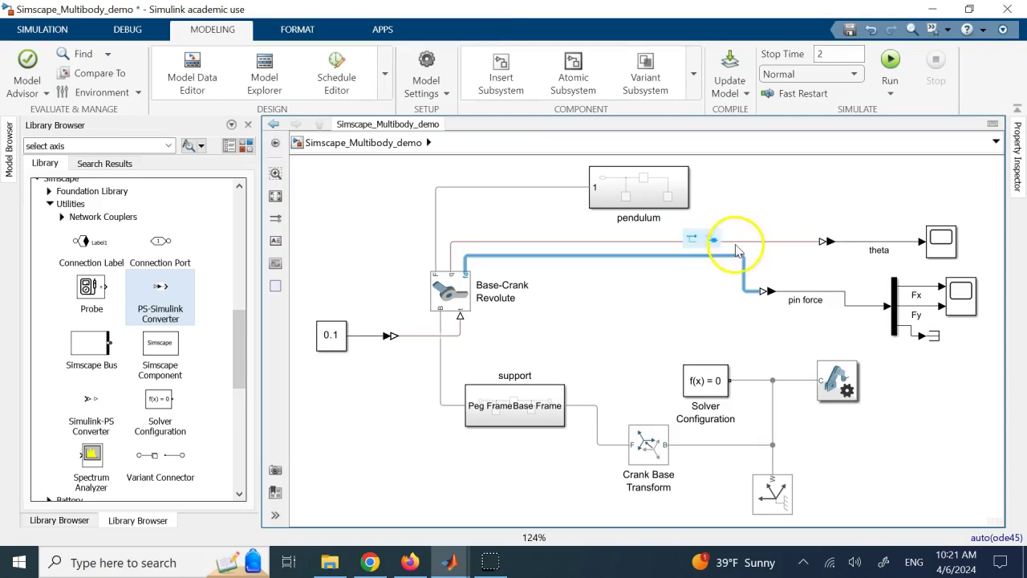
left_click(625, 316)
left_click(452, 294)
double_click(452, 294)
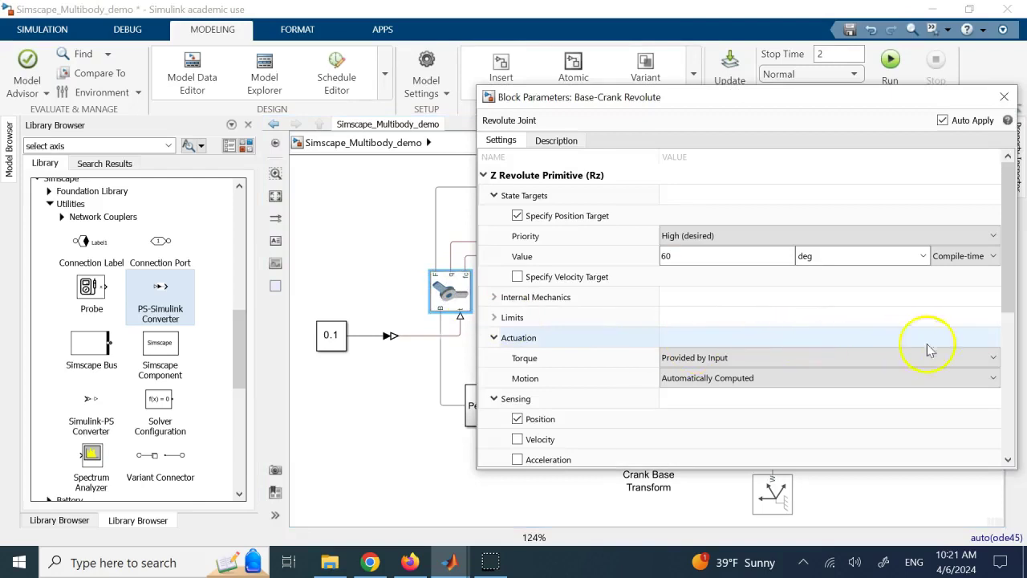
left_click_drag(1003, 259, 1009, 393)
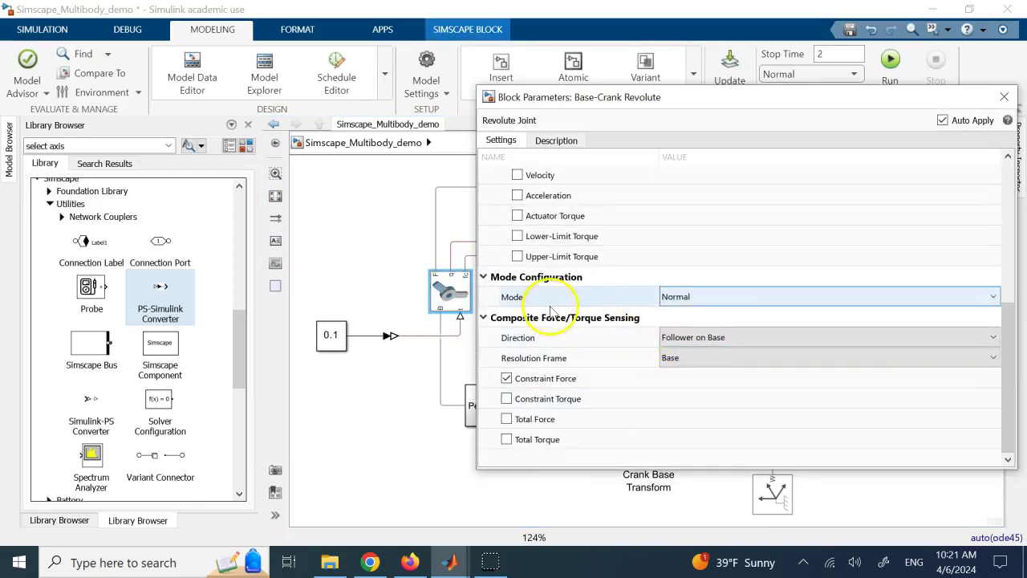
scroll(601, 296, "up", 4)
scroll(554, 321, "down", 5)
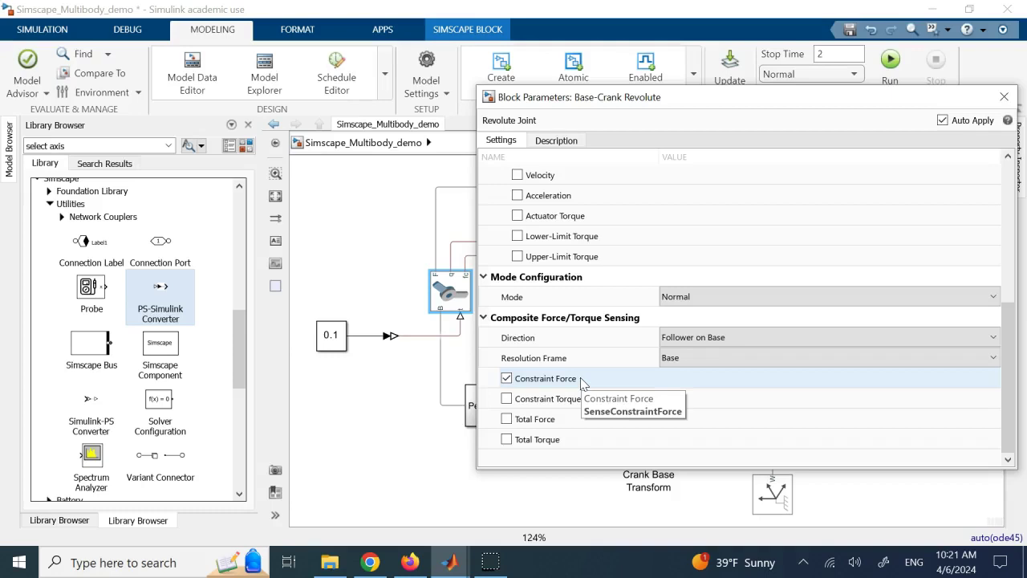
left_click(508, 419)
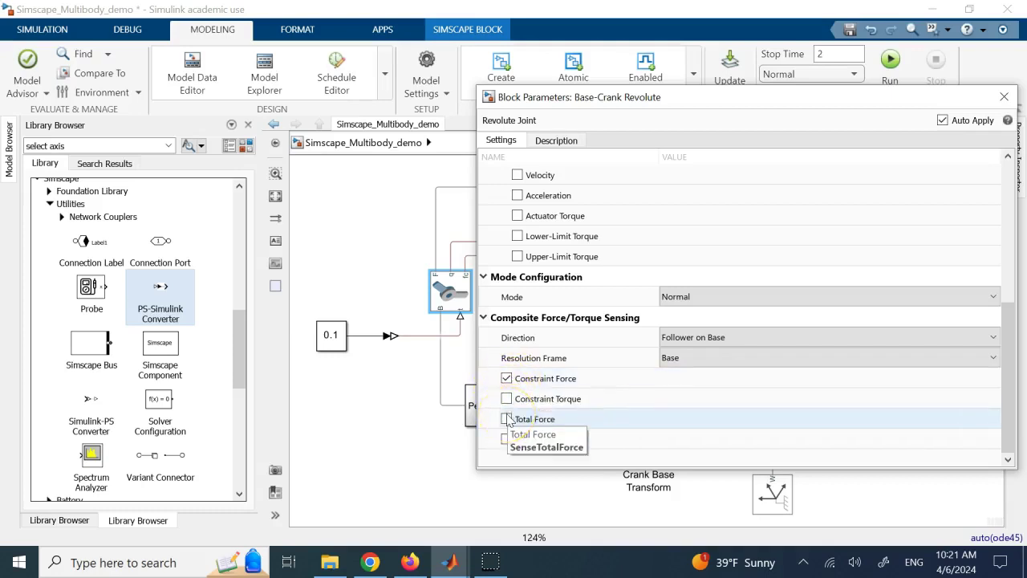
left_click(580, 380)
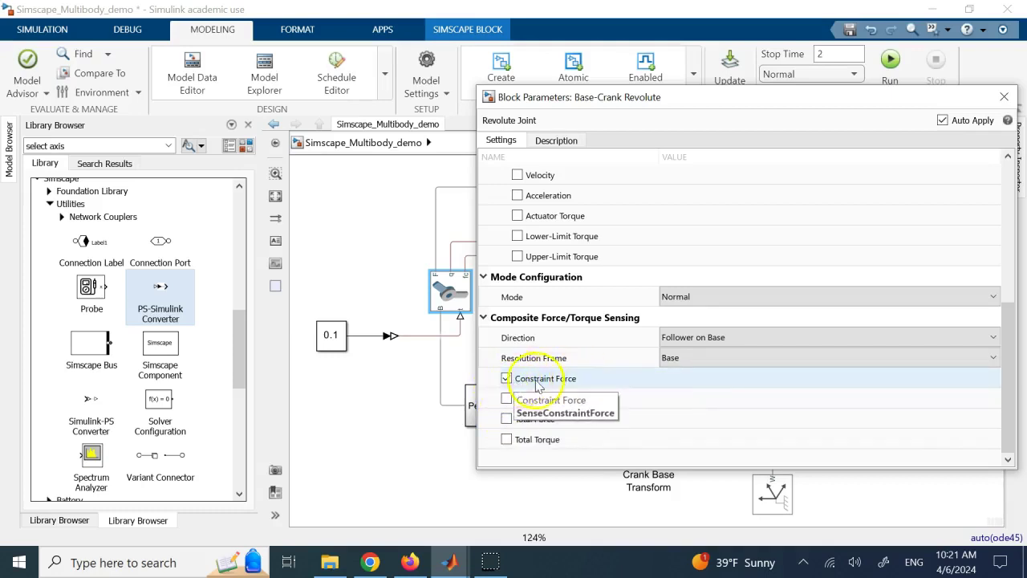
left_click(1003, 97)
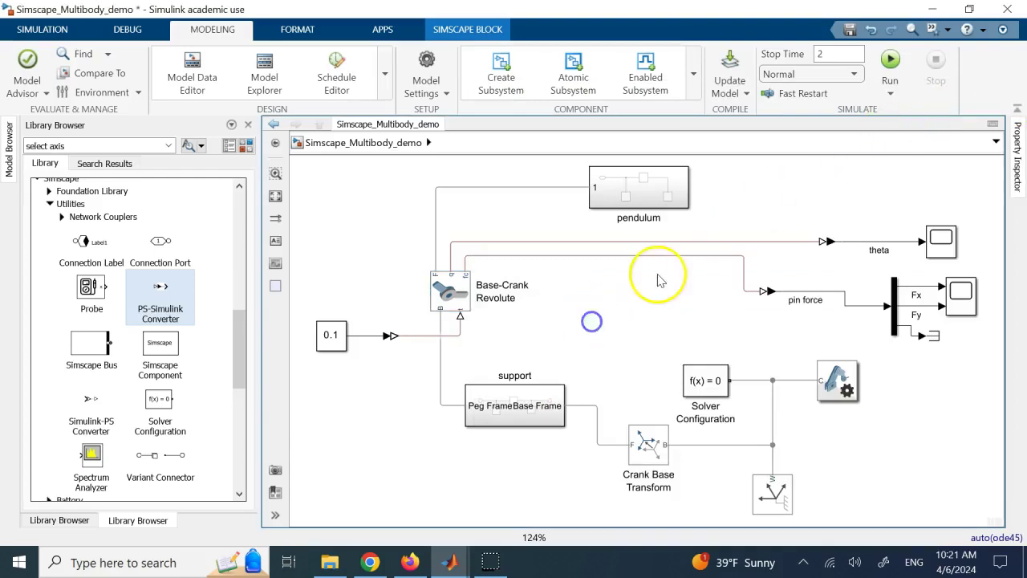
left_click(666, 256)
left_click(791, 273)
left_click(892, 325)
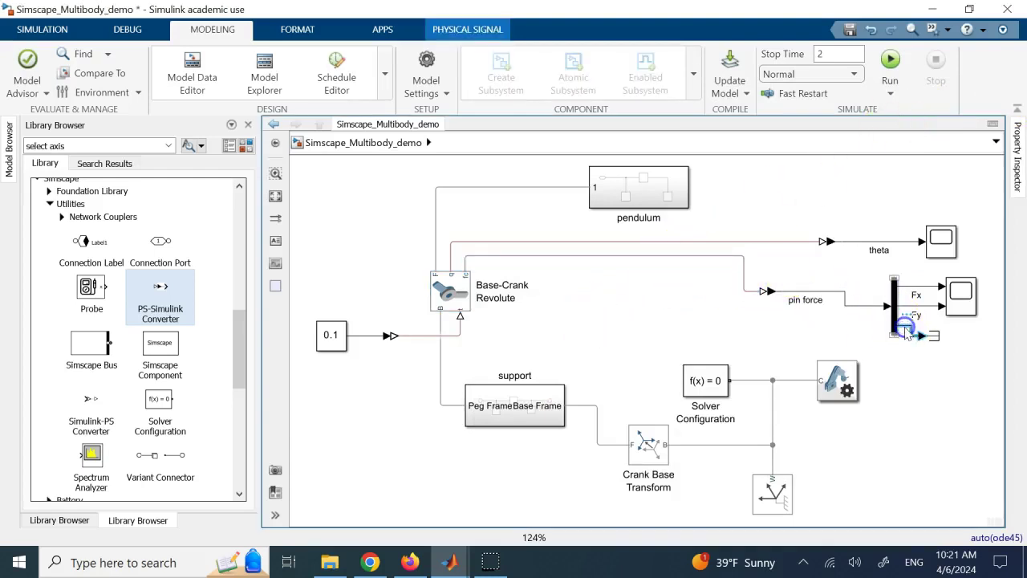
left_click(933, 336)
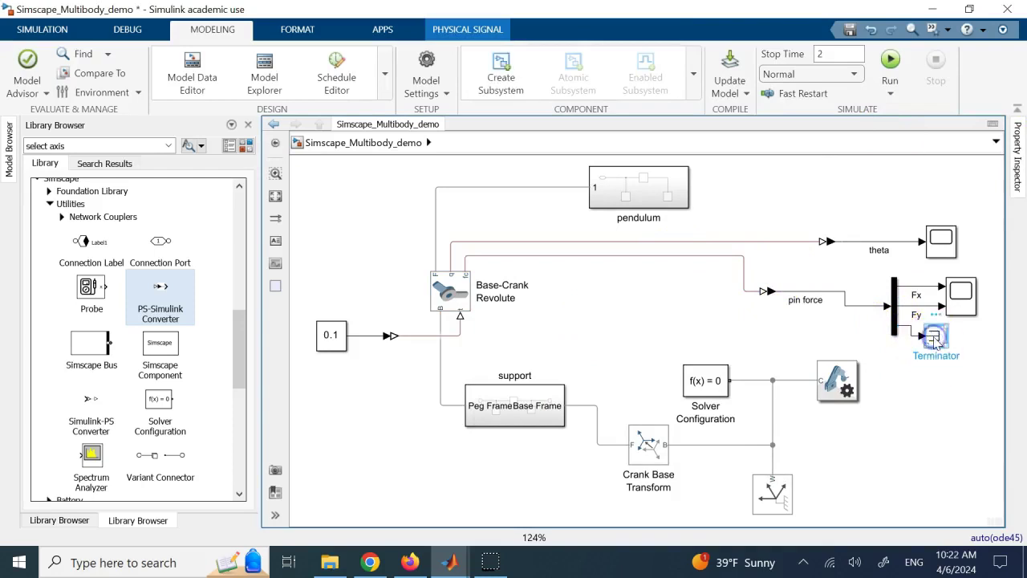
left_click(911, 289)
left_click(955, 303)
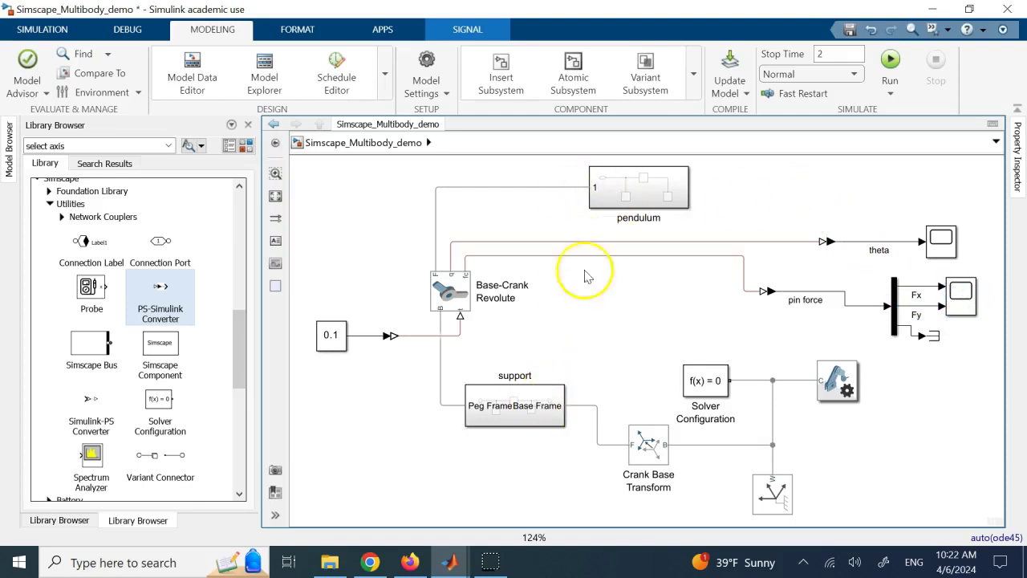
left_click(624, 208)
left_click(452, 294)
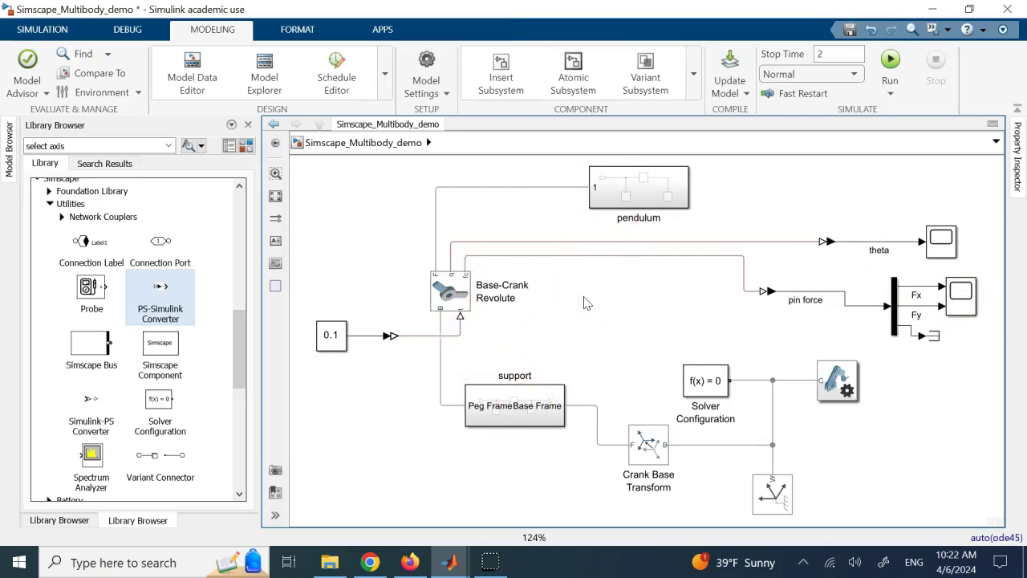
left_click(518, 414)
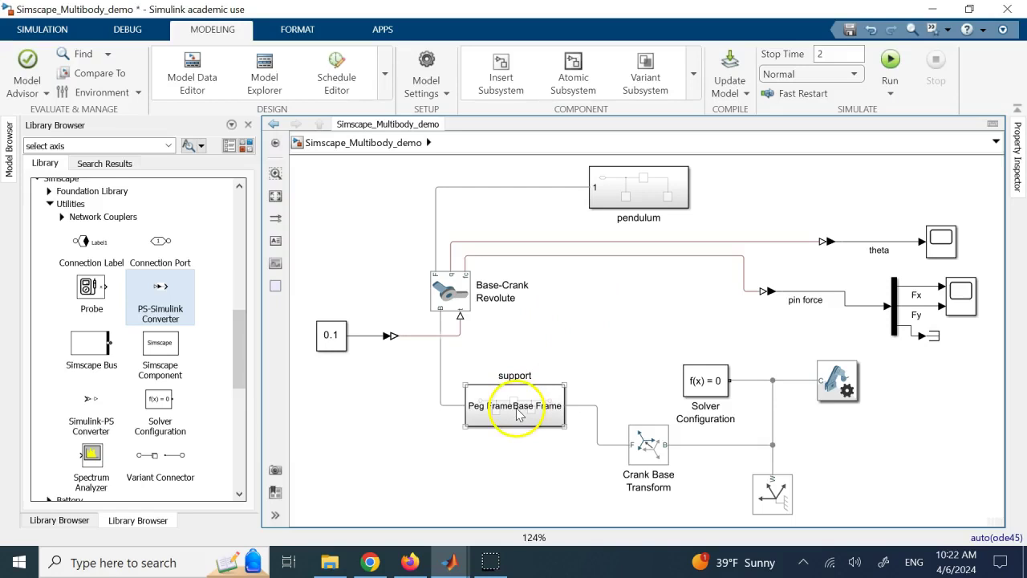
- Inspect the World Frame block's description next to the support subsystem, then close it
double_click(508, 410)
left_click(764, 486)
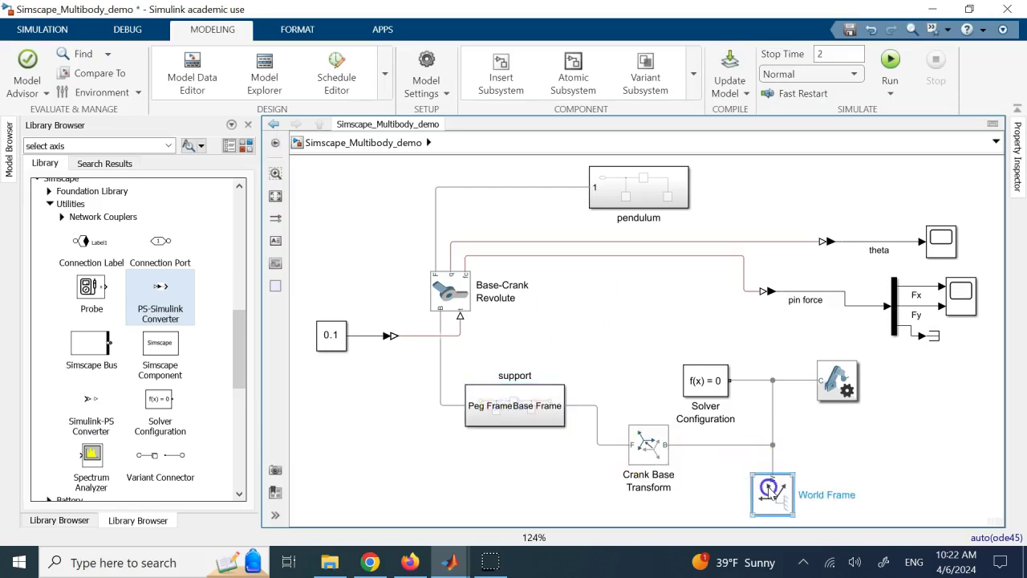
left_click(871, 454)
double_click(782, 498)
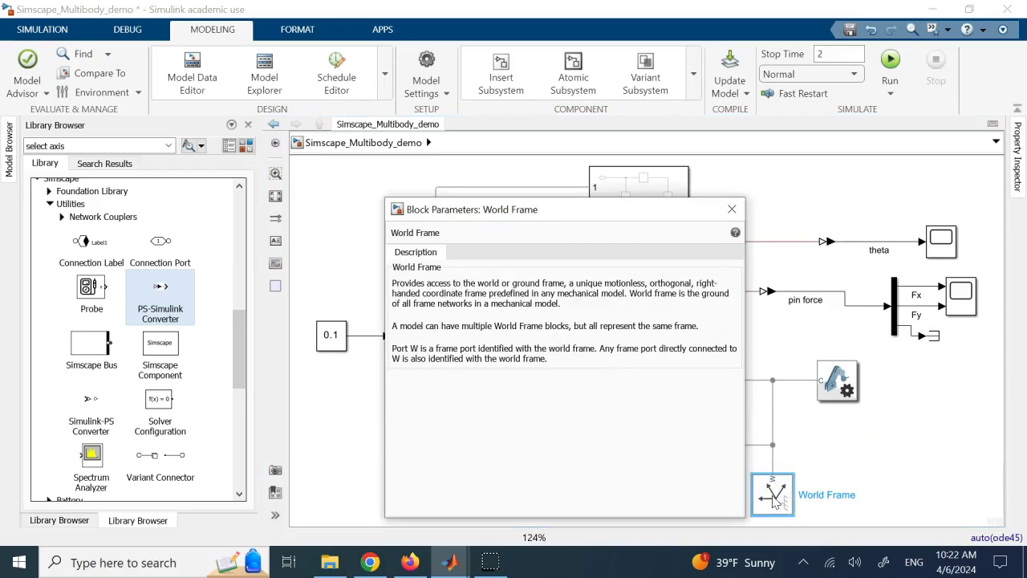
left_click(732, 208)
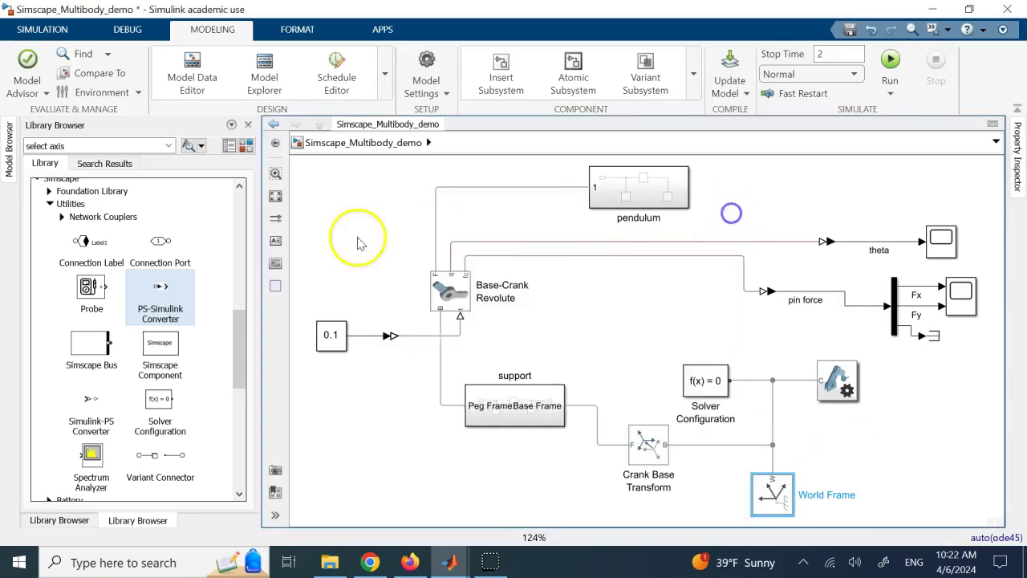
- Show the Frames and Transforms library blocks and open Crank Base Transform's aligned-axes settings
left_click(50, 206)
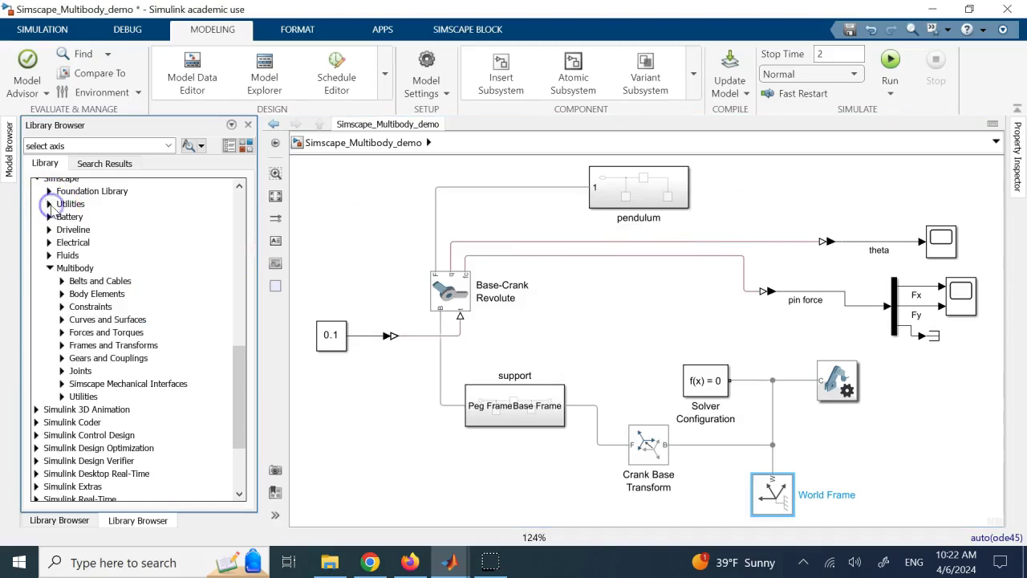
left_click(62, 345)
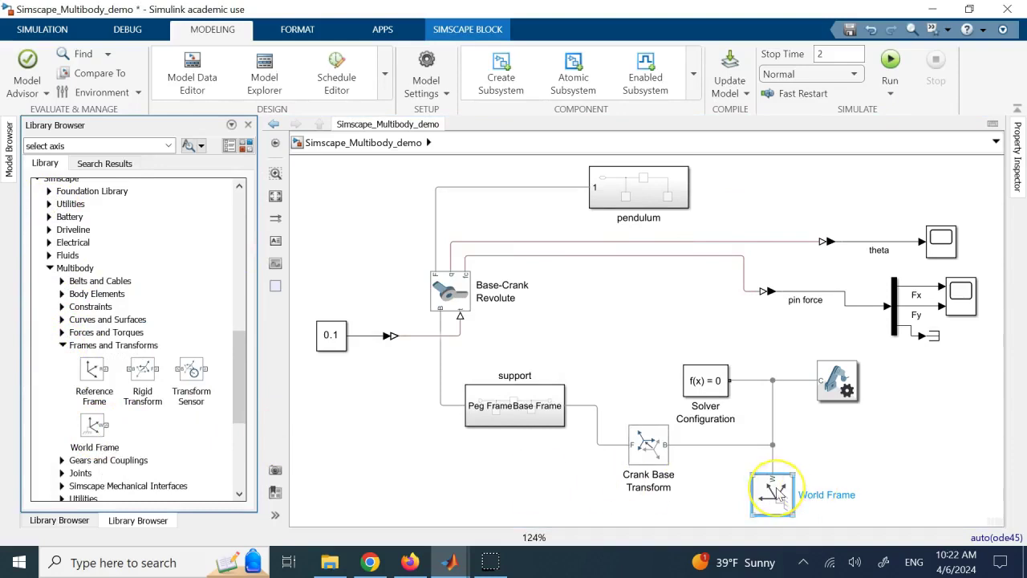
left_click(528, 426)
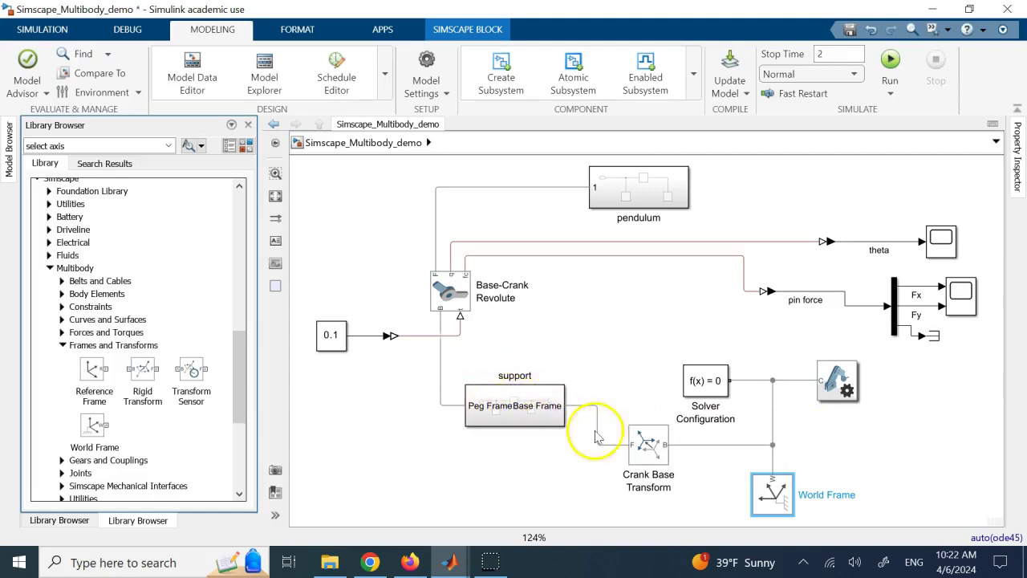
left_click(648, 447)
double_click(648, 447)
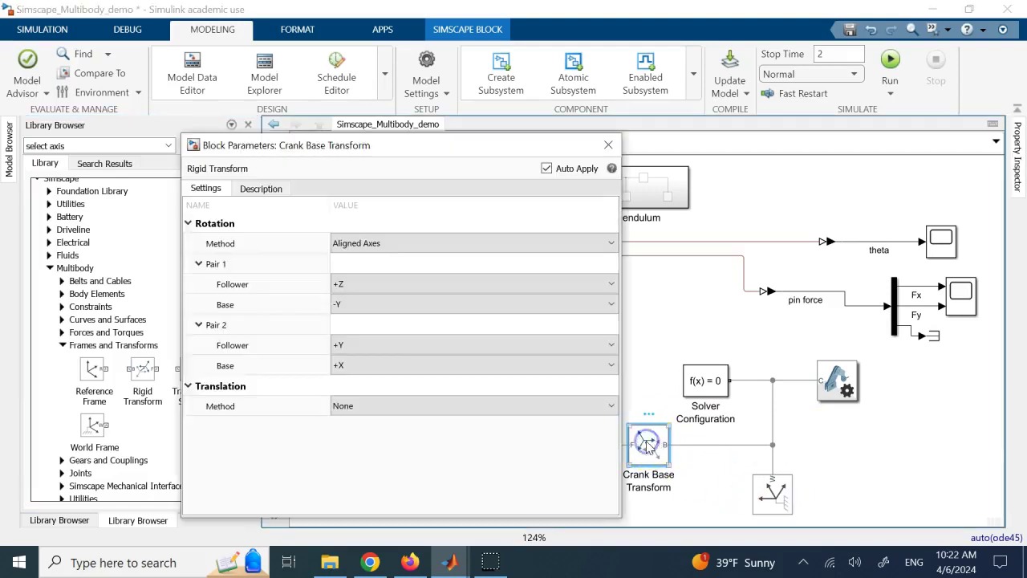
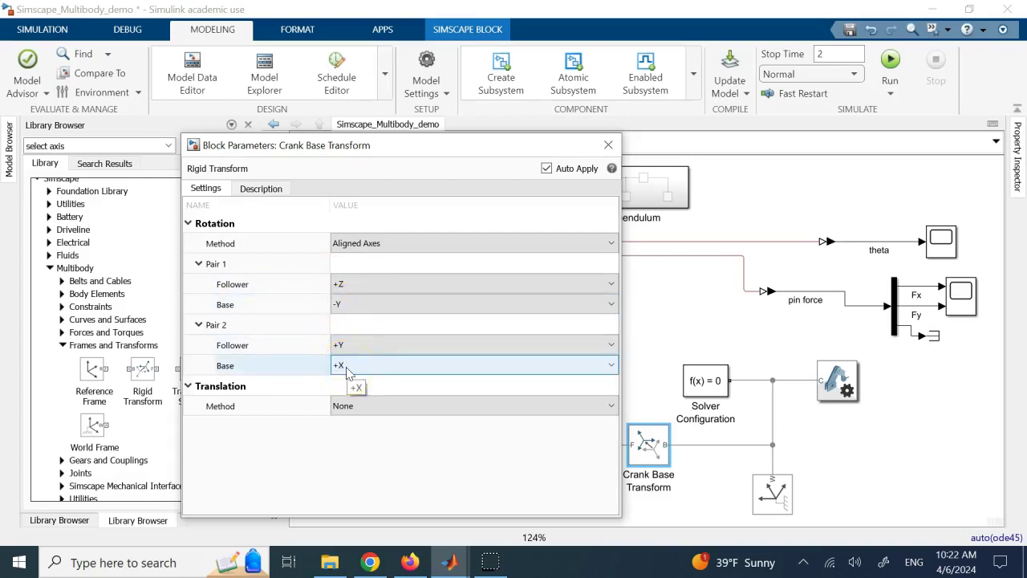
- Keep Aligned Axes as the Crank Base Transform rotation method and close its parameters
left_click(361, 244)
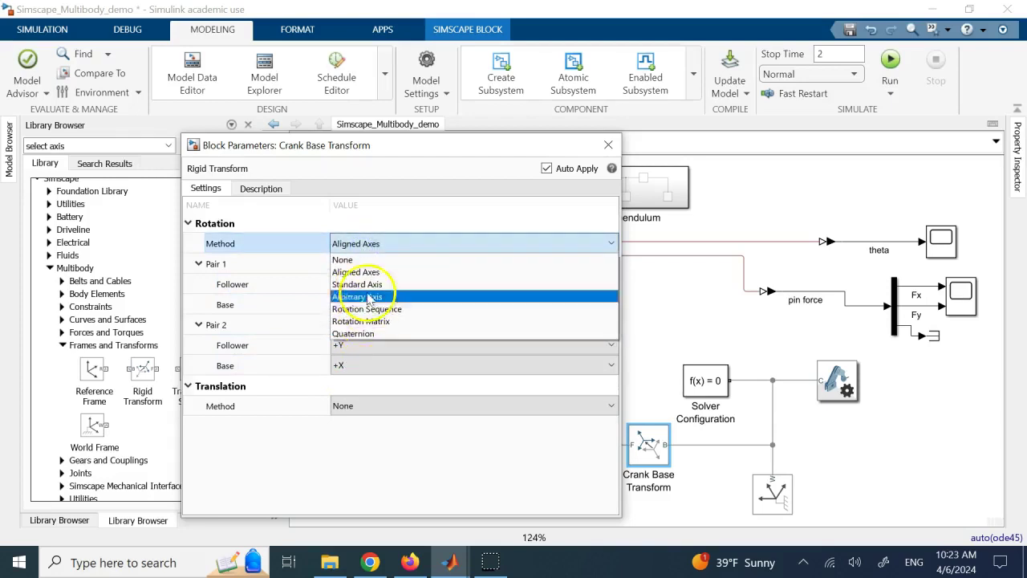
left_click(368, 276)
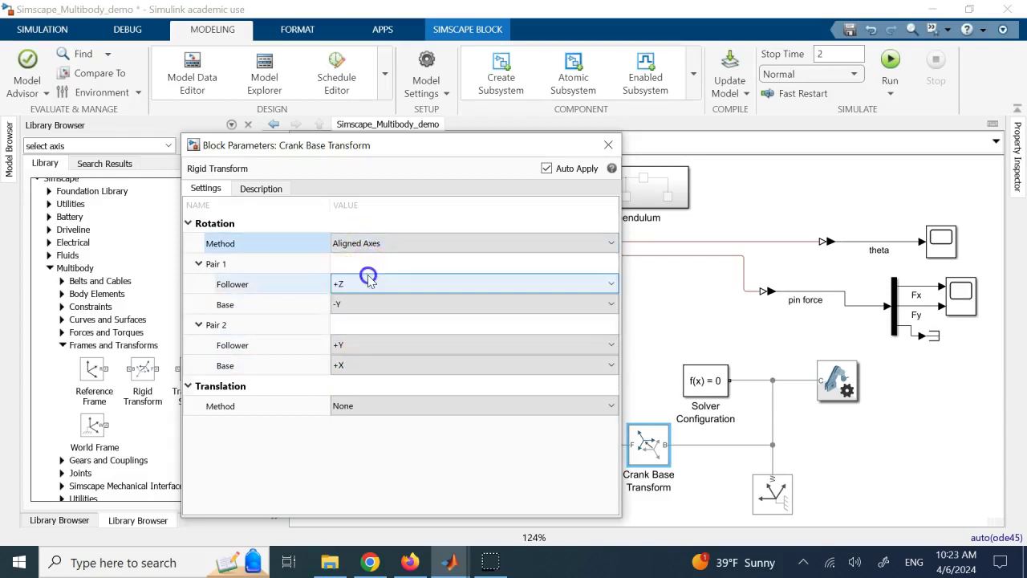
left_click(608, 144)
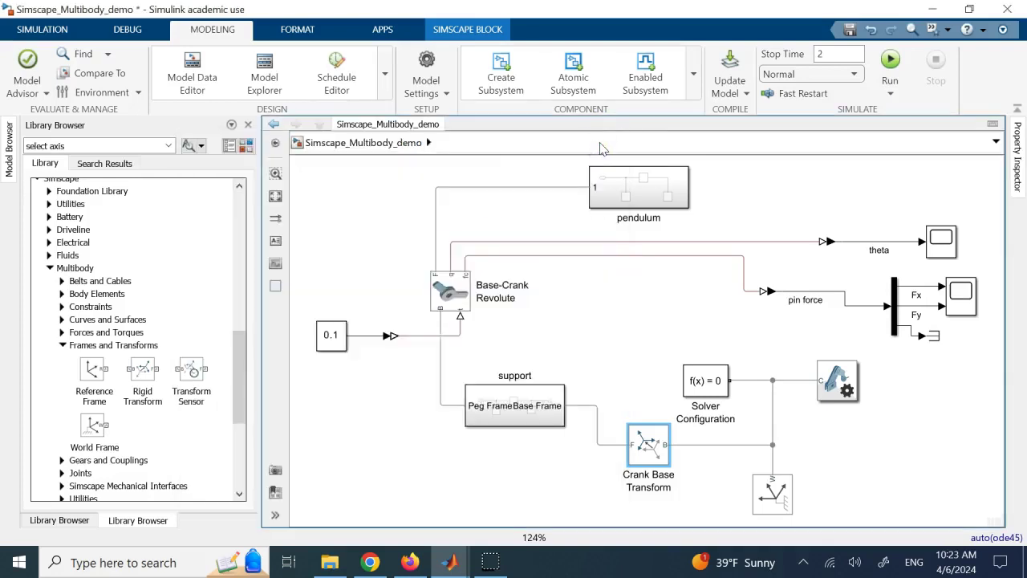
- Reopen the Crank Base Transform to confirm Pair 1 axes (+Z follower to -Y base), then close it
left_click(646, 448)
double_click(646, 448)
left_click(372, 281)
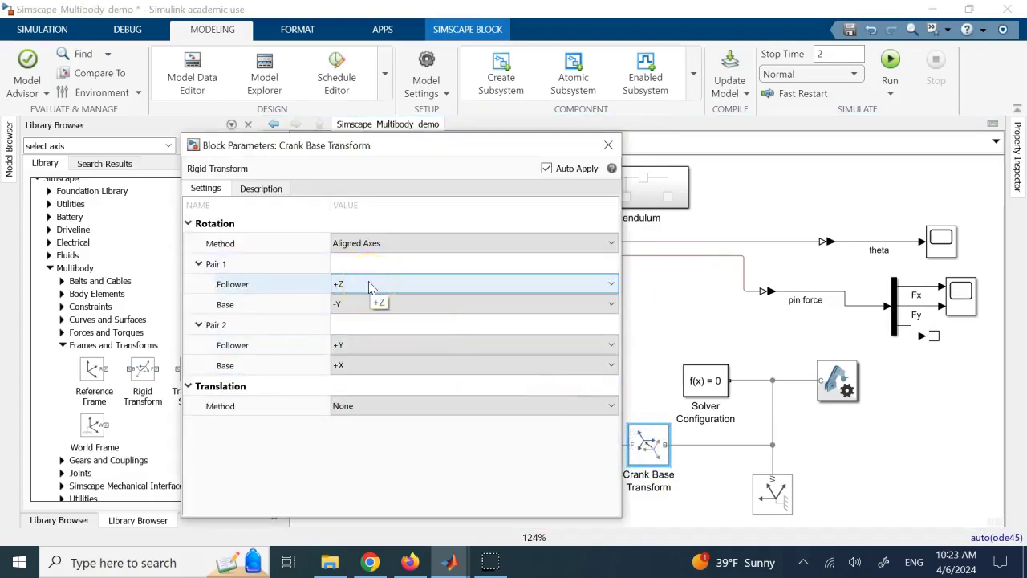
left_click(363, 310)
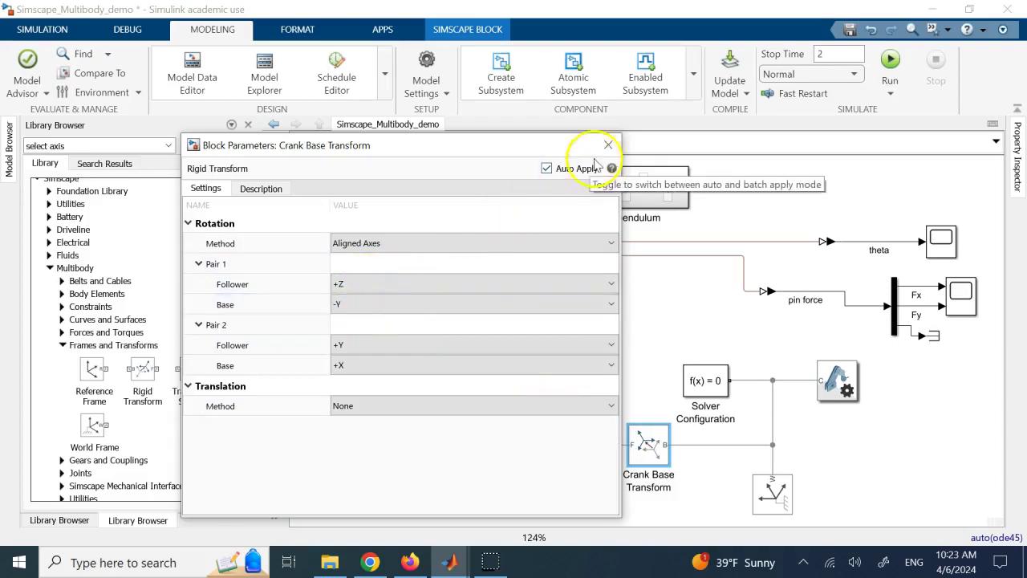
left_click(608, 146)
left_click(808, 183)
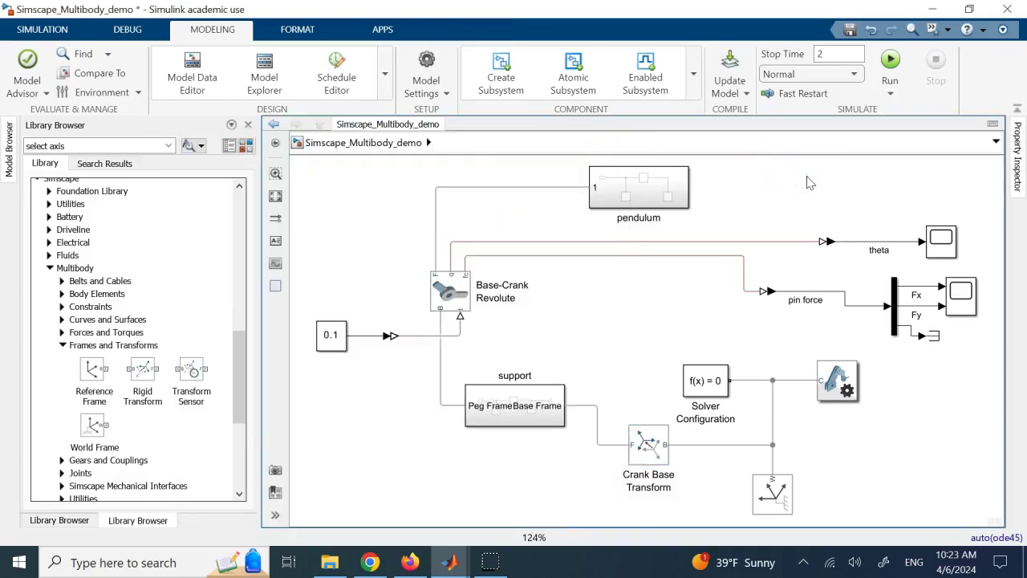
left_click(723, 391)
double_click(723, 391)
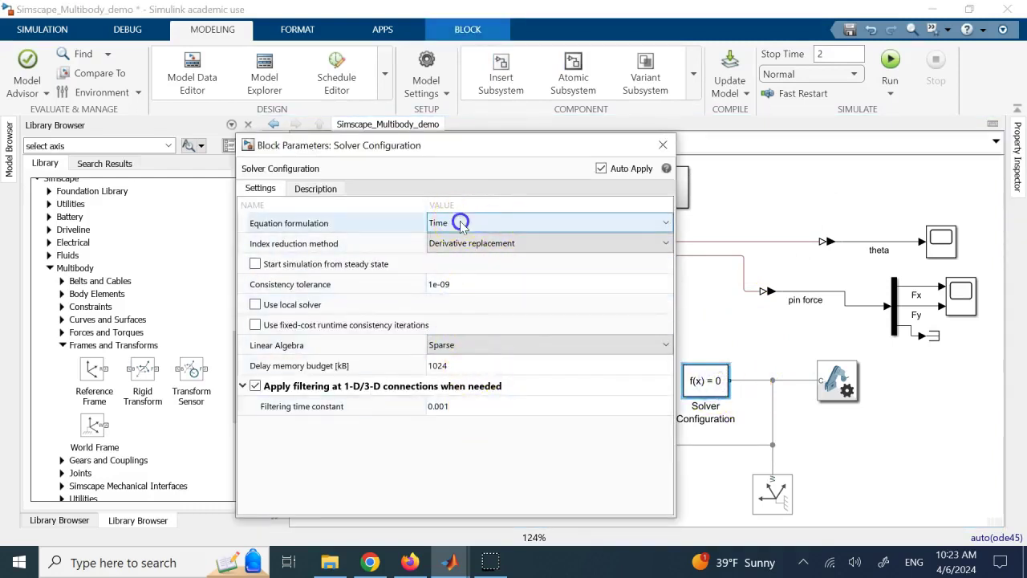
left_click(460, 223)
left_click(459, 234)
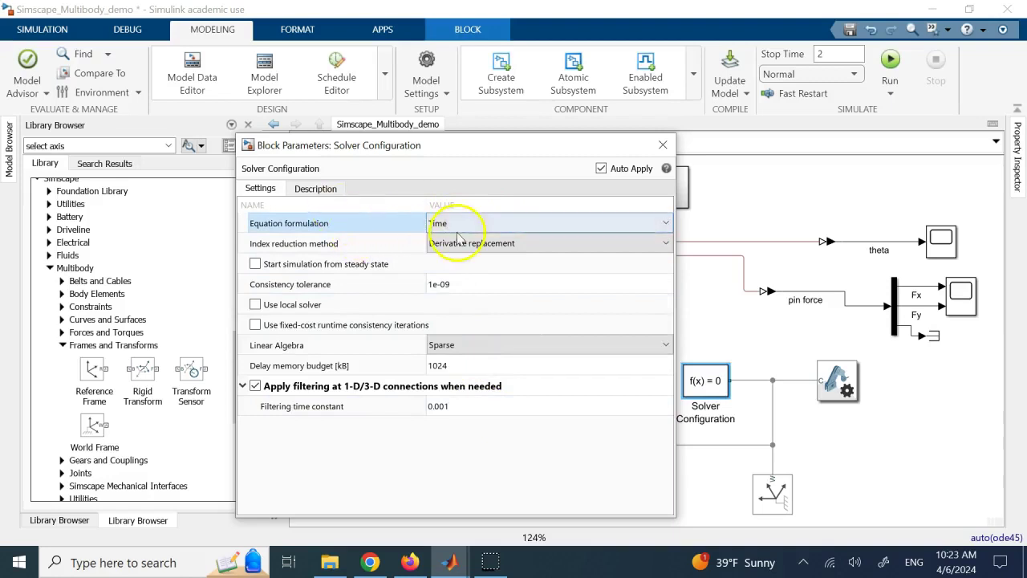
left_click(478, 245)
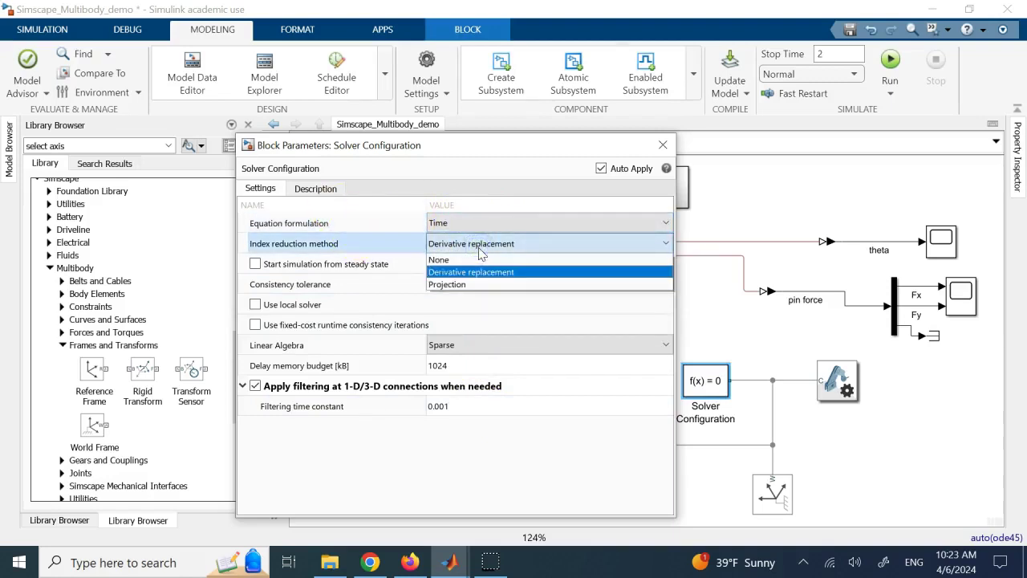
left_click(480, 249)
left_click(431, 305)
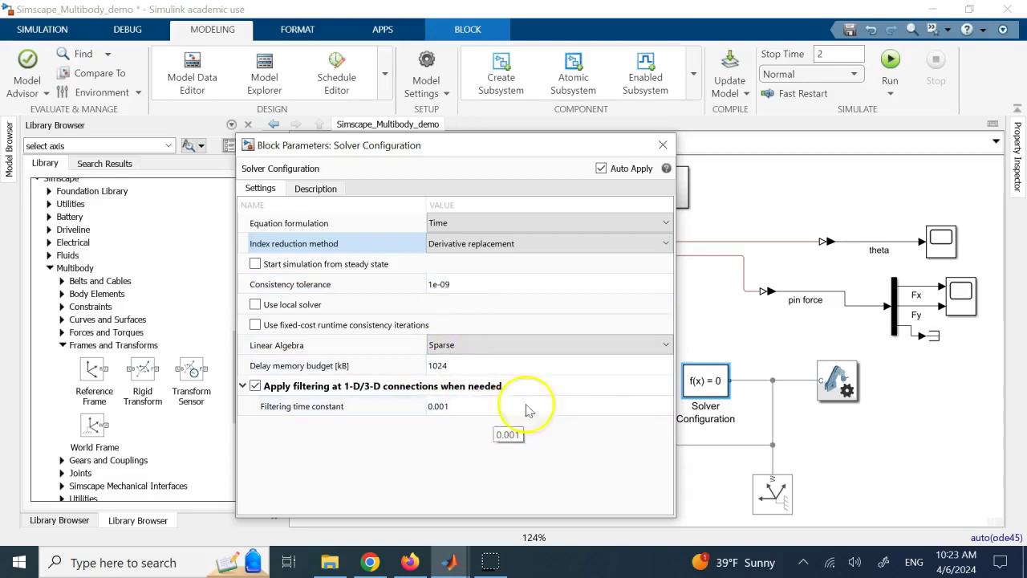
left_click(329, 188)
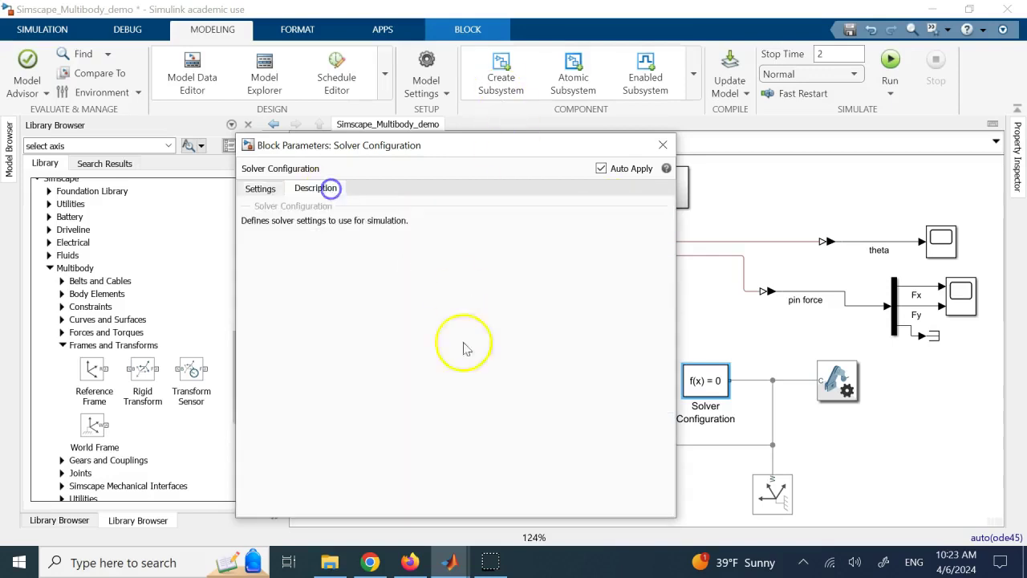
left_click(268, 187)
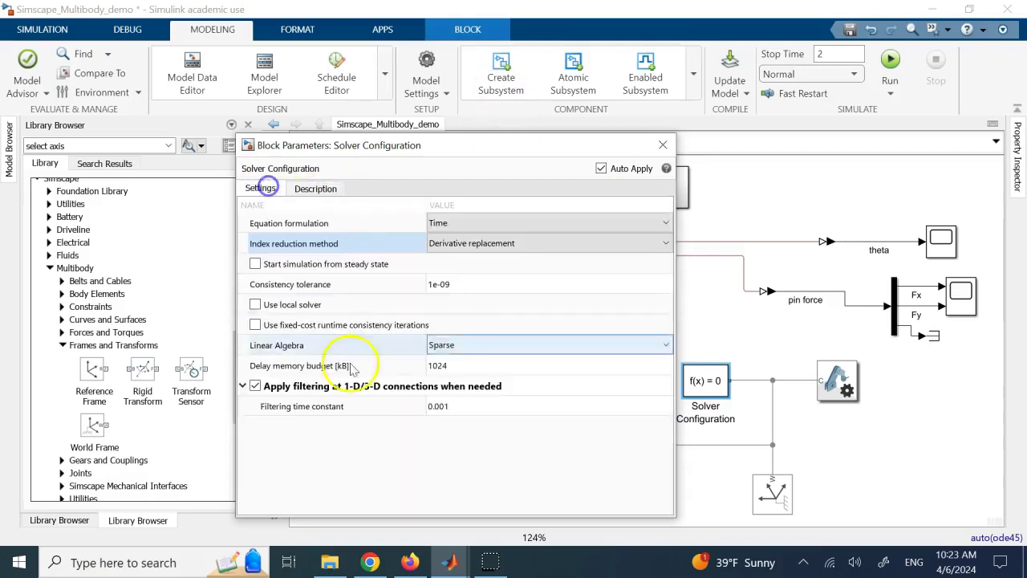
left_click(663, 144)
left_click(658, 307)
- Browse the Simscape Utilities library and select the model's Mechanism Configuration block
left_click(766, 390)
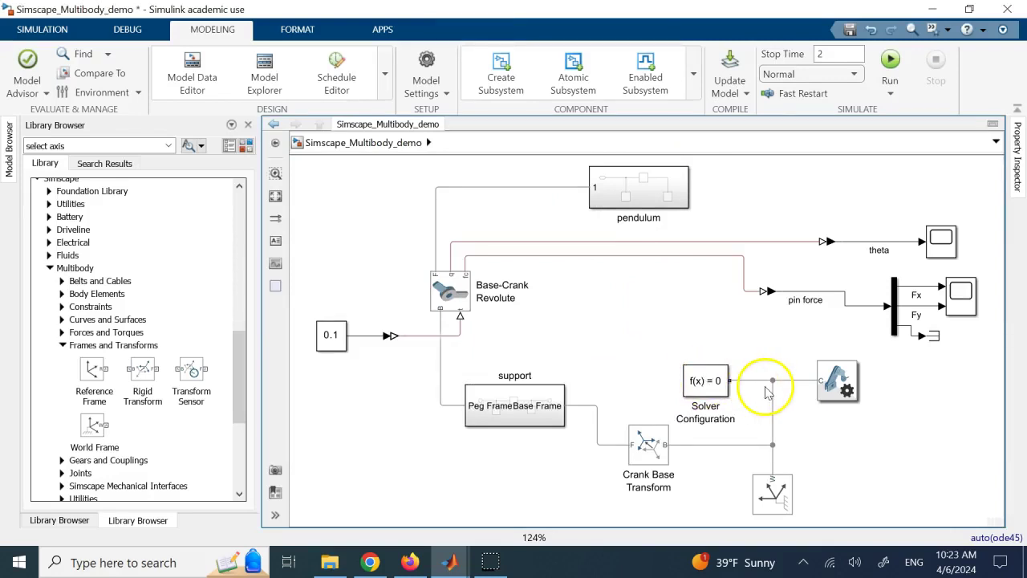
left_click(49, 268)
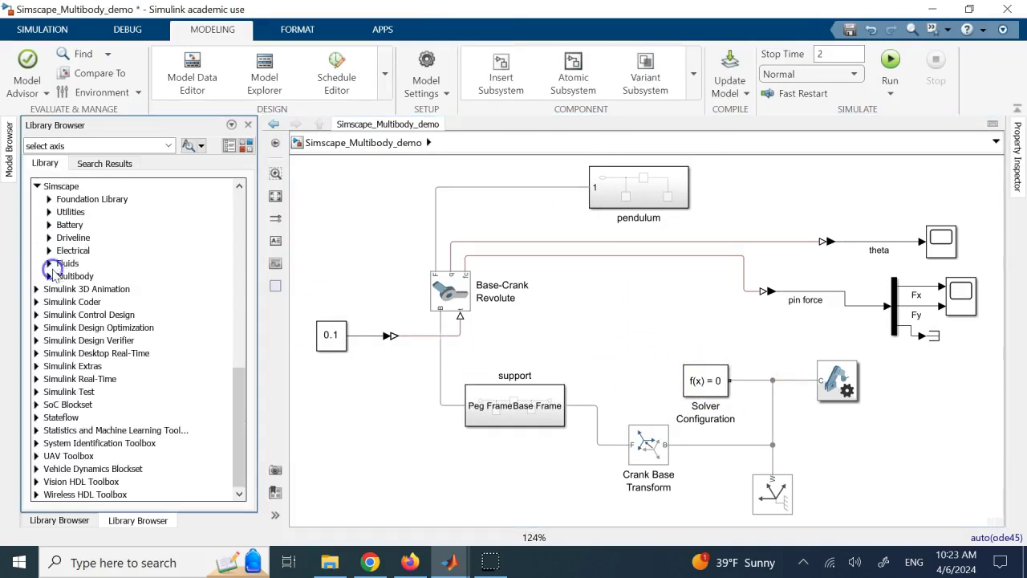
left_click(49, 211)
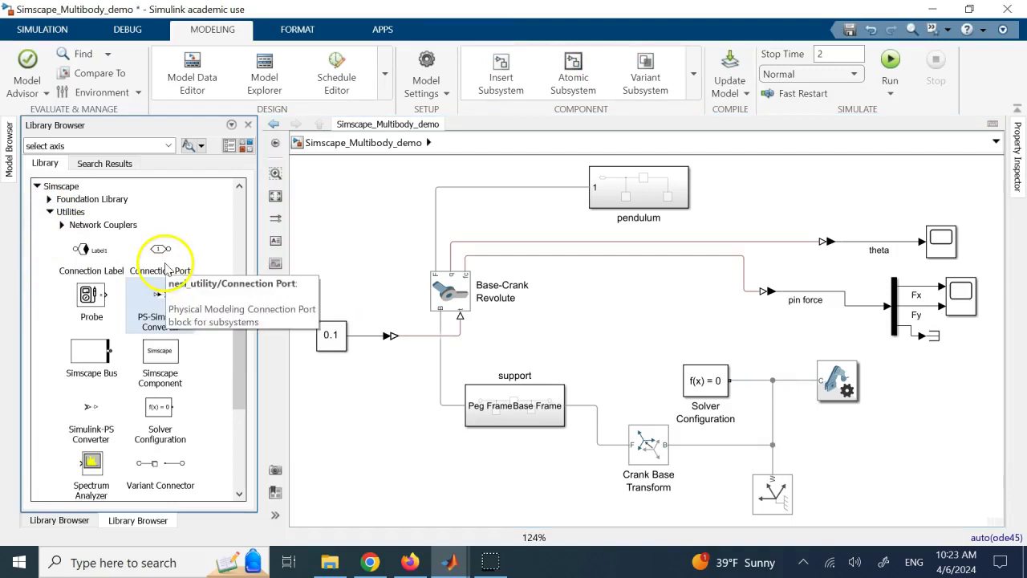
scroll(172, 265, "down", 2)
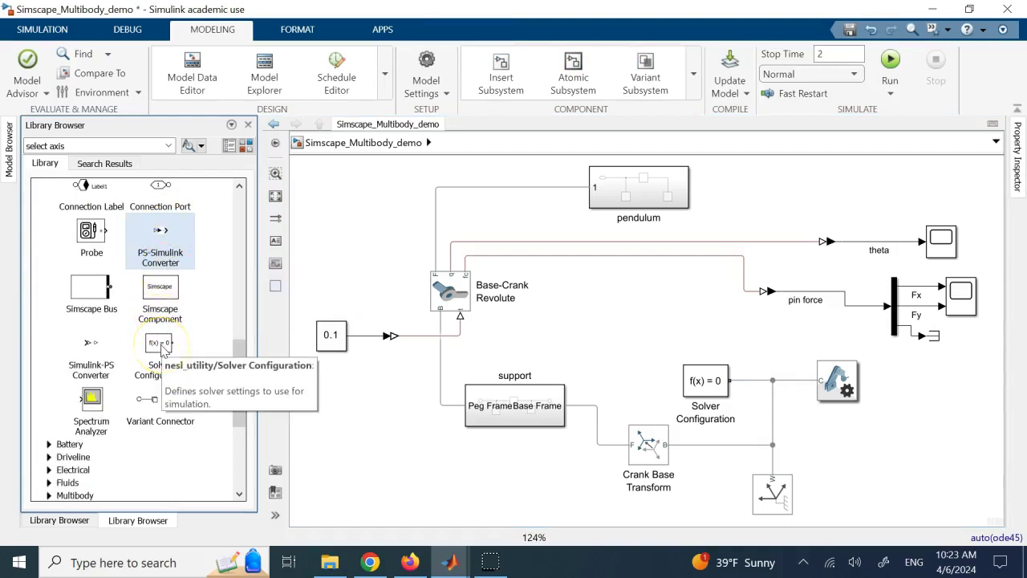
left_click(843, 386)
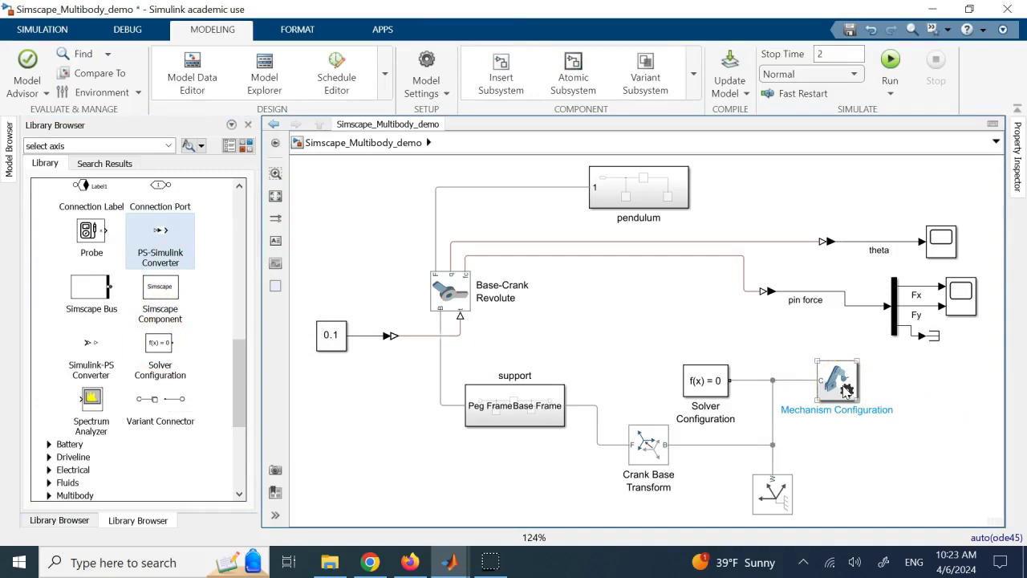
scroll(57, 240, "up", 3)
- Expand Multibody > Utilities and drag the Mechanism Configuration block into the model
left_click(50, 244)
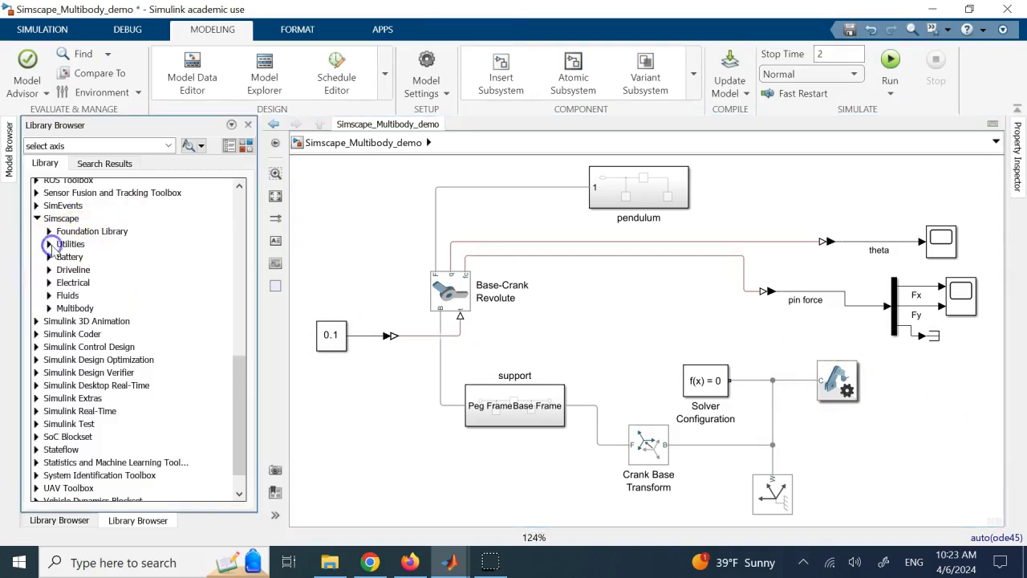
left_click(49, 308)
scroll(50, 317, "down", 3)
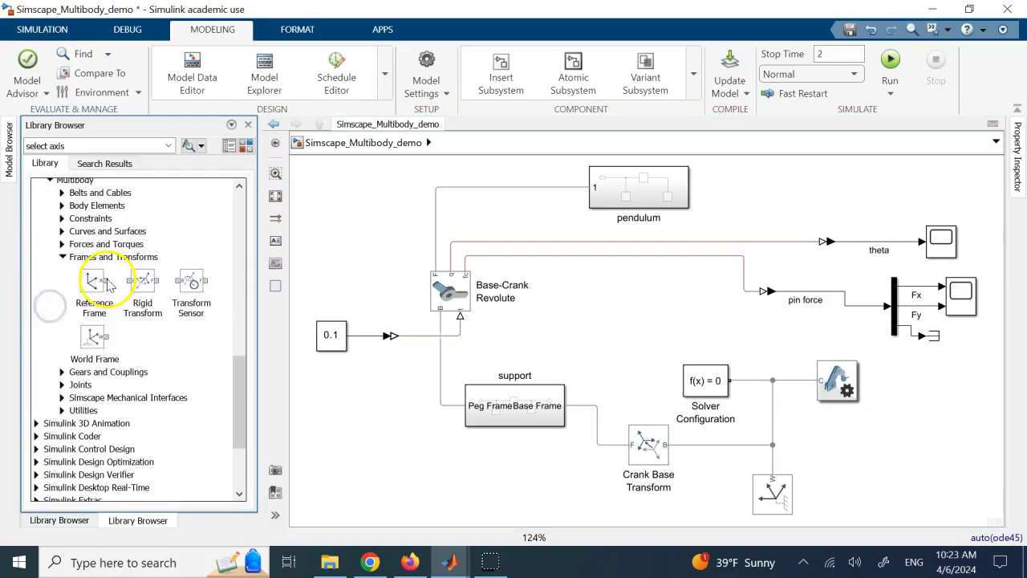
left_click(62, 410)
scroll(93, 393, "down", 1)
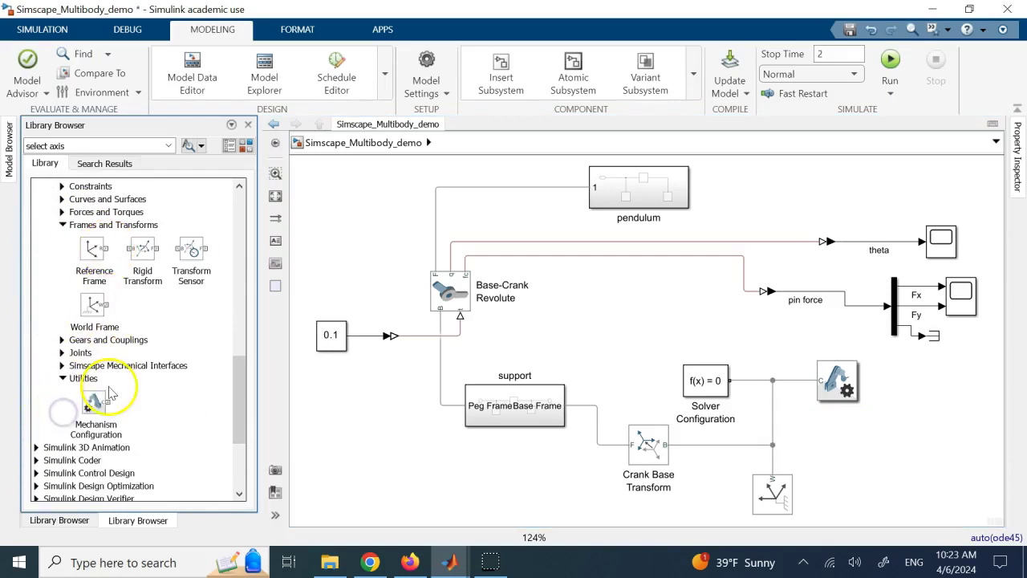
left_click_drag(94, 407, 826, 379)
double_click(827, 379)
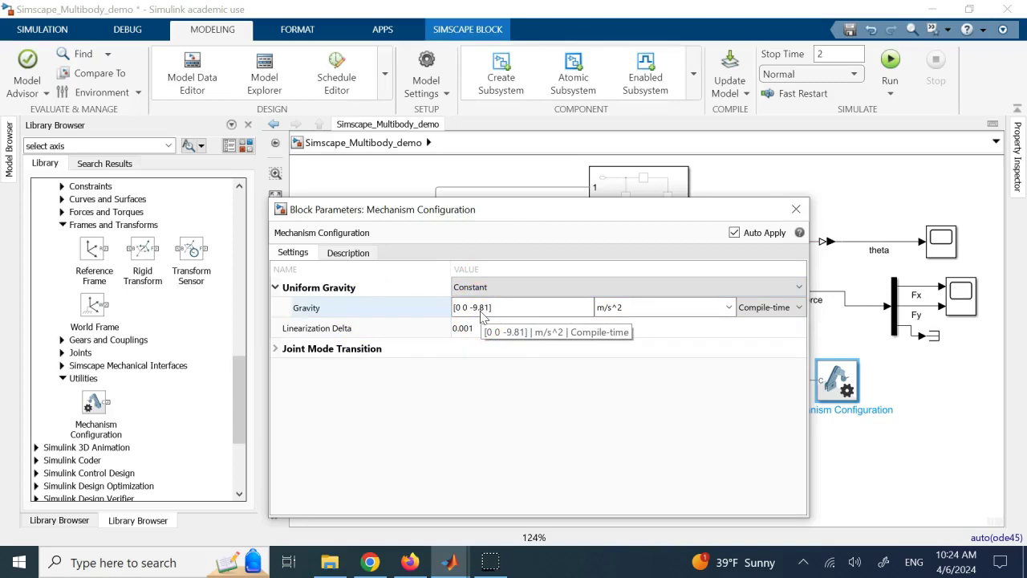
left_click(275, 348)
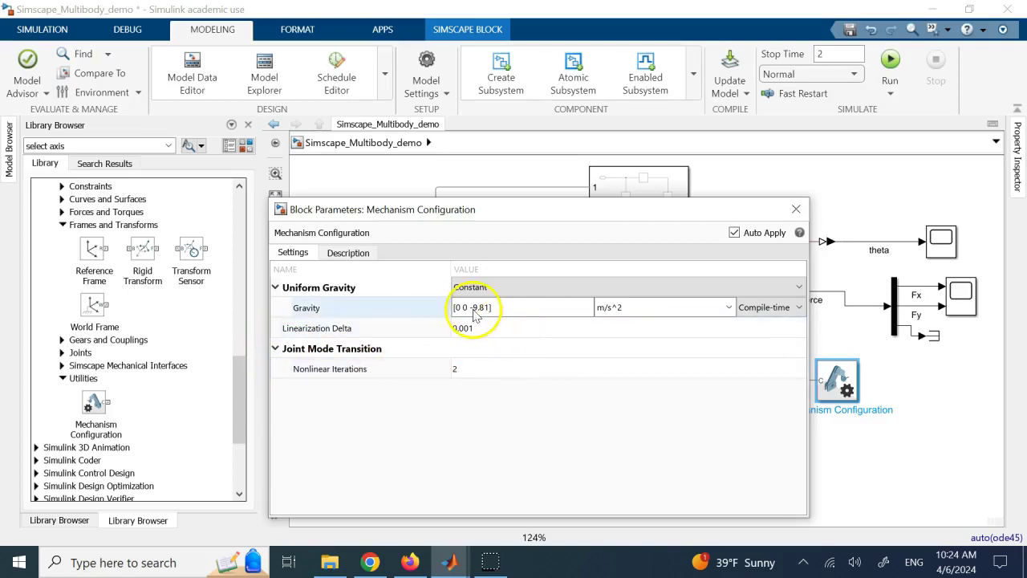
left_click(805, 210)
left_click(920, 440)
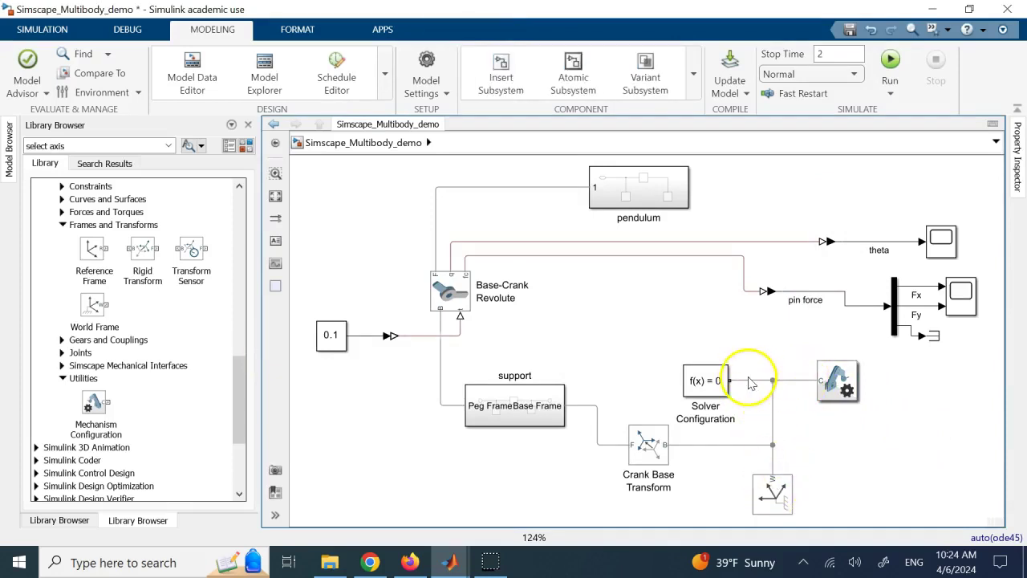
- Run the model with Stop Time 2 so Mechanics Explorer animates the crank-pendulum
left_click(866, 432)
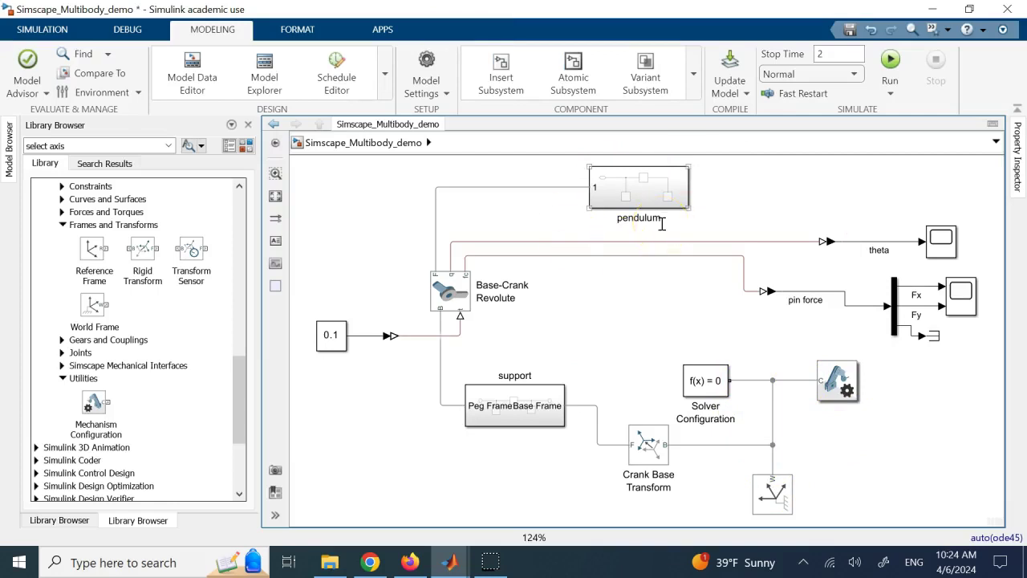
left_click(890, 61)
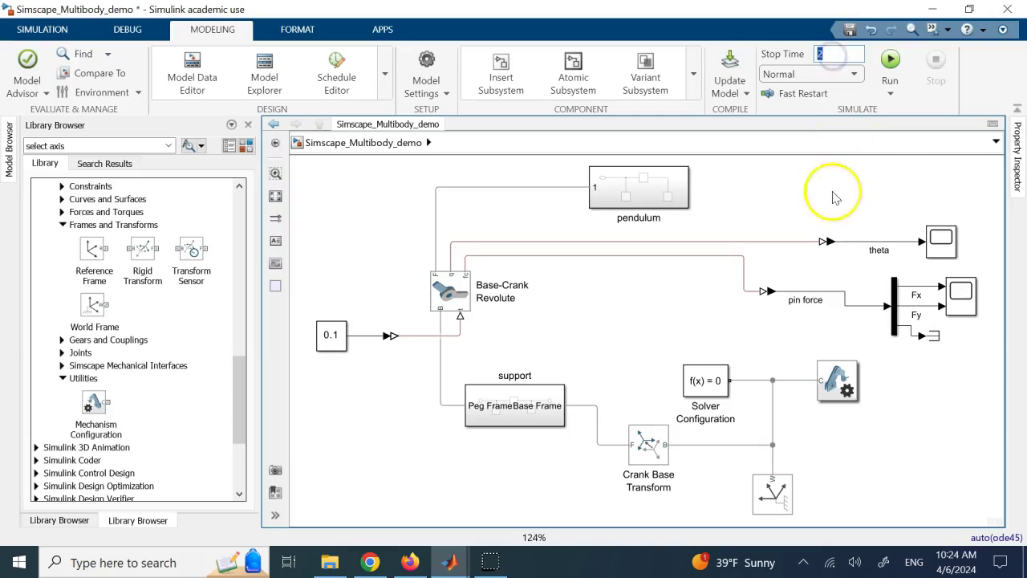
left_click(891, 60)
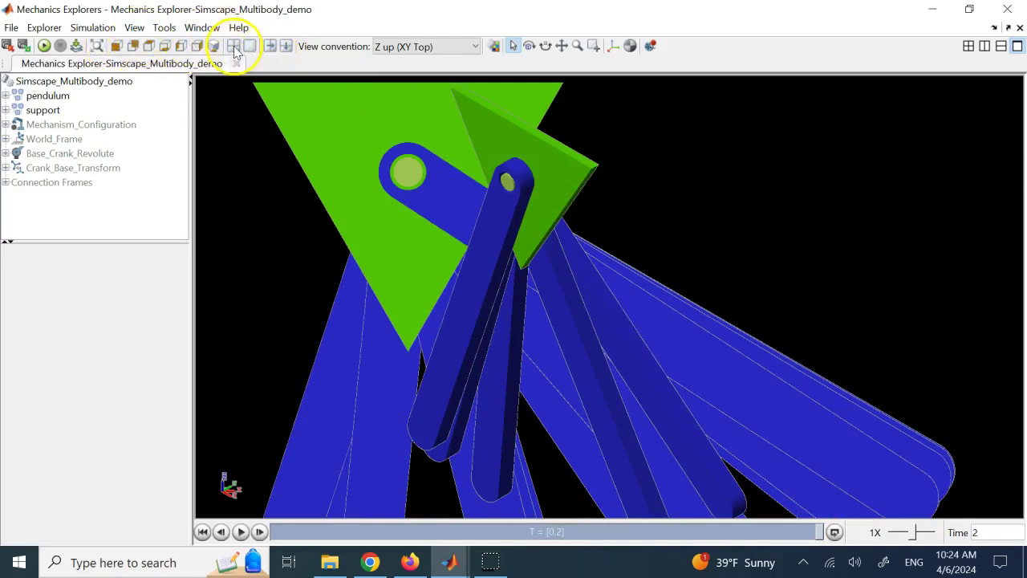
- Change the view orientation, show coordinate frames, and orbit around the mechanism
left_click(422, 46)
left_click(423, 51)
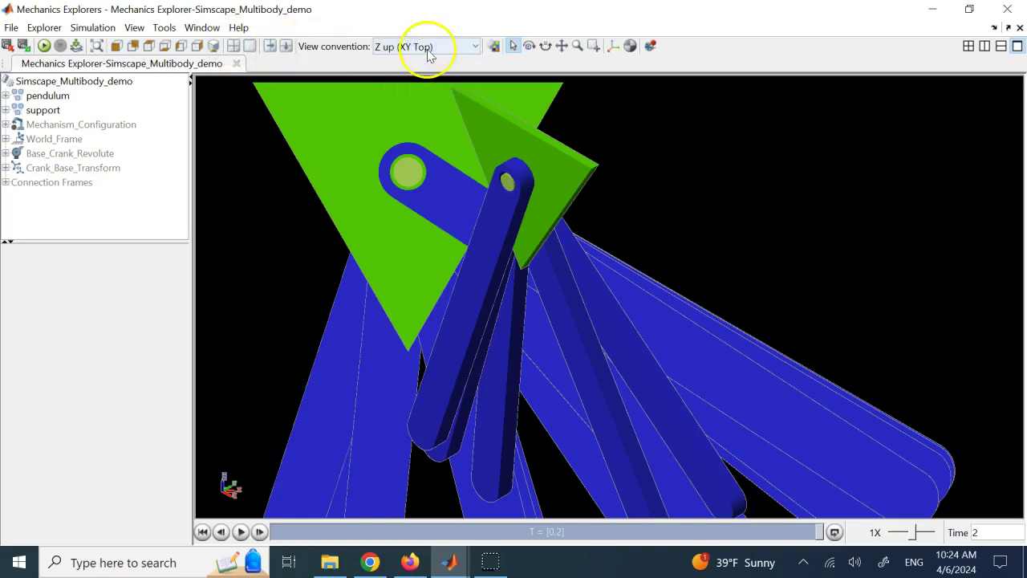
left_click(630, 46)
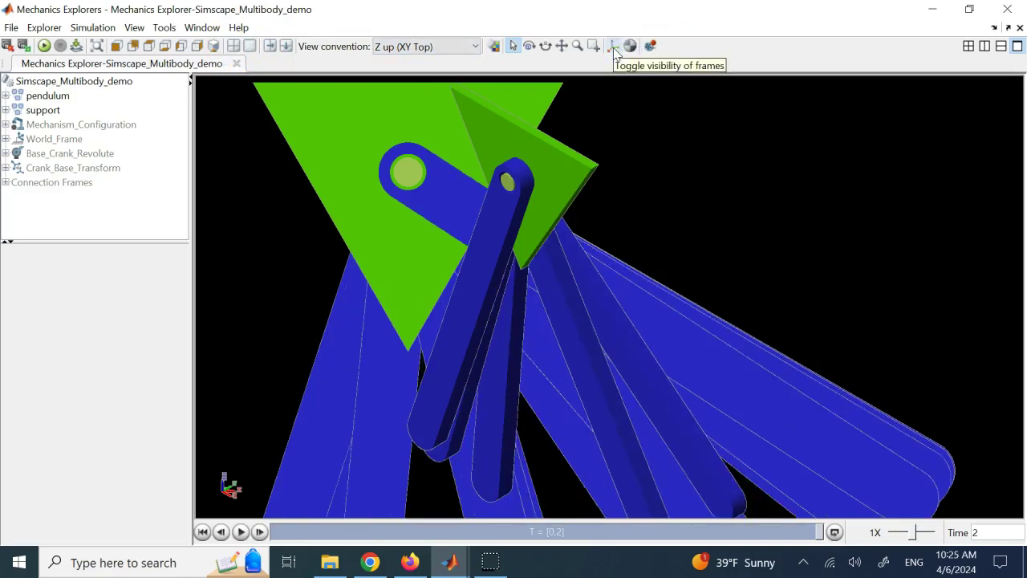
left_click(613, 47)
left_click(529, 45)
left_click_drag(623, 155, 505, 299)
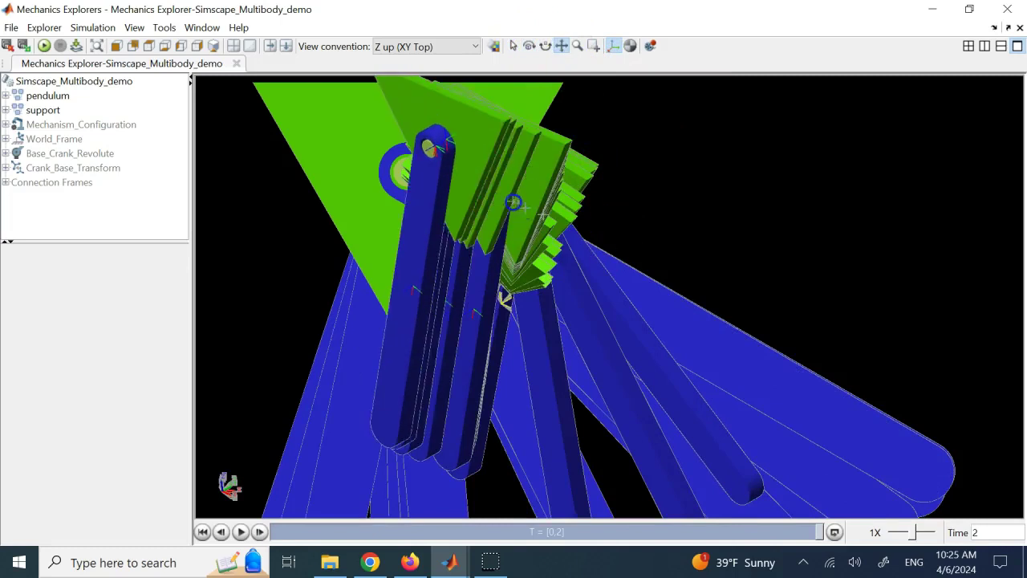
- Zoom in on the mechanism, then close Mechanics Explorer and rerun the simulation
left_click(579, 46)
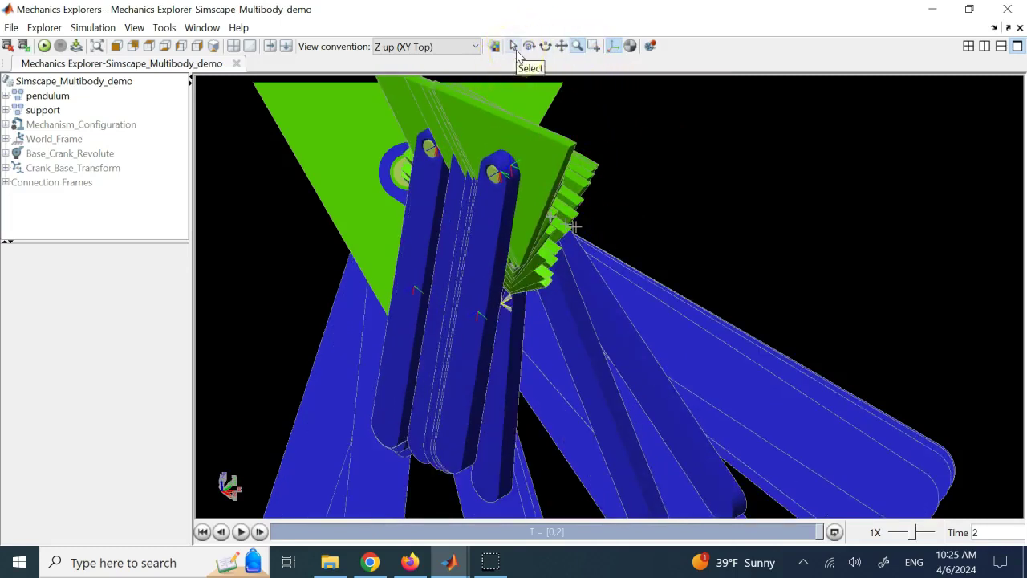
left_click(800, 121)
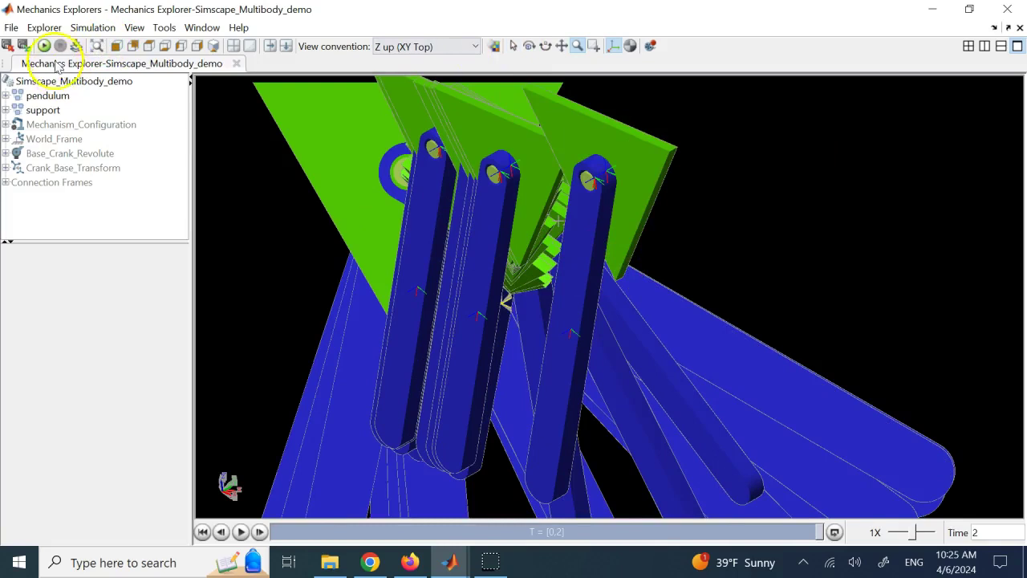
left_click(776, 141)
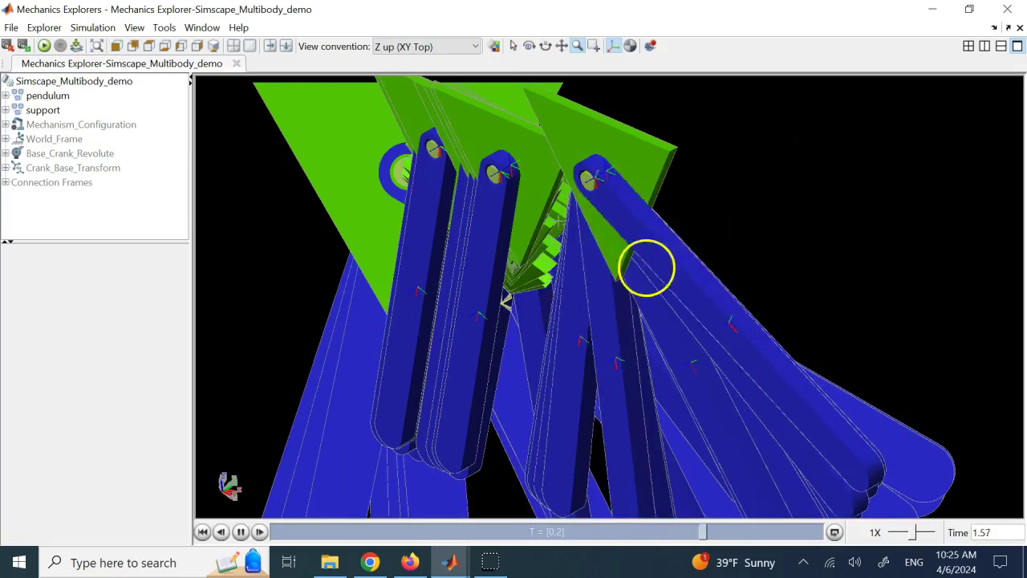
left_click(1008, 10)
left_click(890, 61)
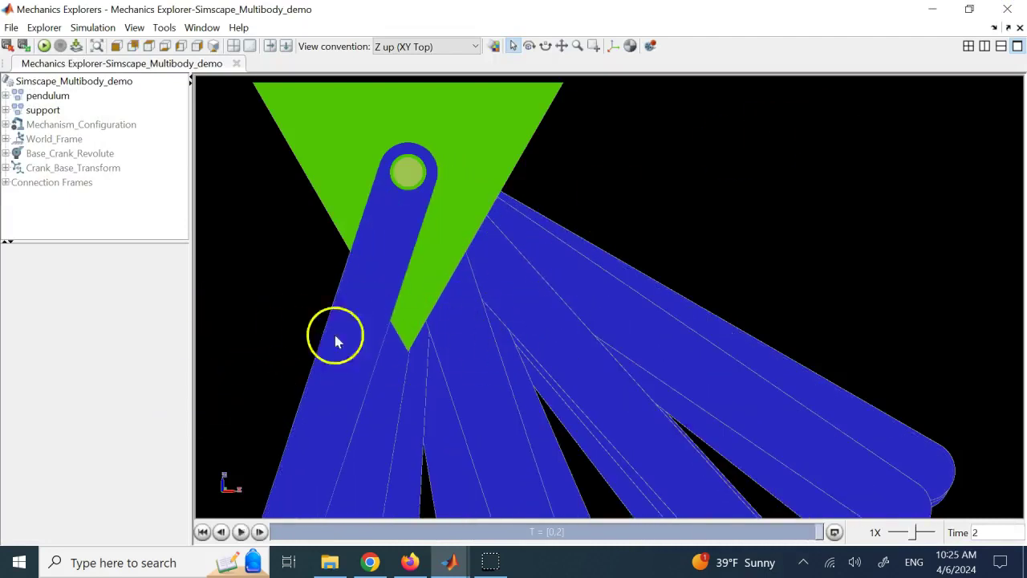
- Close Mechanics Explorer and set the torque Constant block value to 0
left_click(1006, 9)
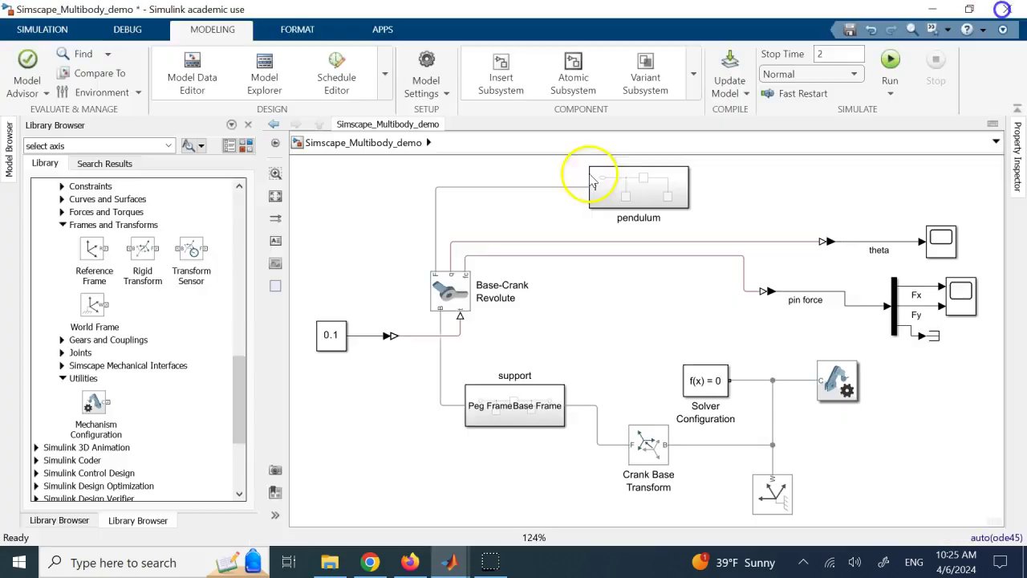
double_click(333, 335)
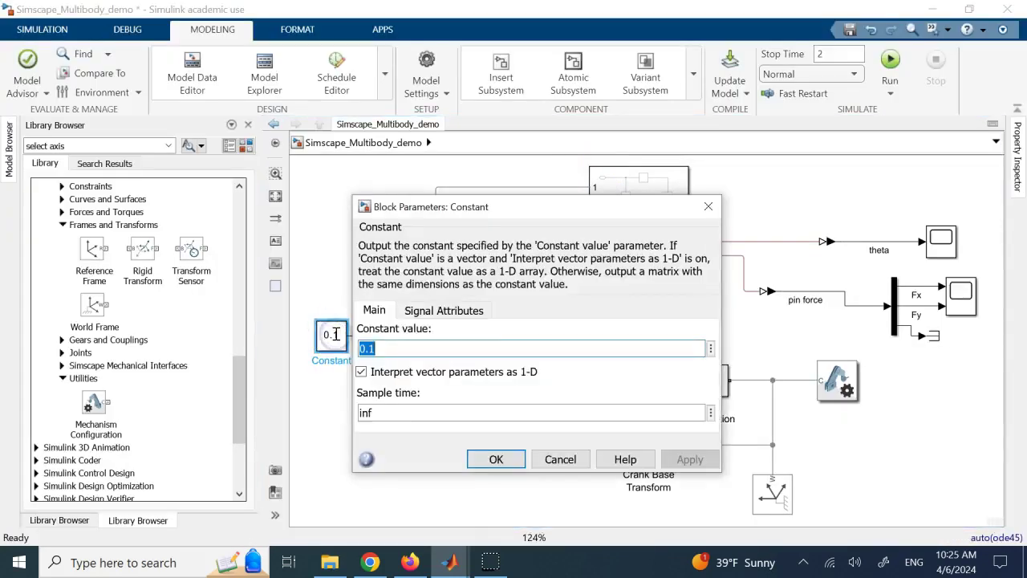
type("0")
key("Return")
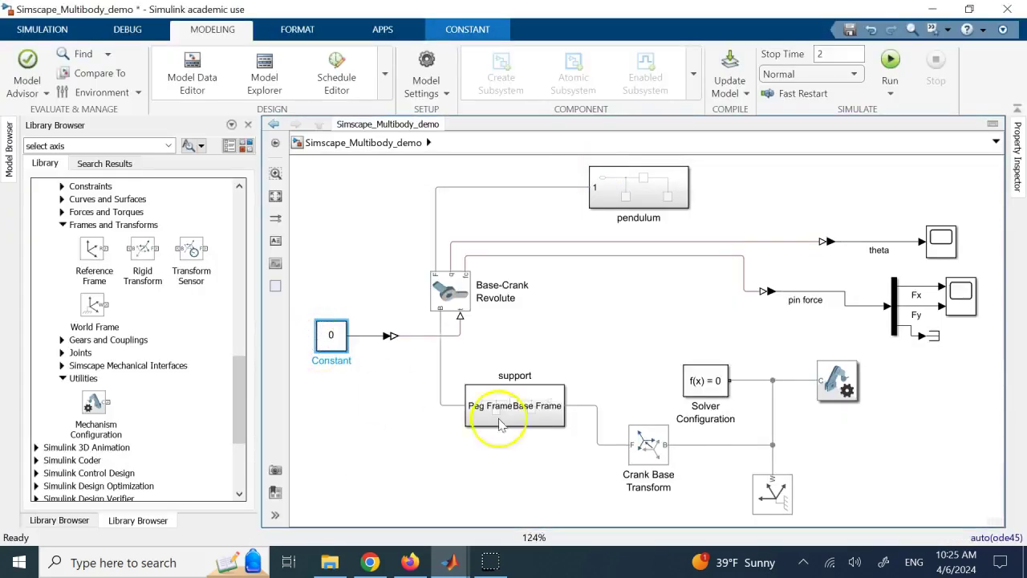
- Check the Mechanism Configuration settings, then rerun the zero-torque simulation
double_click(837, 383)
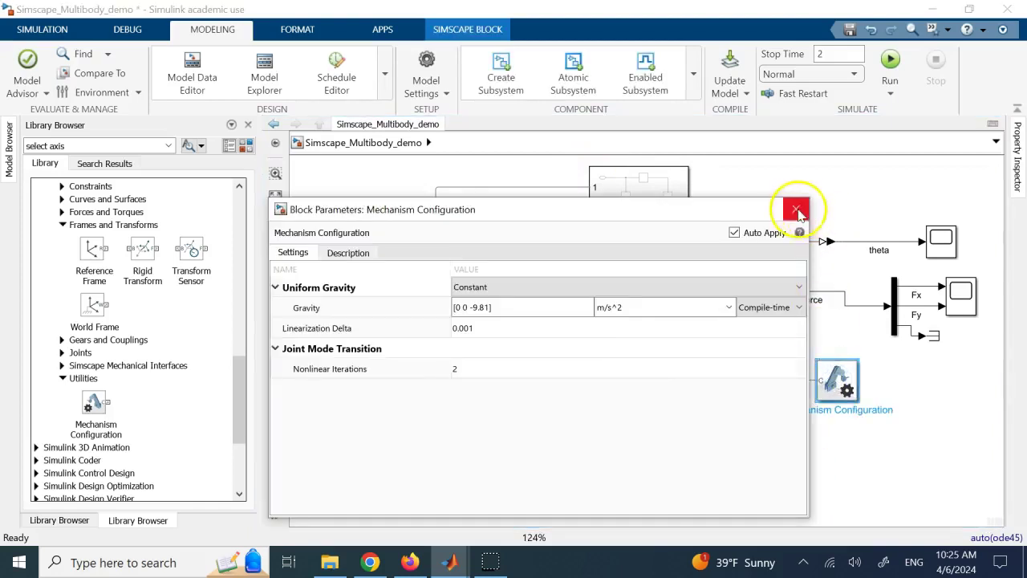
left_click(796, 209)
left_click(891, 65)
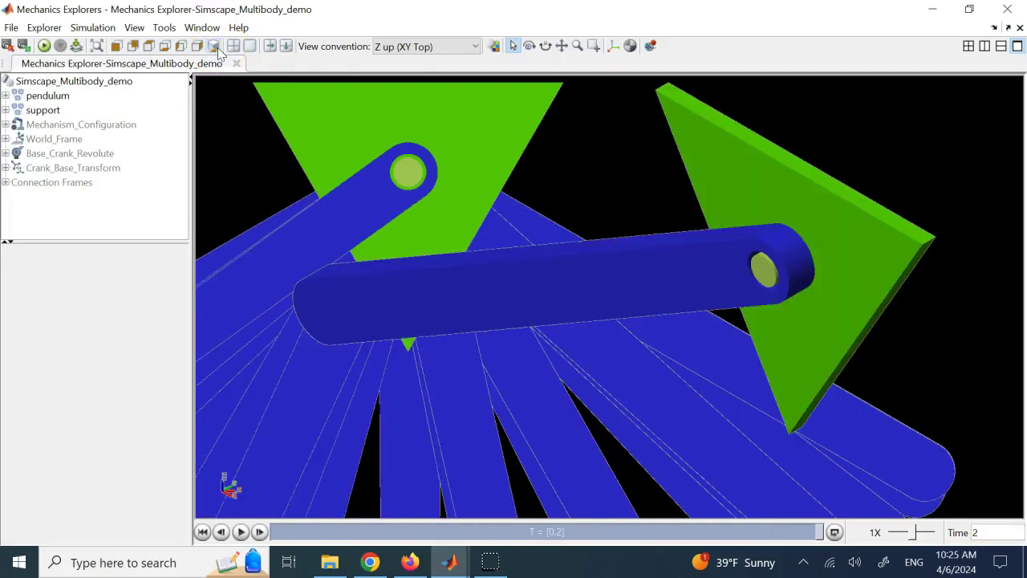
- Show coordinate frames, view the zero-torque swing from two standard views, then close the explorer
left_click(244, 213)
left_click(613, 46)
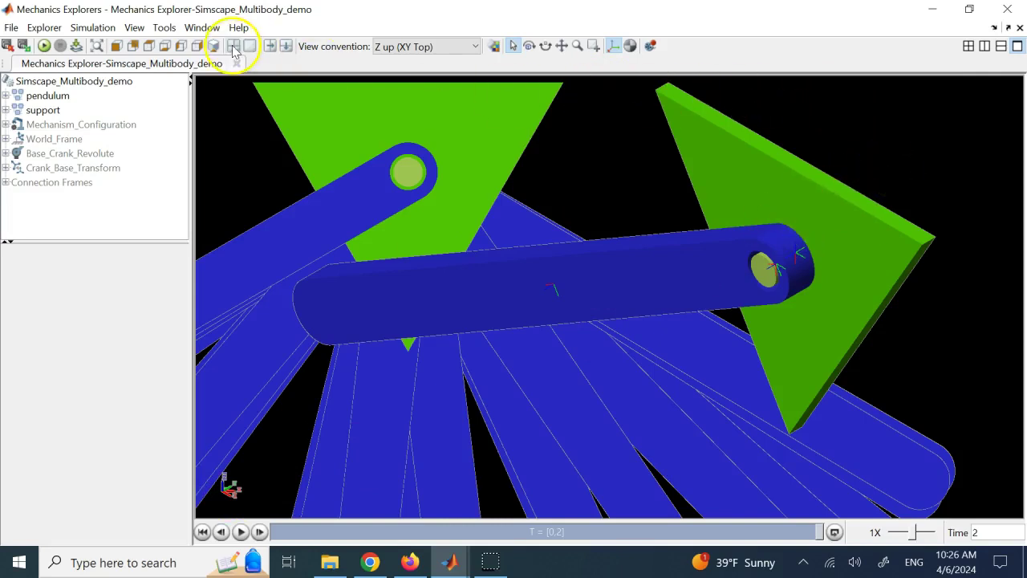
left_click(116, 46)
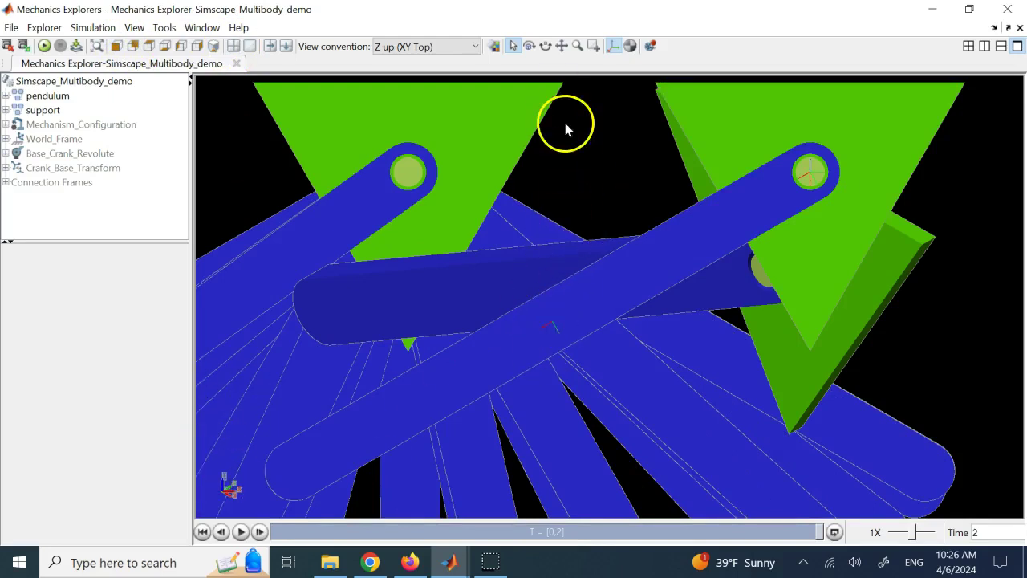
left_click(215, 45)
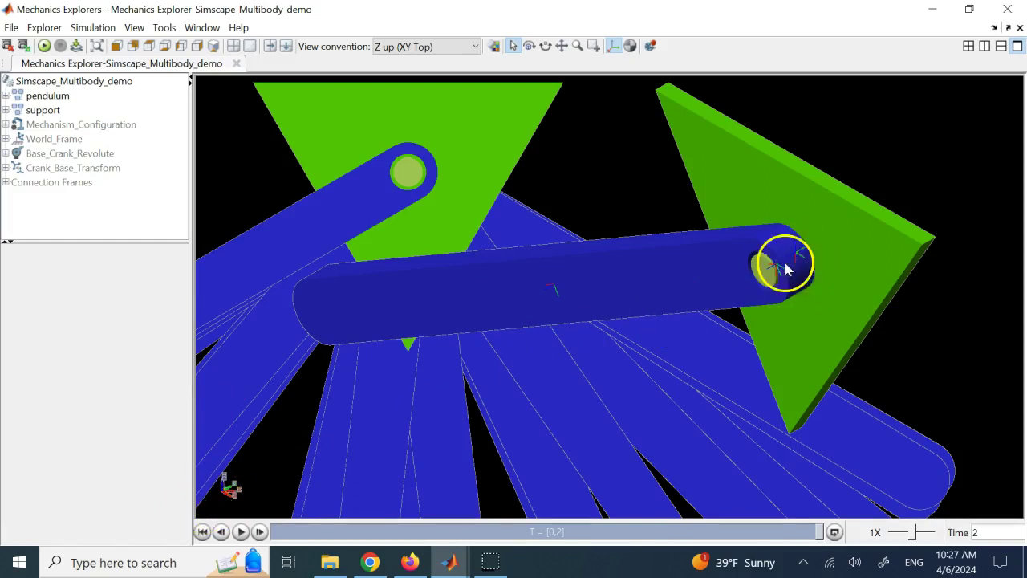
left_click(1007, 8)
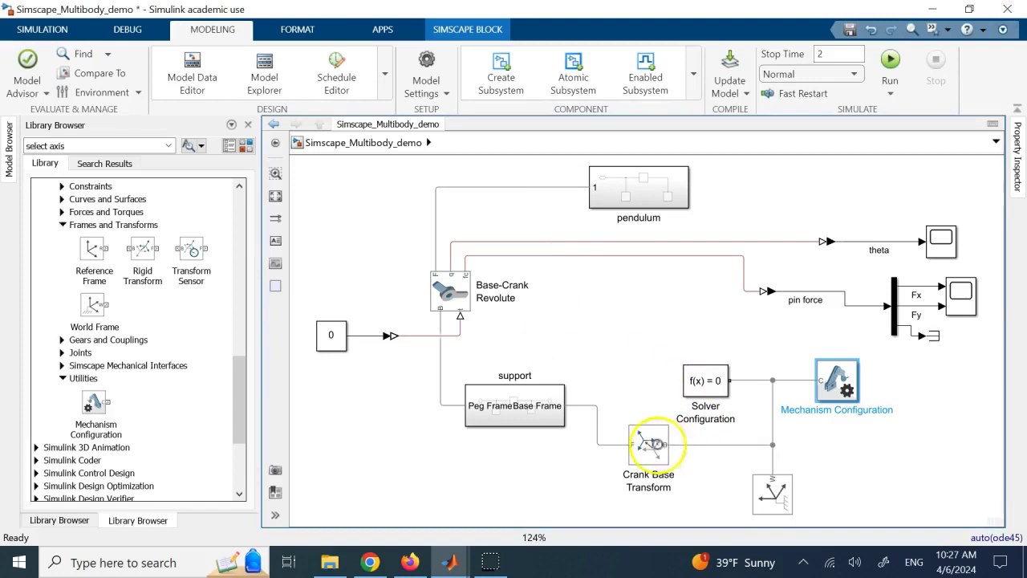
- Check the Crank Base Transform's Pair 2 Base axis setting and close its parameters
double_click(648, 443)
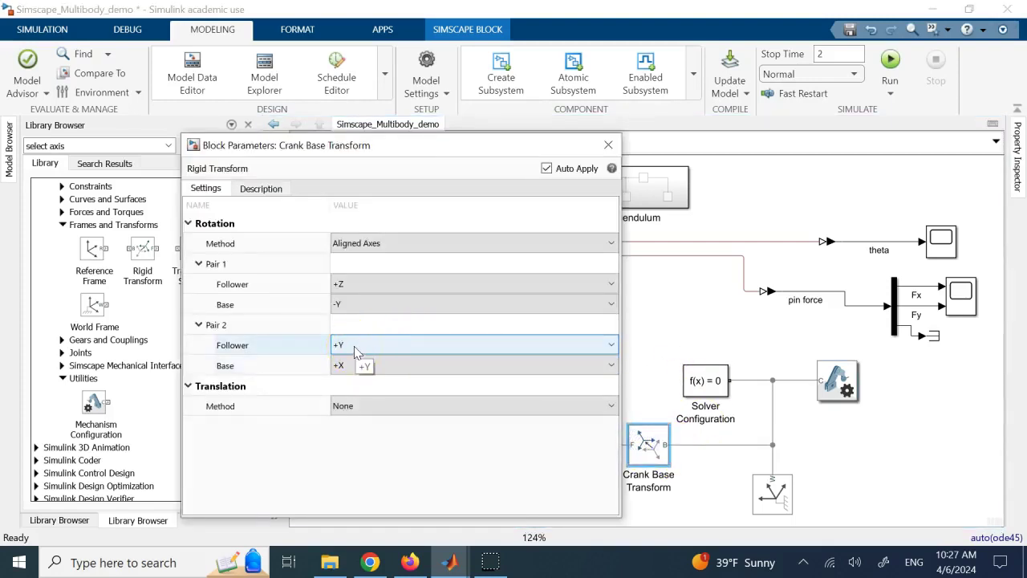
left_click(334, 369)
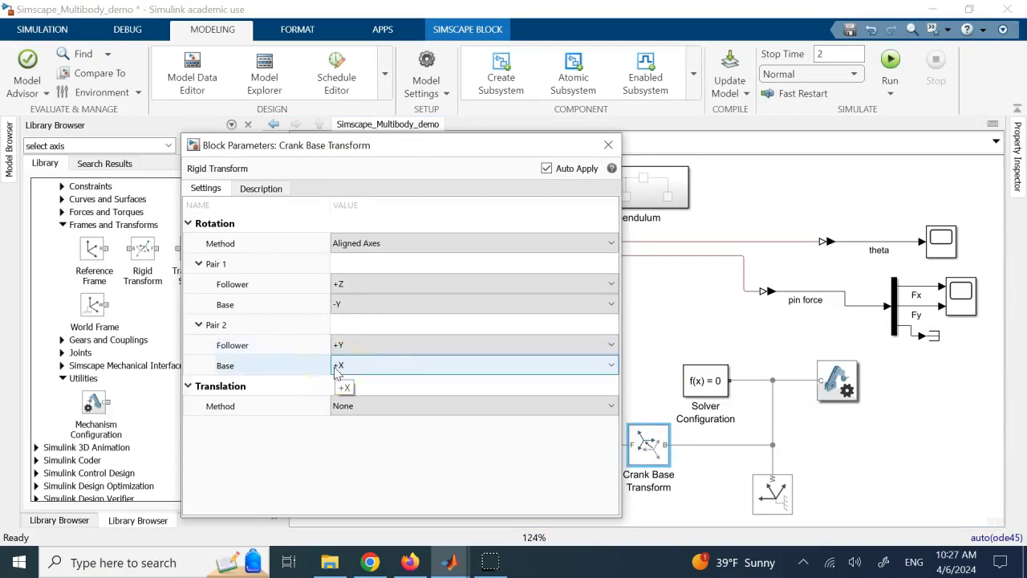
left_click(607, 146)
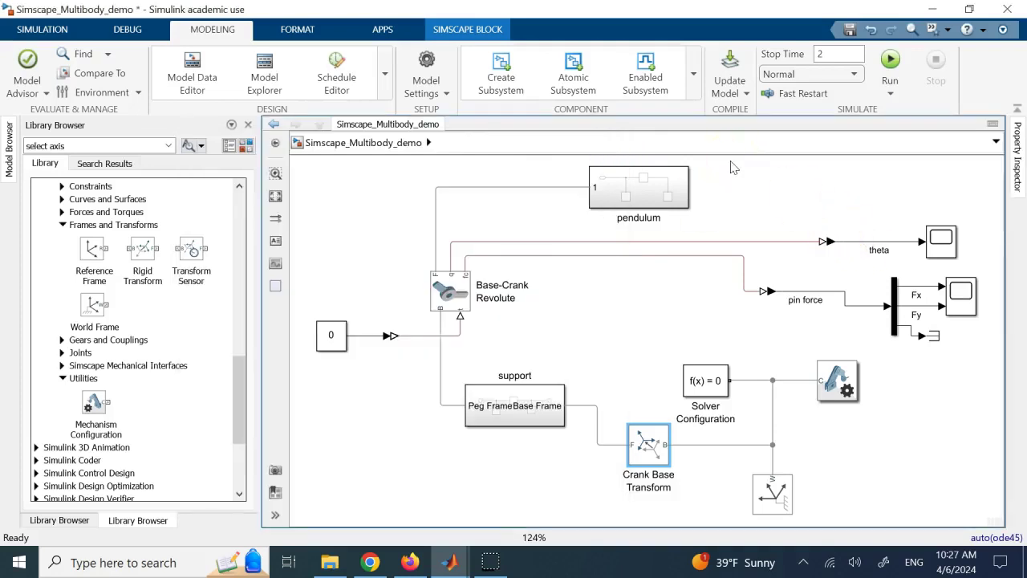
- Rerun the simulation and show the animation with coordinate frames in another standard view
left_click(890, 61)
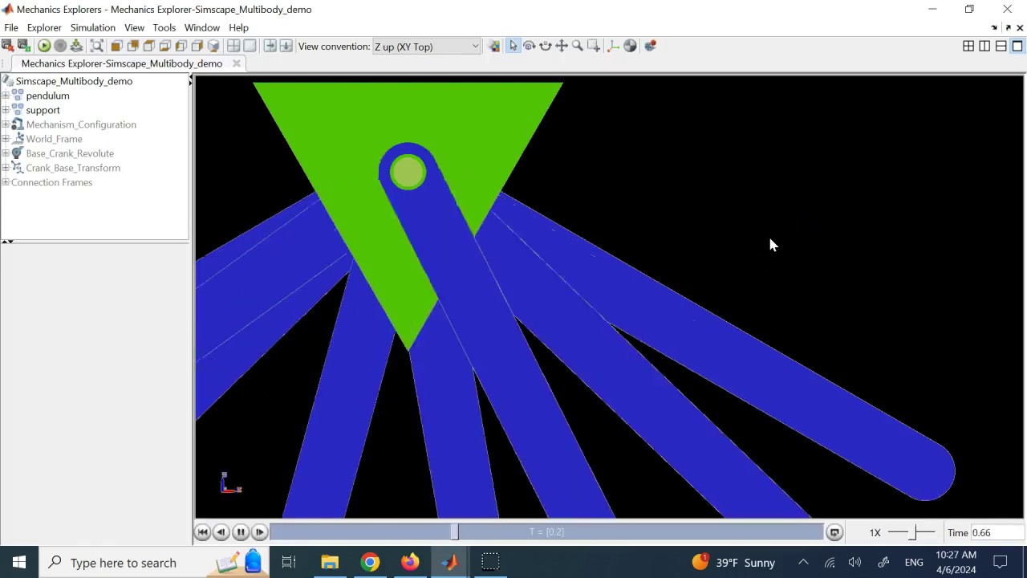
left_click(613, 45)
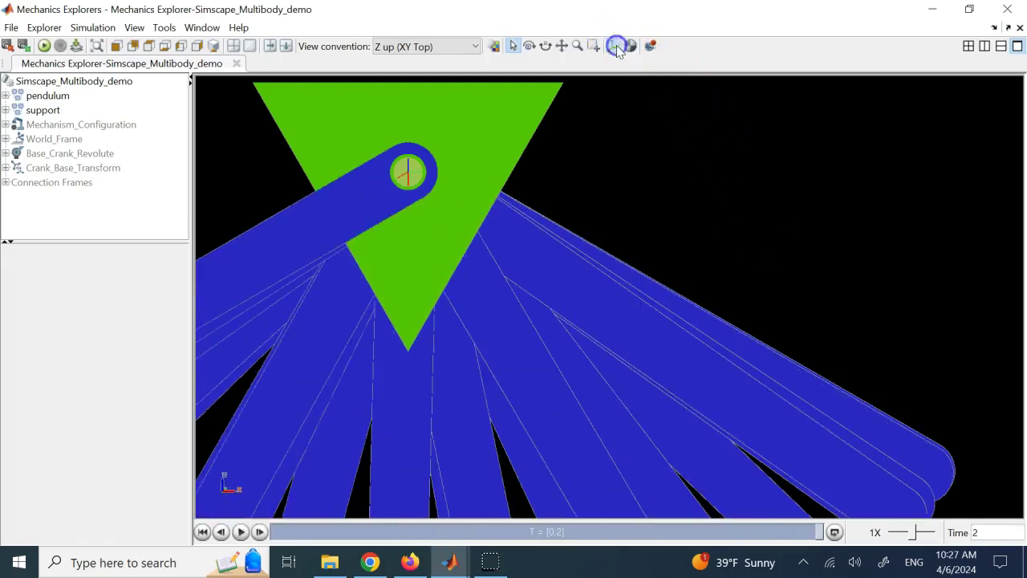
left_click(213, 46)
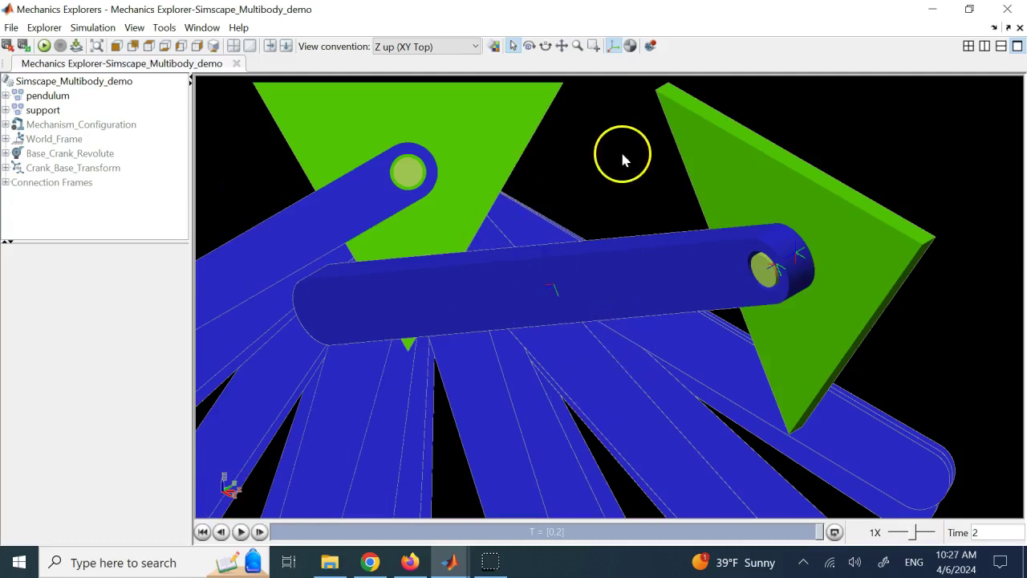
- Review the Video Creator Playback Speed Ratio, cancel it, and open the Downloads folder
left_click(651, 47)
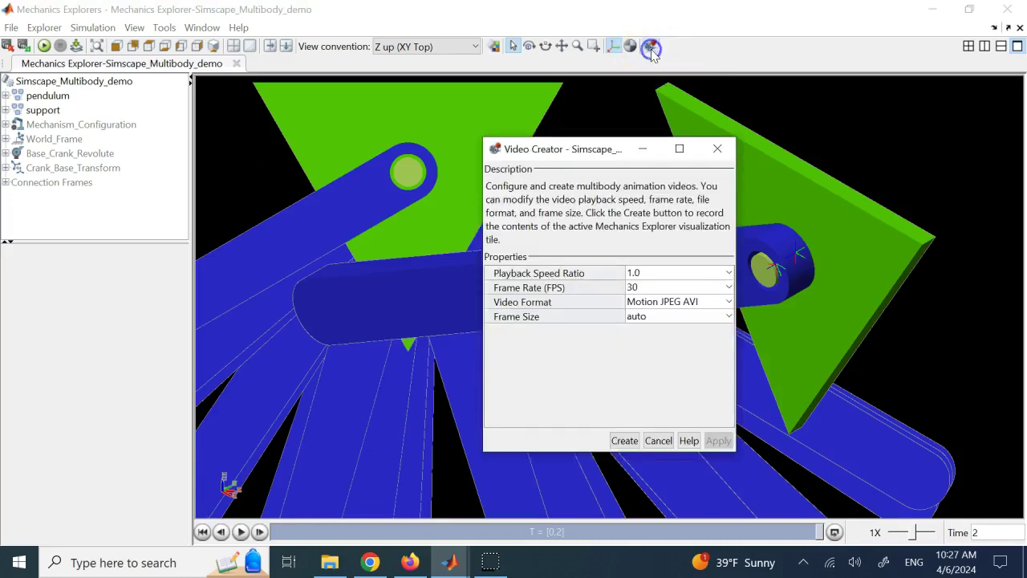
left_click(656, 276)
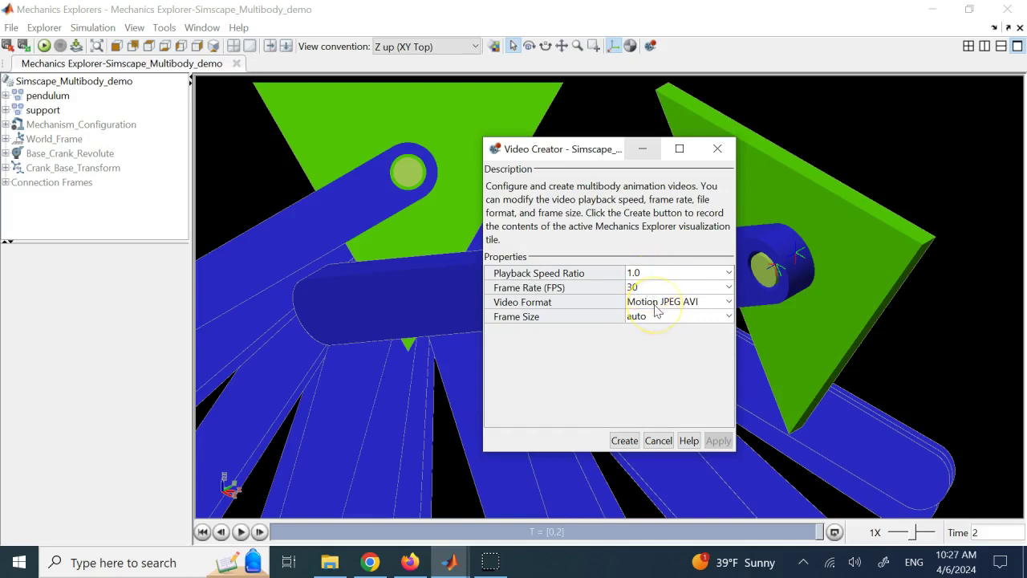
left_click(651, 441)
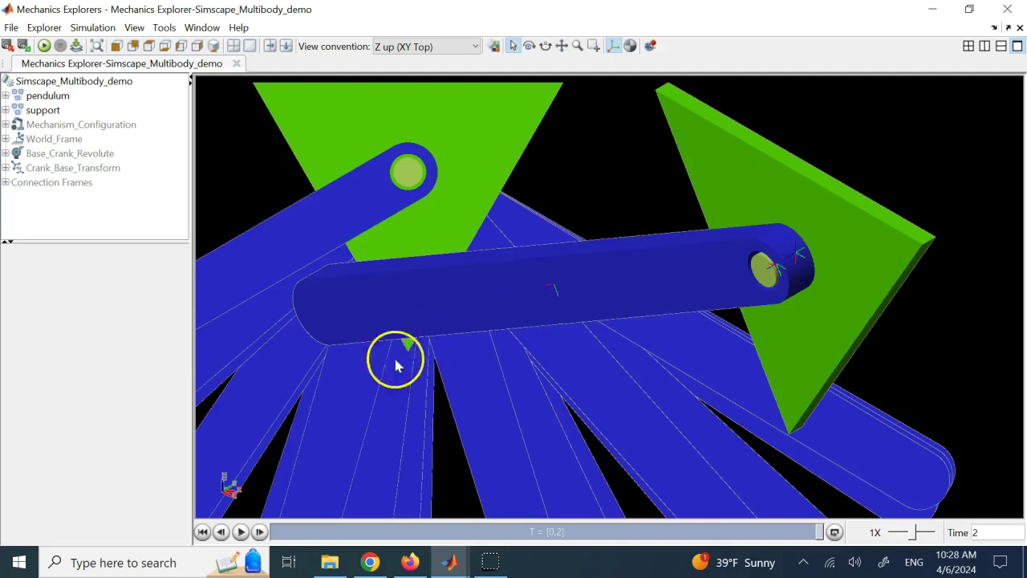
left_click(328, 560)
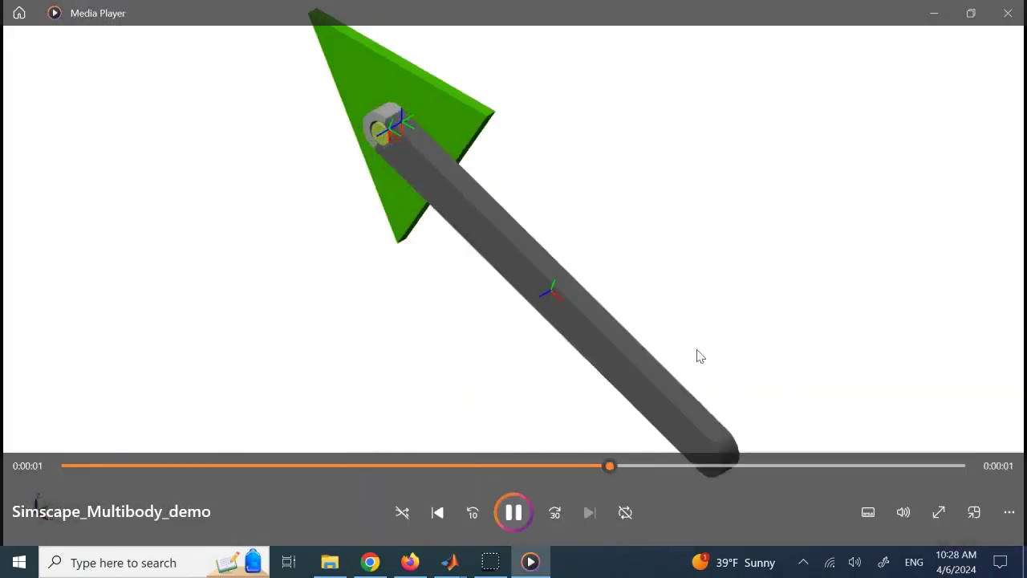
- Play Simscape_Multibody_demo.avi in Media Player, then close the player
left_click(479, 181)
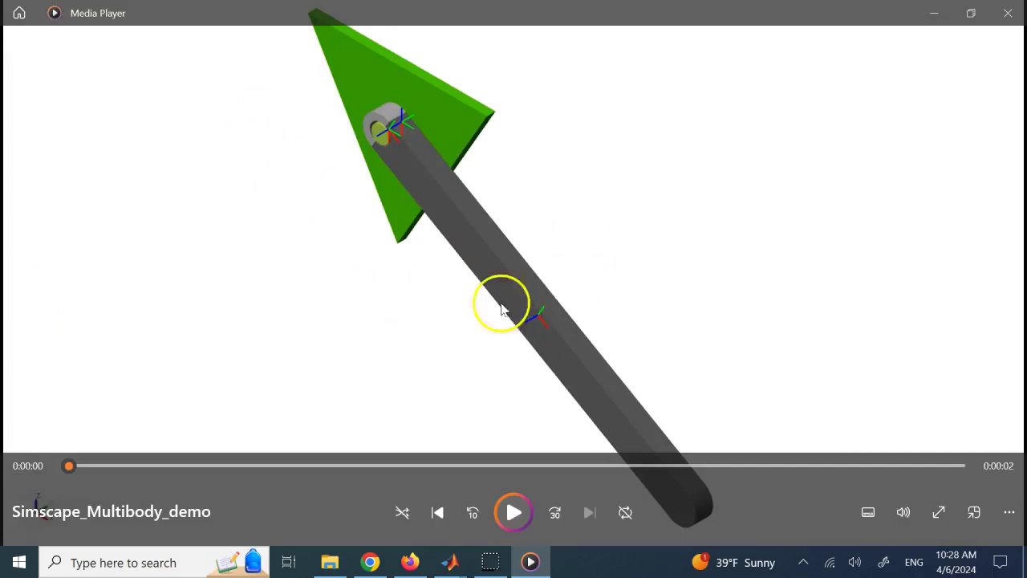
left_click(513, 512)
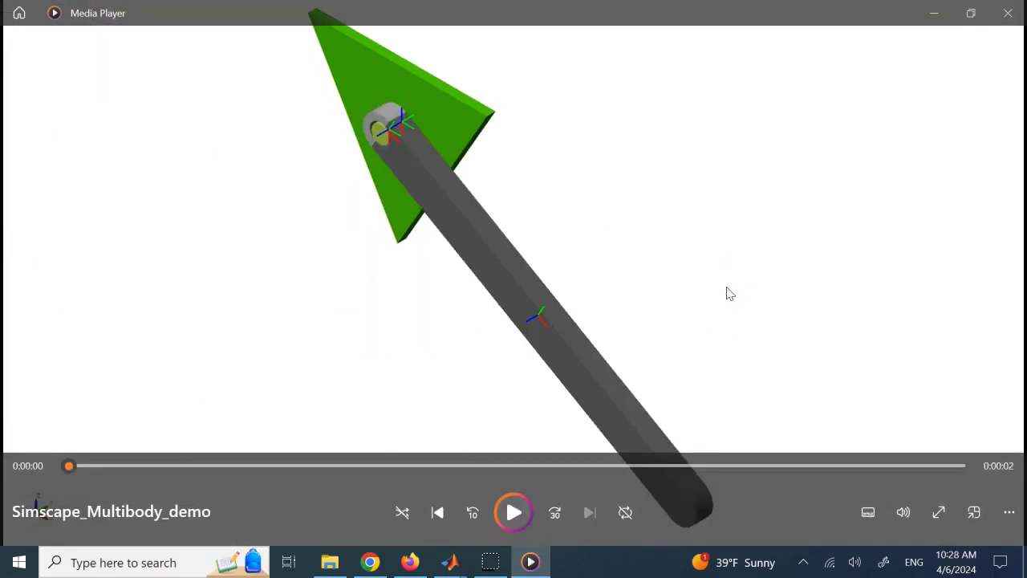
left_click(1015, 8)
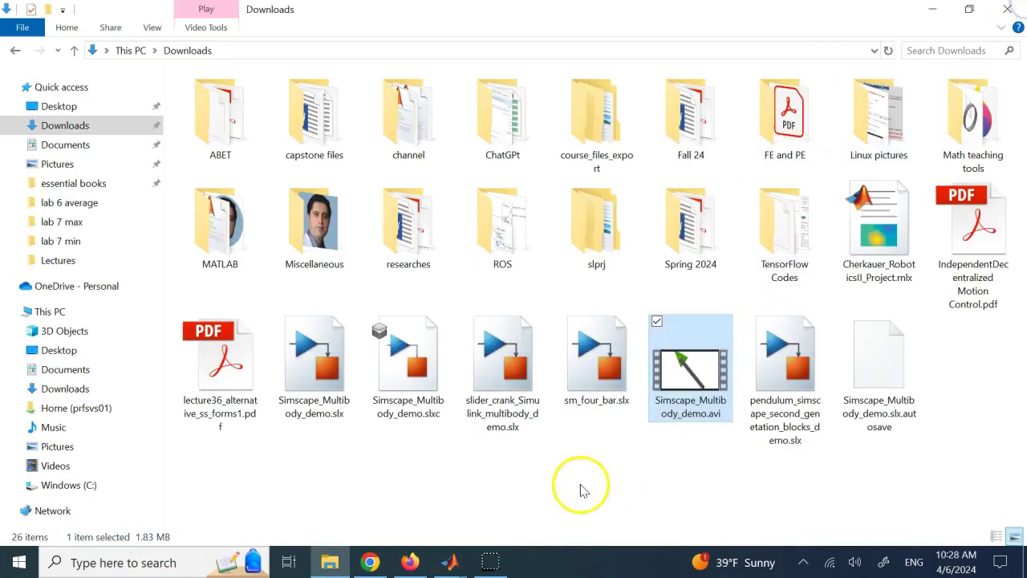
- Switch back to the Simulink model and open the theta Scope plot
left_click(401, 537)
left_click(941, 241)
double_click(941, 240)
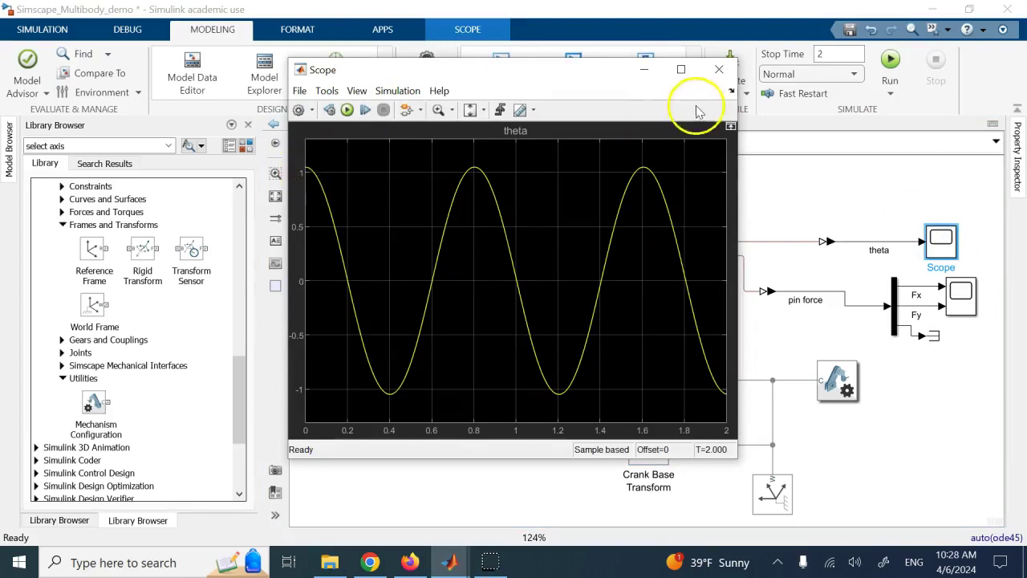
- Close the theta plot, inspect the Fx/Fy pin force plot, then close it too
left_click(718, 70)
double_click(956, 299)
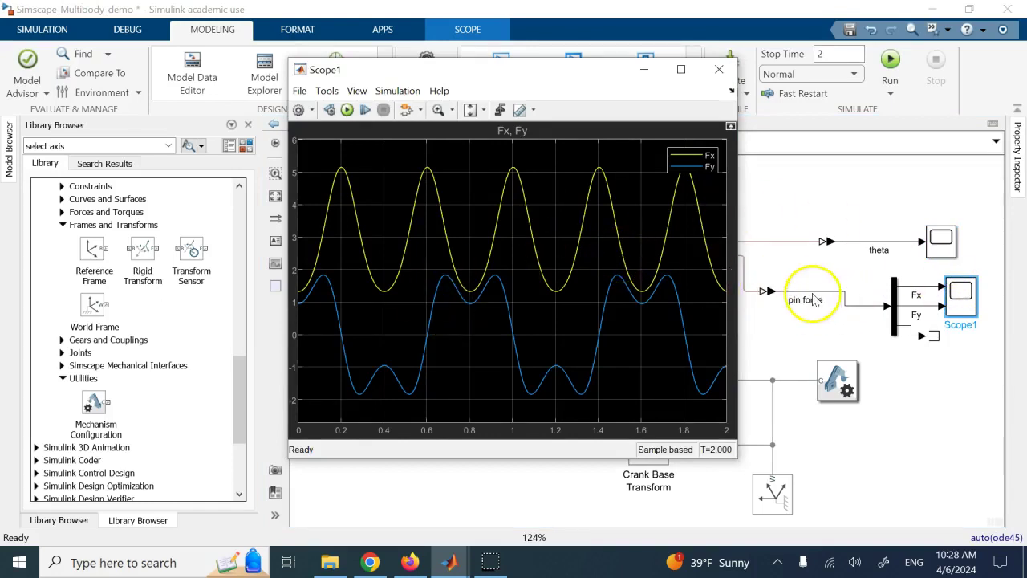
left_click(719, 69)
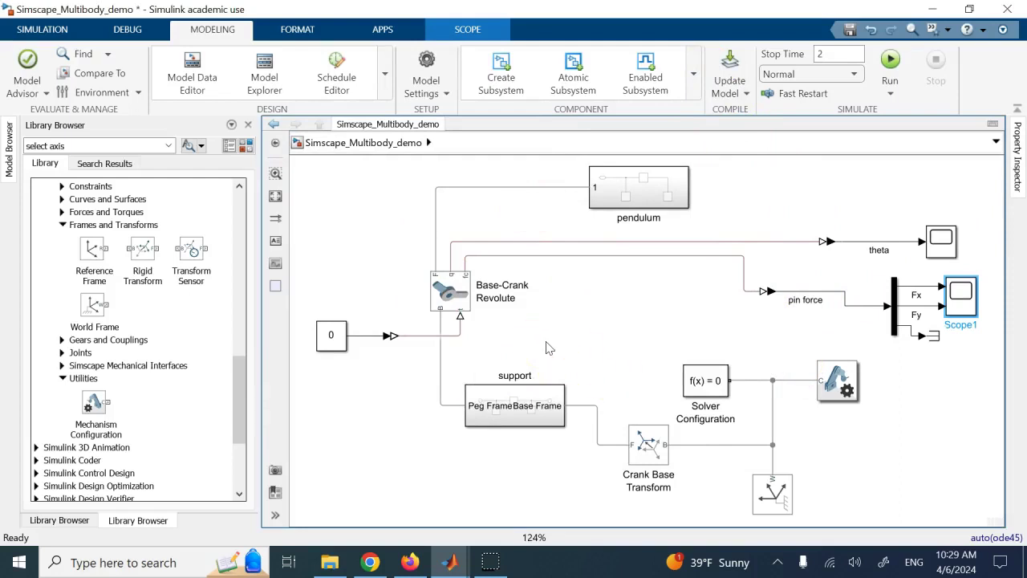
left_click(524, 393)
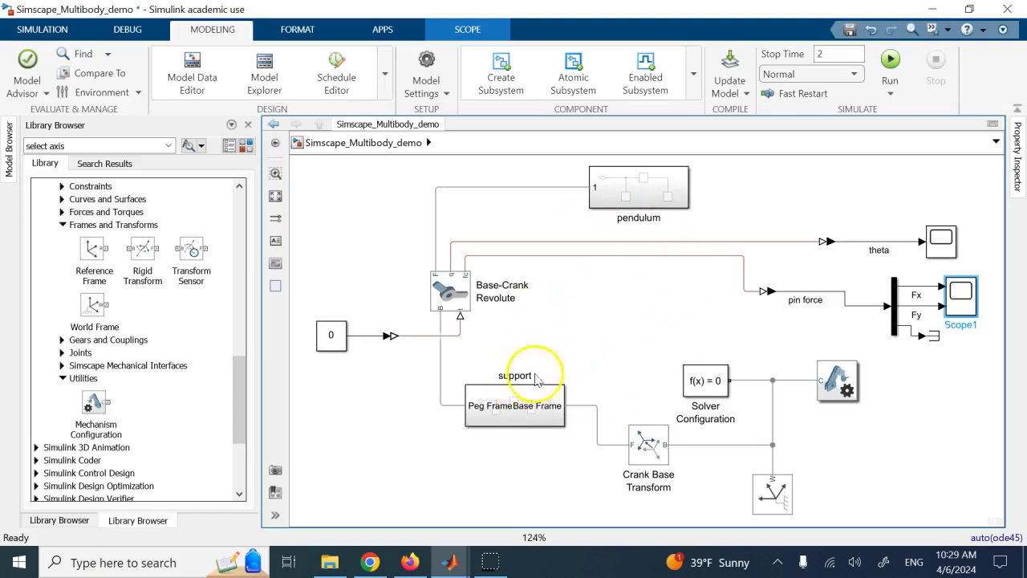
left_click(943, 243)
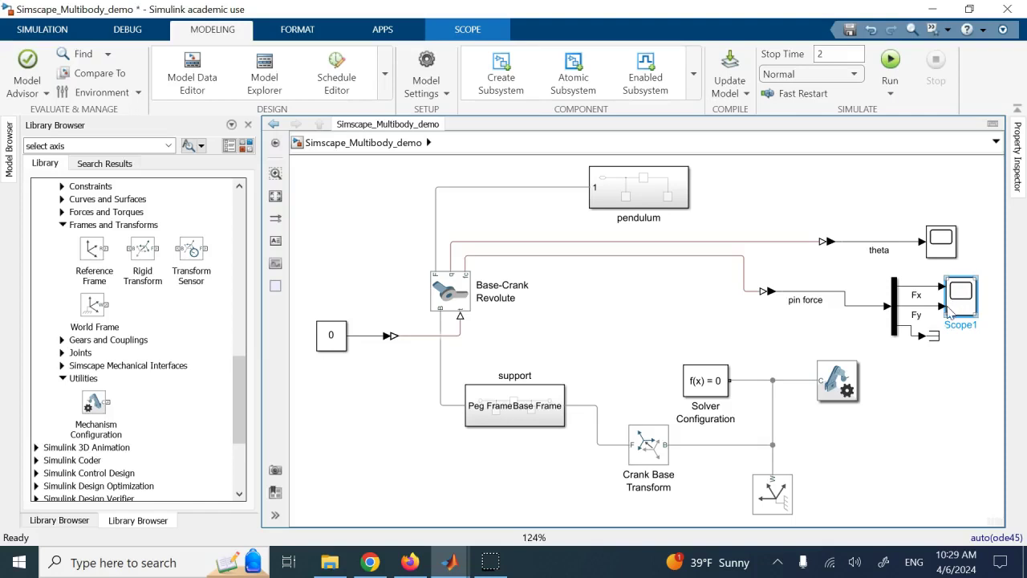
- Set the torque Constant block value to 2 and rerun the simulation
double_click(326, 345)
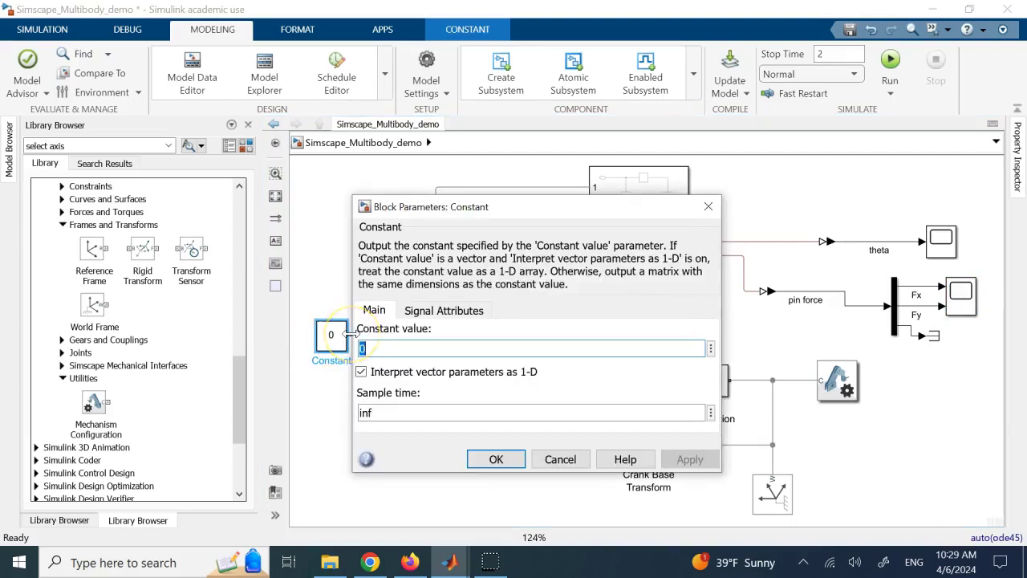
type("2")
key("Return")
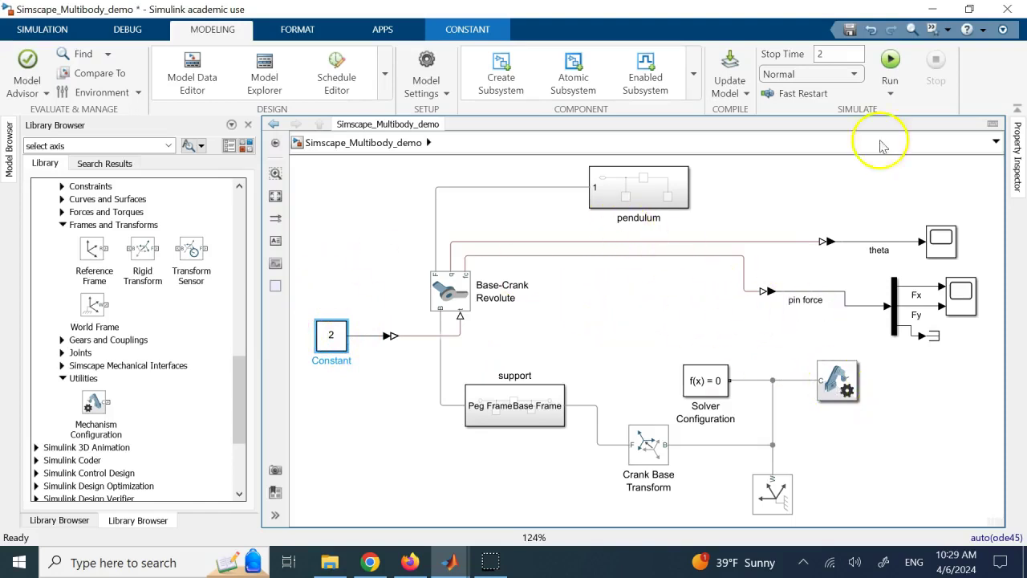
left_click(891, 64)
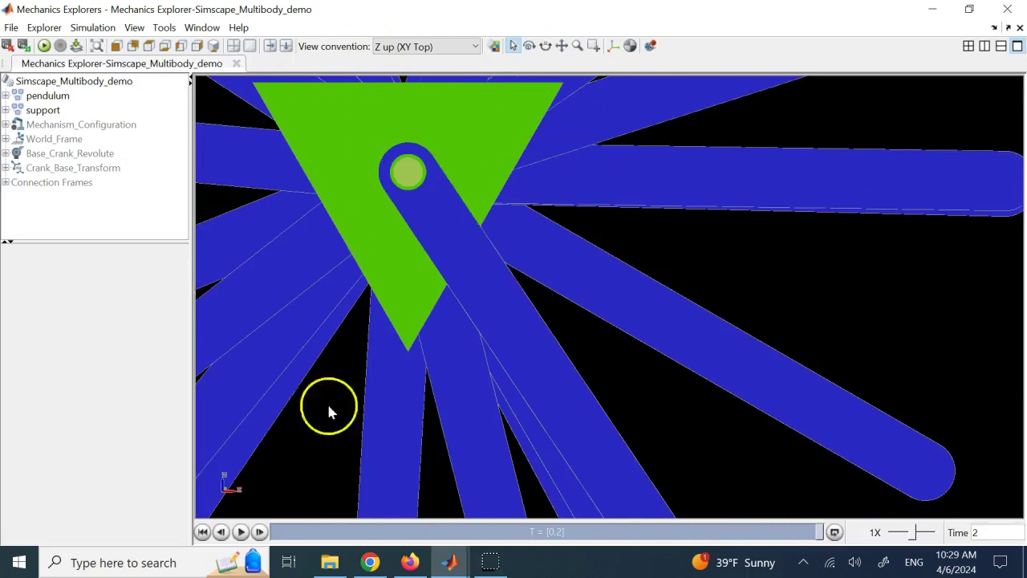
- Review the new theta plot, then the maximized Fx/Fy force plot for torque 2
left_click(1004, 9)
double_click(944, 240)
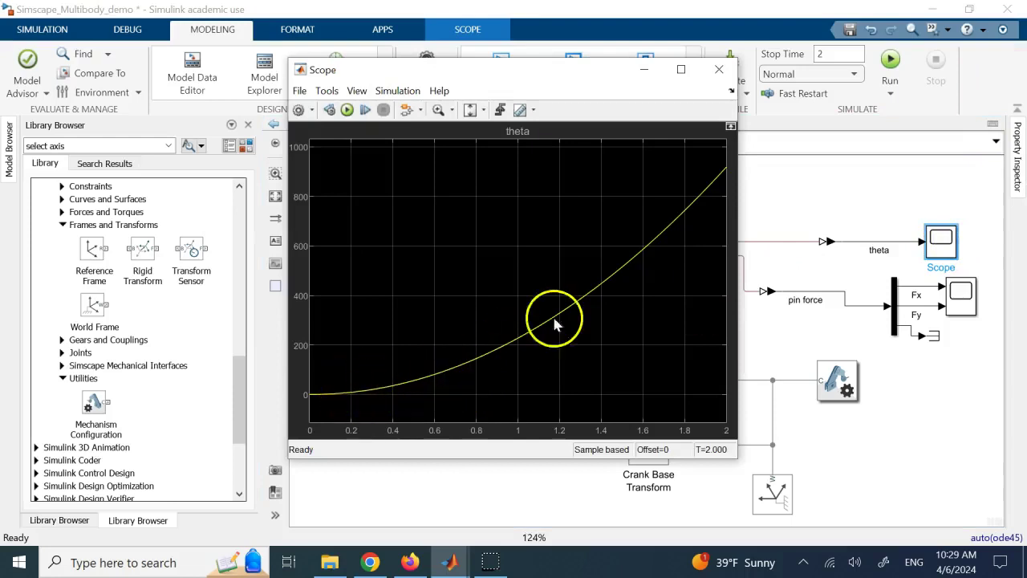
left_click(720, 69)
double_click(958, 298)
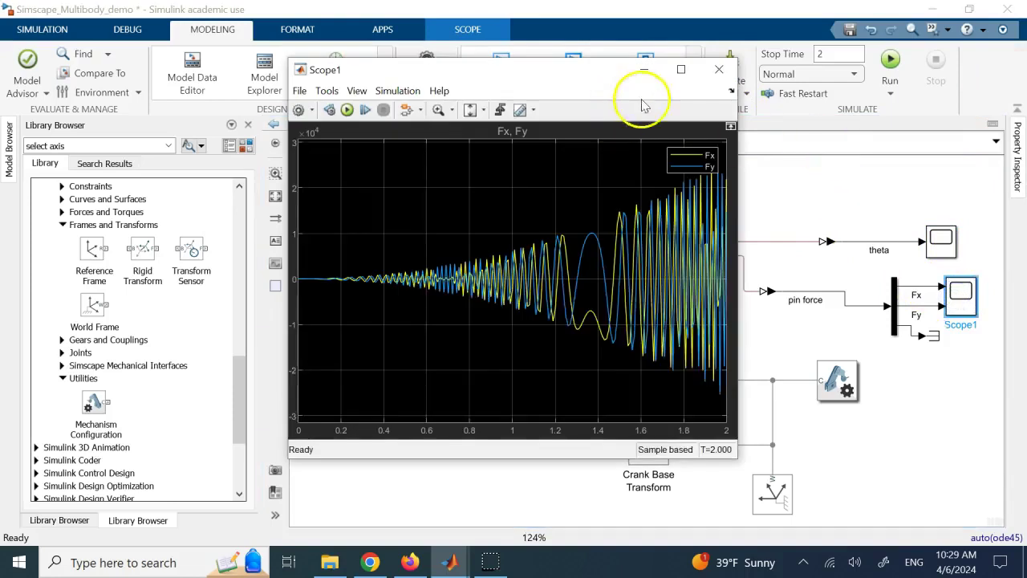
left_click(679, 69)
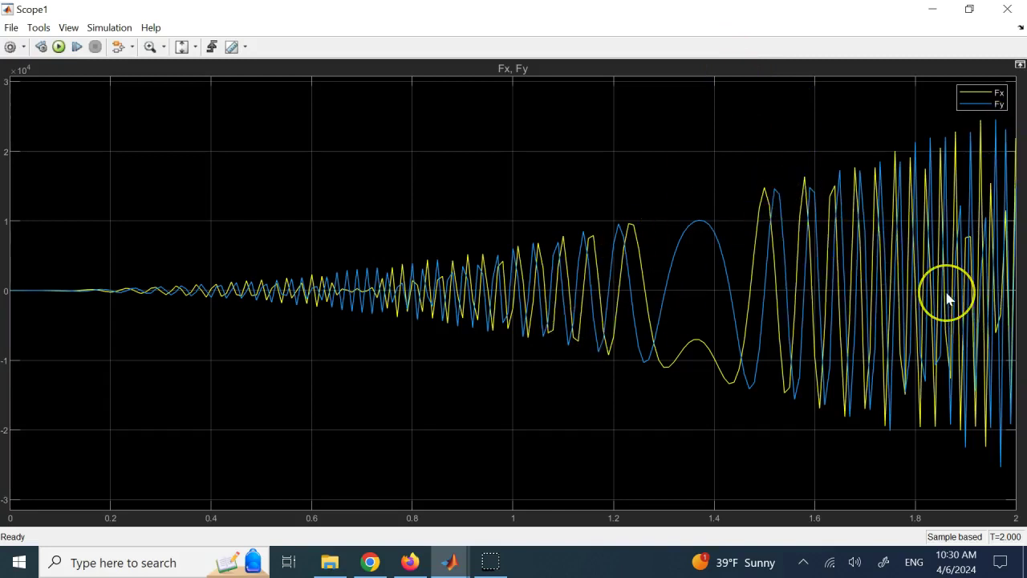
left_click(1007, 9)
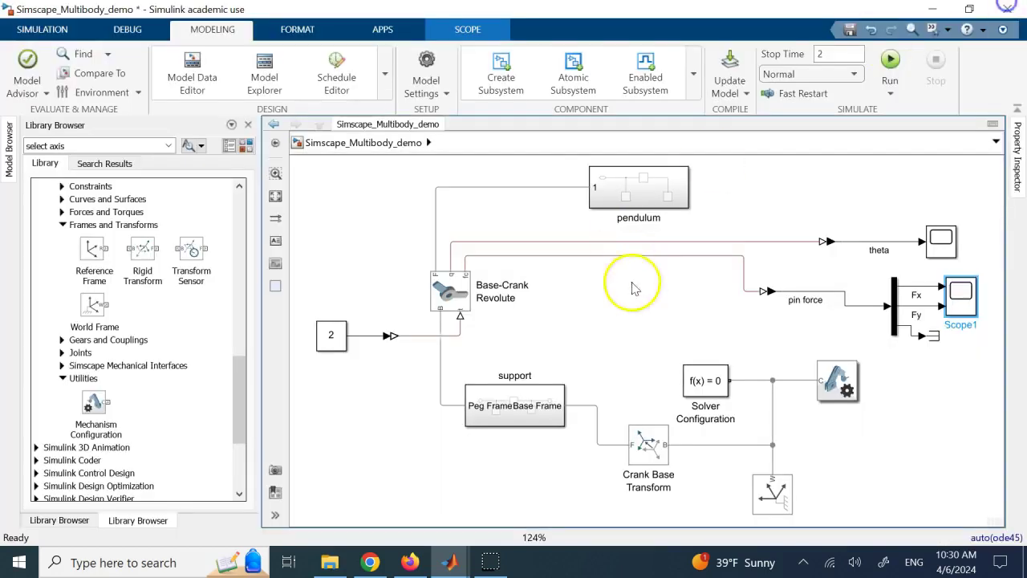
left_click(746, 213)
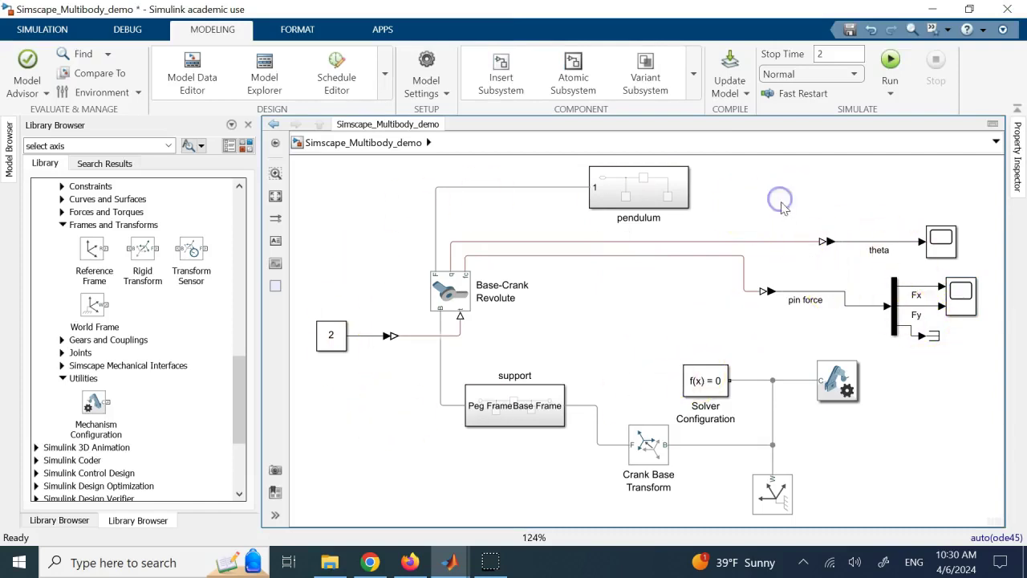
left_click(450, 294)
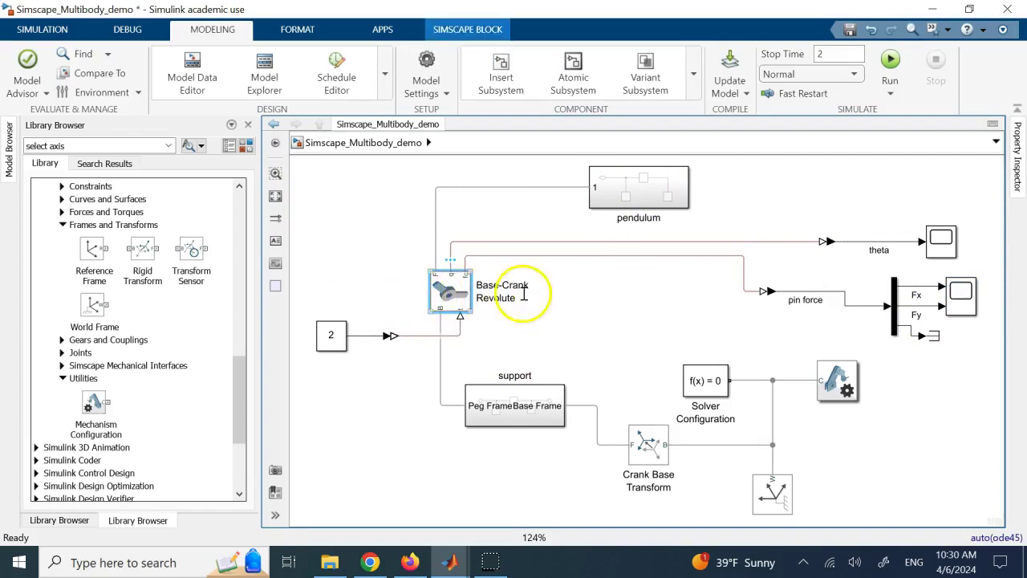
double_click(451, 291)
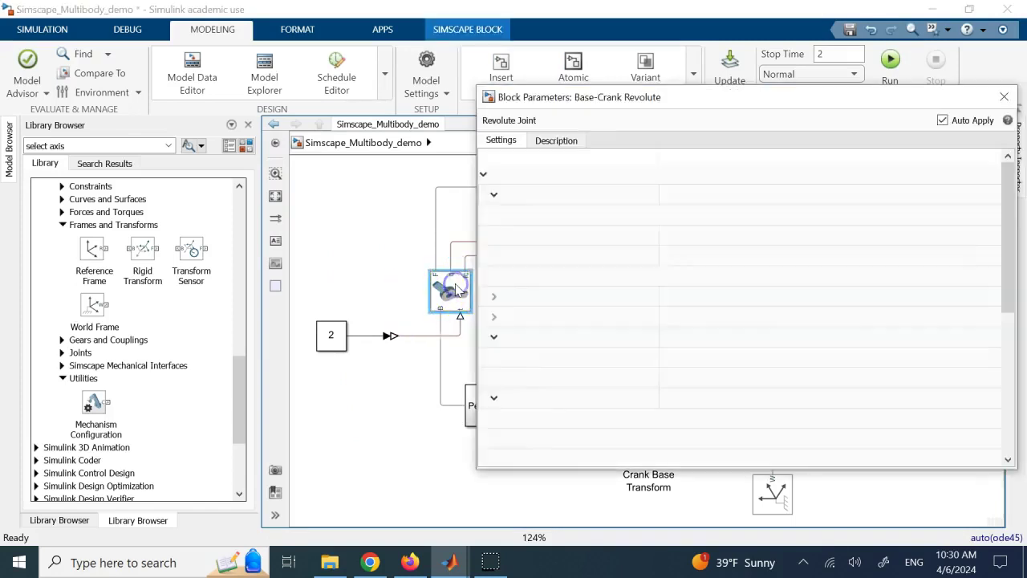
left_click(1004, 96)
double_click(666, 181)
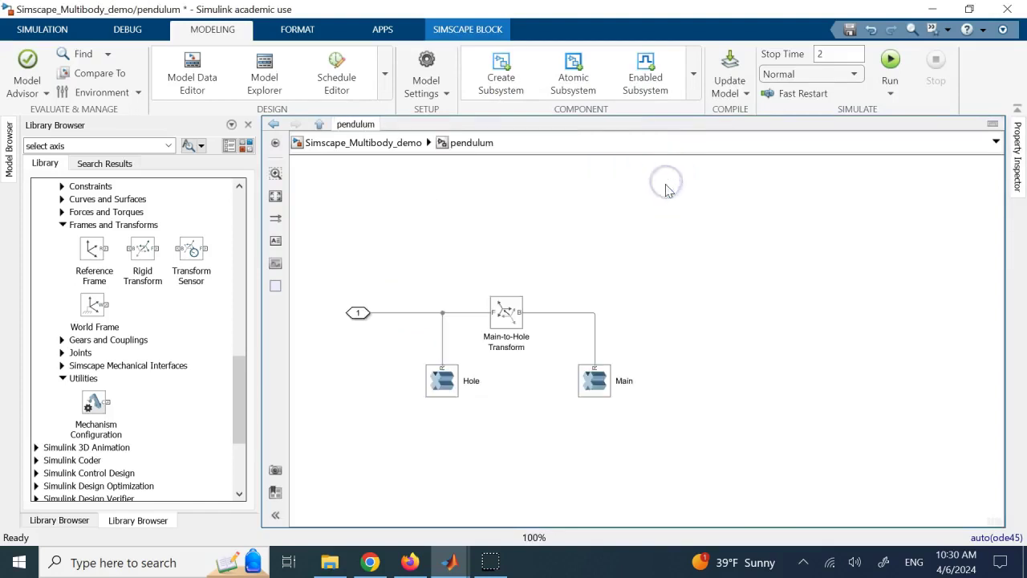
left_click(510, 322)
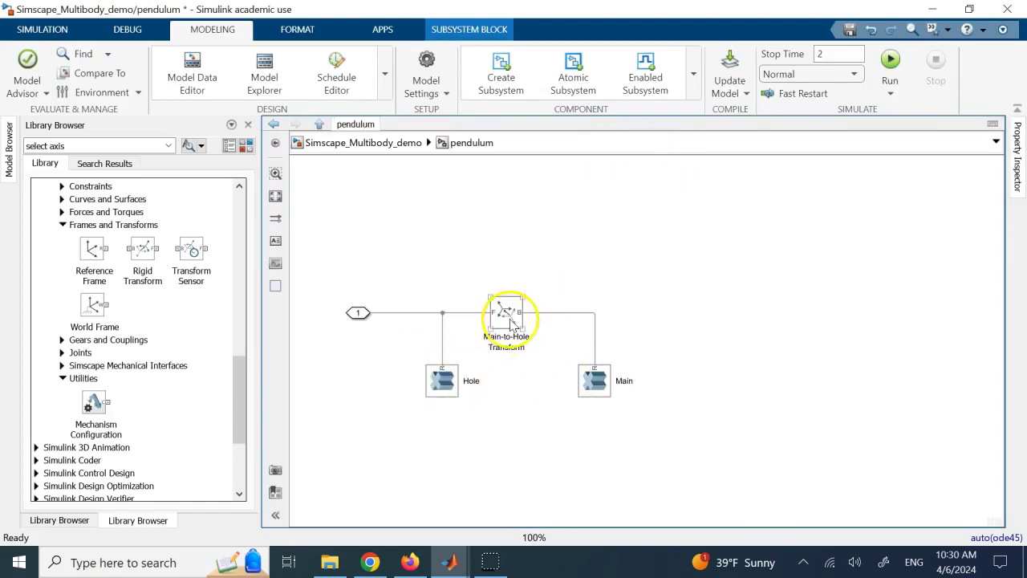
left_click(377, 143)
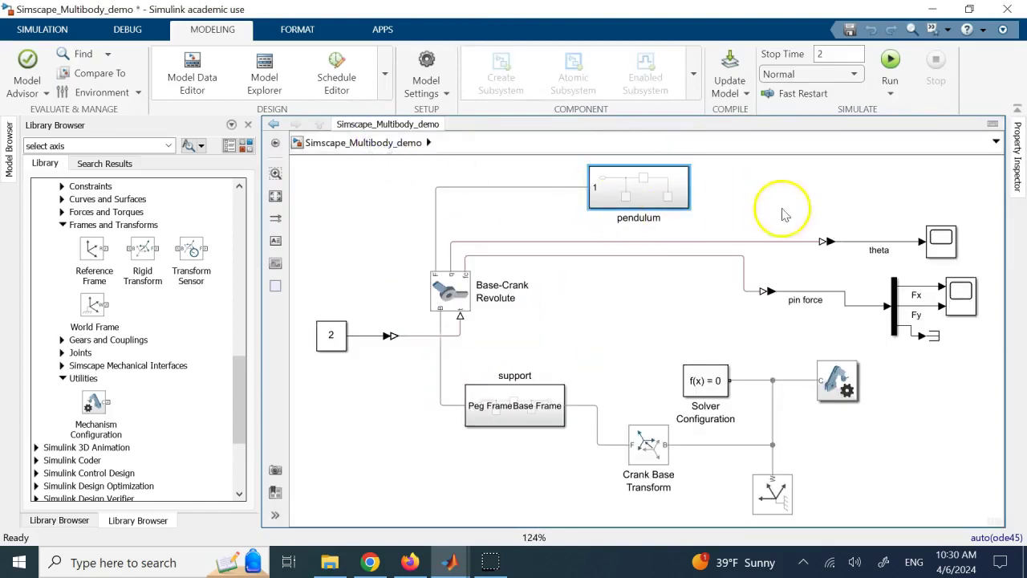
left_click(830, 399)
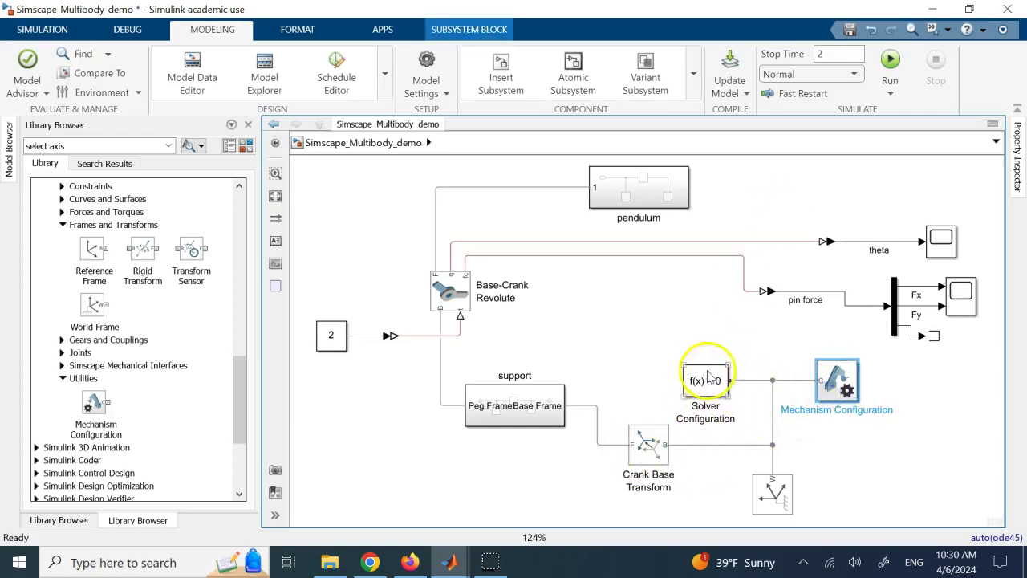
left_click_drag(904, 204, 955, 370)
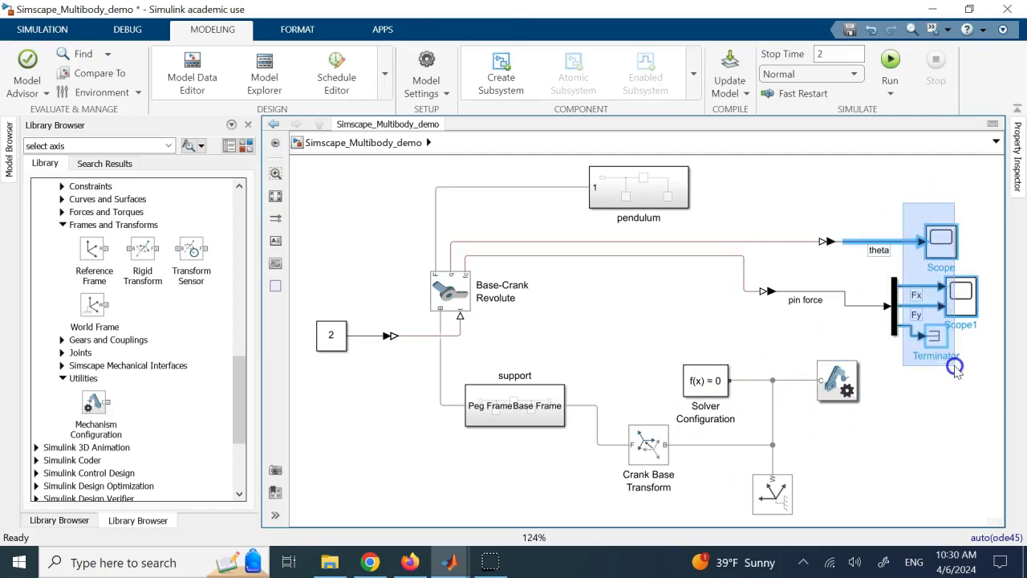
left_click(545, 350)
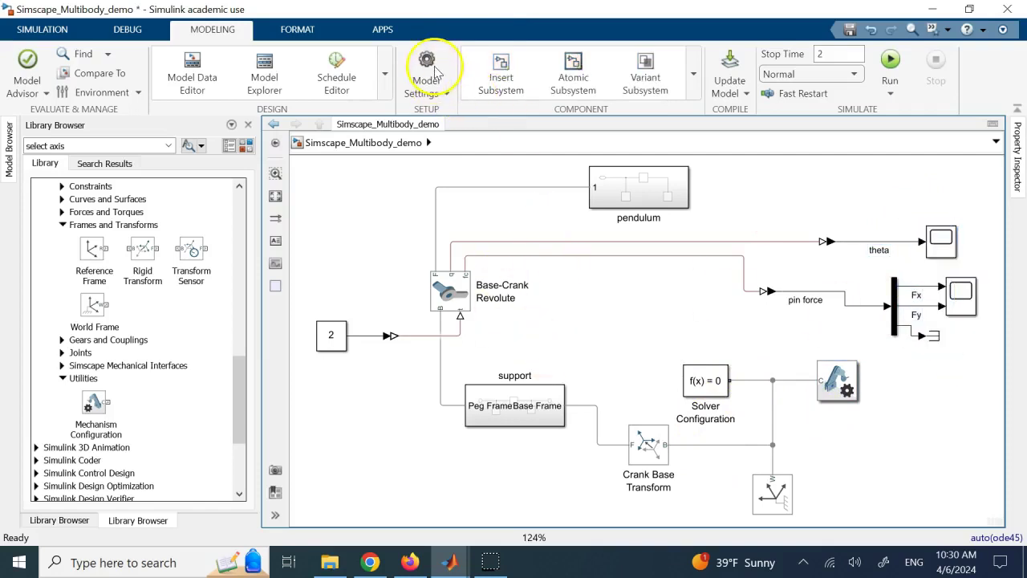